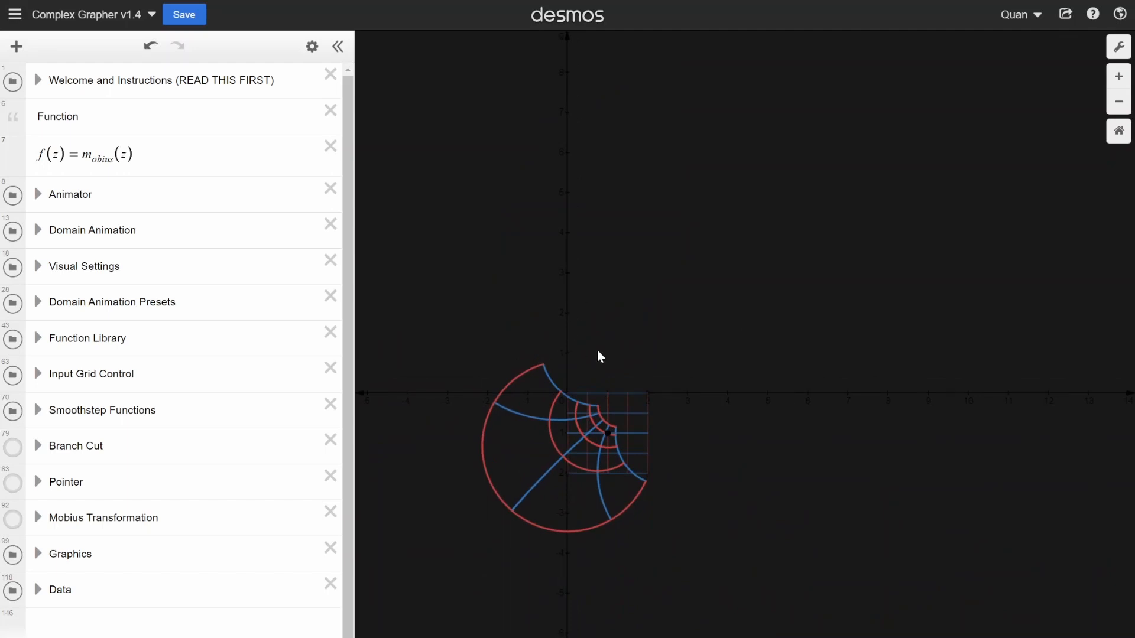
- Examine how the moving input grid maps to the output grid under the Möbius function
scroll(586, 348, "up", 2)
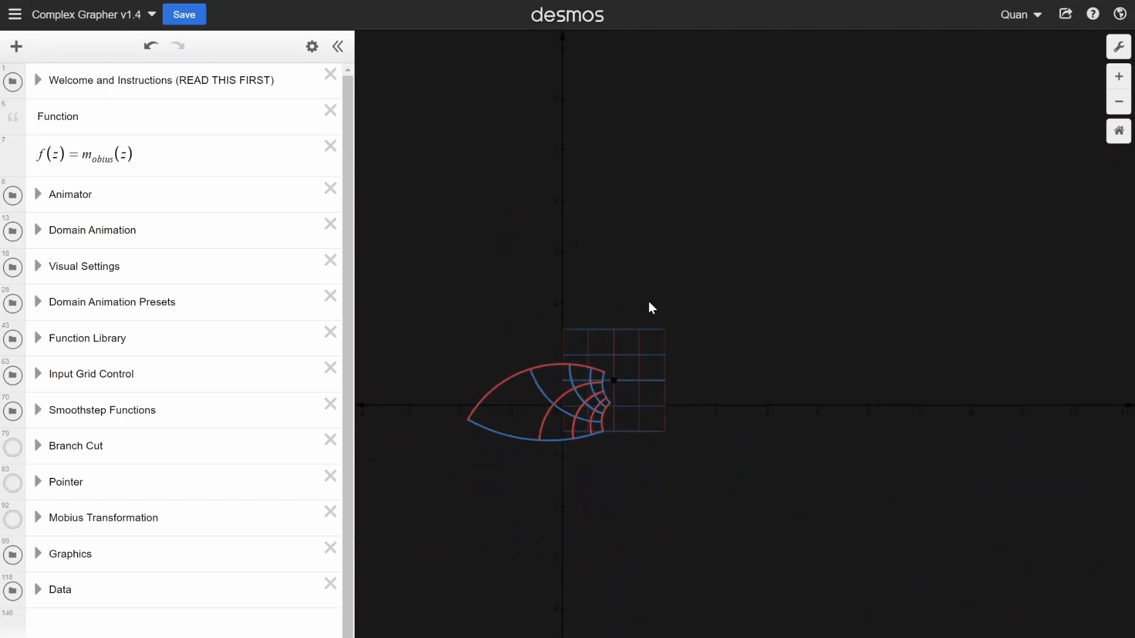
scroll(649, 322, "up", 2)
scroll(743, 355, "down", 4)
scroll(688, 376, "up", 4)
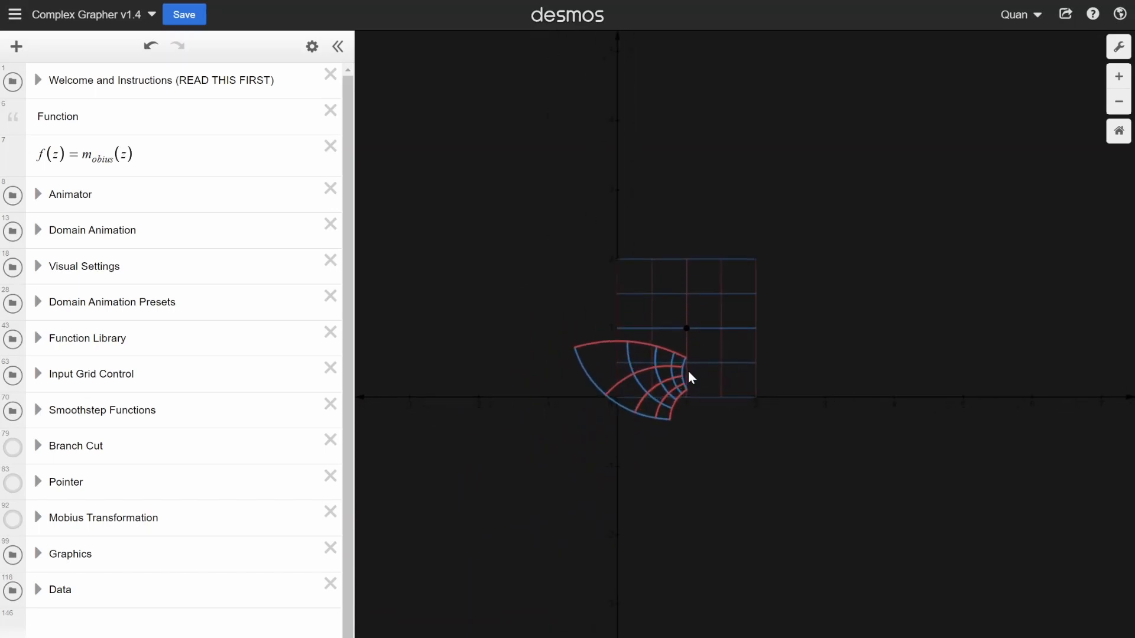
scroll(594, 346, "up", 2)
scroll(742, 414, "down", 3)
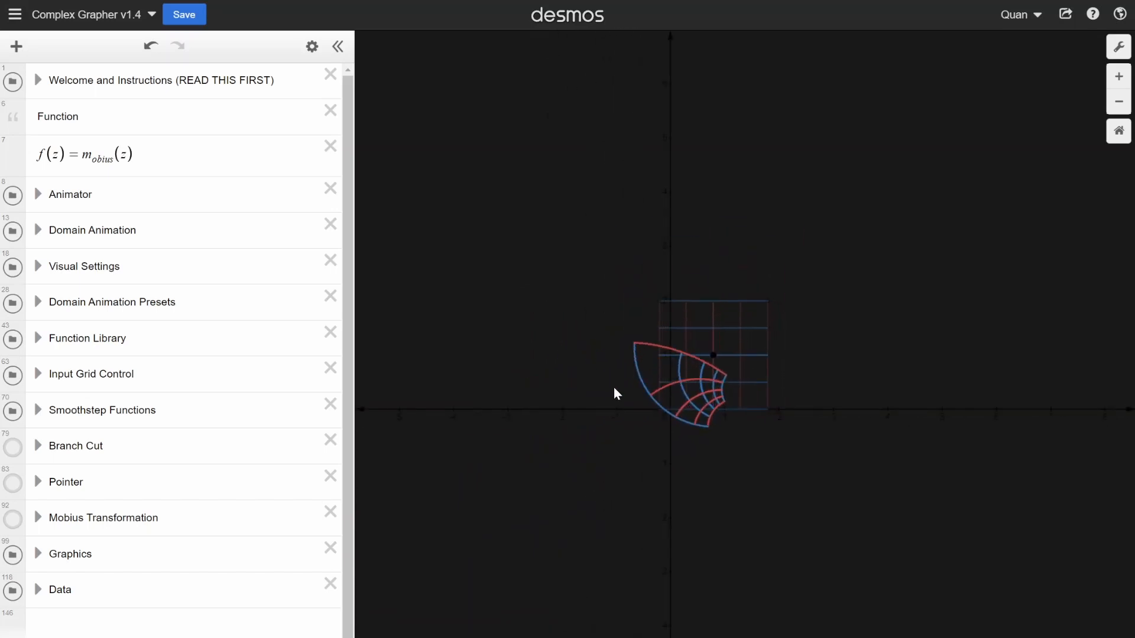
scroll(702, 358, "up", 2)
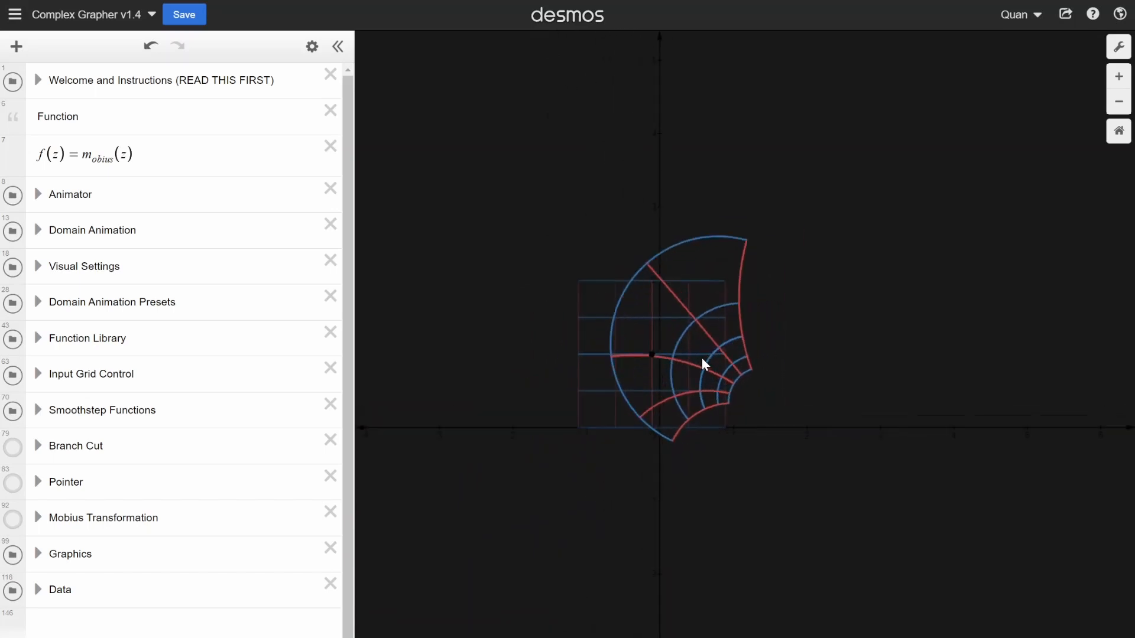
scroll(674, 330, "down", 2)
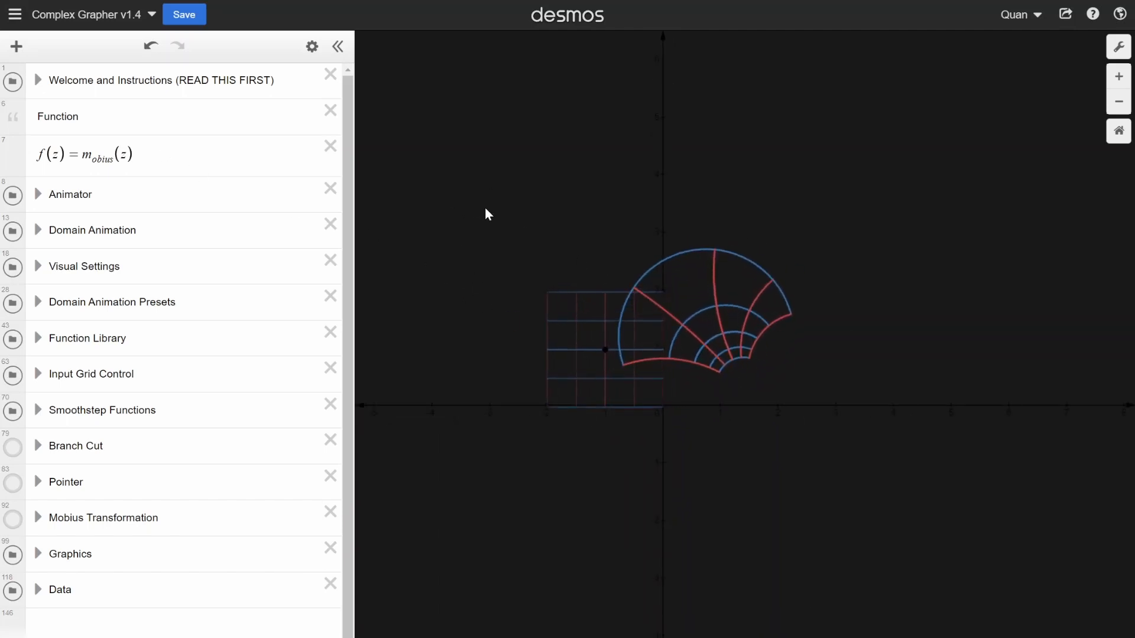
- Select the f(z) definition and inspect the distortion of its output grid as the domain changes
left_click(6, 148)
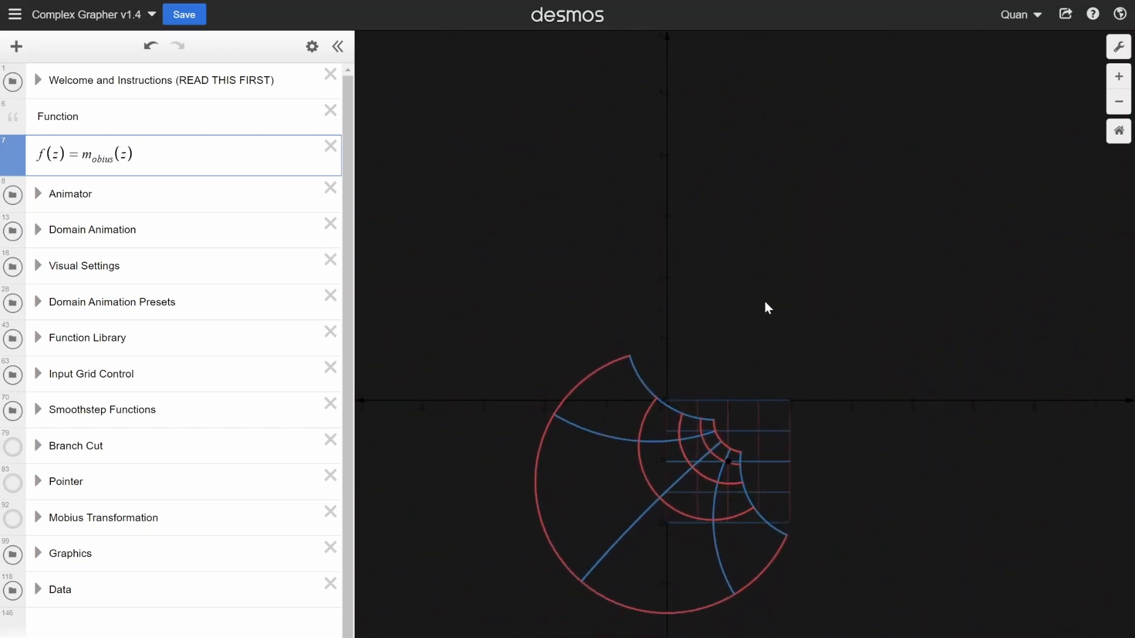
scroll(743, 448, "up", 2)
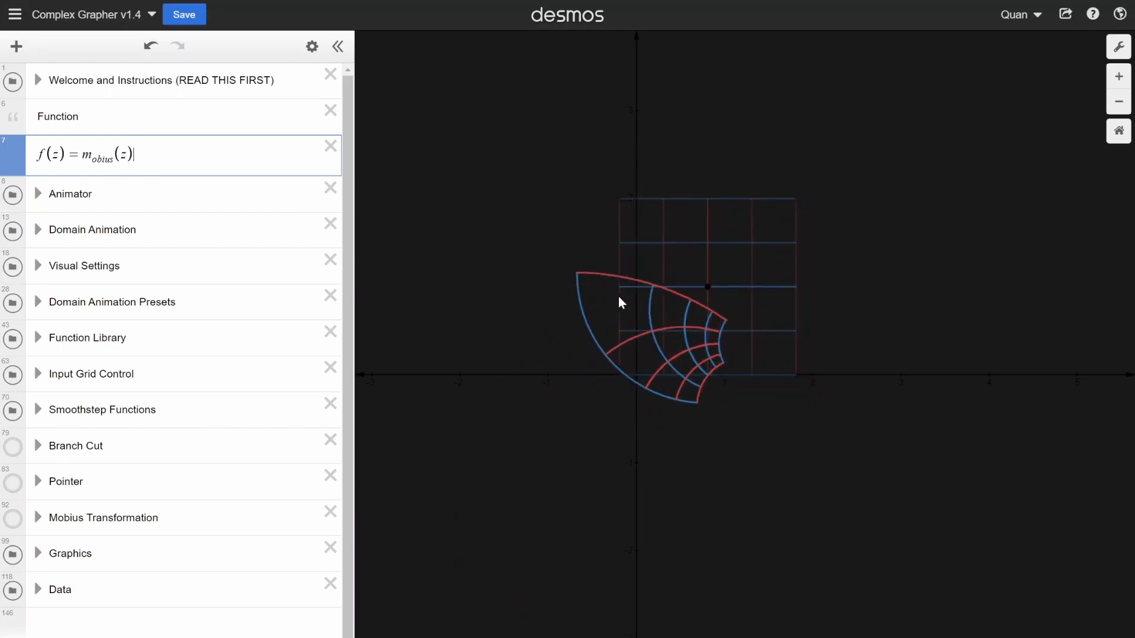
scroll(733, 371, "down", 3)
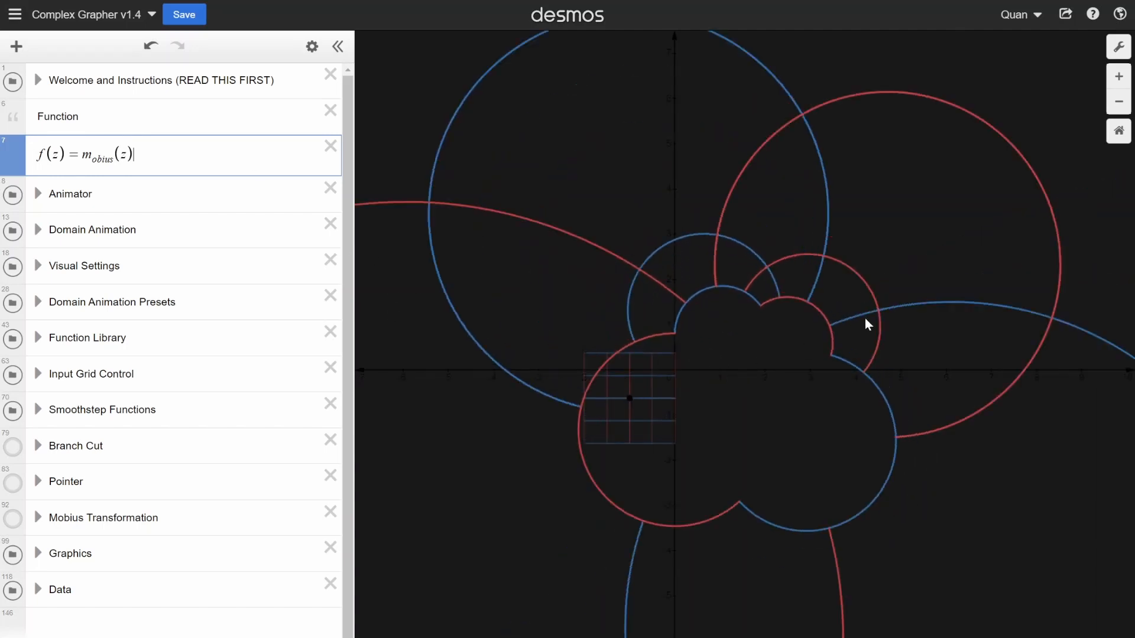
scroll(642, 431, "up", 3)
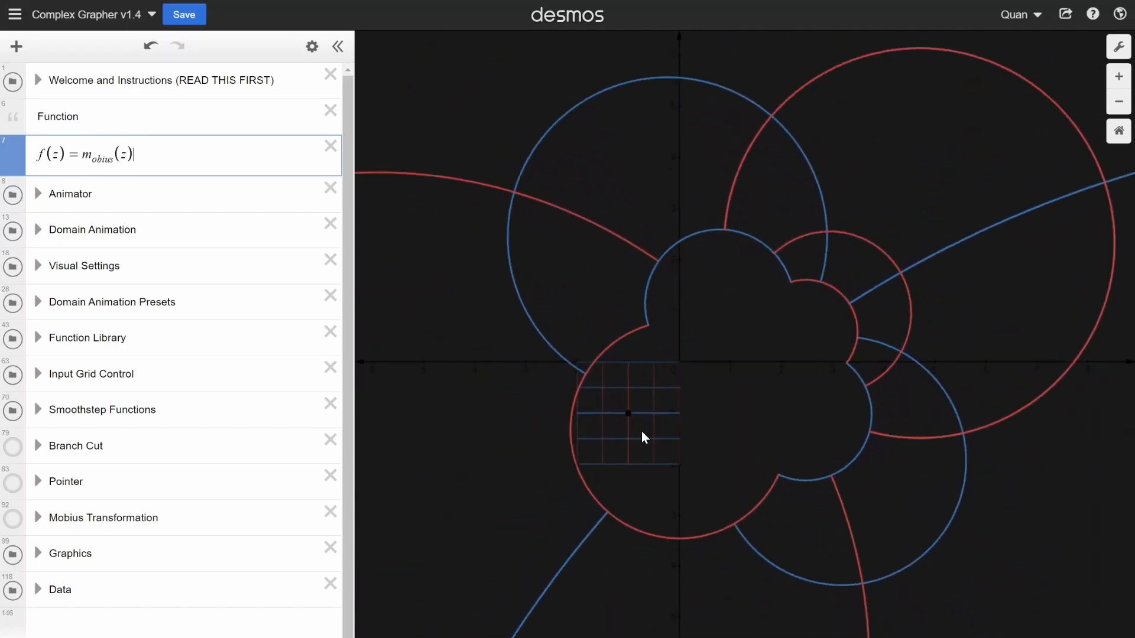
scroll(627, 436, "down", 2)
scroll(640, 360, "down", 2)
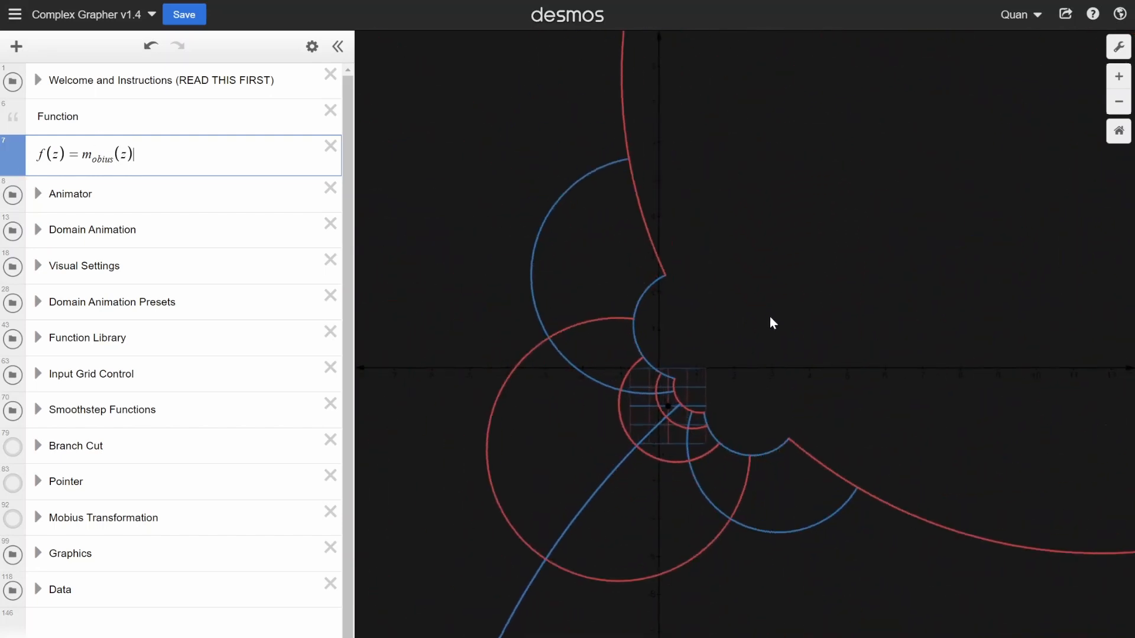
scroll(769, 317, "up", 1)
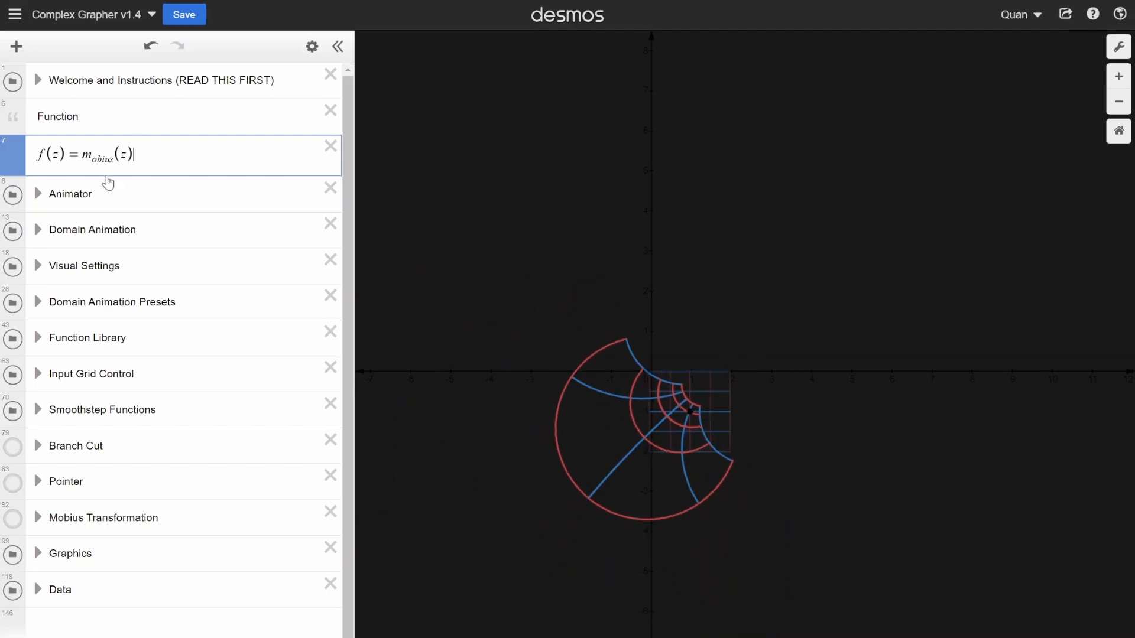
- Turn off the domain animation by setting animateDomain to 0, and collapse the Domain Animation folder
left_click(37, 229)
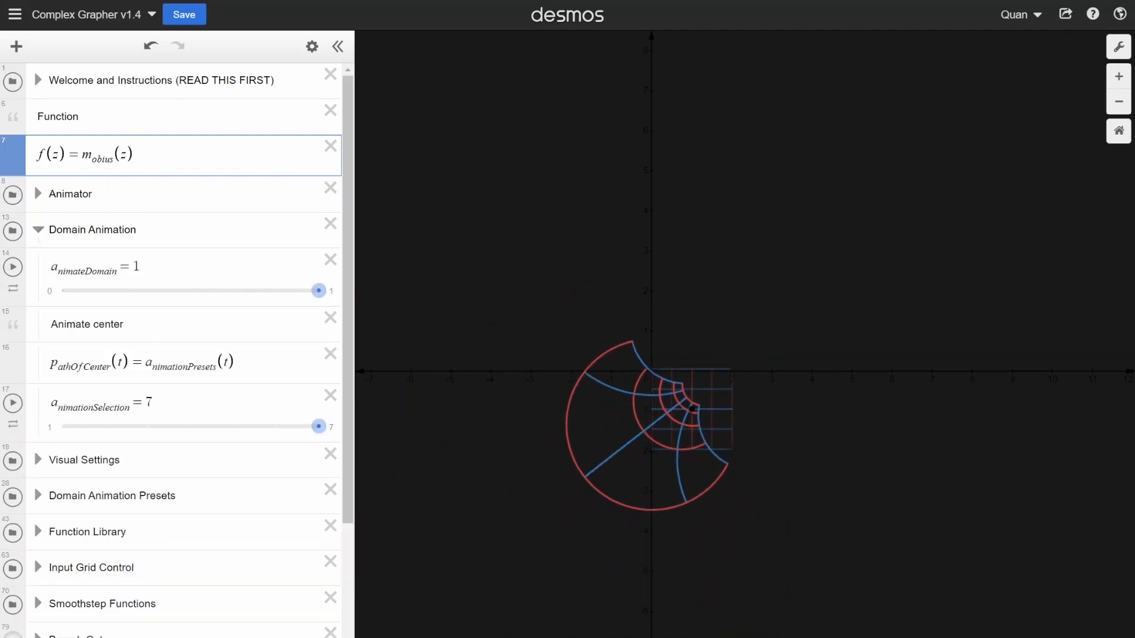
left_click(87, 293)
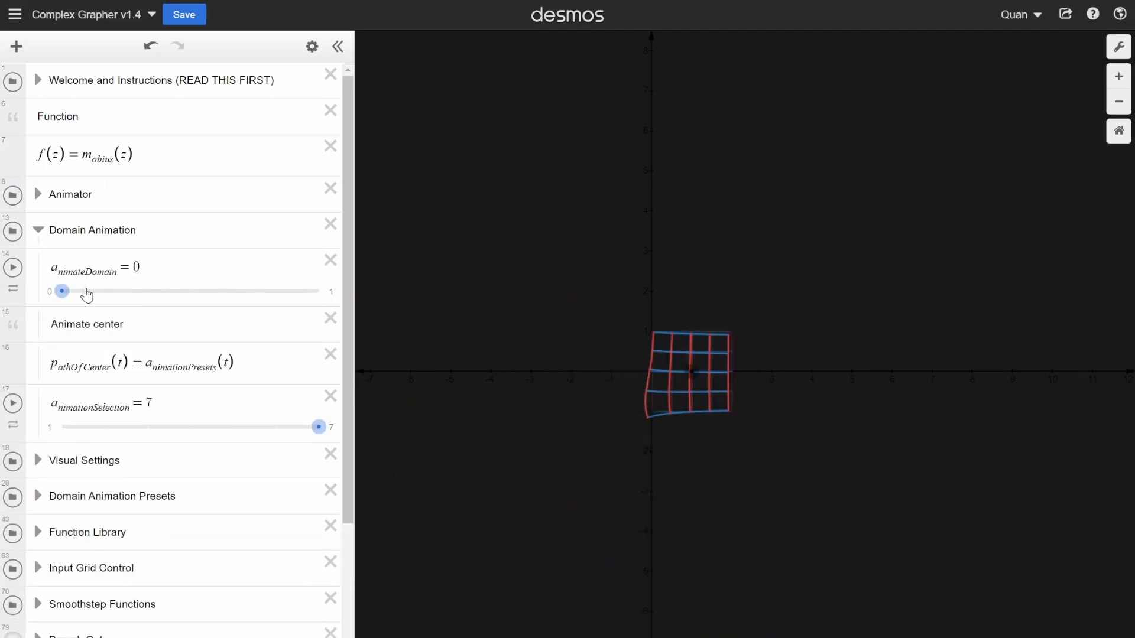
left_click(42, 231)
left_click(38, 230)
left_click(38, 230)
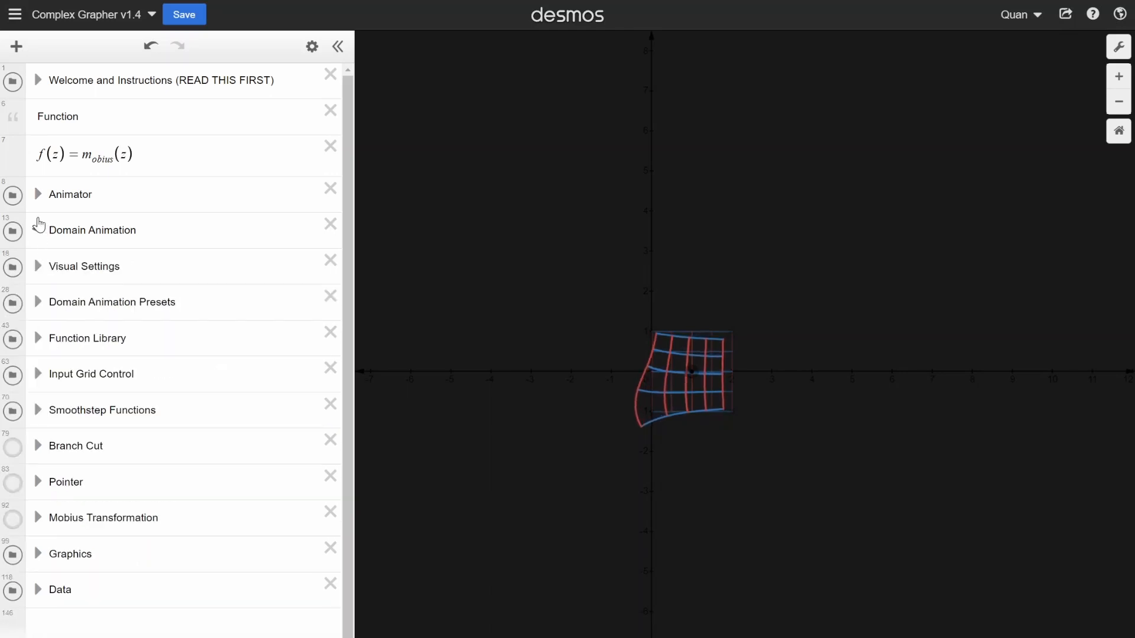
- Adjust the playback speed of the animate slider in the Animator folder and stop its playback
left_click(38, 196)
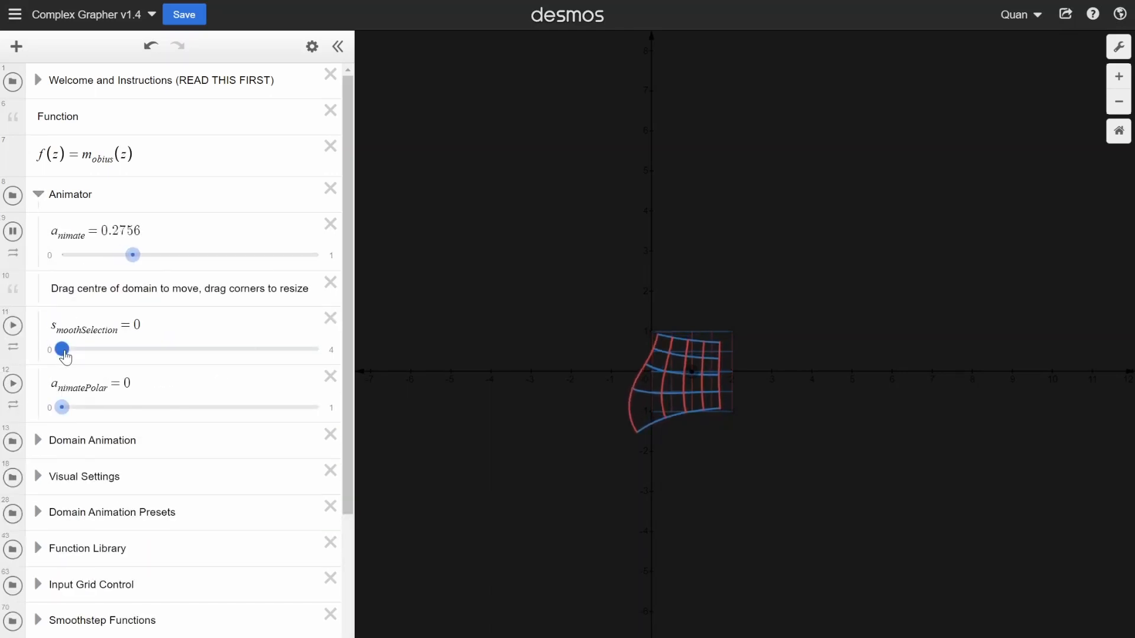
left_click(13, 253)
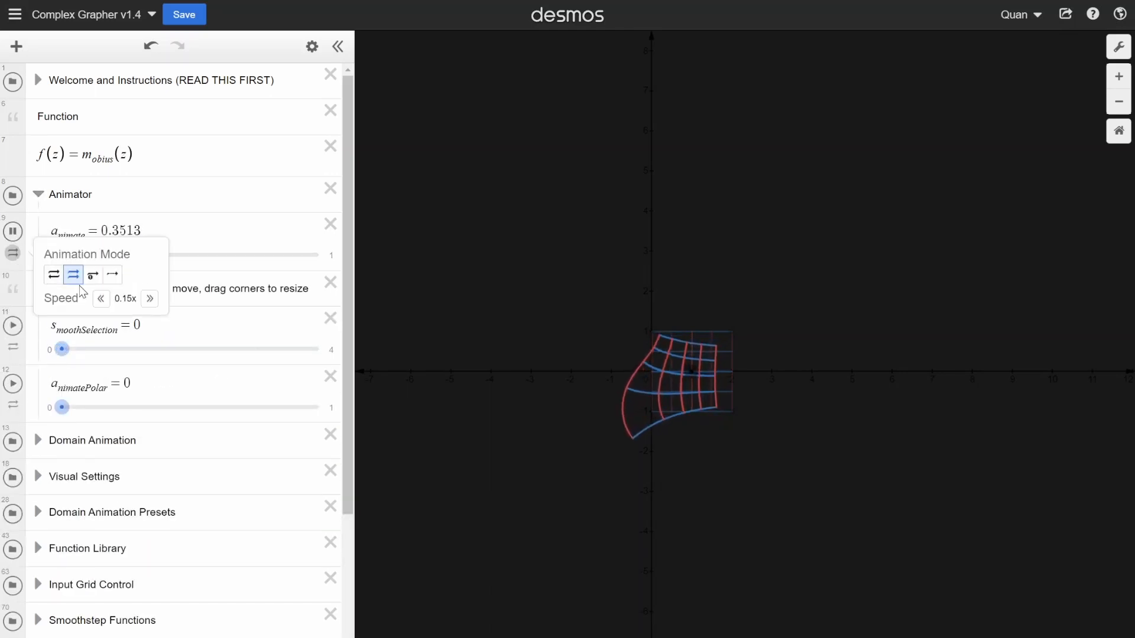
left_click(151, 299)
left_click(151, 300)
left_click(151, 300)
left_click(151, 300)
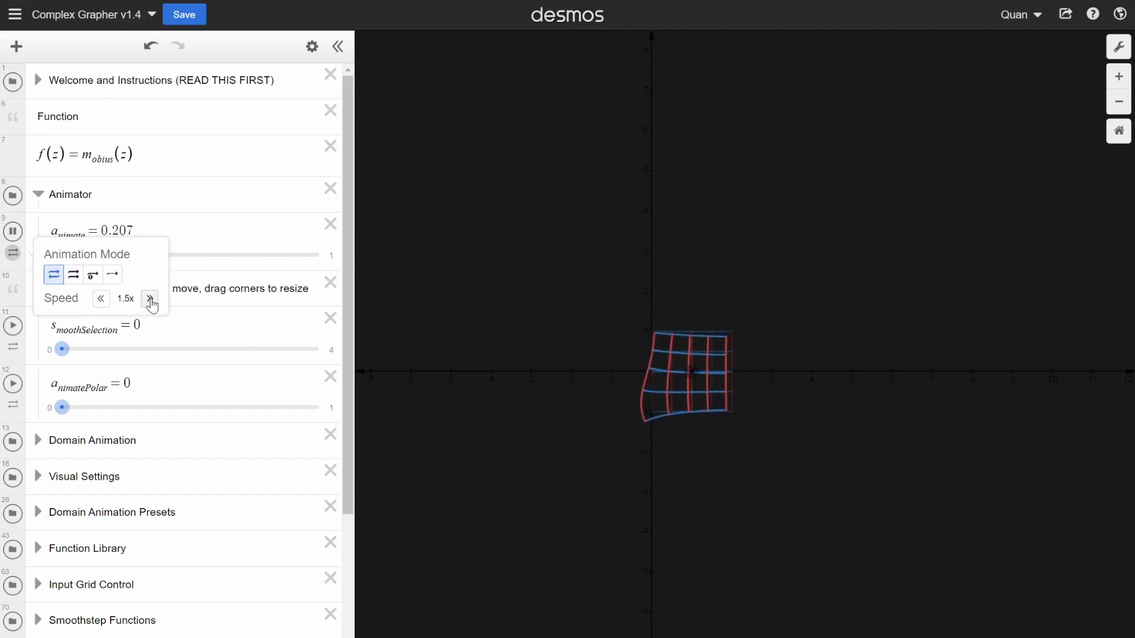
left_click(102, 300)
left_click(188, 234)
scroll(777, 402, "up", 2)
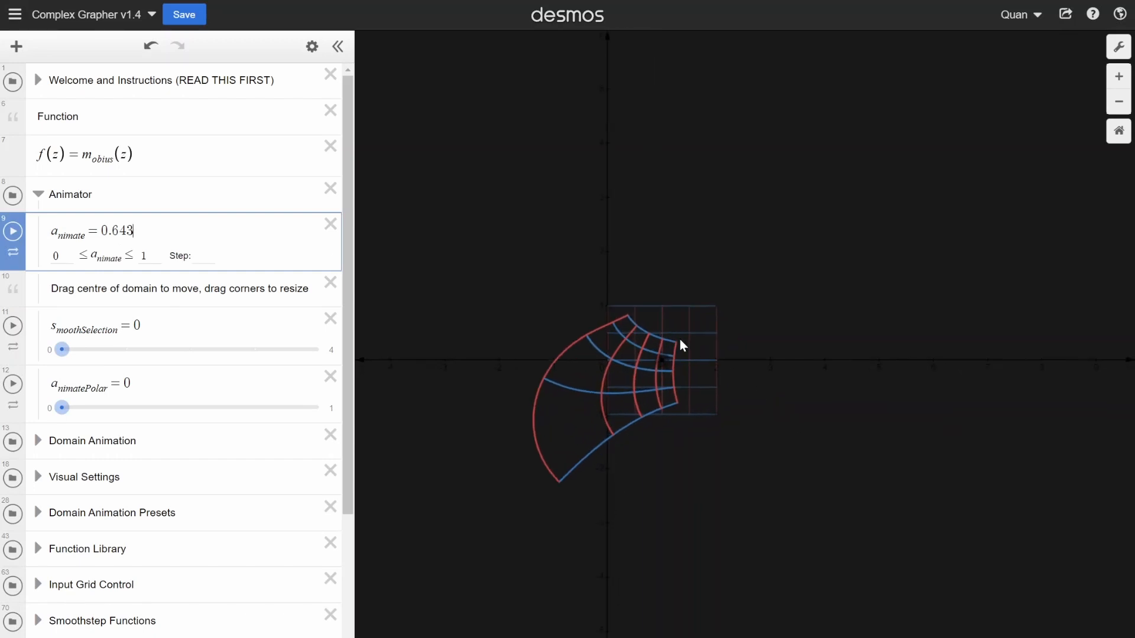
- Collapse and reopen the Animator folder, and resume playback of the animate slider
left_click(39, 195)
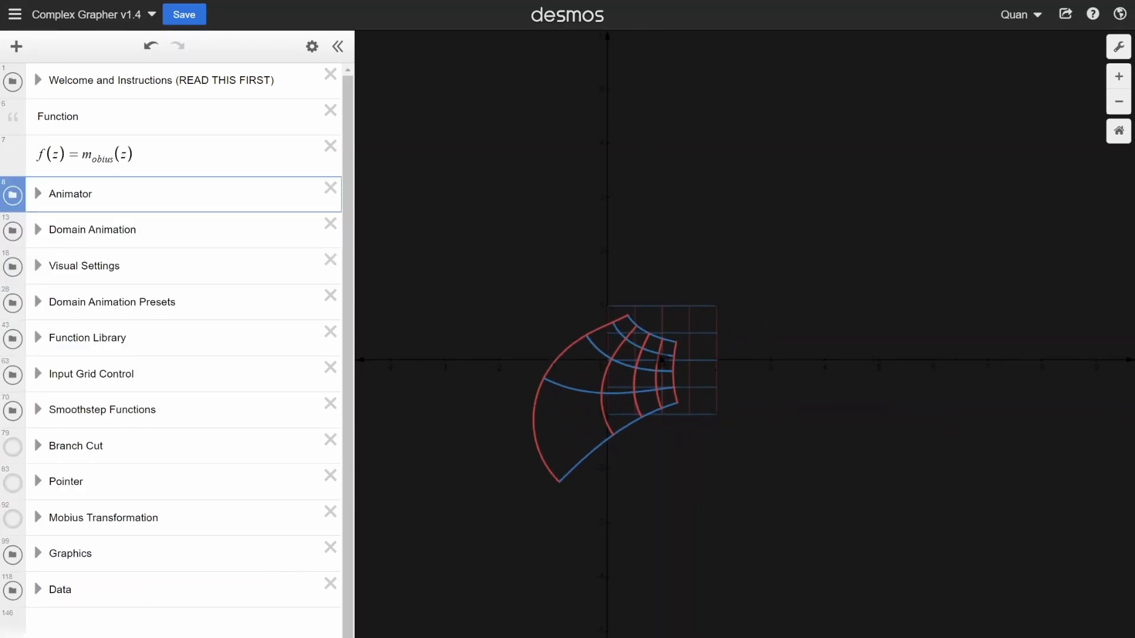
left_click(36, 197)
left_click(15, 234)
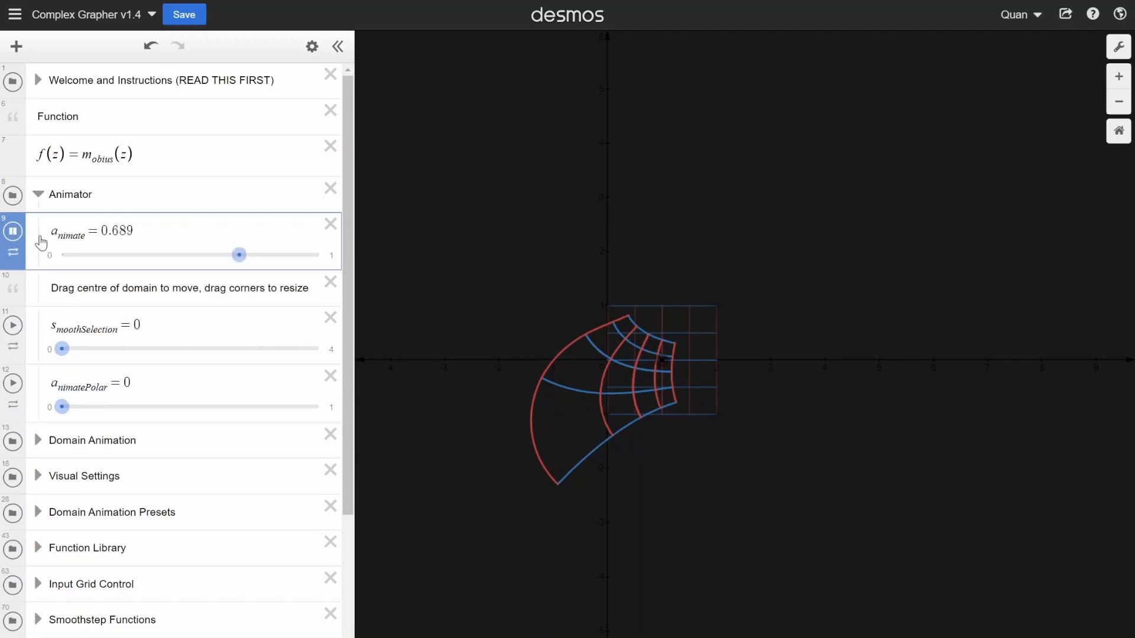
scroll(607, 358, "up", 1)
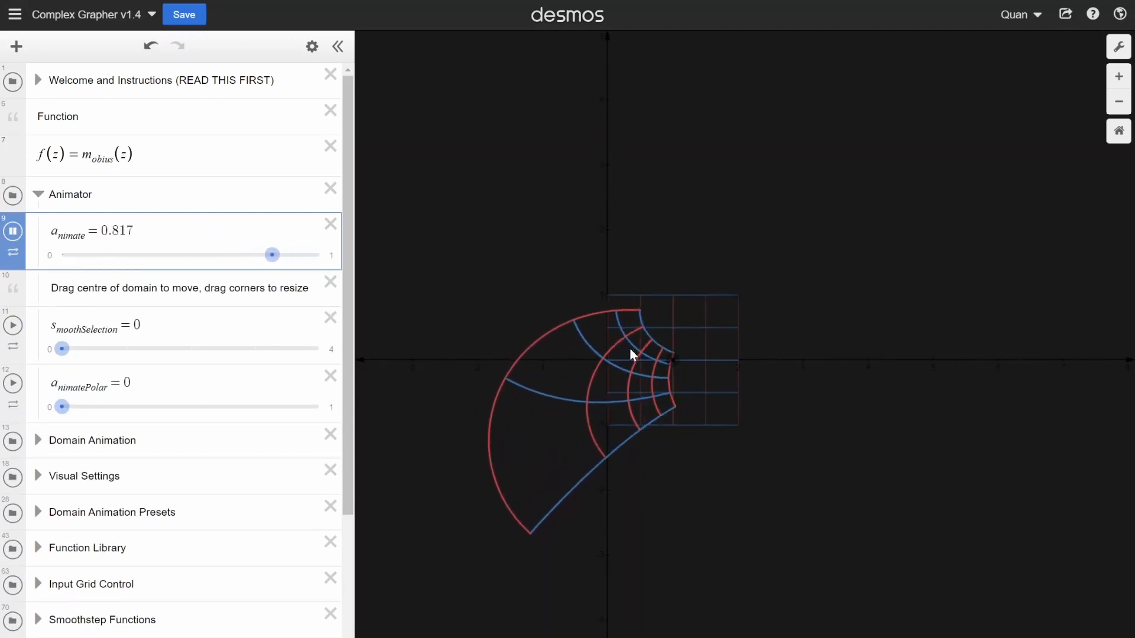
- Set smoothSelection to 4 in the Animator folder and watch the grid's transition
left_click_drag(67, 357, 323, 350)
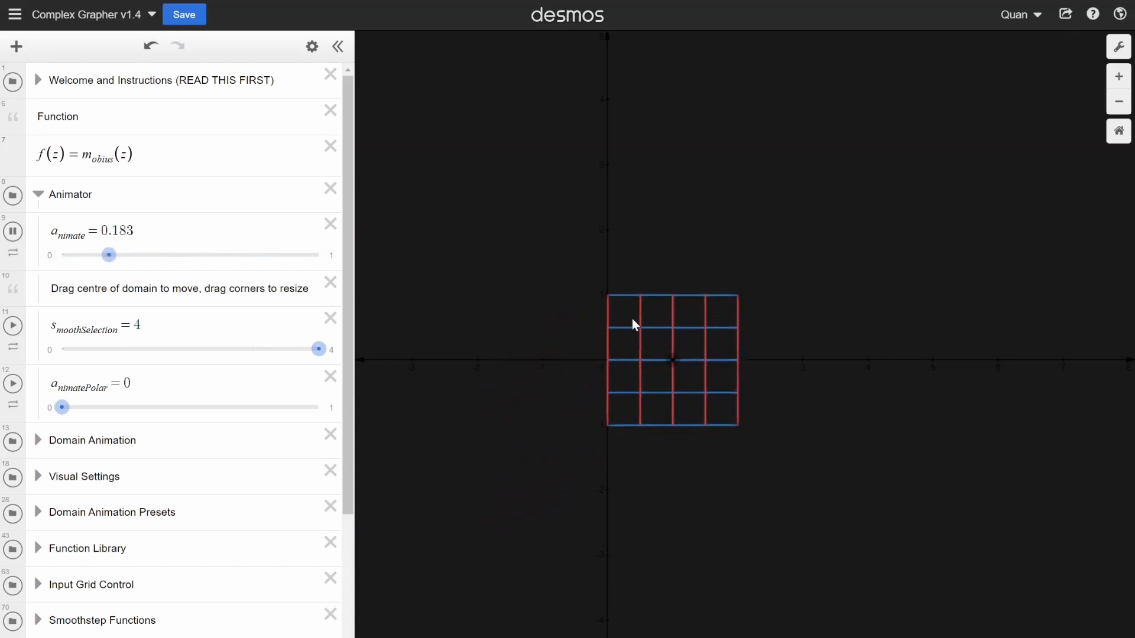
scroll(594, 309, "down", 2)
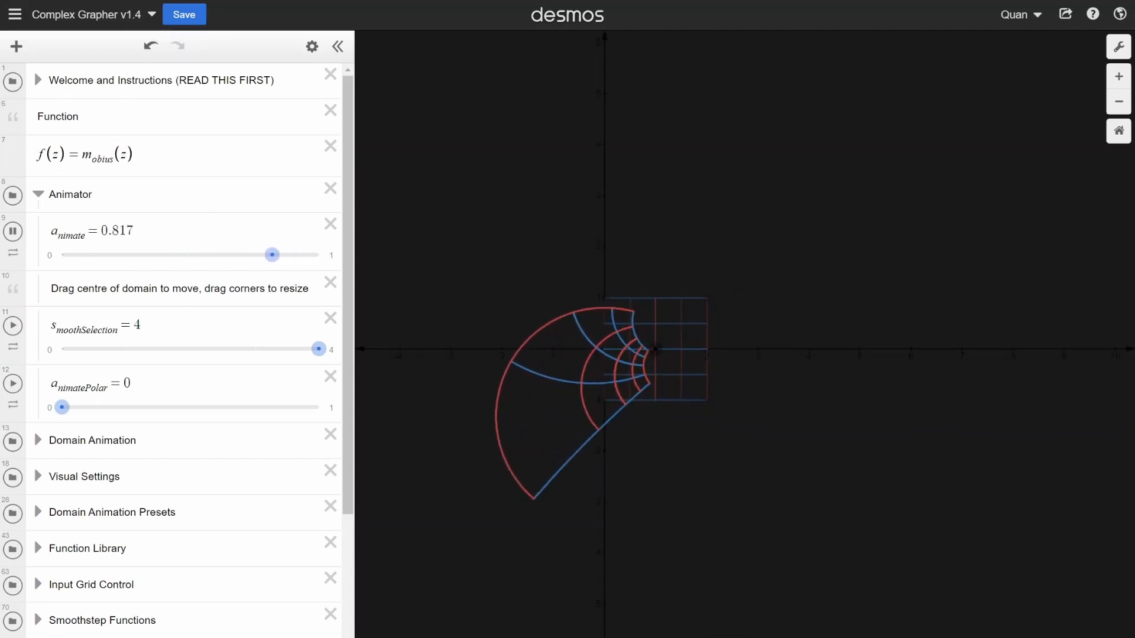
scroll(662, 316, "up", 1)
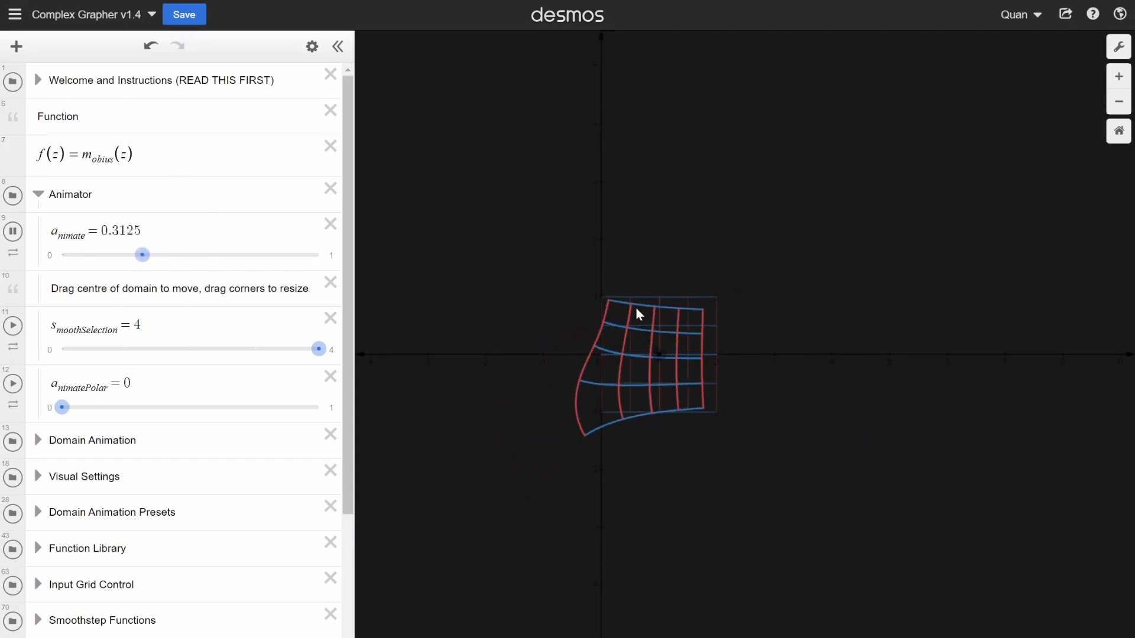
- Redefine the function as f(z) = s_q(z) and inspect its animated output grid around the origin
left_click_drag(137, 155, 83, 155)
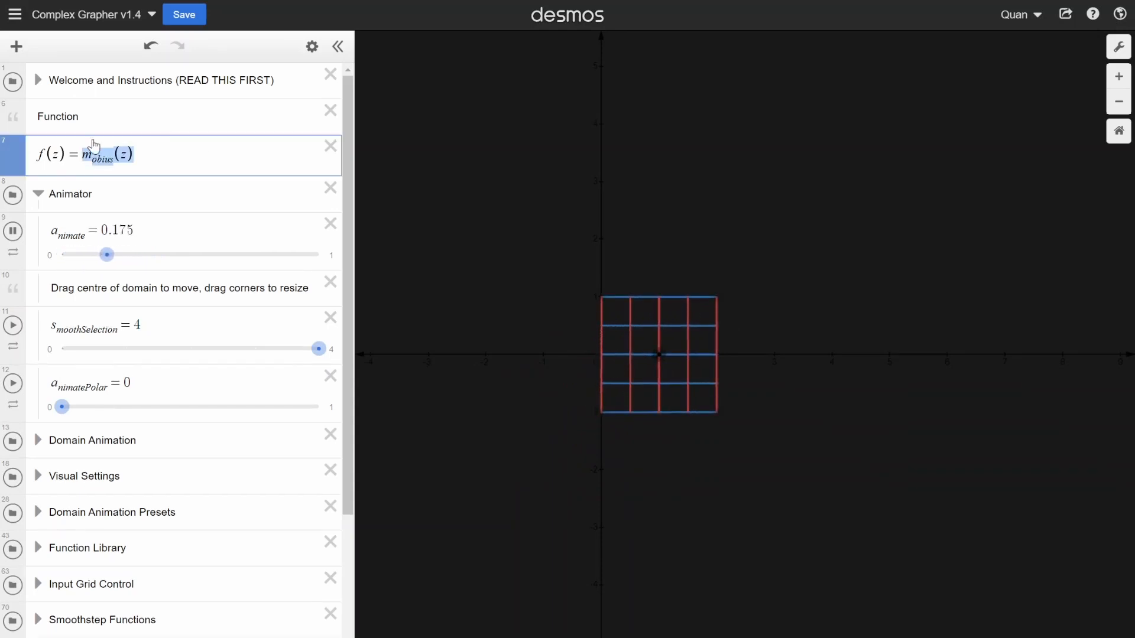
type("s_q")
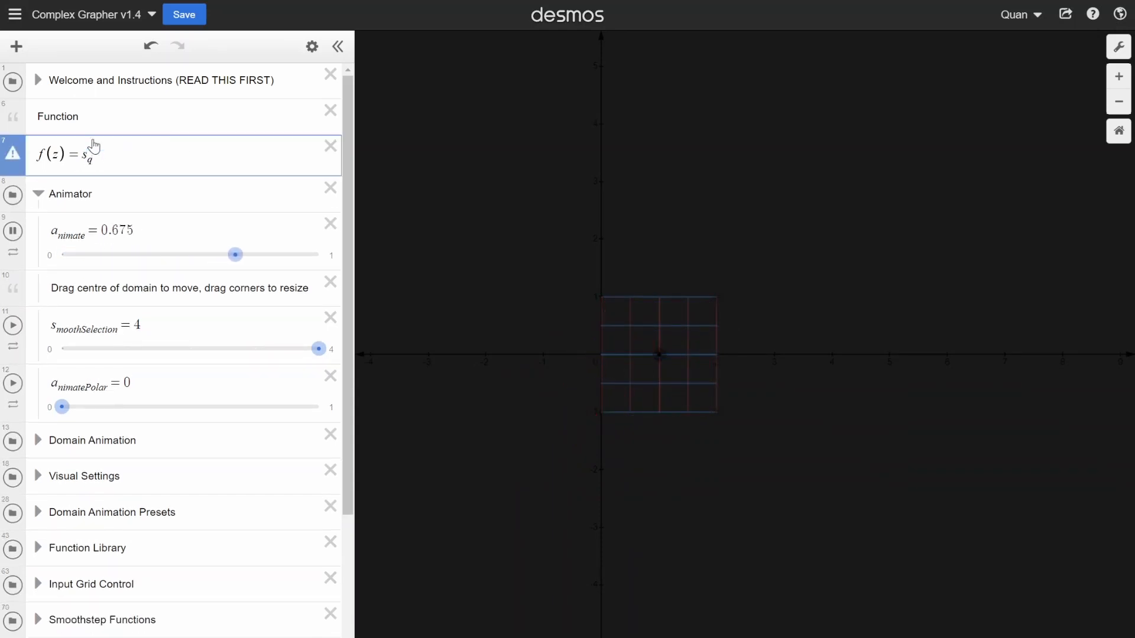
type("(z)")
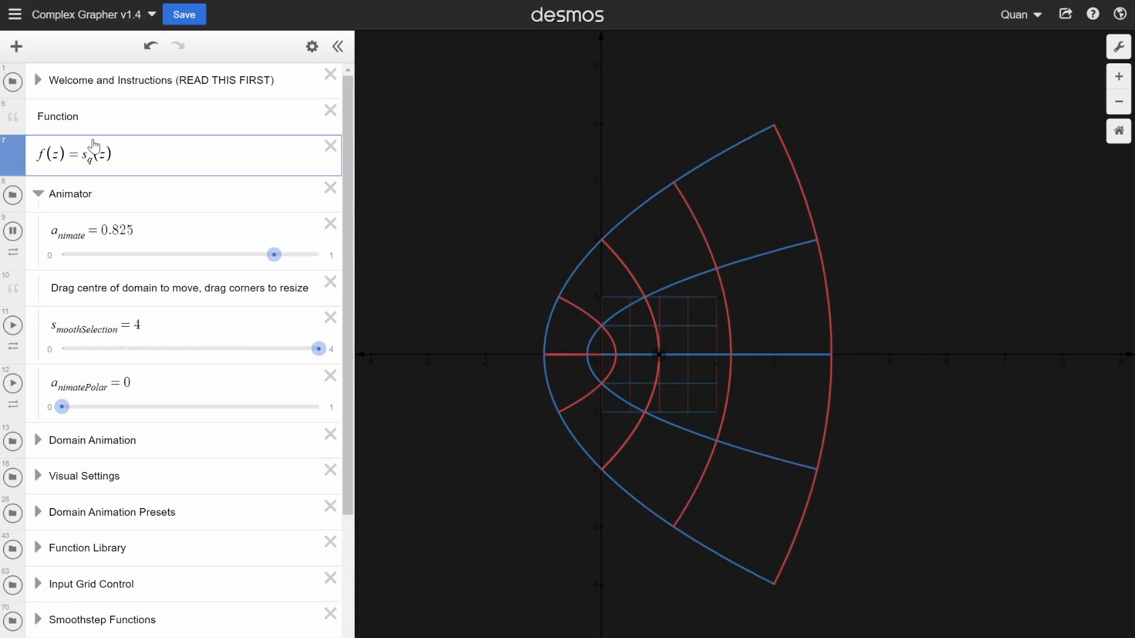
scroll(639, 358, "up", 2)
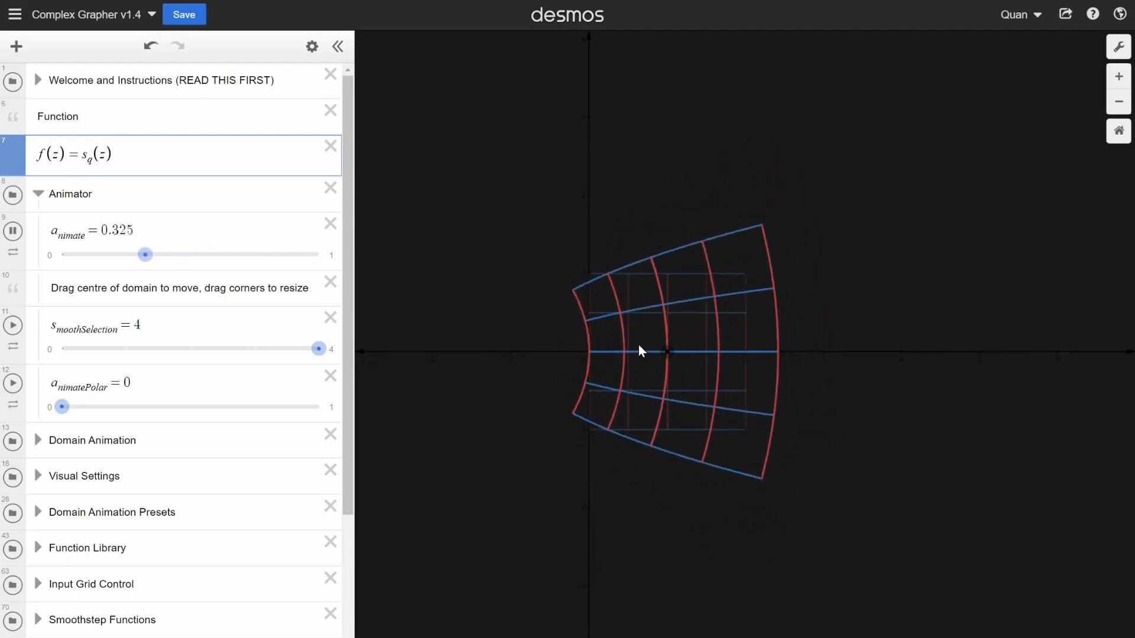
scroll(680, 334, "down", 1)
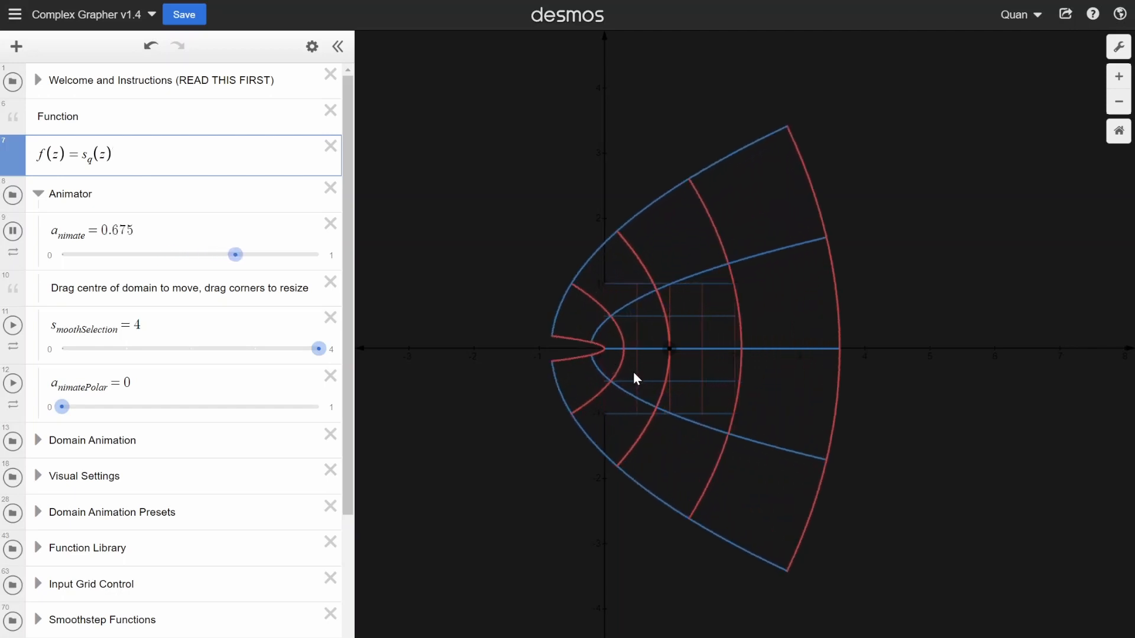
scroll(651, 305, "up", 1)
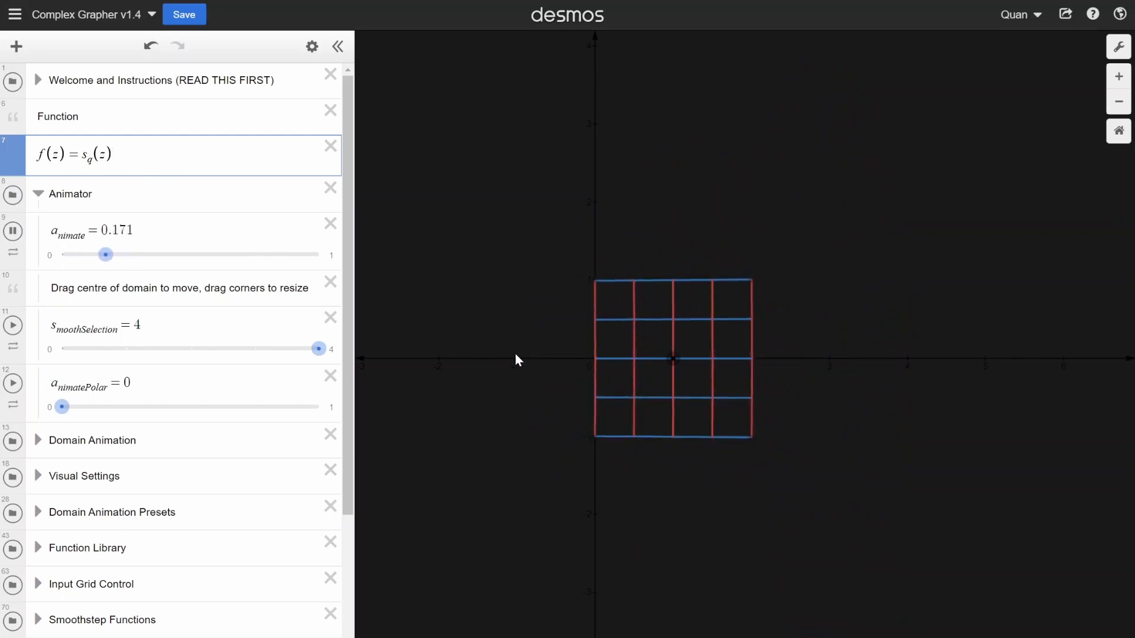
scroll(524, 357, "up", 2)
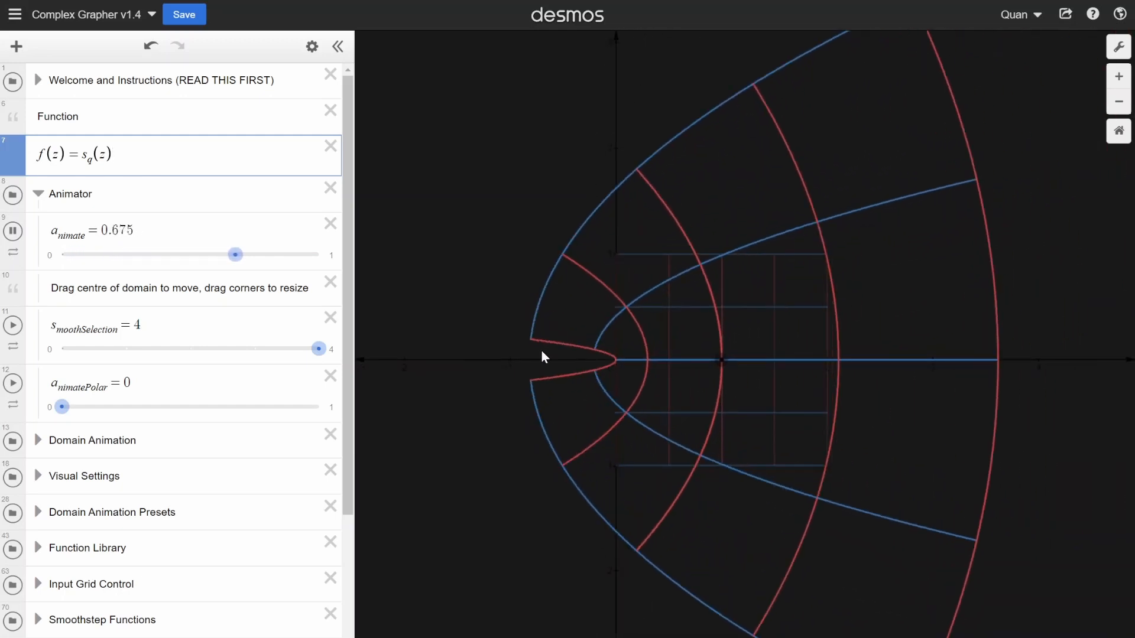
scroll(679, 384, "down", 2)
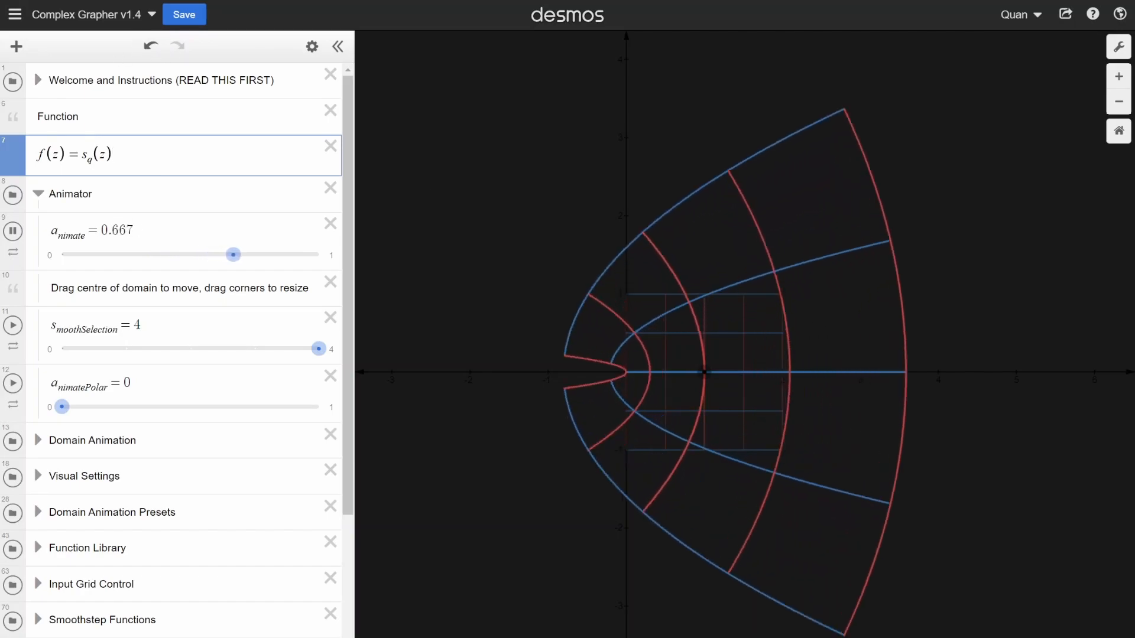
- Expand the Welcome and Instructions folder and look through its notes from the beginning
left_click(41, 81)
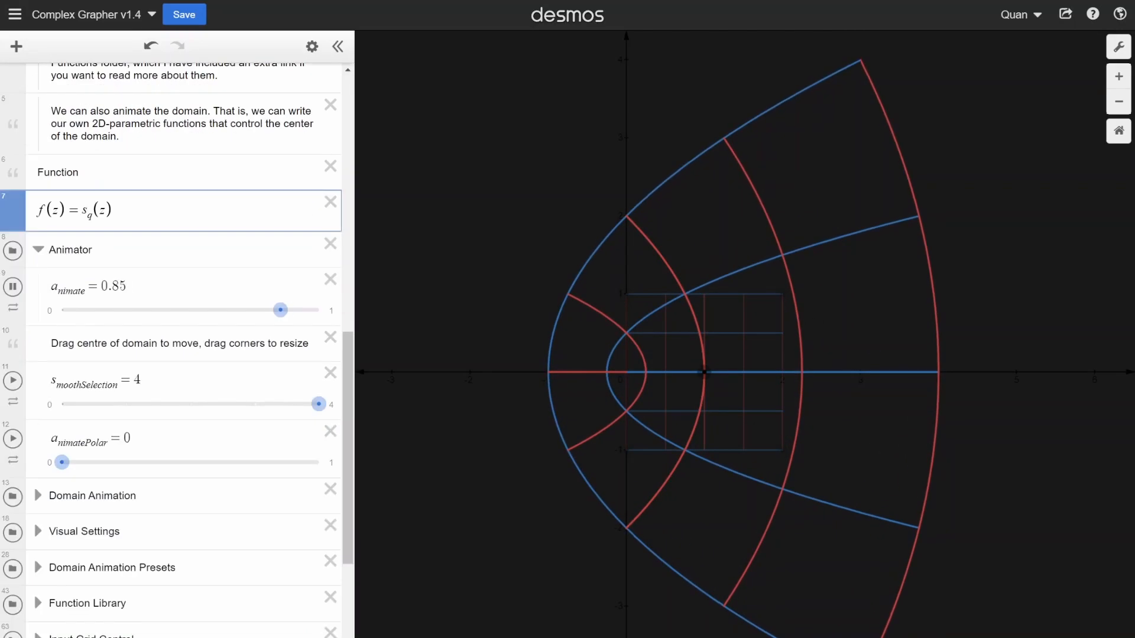
scroll(183, 349, "up", 11)
scroll(183, 349, "down", 11)
scroll(183, 349, "up", 10)
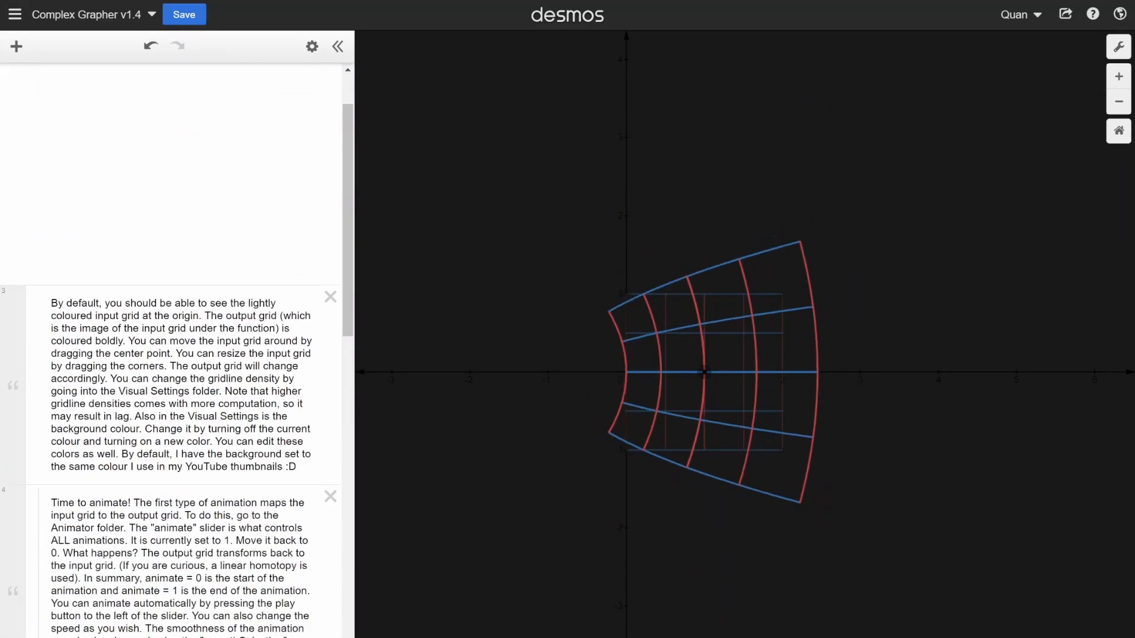
scroll(177, 349, "up", 4)
scroll(177, 349, "down", 8)
scroll(177, 349, "up", 5)
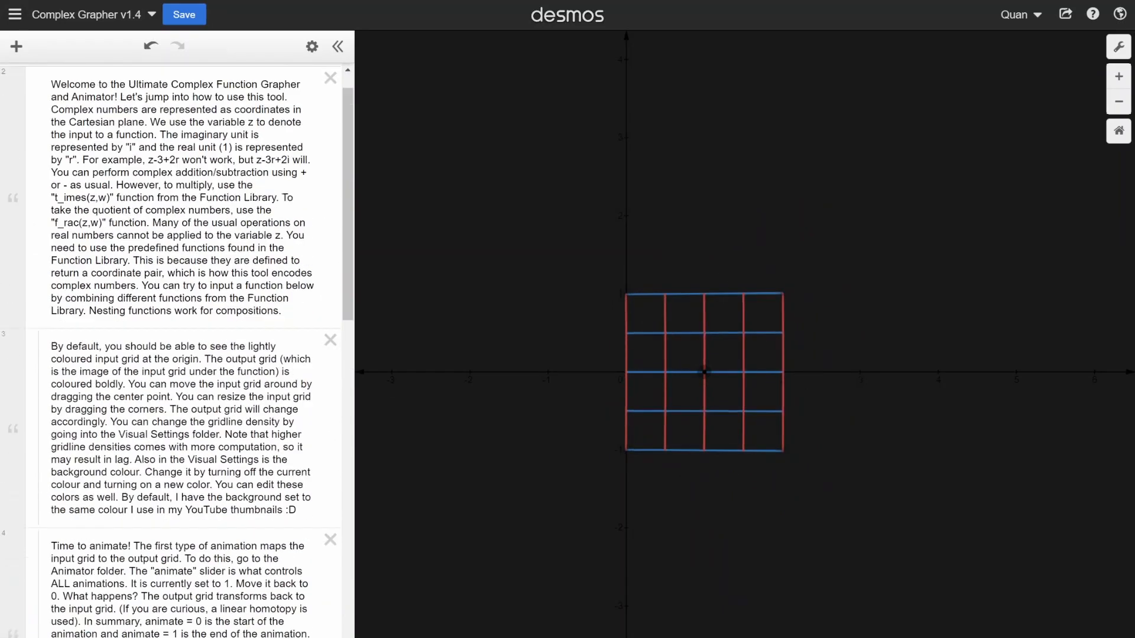
- Look over the remaining Welcome and Instructions notes and collapse the folder
scroll(178, 349, "down", 7)
scroll(178, 348, "up", 8)
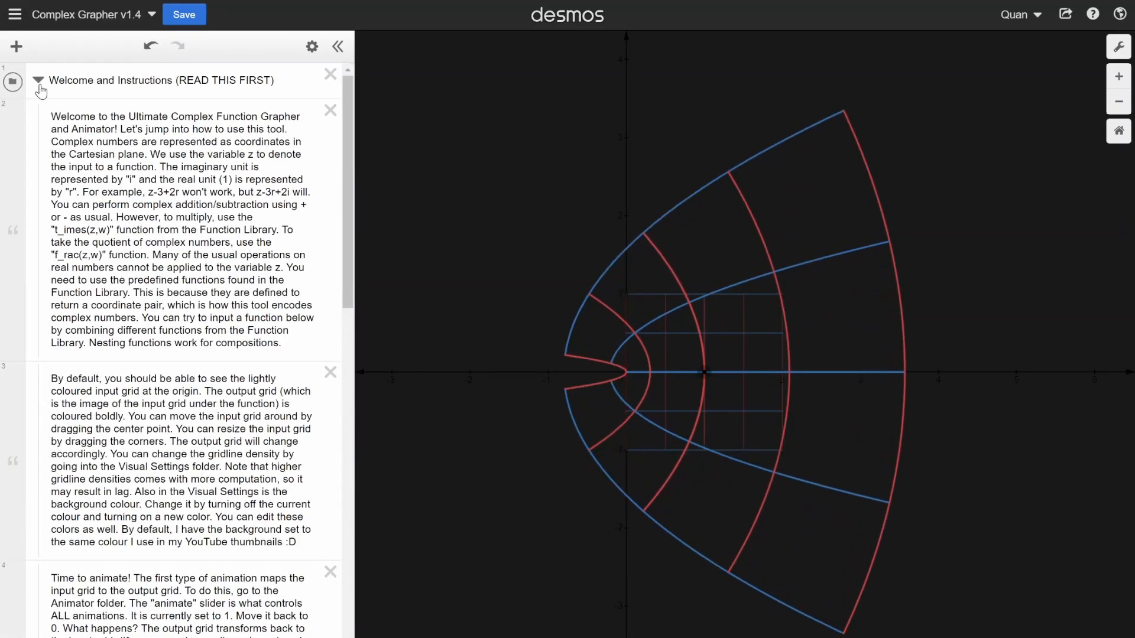
left_click(39, 83)
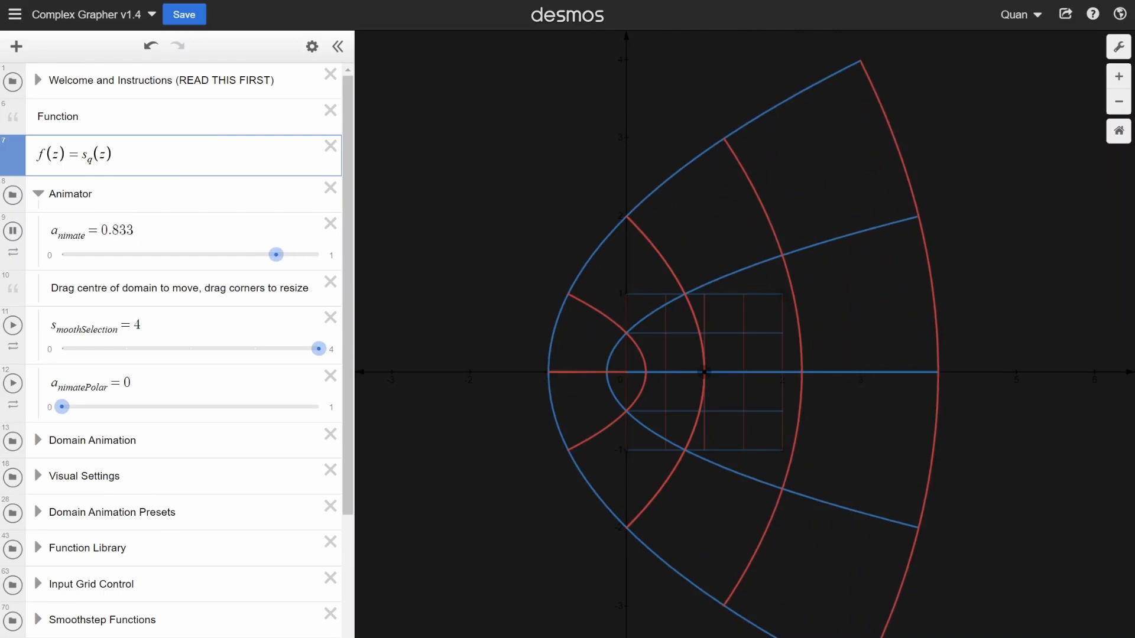
- Redefine the function as f(z) = z^2 to try ordinary exponent notation
key("shift+Left")
key("shift+Left")
key("shift+Left")
key("shift+Left")
key("shift+Left")
key("shift+Left")
key("Up")
left_click_drag(79, 117, 137, 181)
left_click(136, 158)
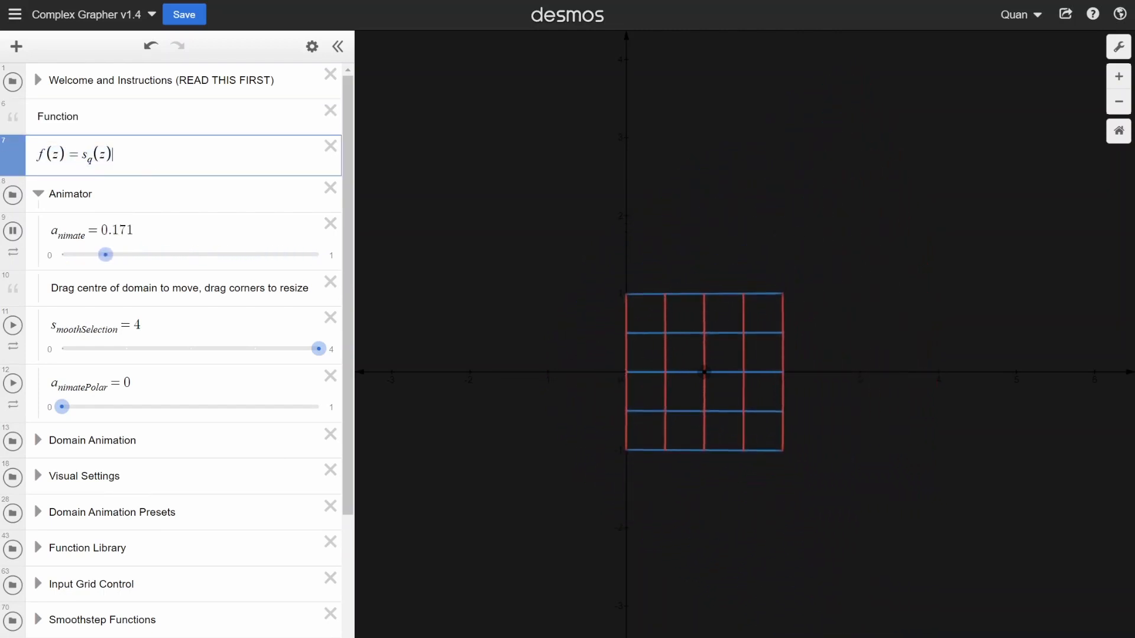
key("BackSpace")
key("BackSpace")
key("BackSpace")
key("BackSpace")
key("BackSpace")
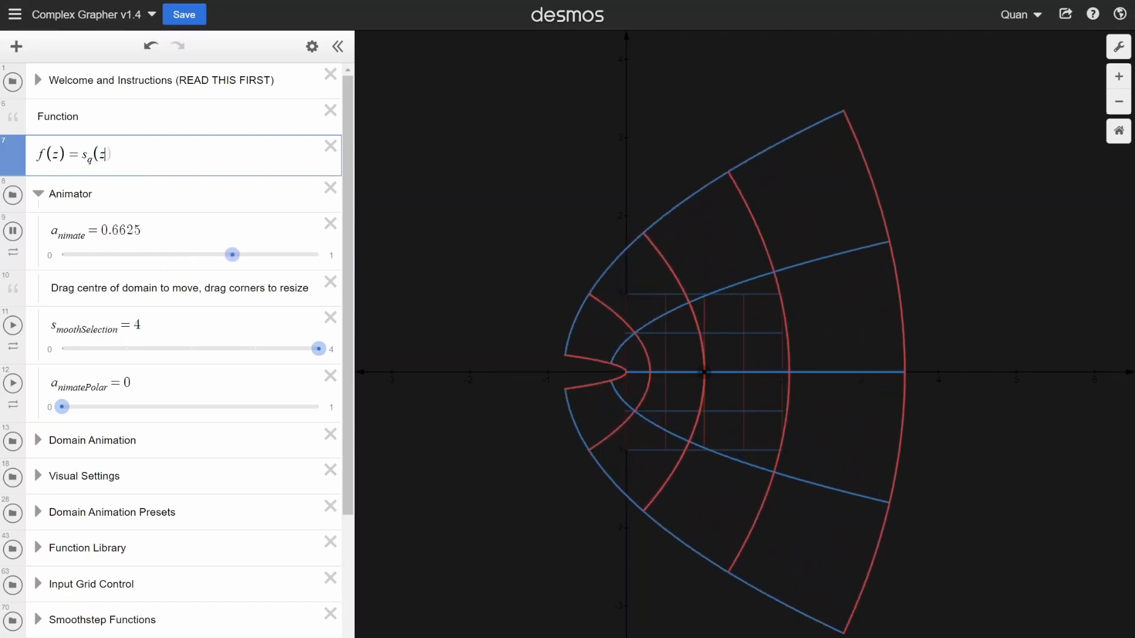
type("z^2")
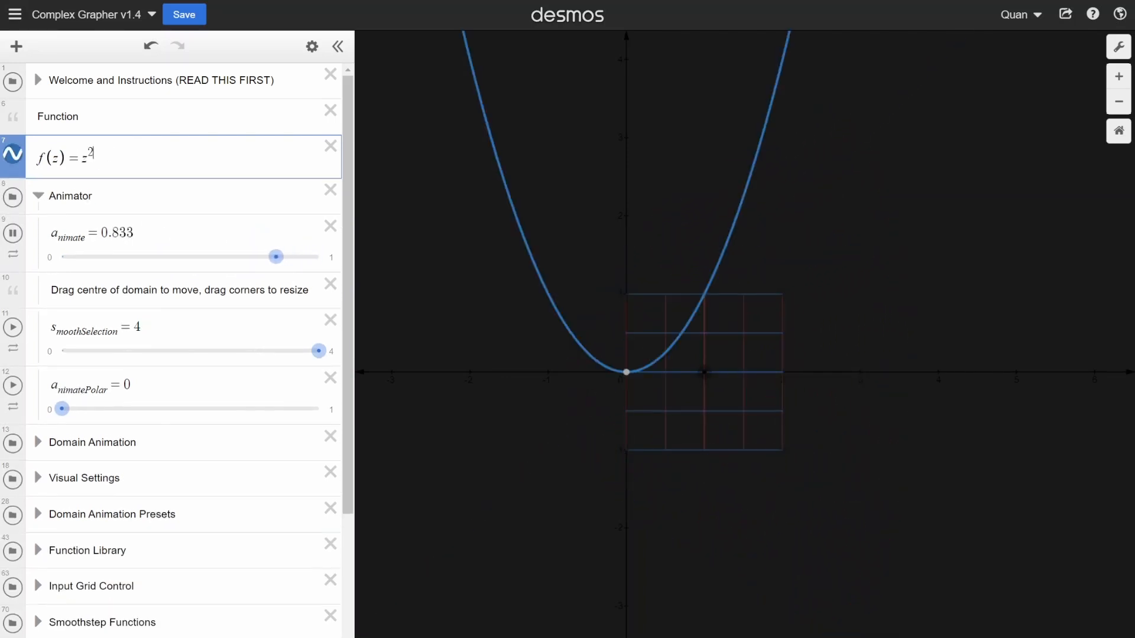
- Clear the z^2 expression from the right-hand side of the function definition
key("BackSpace")
key("BackSpace")
key("BackSpace")
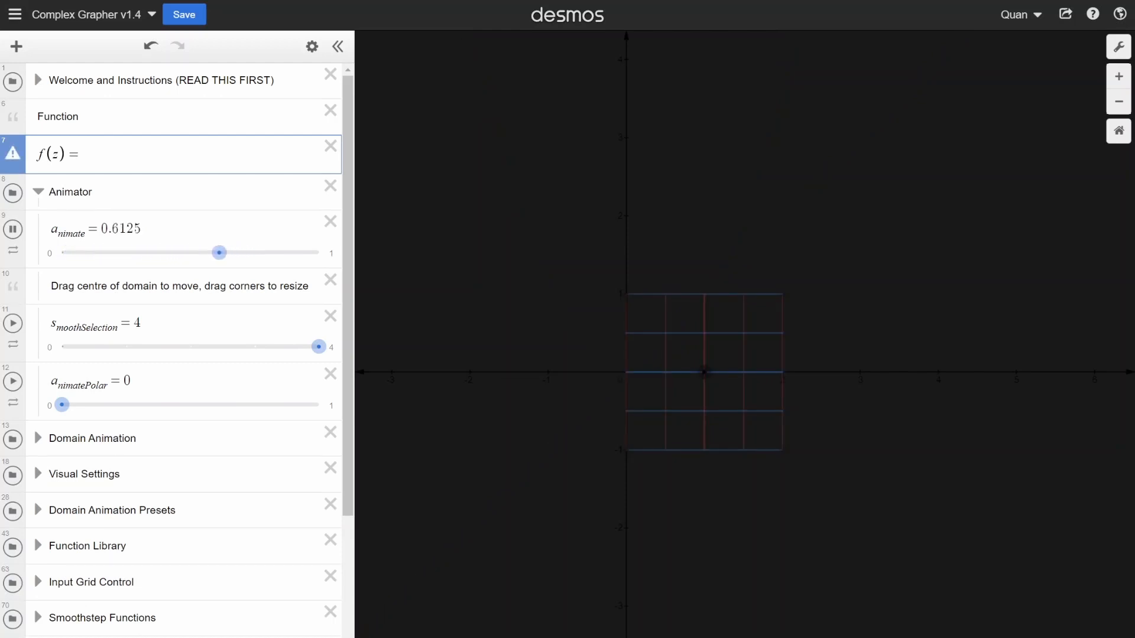
- Expand the Function Library folder and examine its attribution note and list of predefined complex functions
scroll(259, 363, "down", 4)
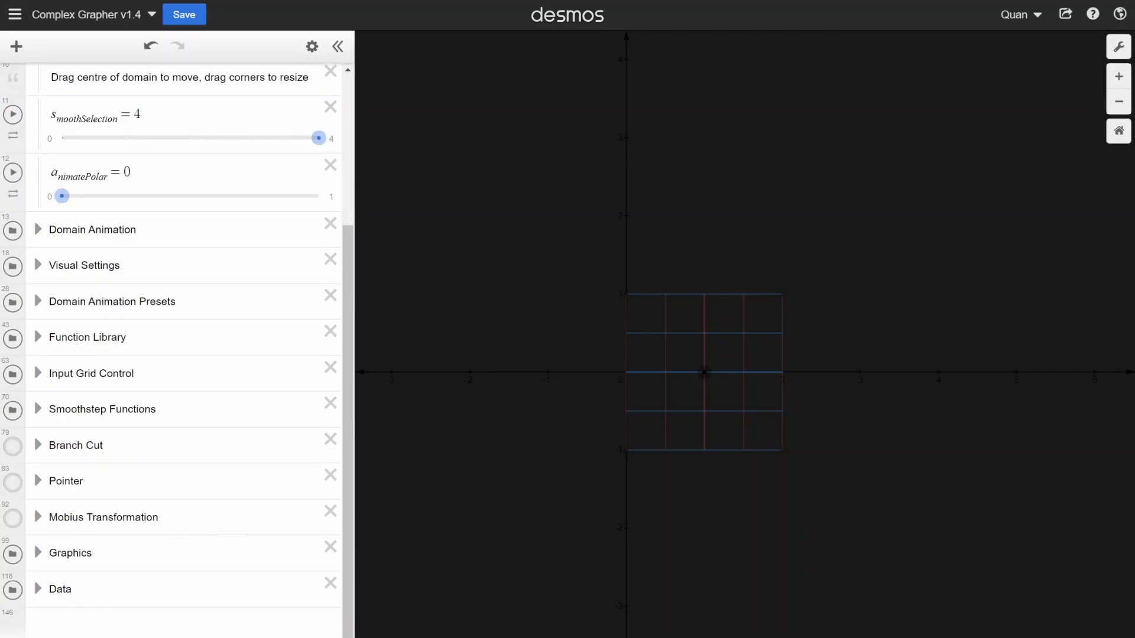
left_click(39, 338)
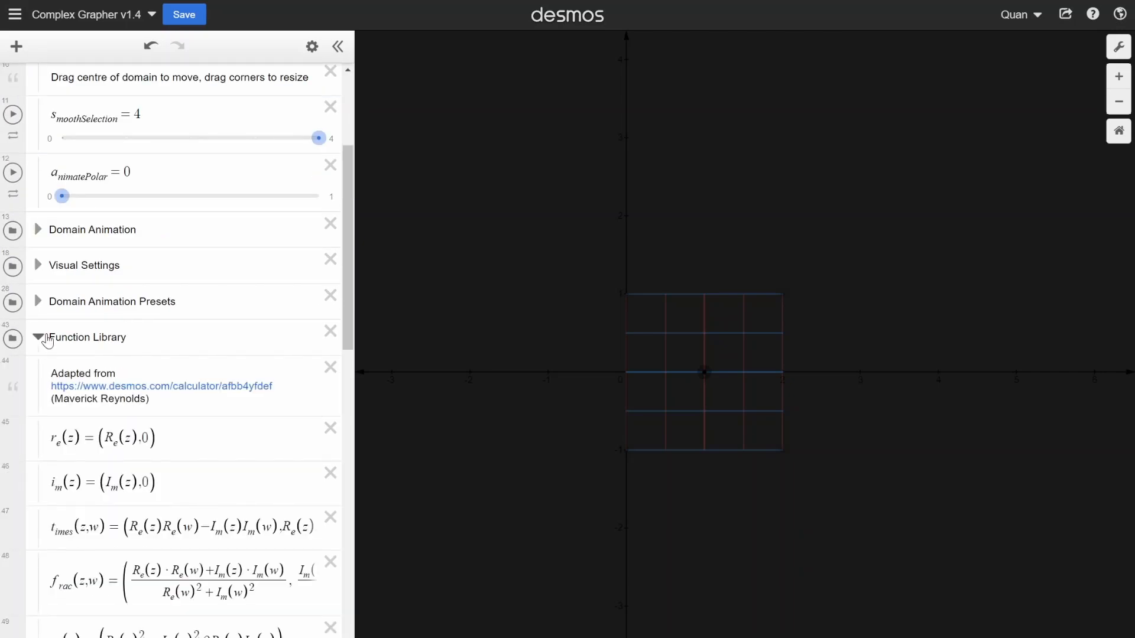
scroll(47, 341, "down", 10)
scroll(47, 342, "up", 10)
scroll(47, 341, "down", 3)
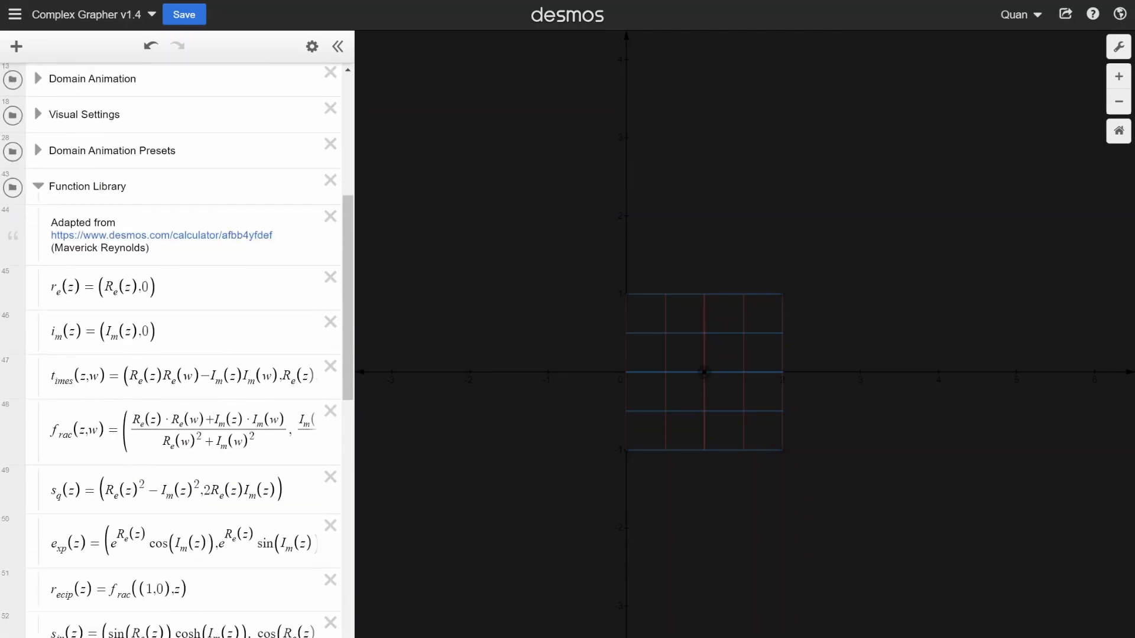
left_click(23, 221)
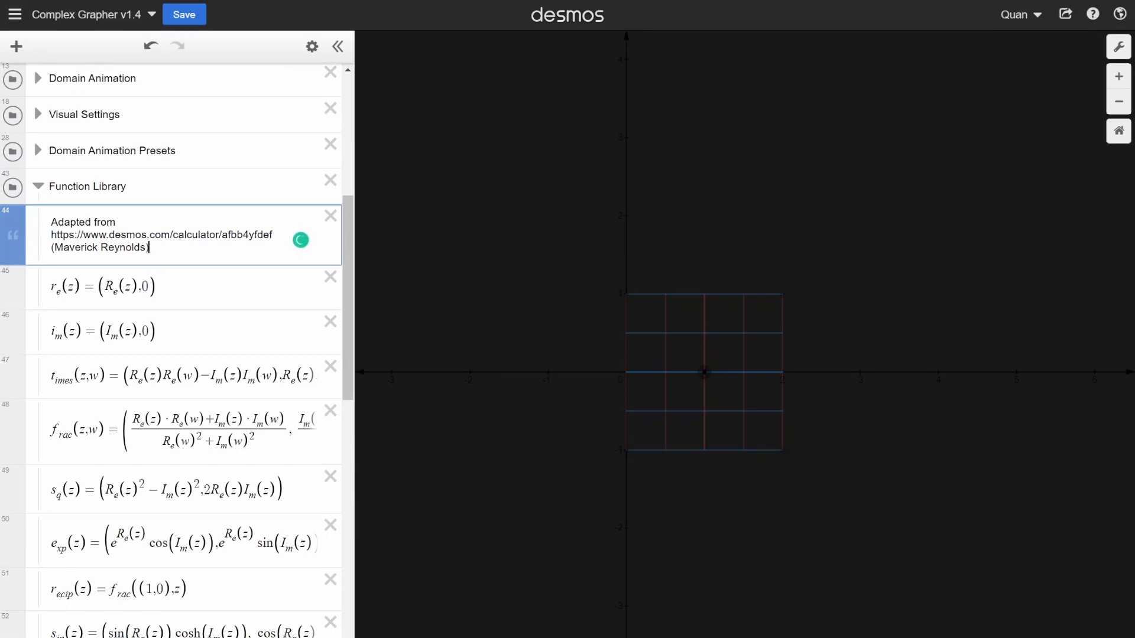
scroll(170, 350, "down", 3)
scroll(171, 349, "up", 3)
left_click_drag(149, 247, 120, 248)
left_click(152, 248)
scroll(53, 240, "down", 8)
scroll(53, 239, "up", 8)
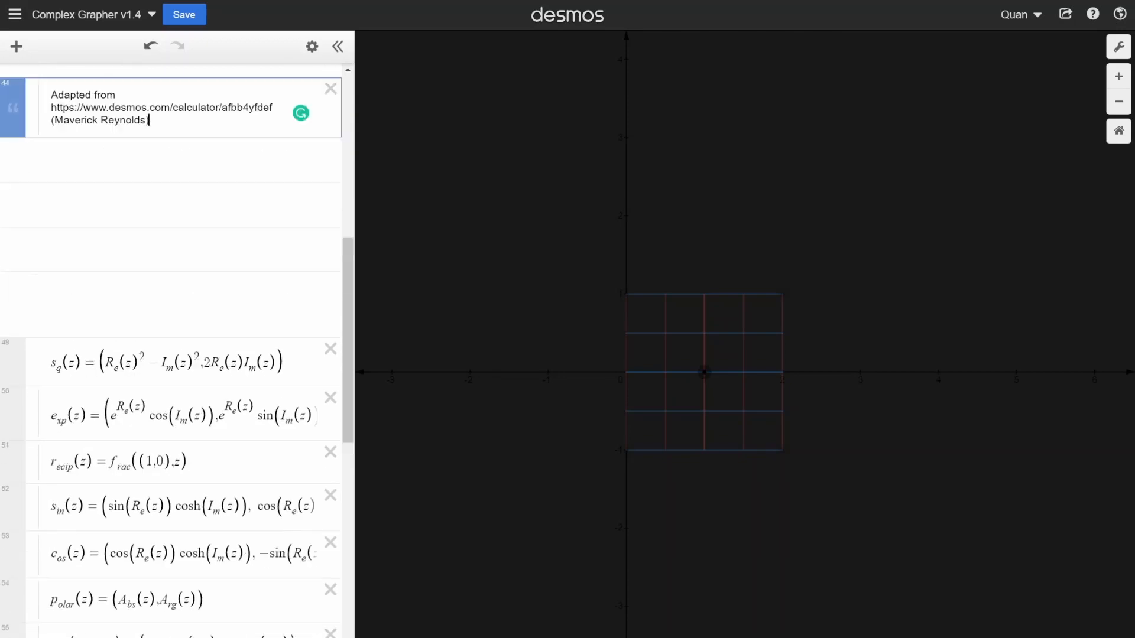
scroll(53, 240, "down", 8)
scroll(53, 239, "up", 10)
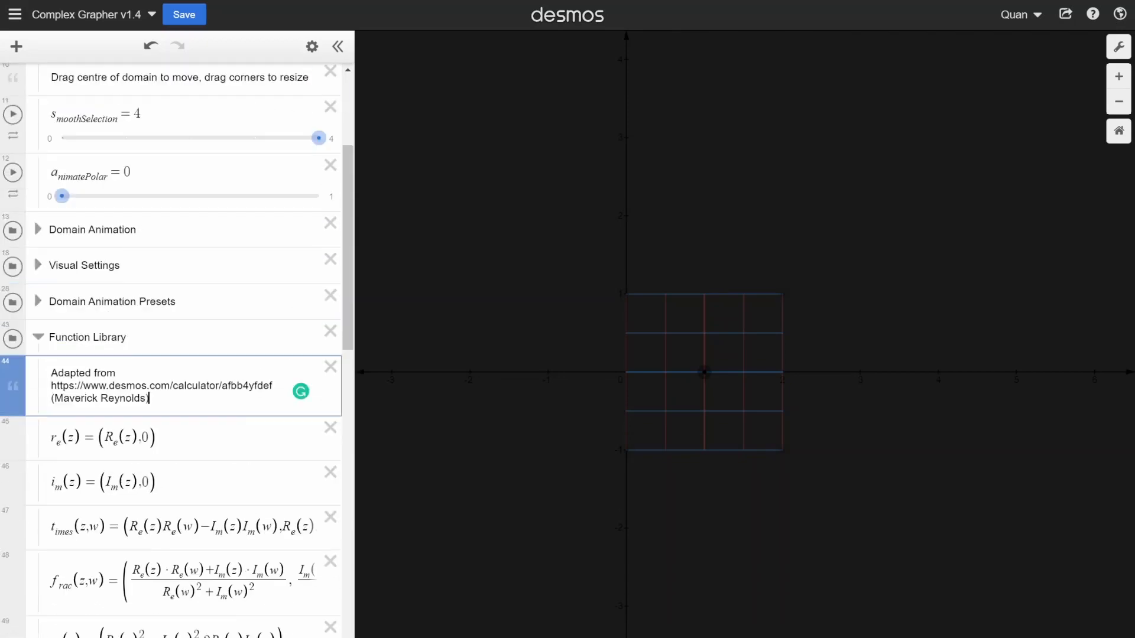
- Collapse the Function Library folder and return to the empty f(z) definition
left_click(39, 338)
scroll(182, 353, "up", 4)
left_click(124, 168)
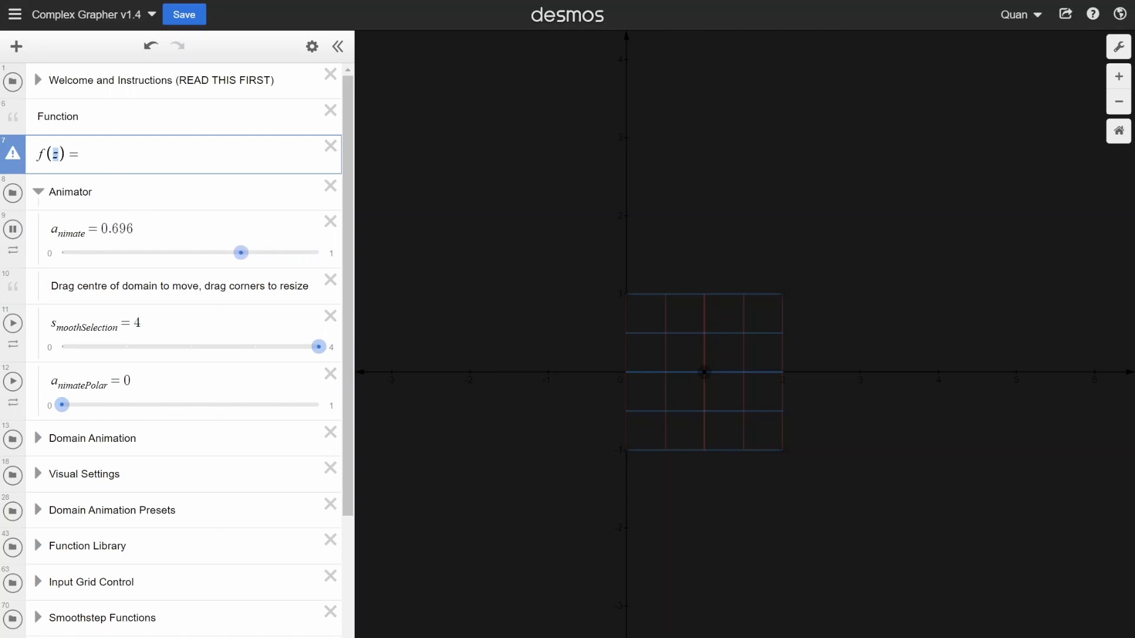
- Reopen the Function Library folder and widen the expression list so the long formulas fit on their lines
scroll(178, 348, "down", 3)
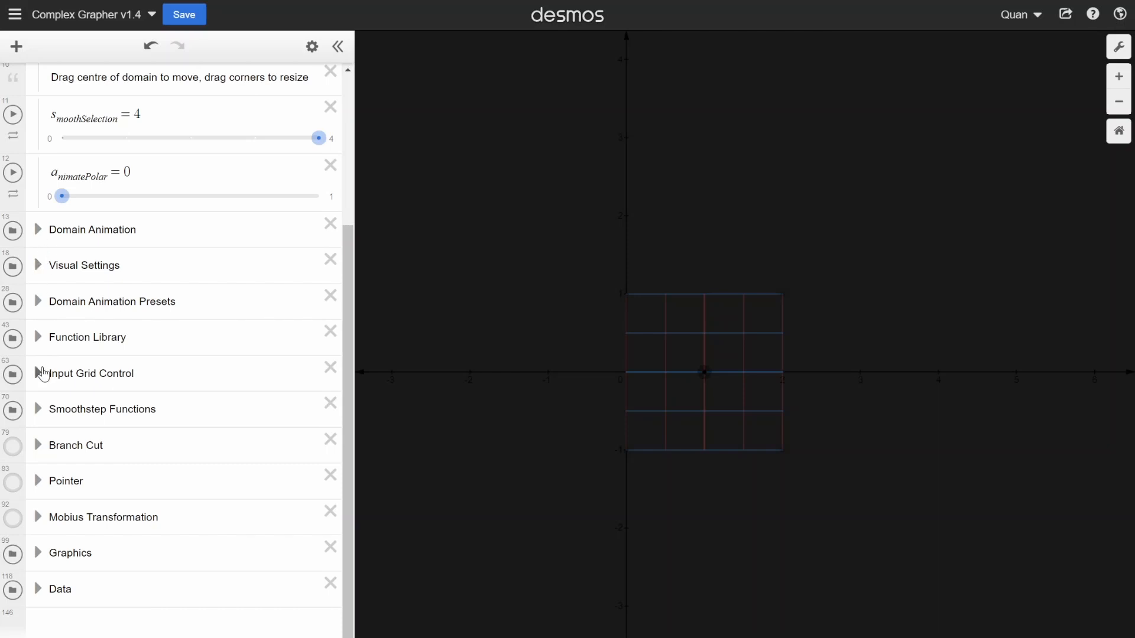
left_click(36, 337)
scroll(36, 340, "down", 5)
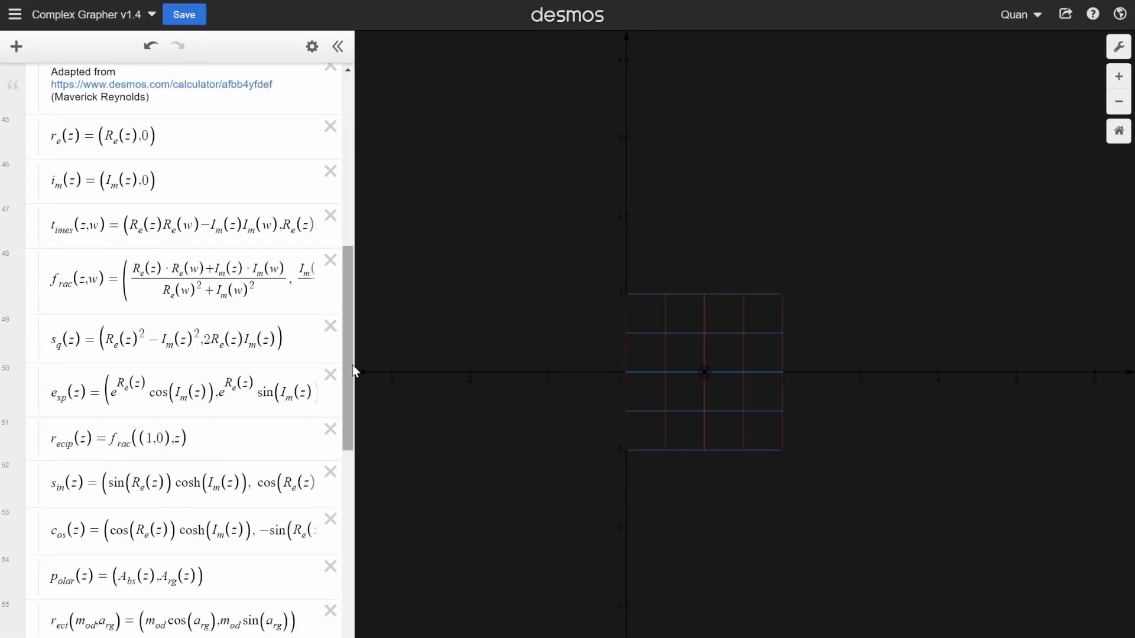
left_click_drag(354, 372, 517, 370)
scroll(132, 359, "up", 3)
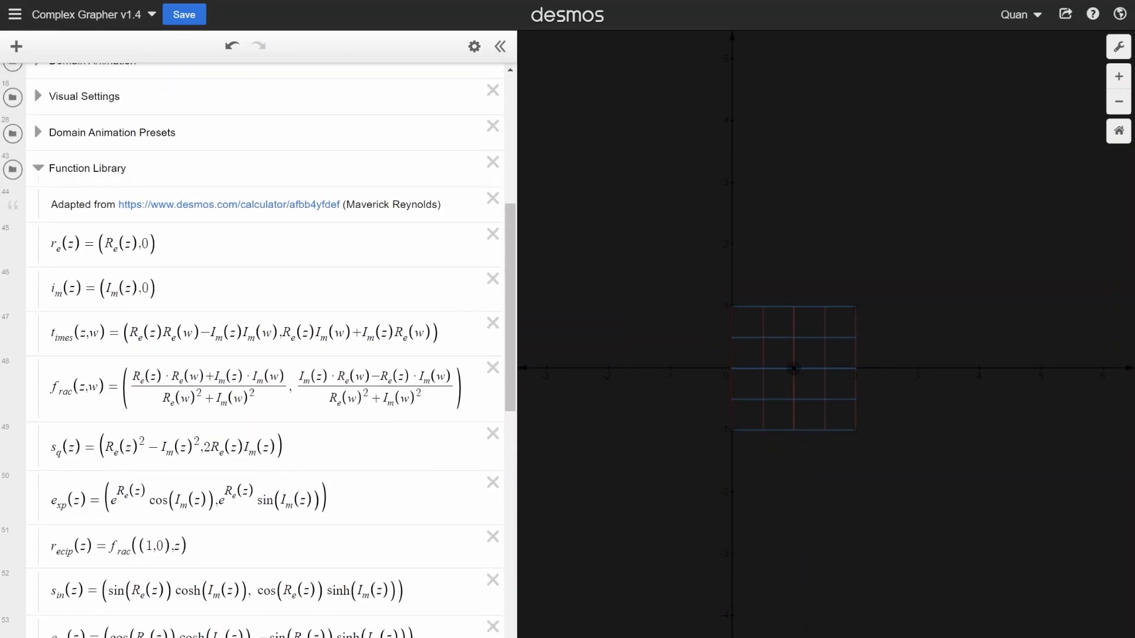
scroll(132, 359, "down", 1)
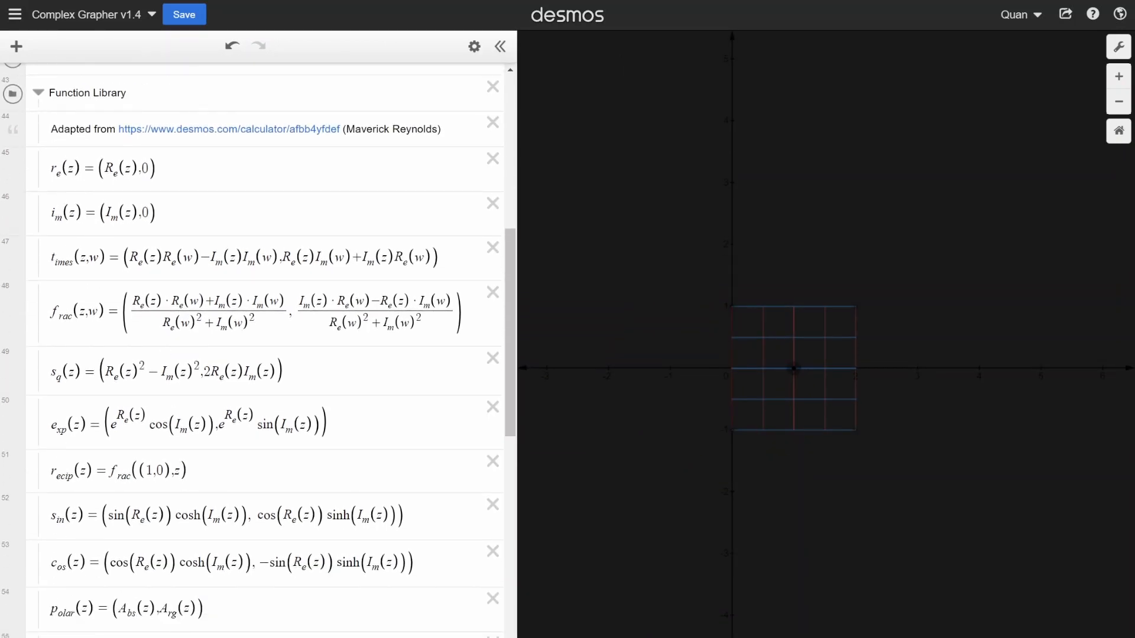
- Highlight the first component, the second component and the whole coordinate pair of the s_q(z) definition to examine its structure
double_click(115, 373)
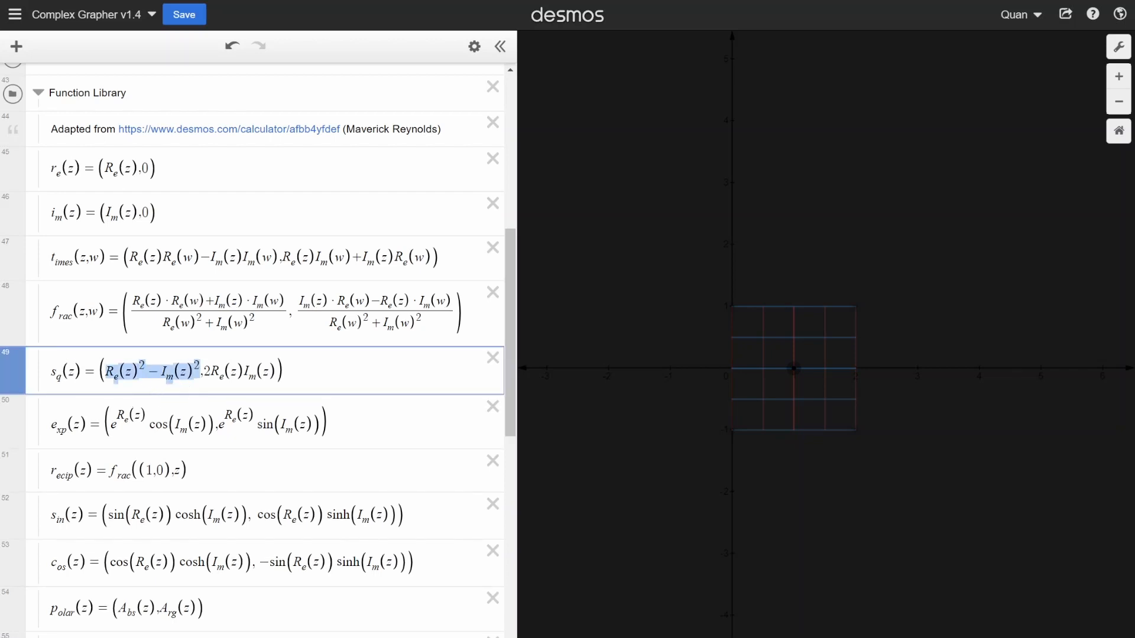
left_click_drag(205, 373, 275, 372)
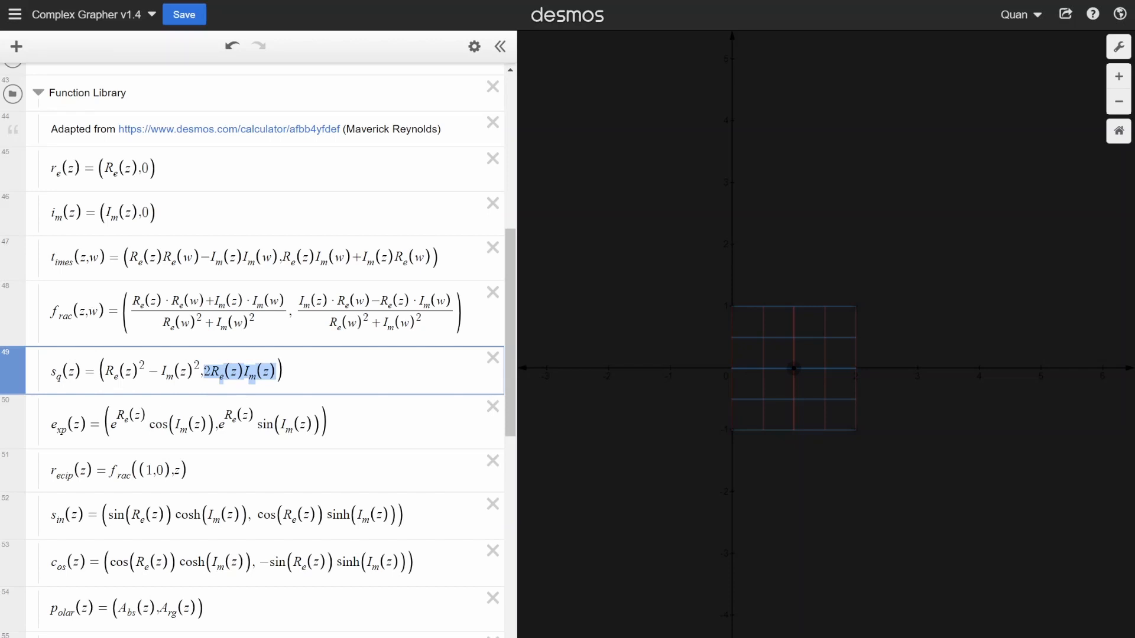
left_click_drag(105, 372, 276, 372)
left_click(285, 372)
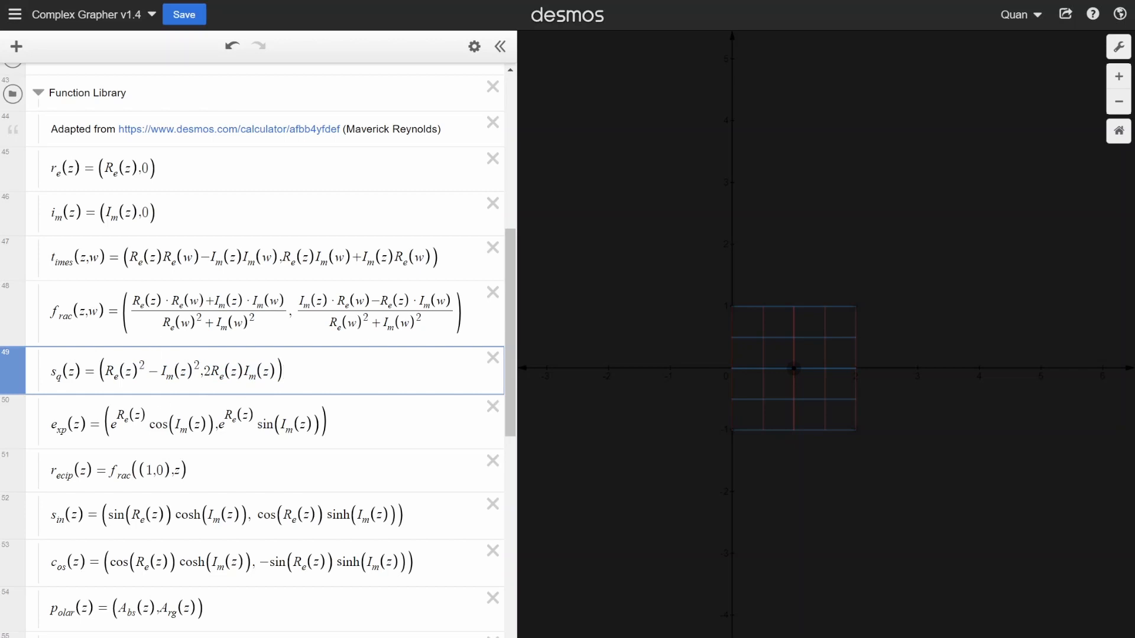
scroll(28, 308, "up", 2)
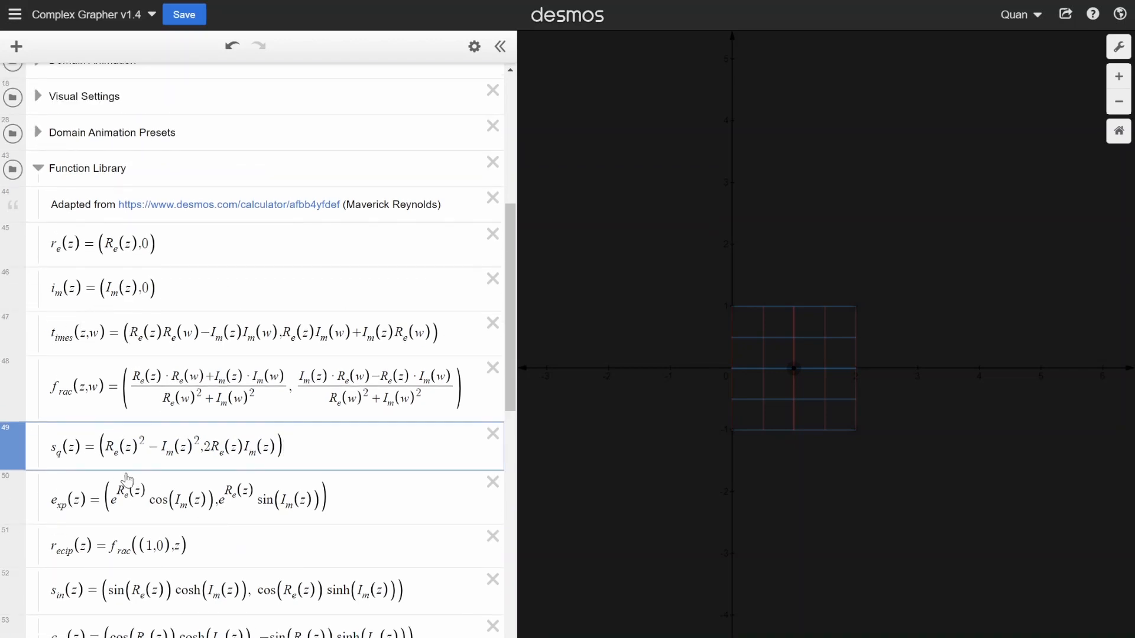
key("shift+Left")
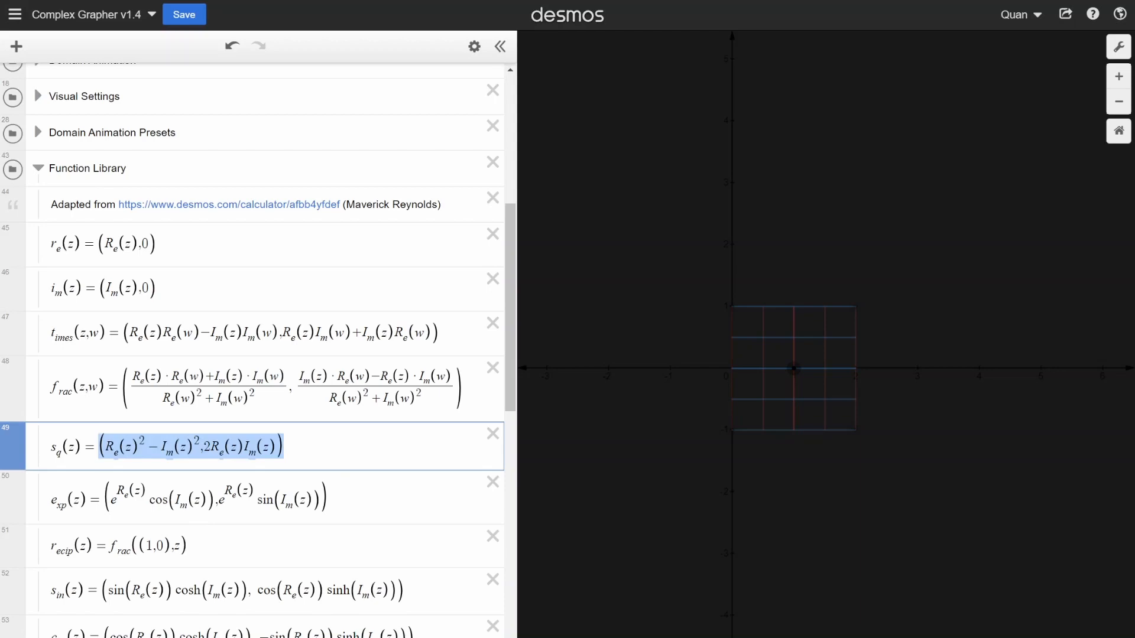
left_click(204, 448)
- Collapse the Function Library folder after reviewing the s_q(z) definition
scroll(203, 291, "up", 5)
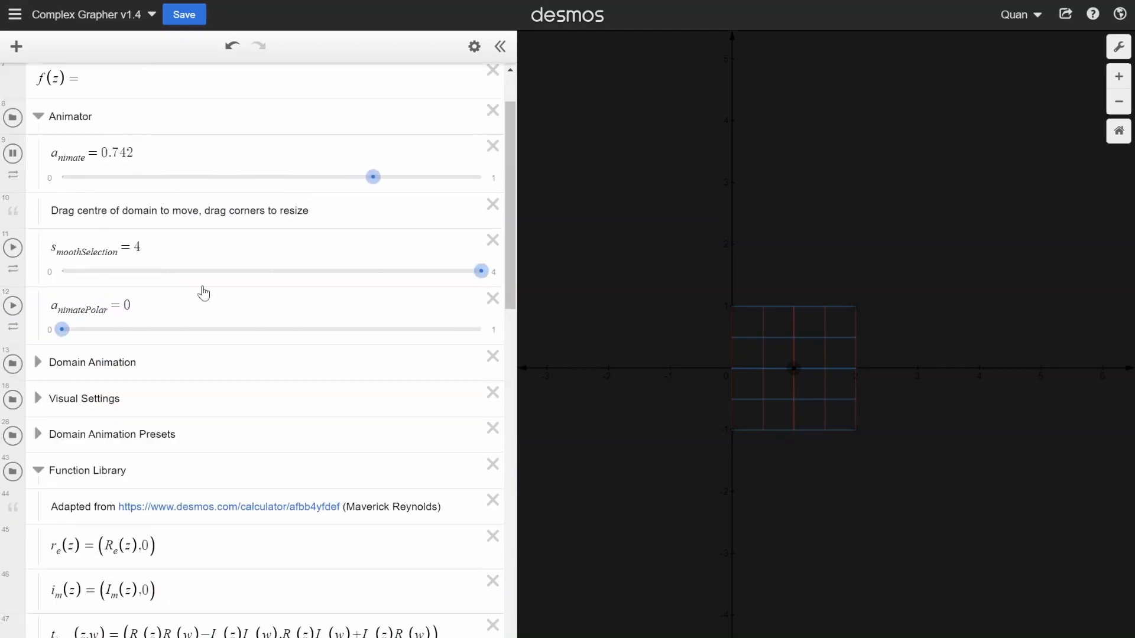
scroll(113, 316, "down", 5)
left_click(39, 169)
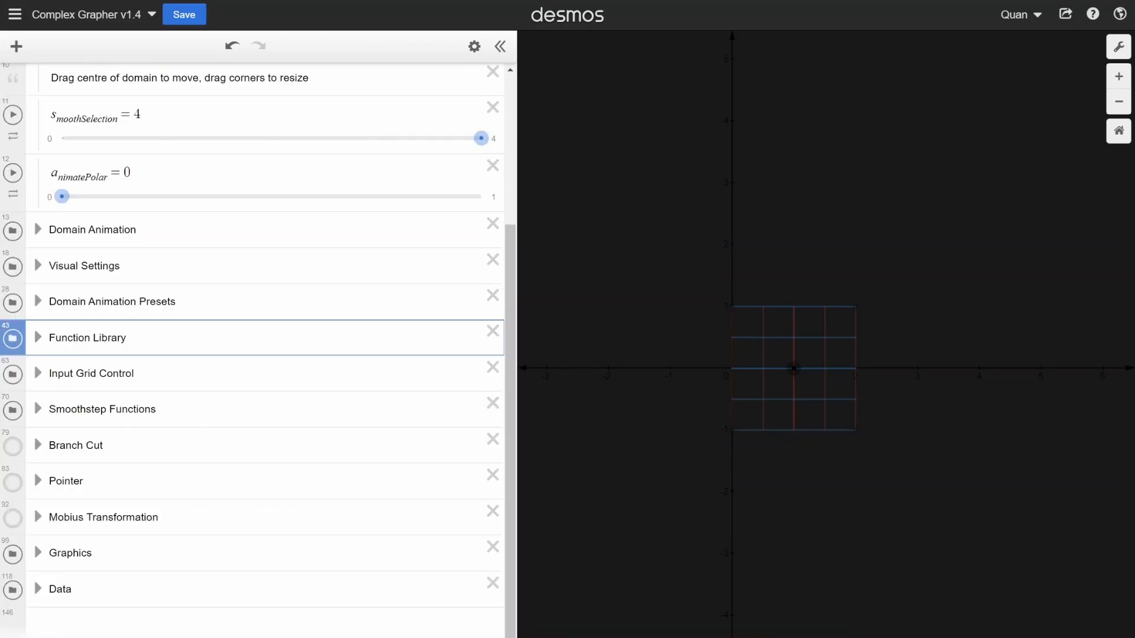
- Define the function as f(z) = z and build it up to f(z) = 2z + 1
scroll(130, 225, "up", 4)
left_click(107, 151)
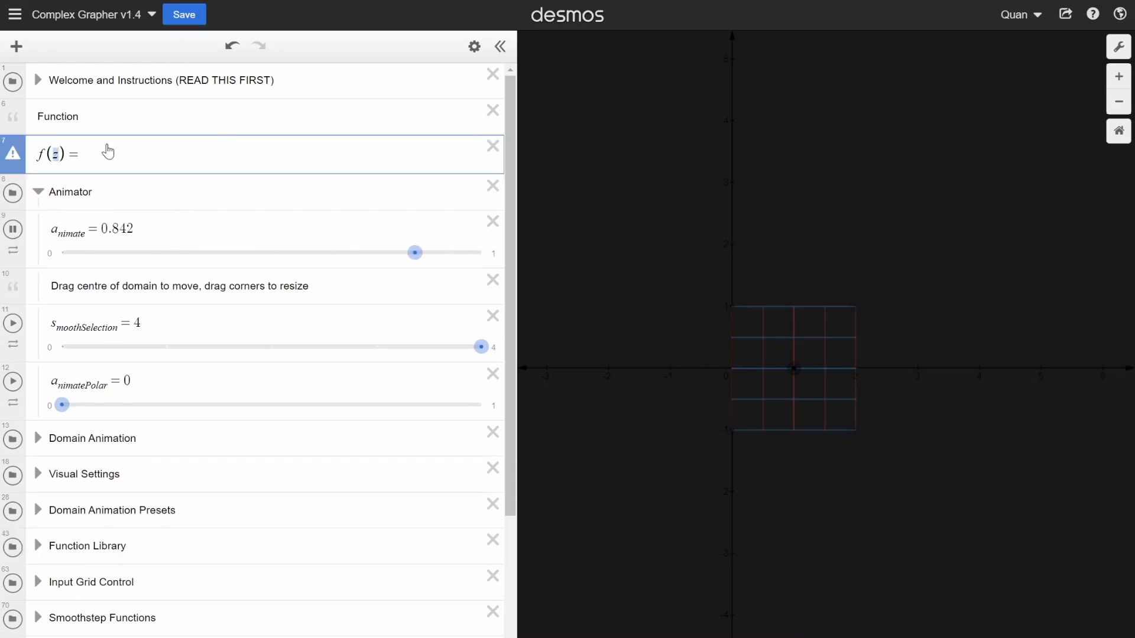
key("shift+Left")
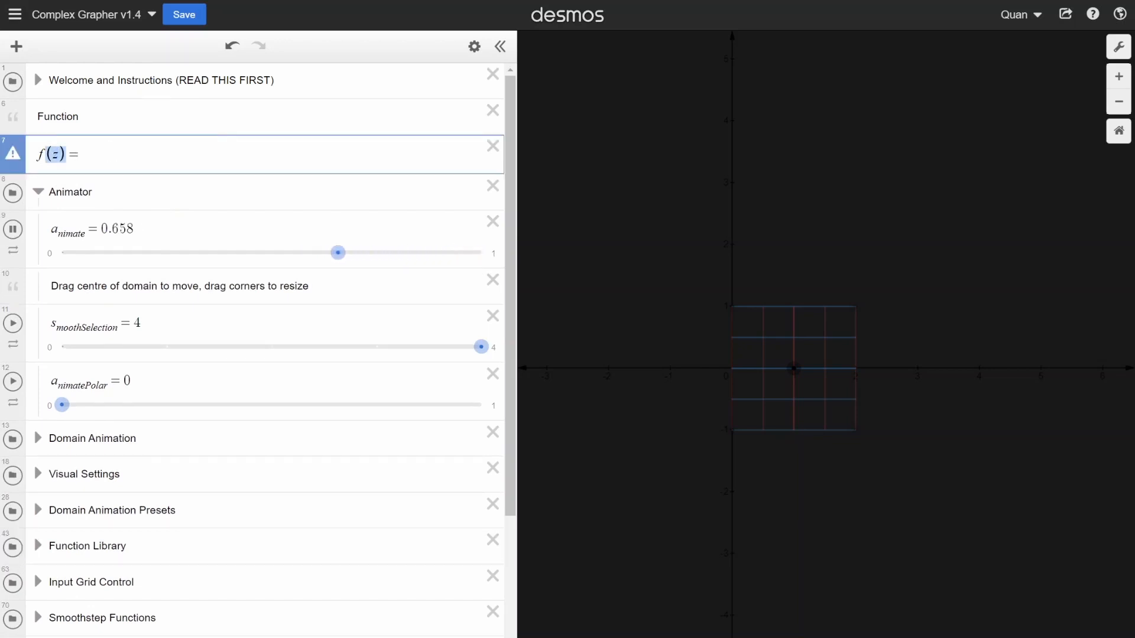
key("Right")
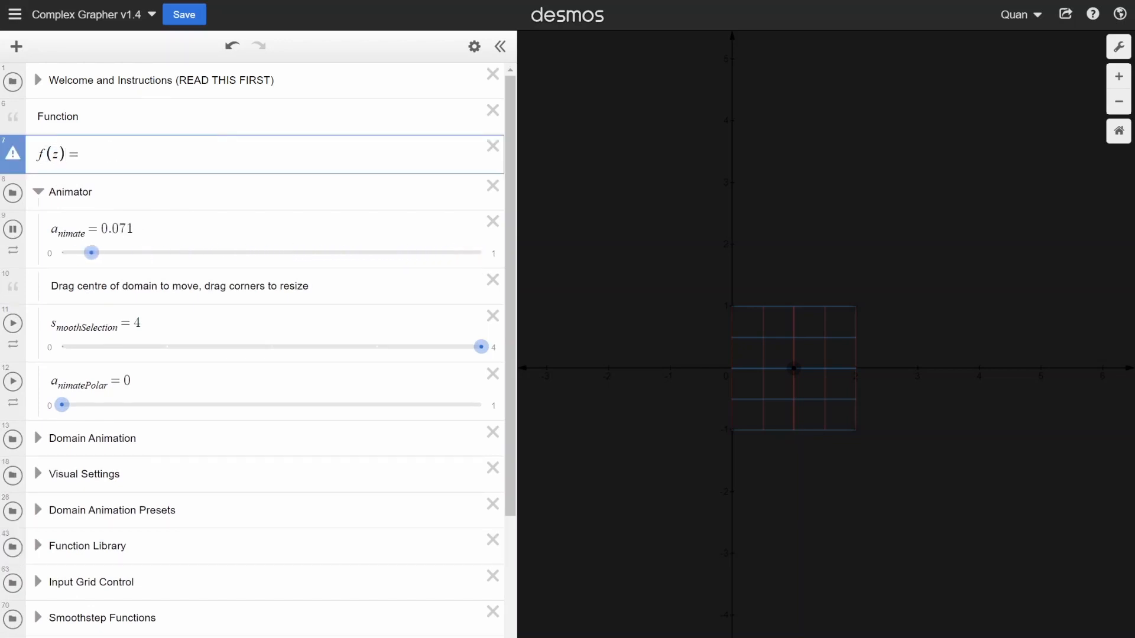
type("z")
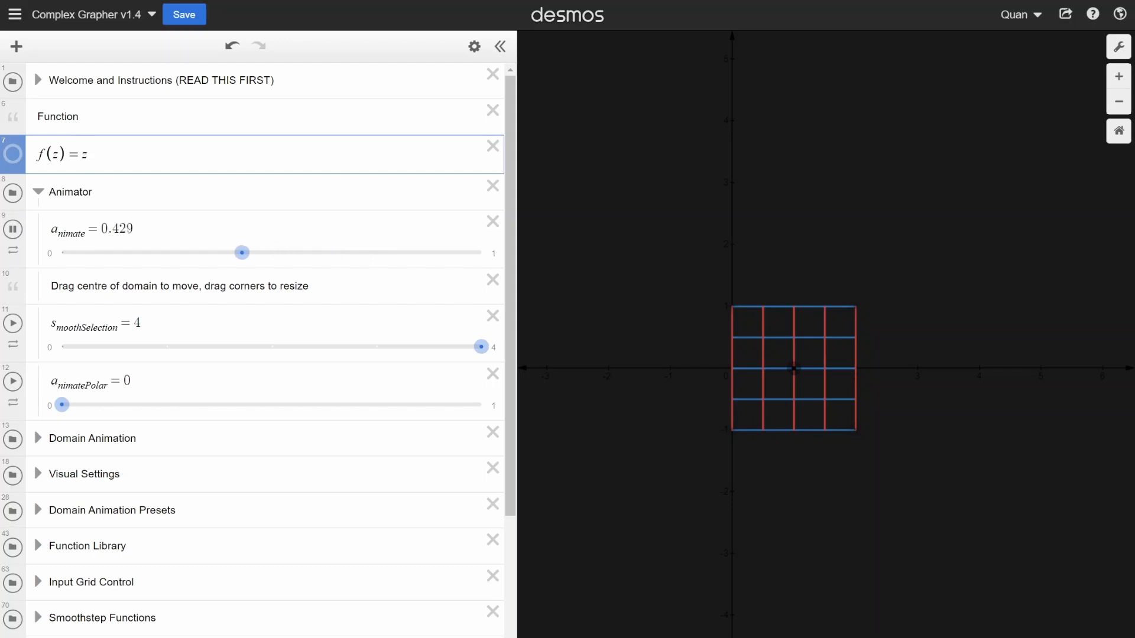
type("2")
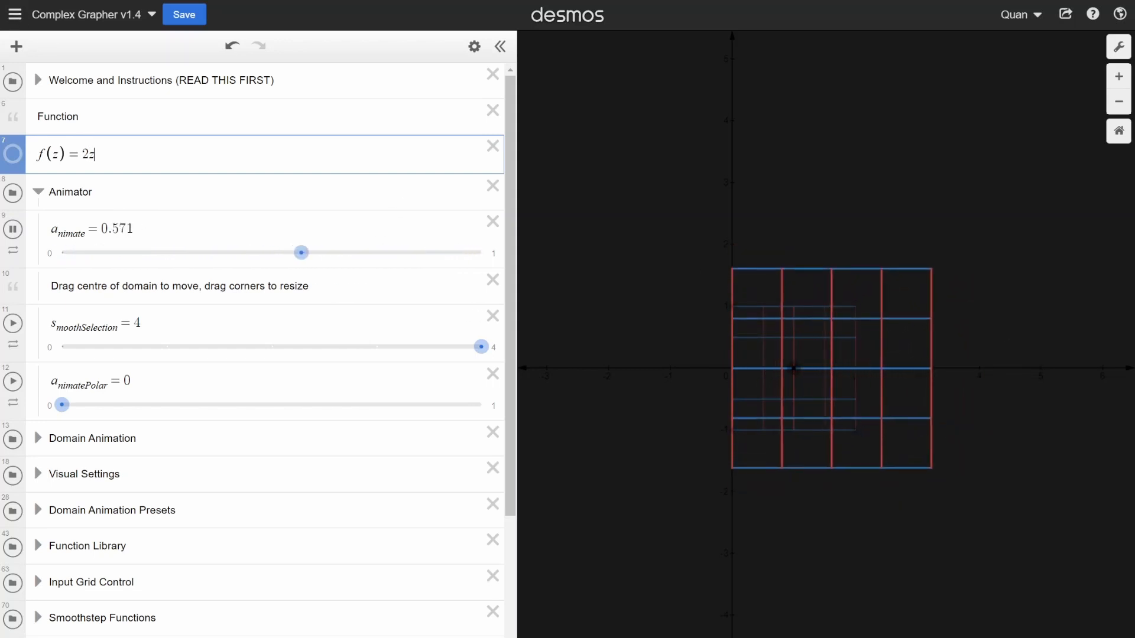
type("+1")
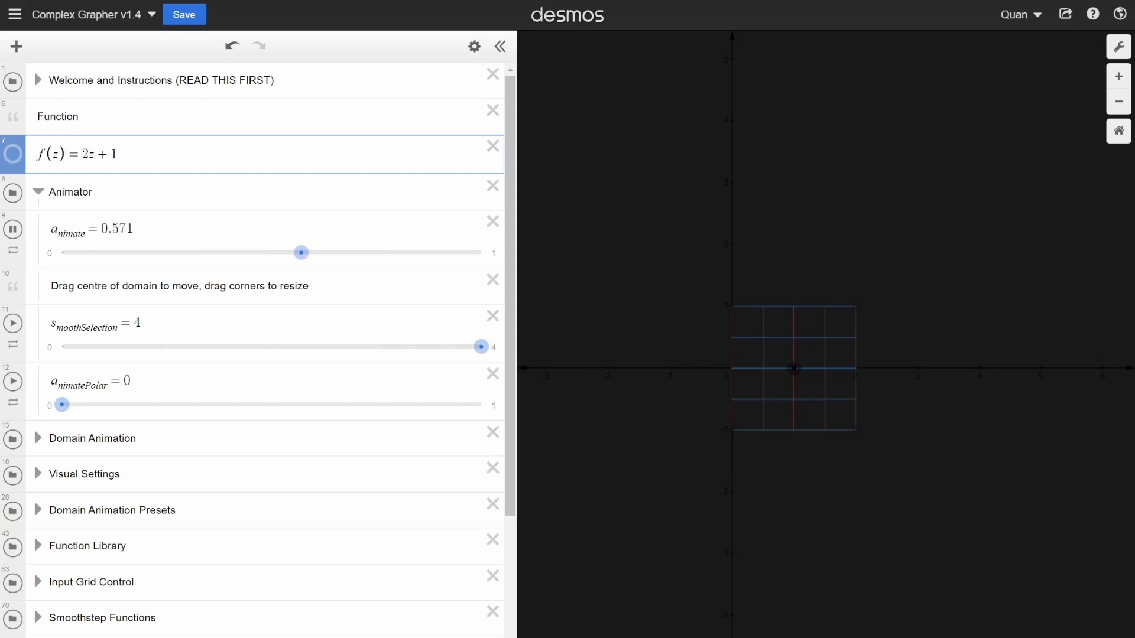
- Highlight the 2z term for inspection and change the constant to 1r so the function reads f(z) = 2z + 1r
left_click_drag(82, 154, 95, 154)
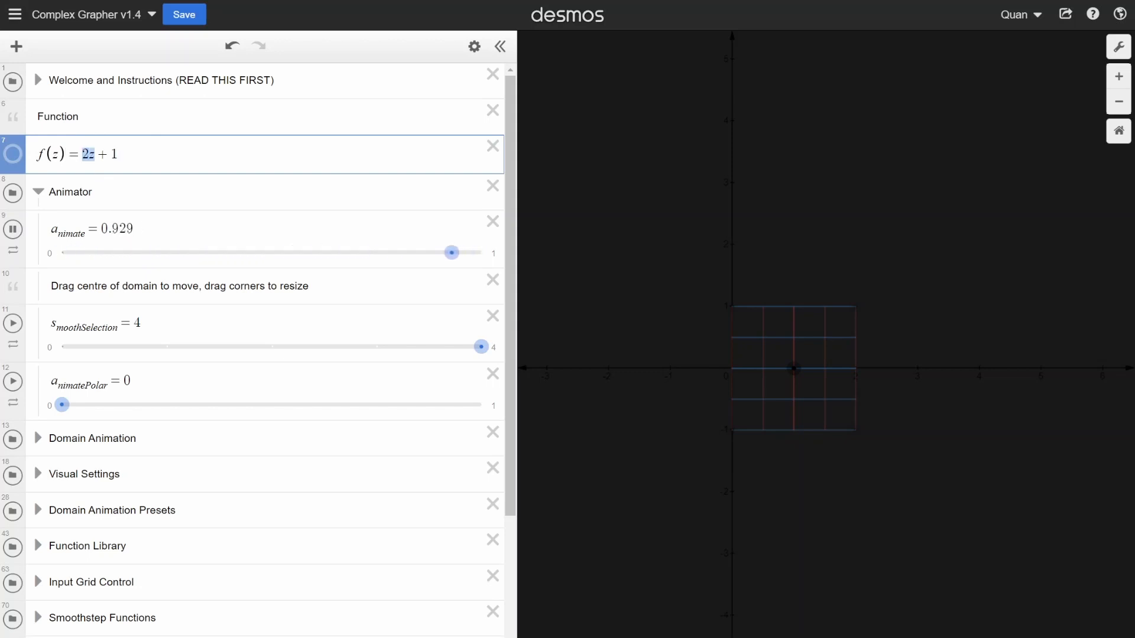
left_click(119, 154)
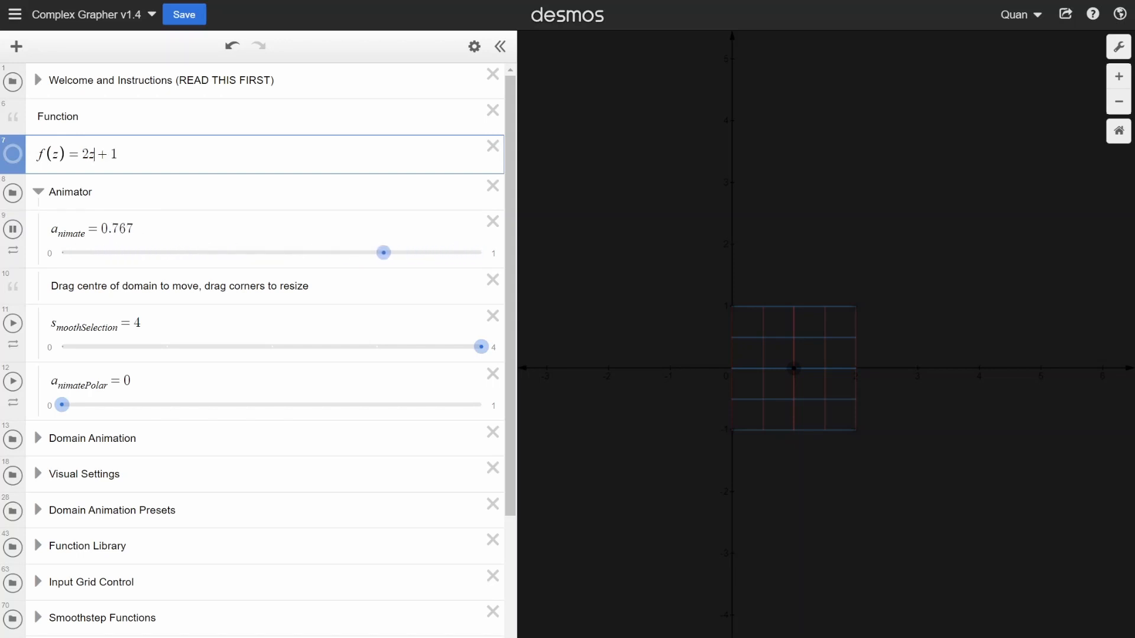
mouse_move(94, 154)
left_mouse_down()
mouse_move(67, 154)
mouse_move(83, 154)
left_mouse_up()
left_click(111, 154)
scroll(254, 354, "down", 4)
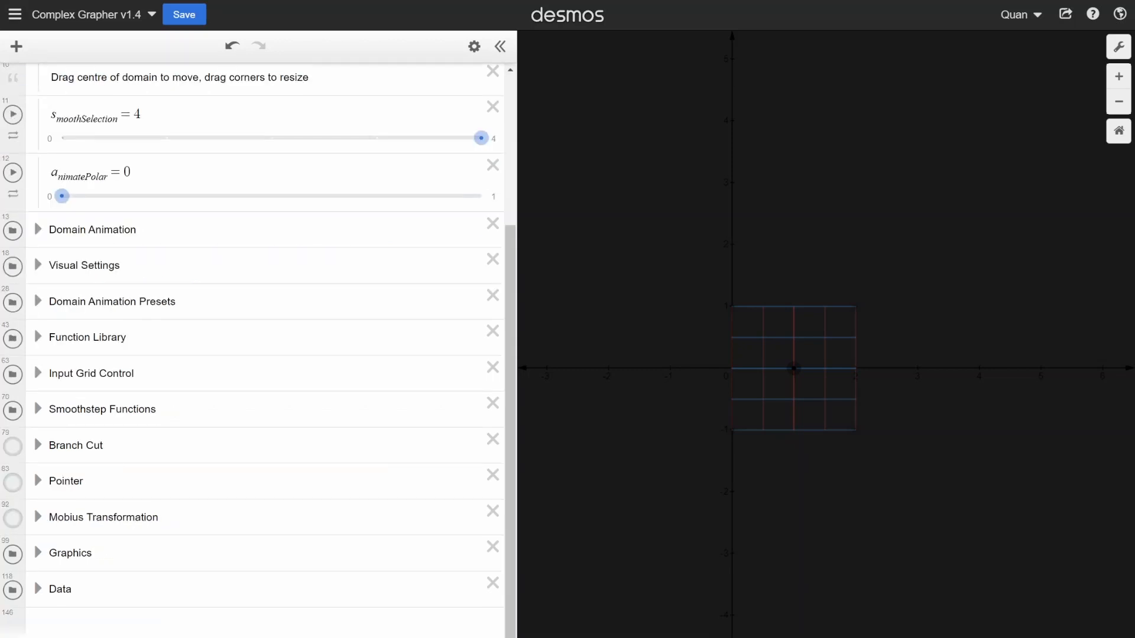
scroll(254, 355, "up", 4)
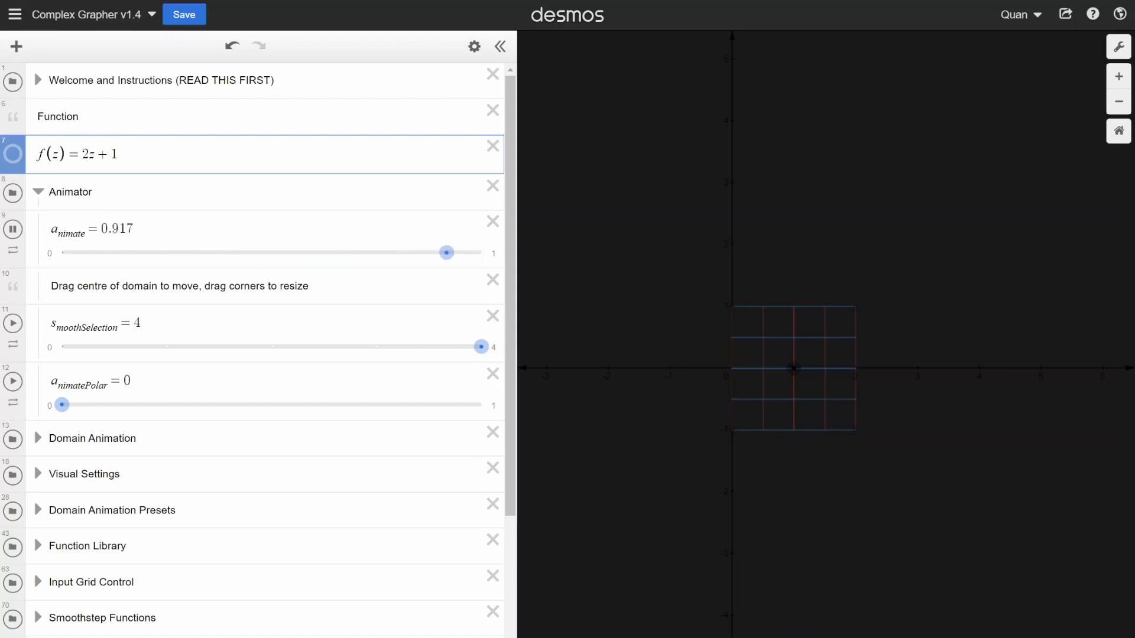
type("r")
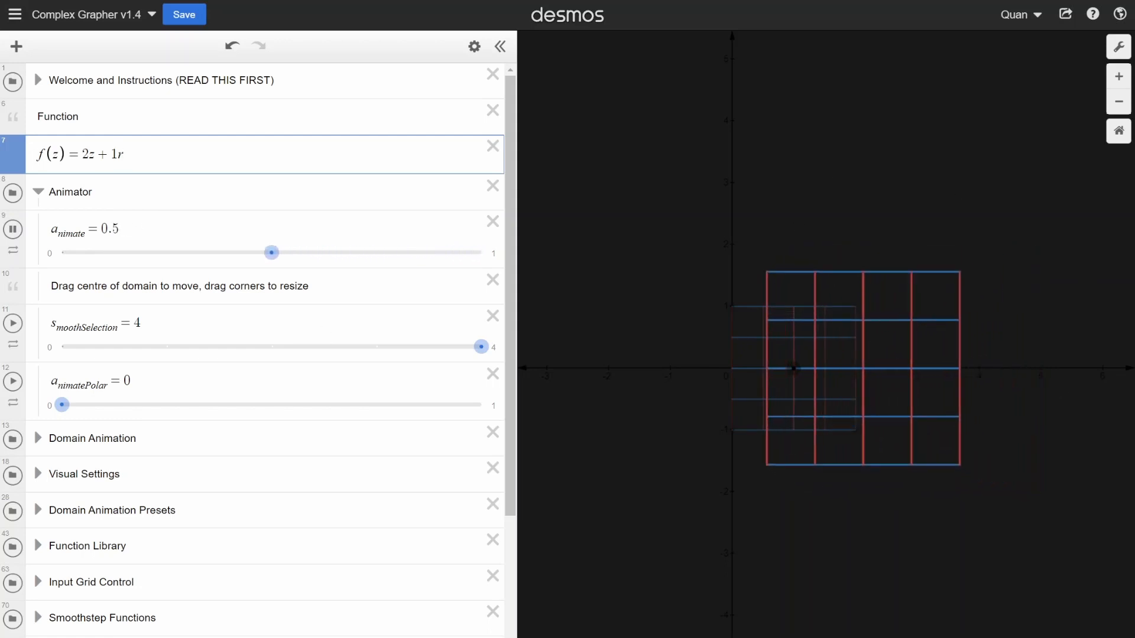
- Remove and re-enter the coefficient 2 of z, and append an i term so the function reads f(z) = 2z + 1r + i
key("BackSpace")
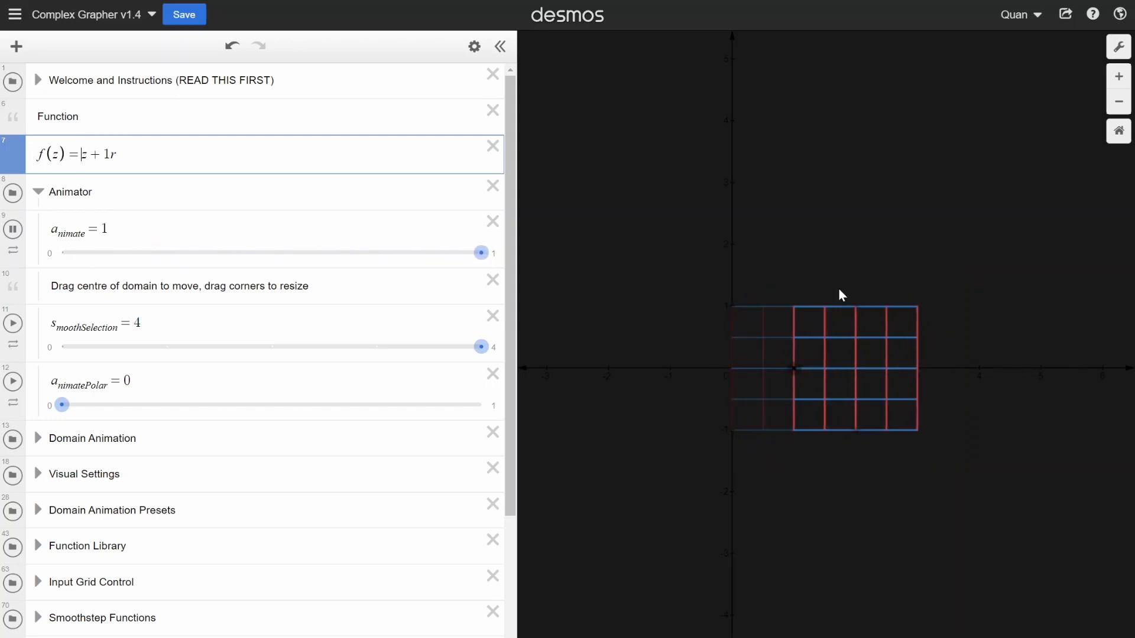
type("2")
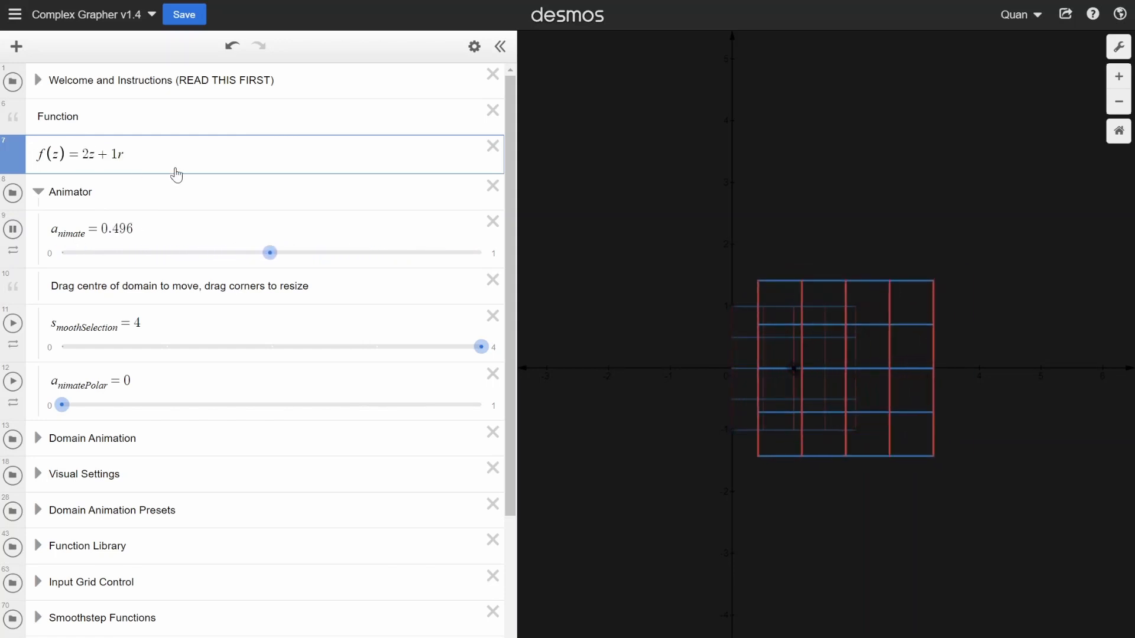
type("+i")
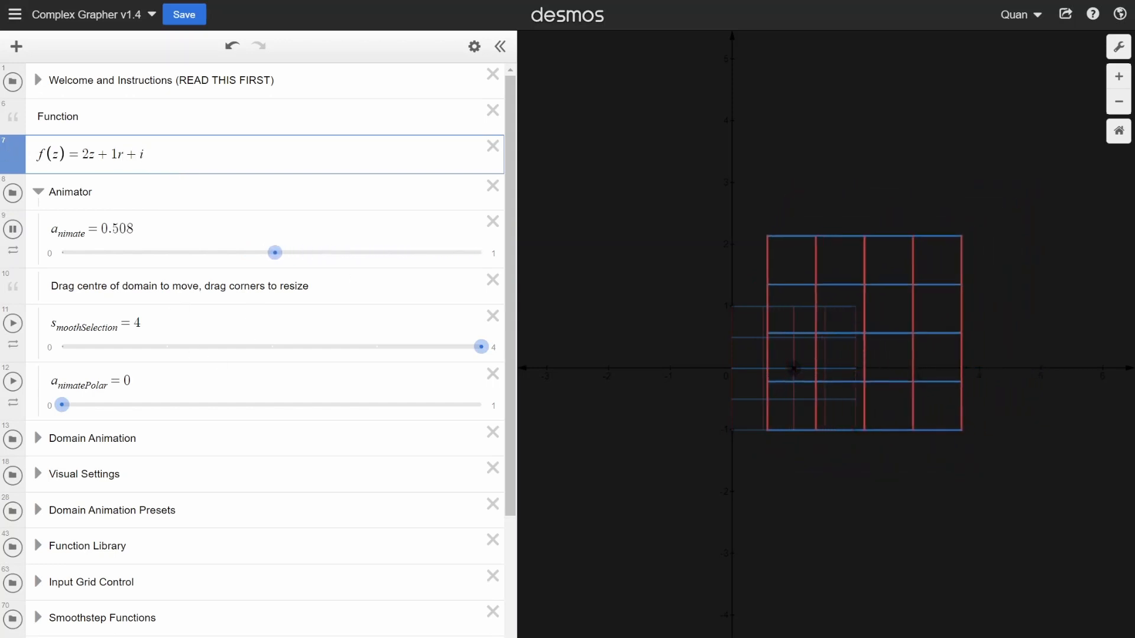
- Rewrite the i term as the coordinate pair (0,1), and replace that pair with 3i so the function reads f(z) = 2z + 1r + 3i
key("BackSpace")
type("(")
type("0.1")
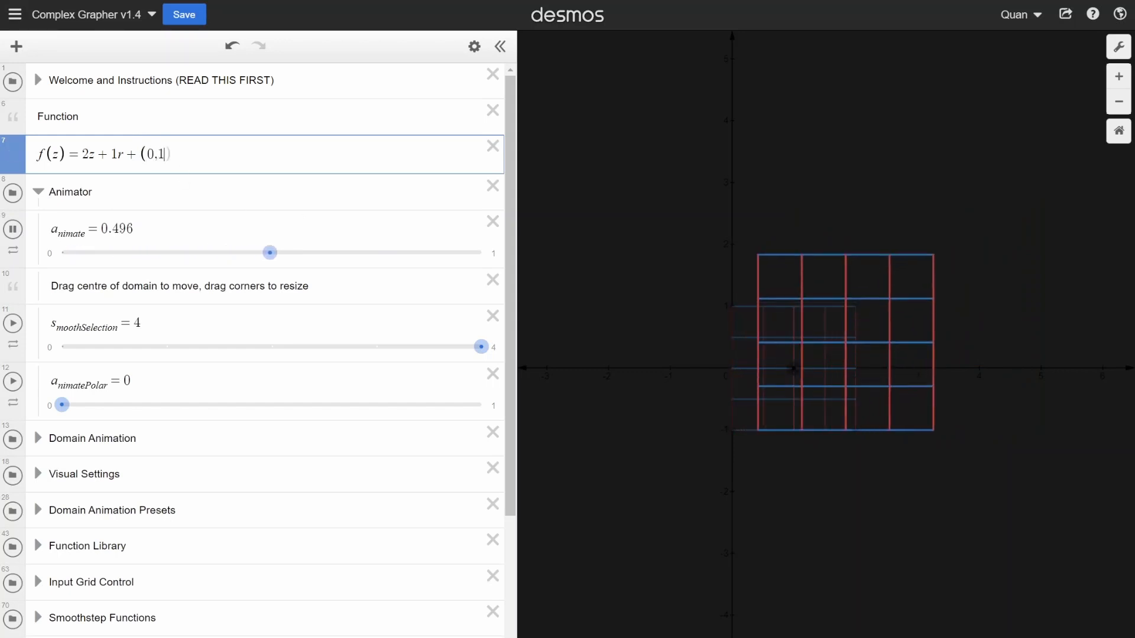
key("shift+Left")
key("shift+Left")
key("shift+Left")
key("shift+Left")
key("shift+Left")
key("shift+Right")
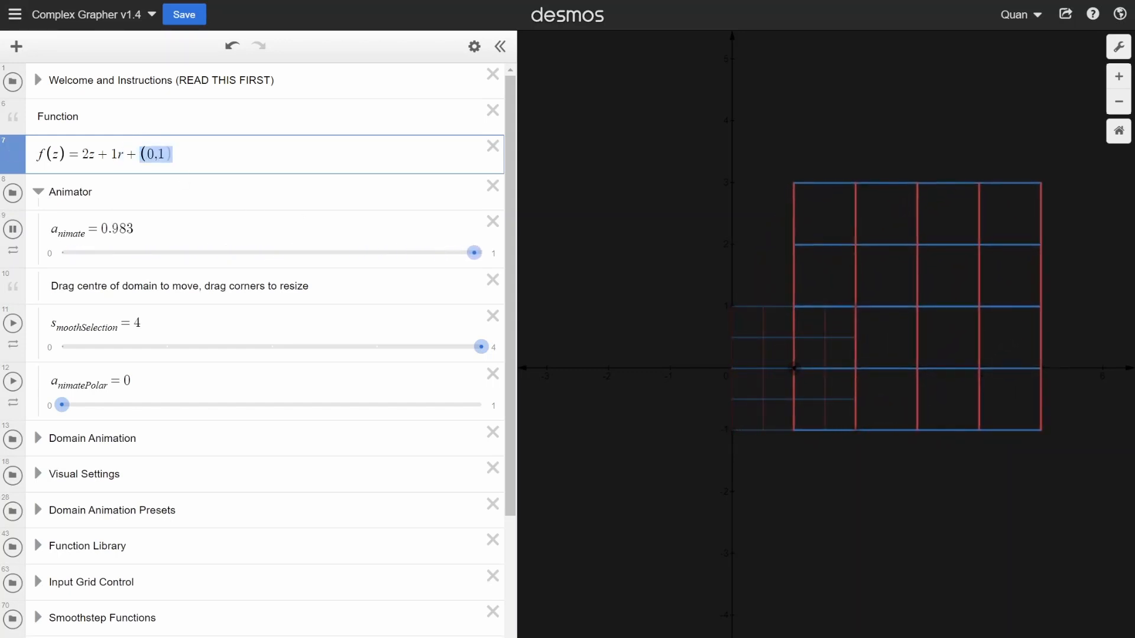
key("BackSpace")
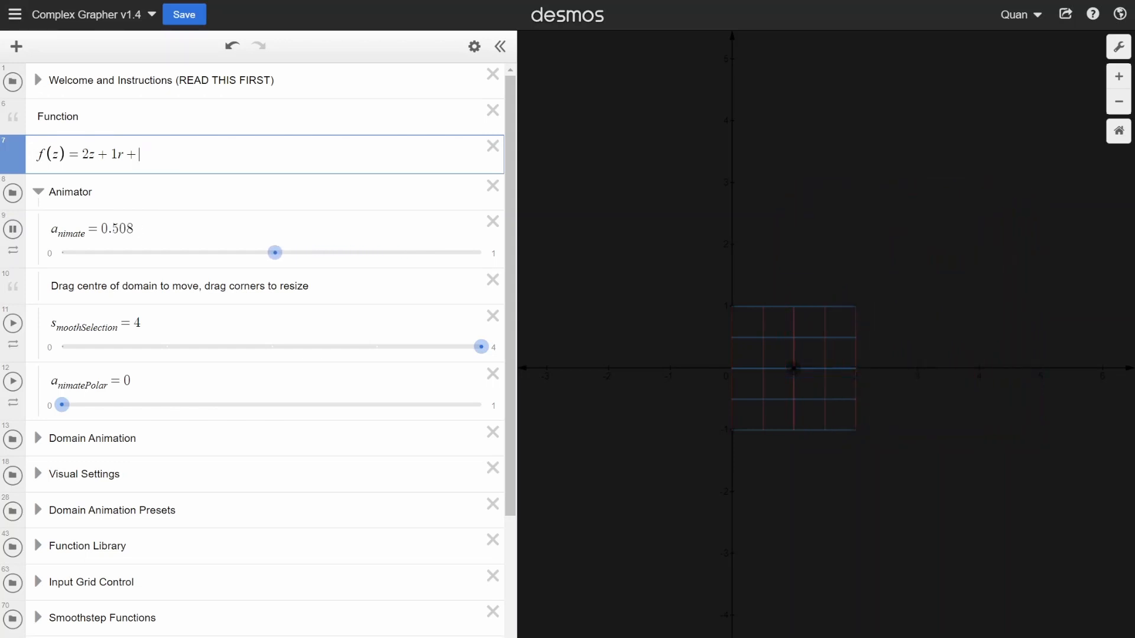
type("i")
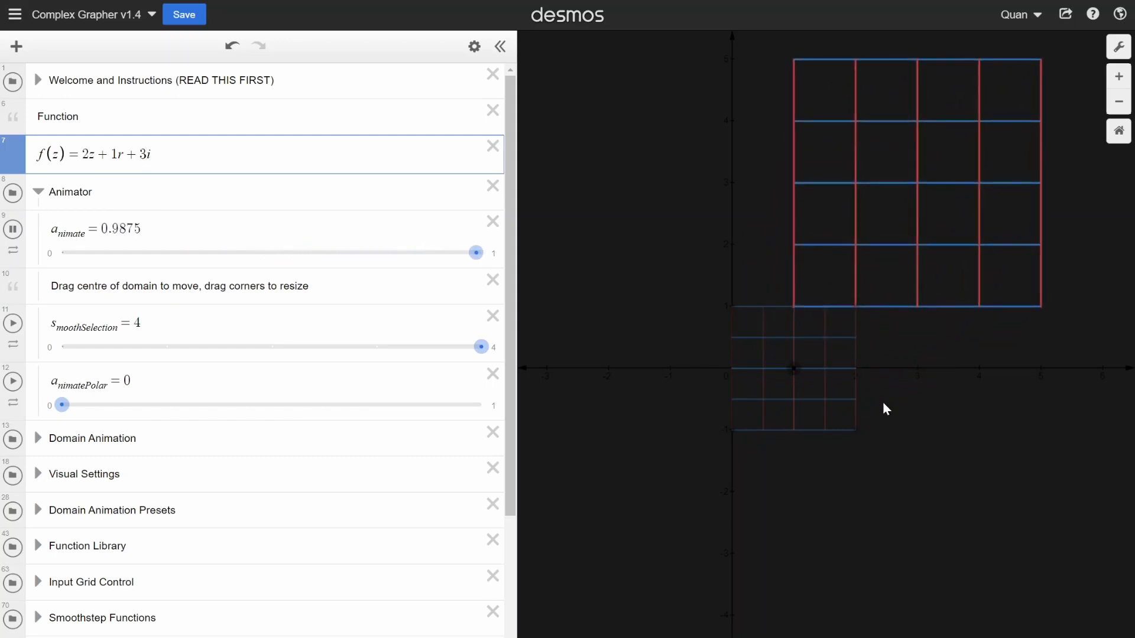
- Redefine the function as the plain product f(z) = z(z + 1r)
key("BackSpace")
key("BackSpace")
key("BackSpace")
key("BackSpace")
key("BackSpace")
key("BackSpace")
key("BackSpace")
key("BackSpace")
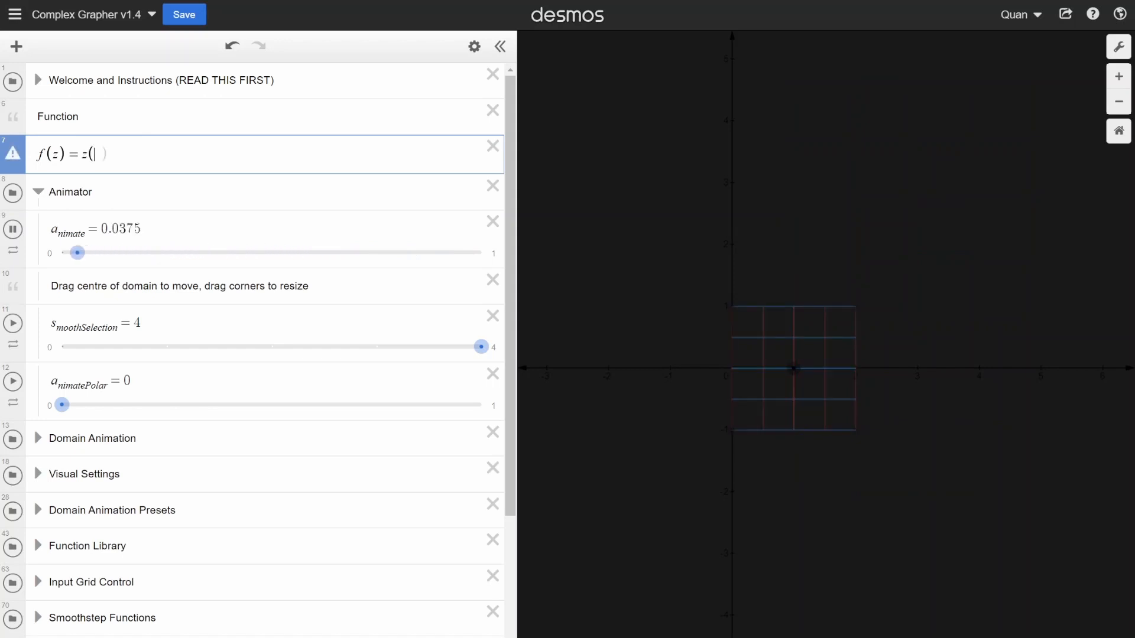
type("z + 1")
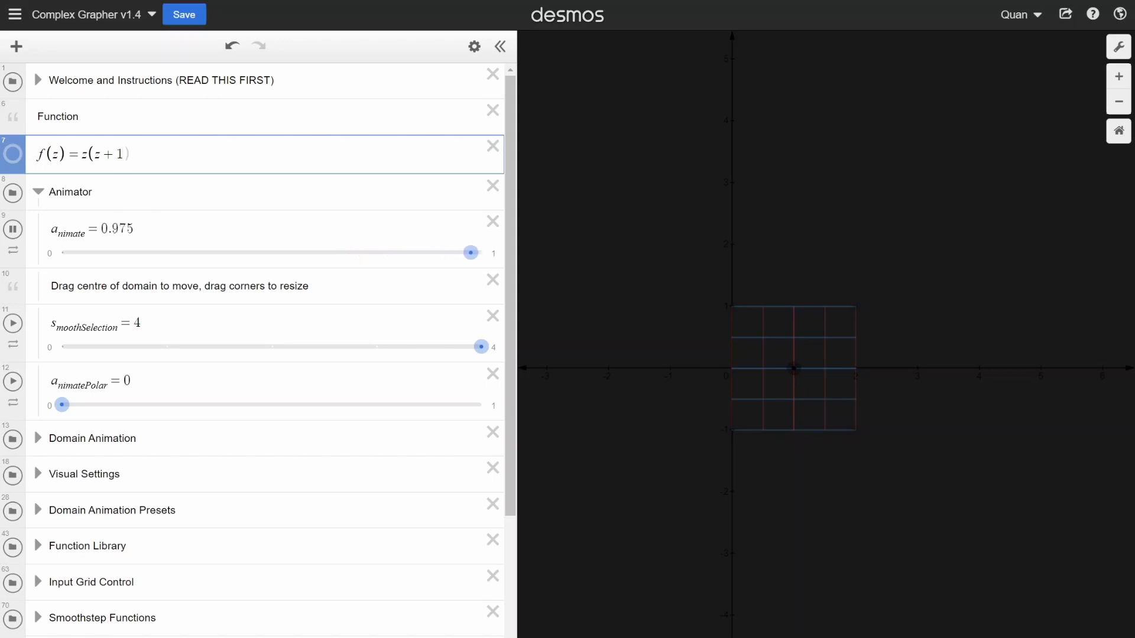
type("r")
- Try the sum form f(z) = z + (z + 1r) and return to the product form
type("+")
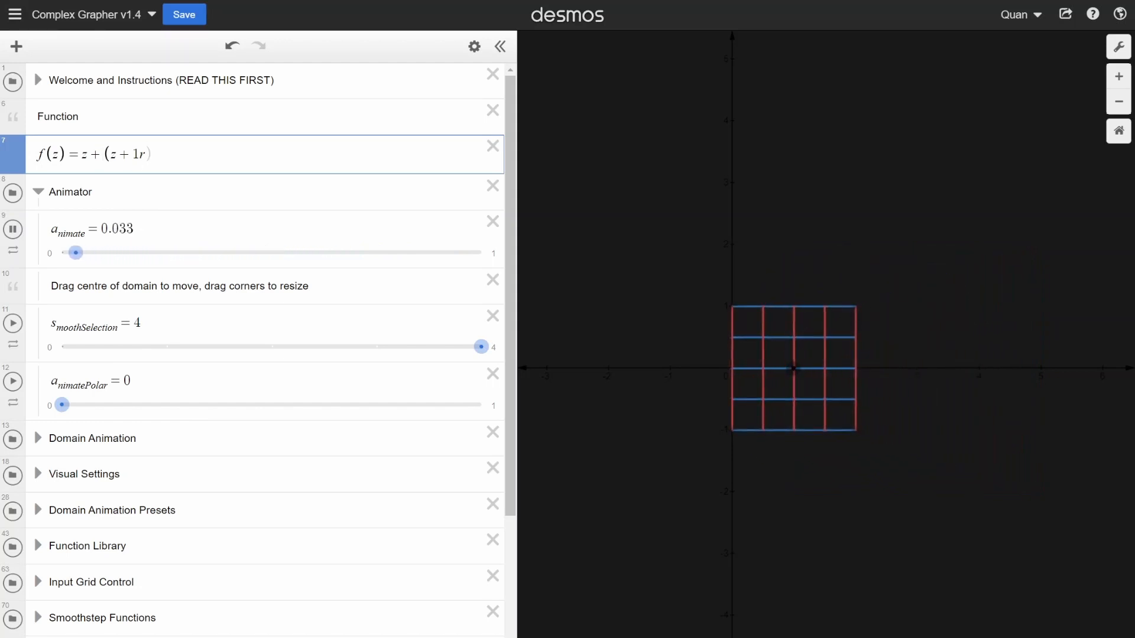
key("BackSpace")
key("BackSpace")
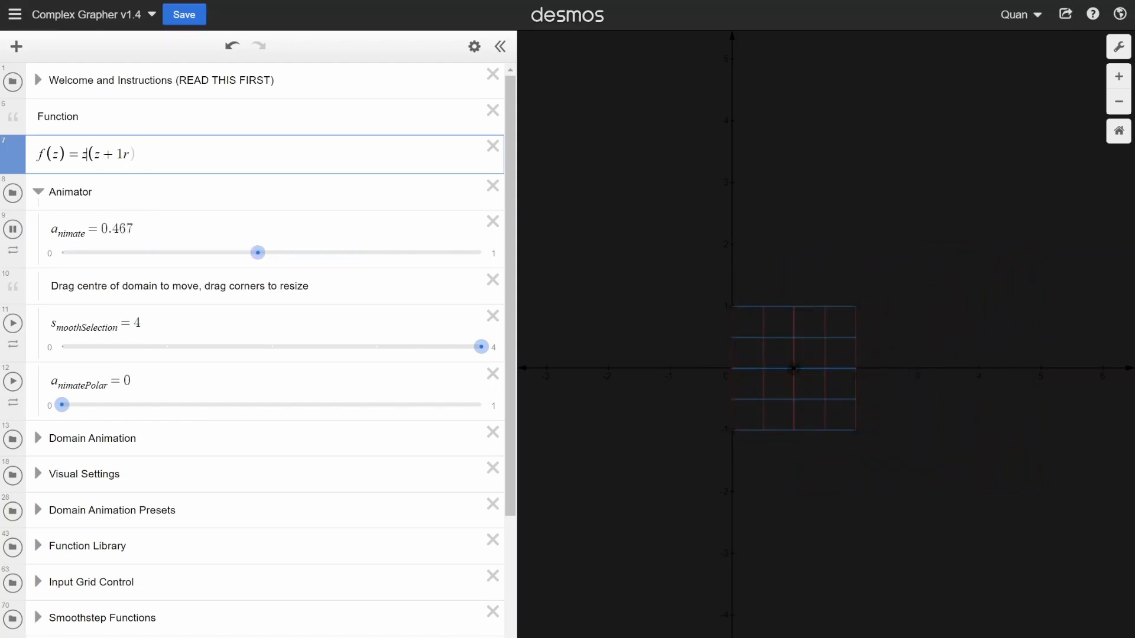
- Expand the Function Library folder and highlight the whole t_imes(z,w) definition to examine it
scroll(177, 355, "down", 2)
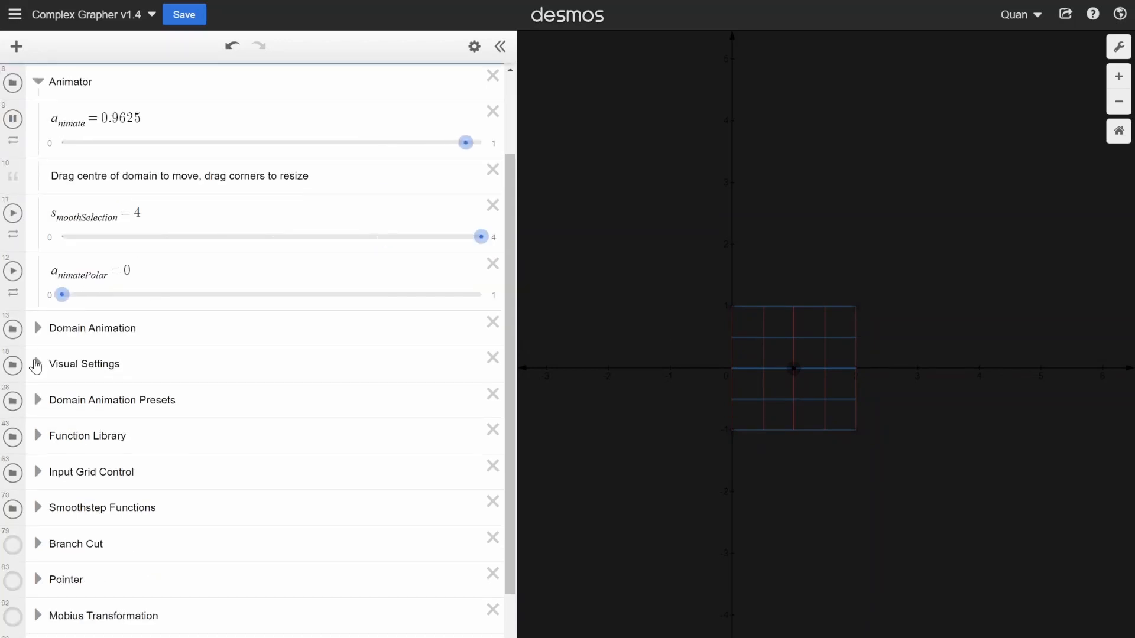
left_click(37, 438)
scroll(153, 400, "down", 4)
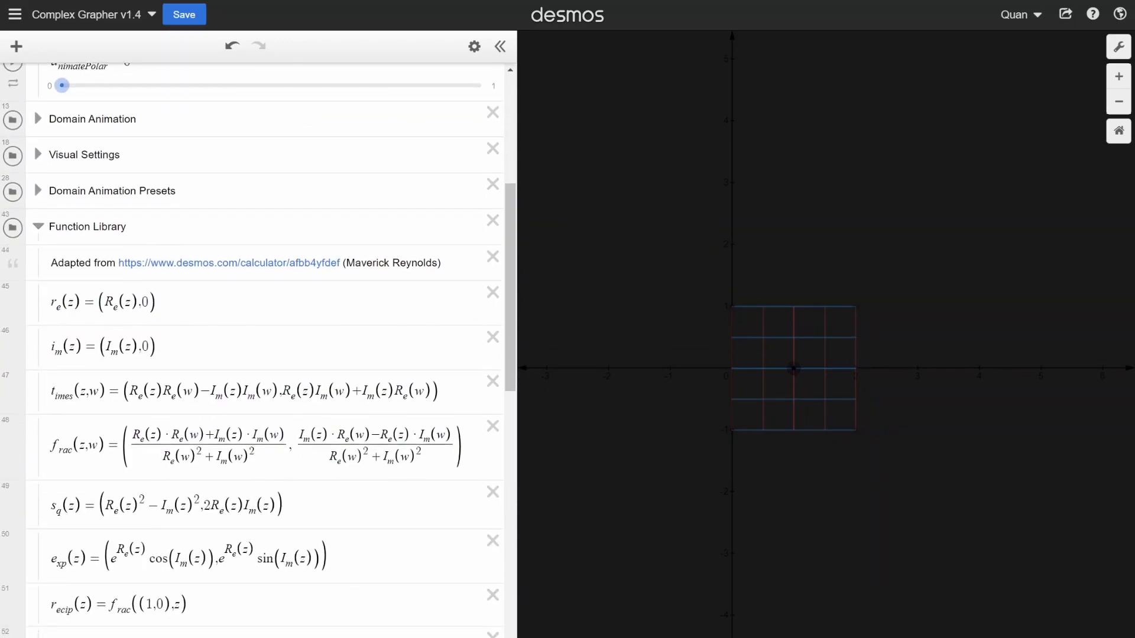
left_click(81, 392)
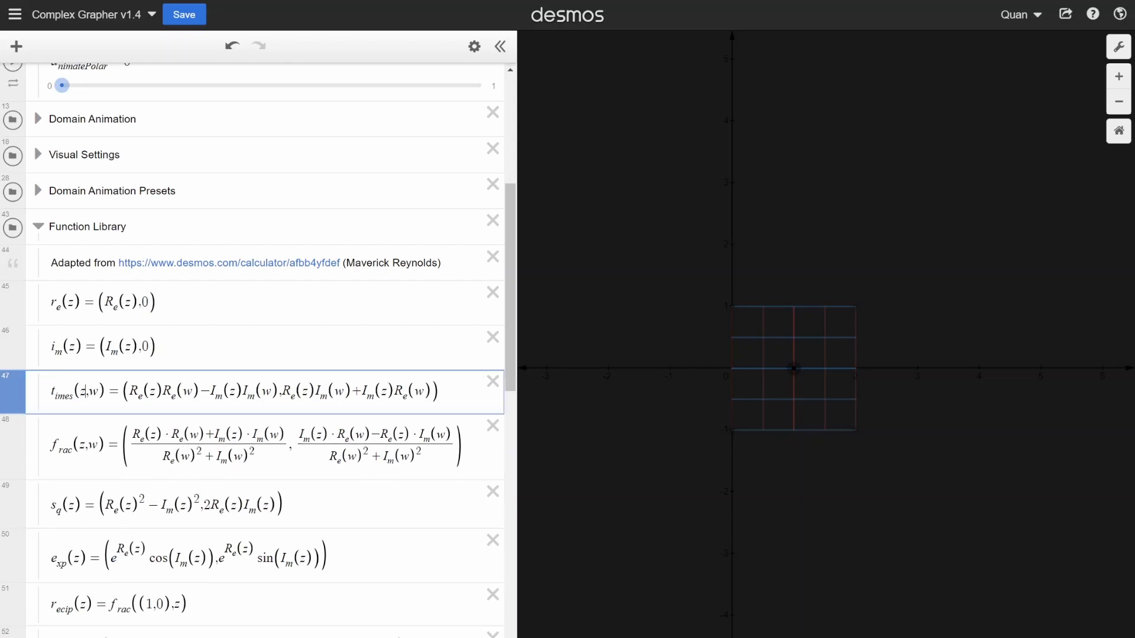
left_click_drag(441, 392, 43, 399)
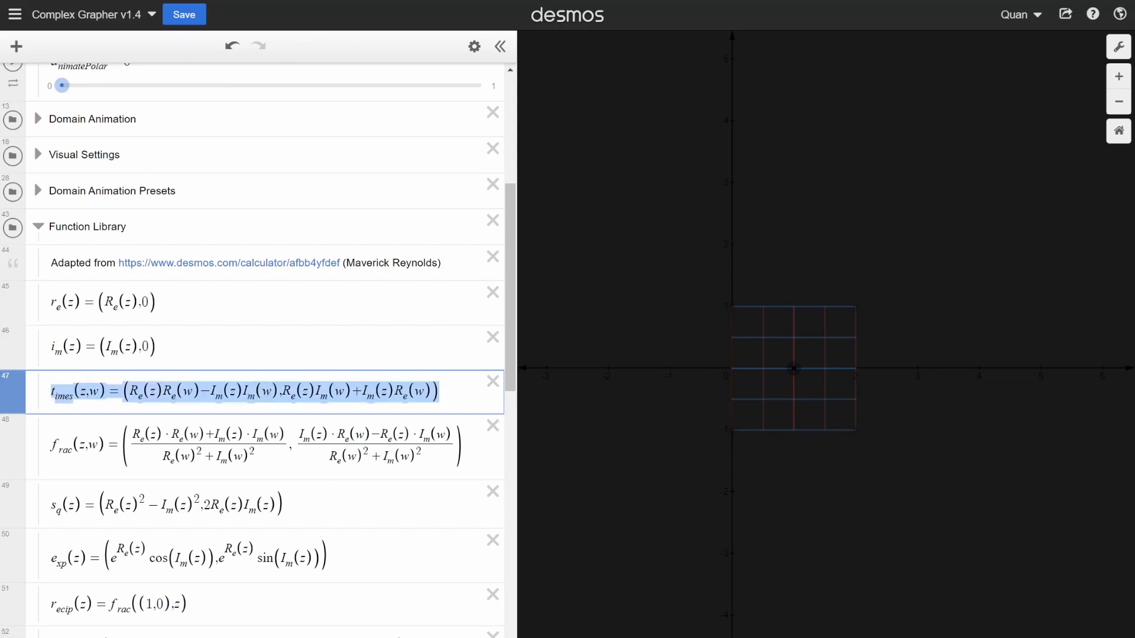
- Rewrite the product with the library's multiplication function so it reads f(z) = t_imes(z,(z + 1r))
scroll(258, 349, "up", 5)
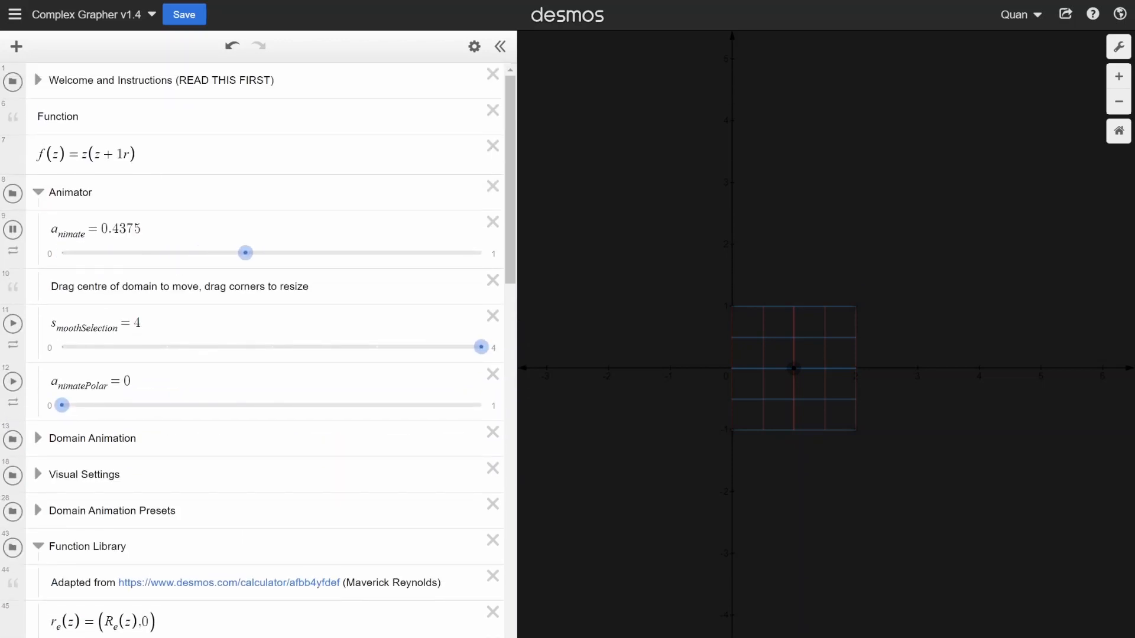
left_click(82, 154)
type("t")
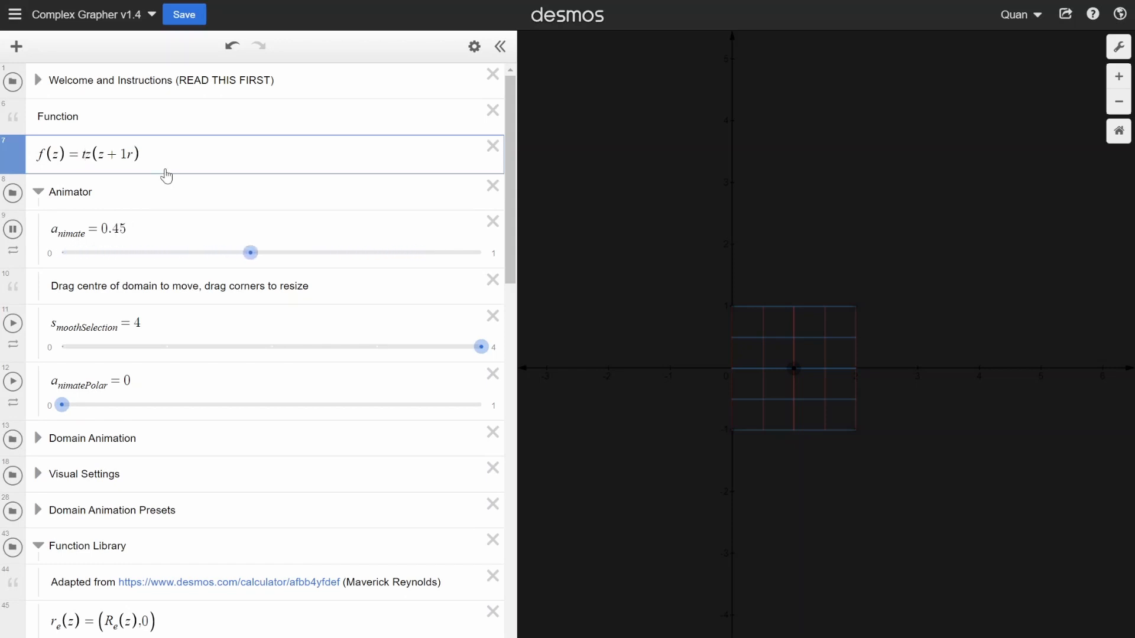
type("_imes")
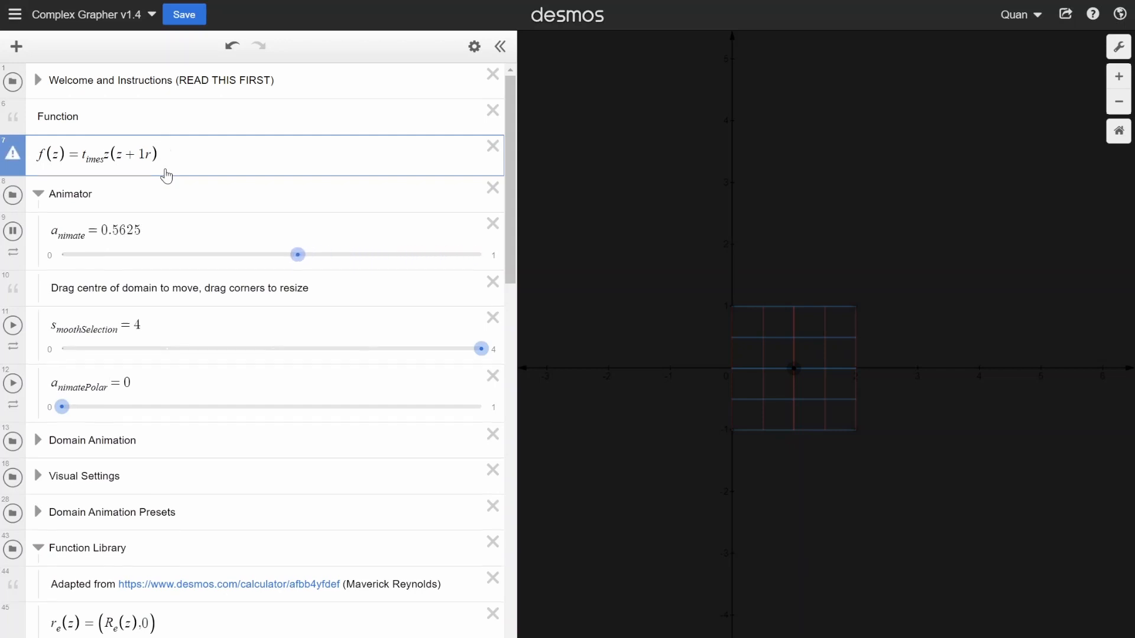
type("(z,")
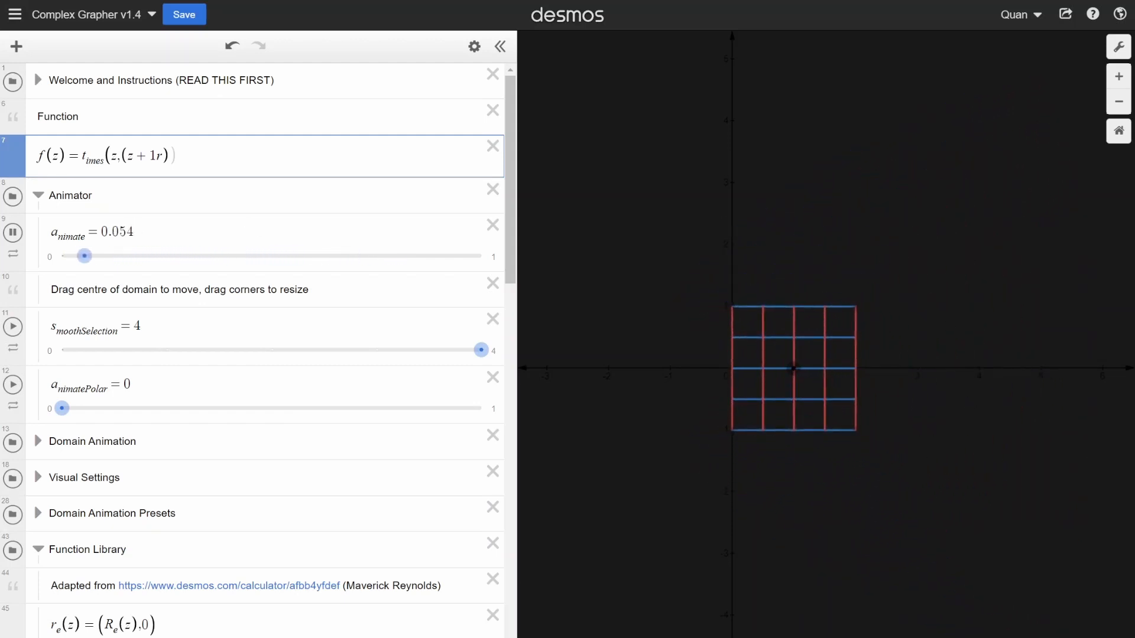
- Look through the Function Library definitions, from t_imes and f_rac to the logarithm and root functions
scroll(264, 230, "down", 10)
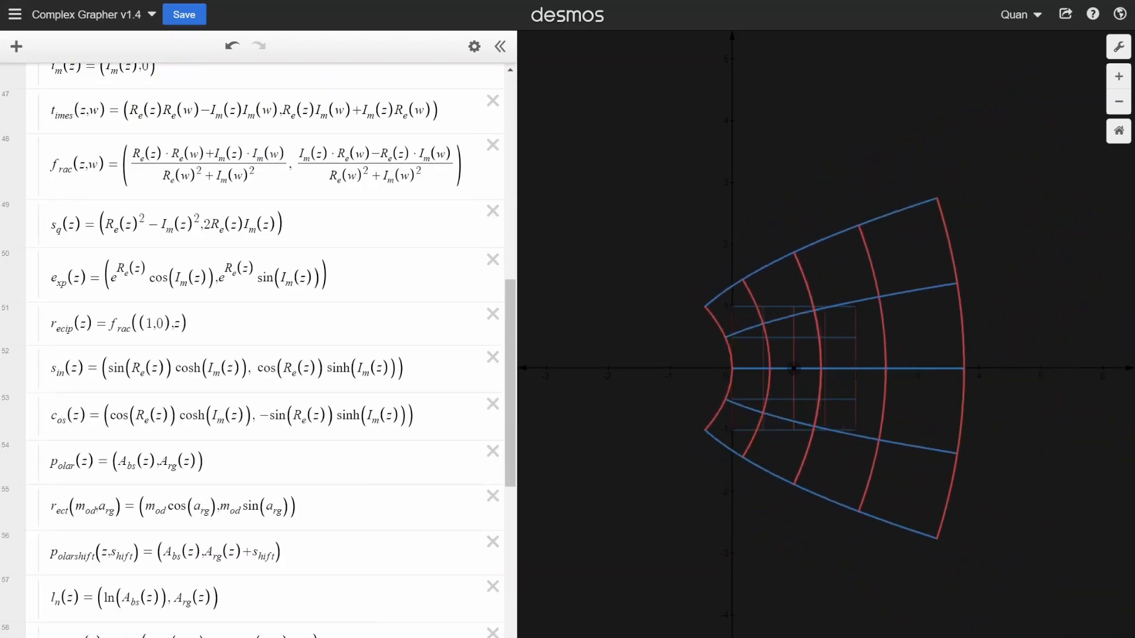
scroll(263, 230, "up", 5)
scroll(263, 349, "down", 7)
scroll(264, 349, "up", 10)
scroll(263, 349, "down", 10)
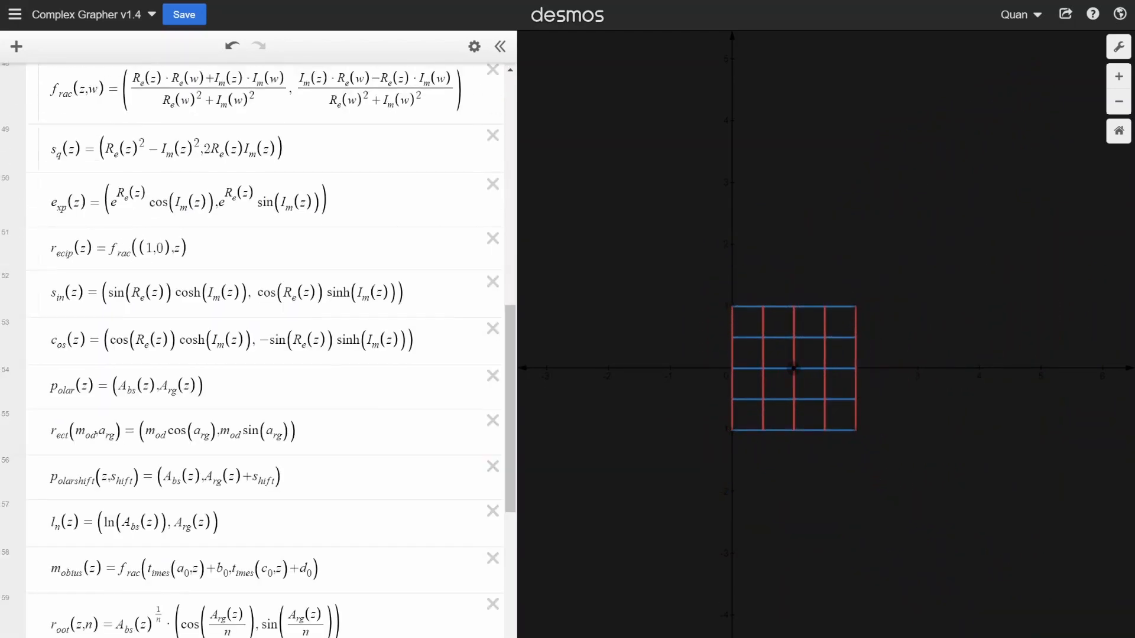
scroll(263, 319, "down", 5)
scroll(264, 308, "up", 5)
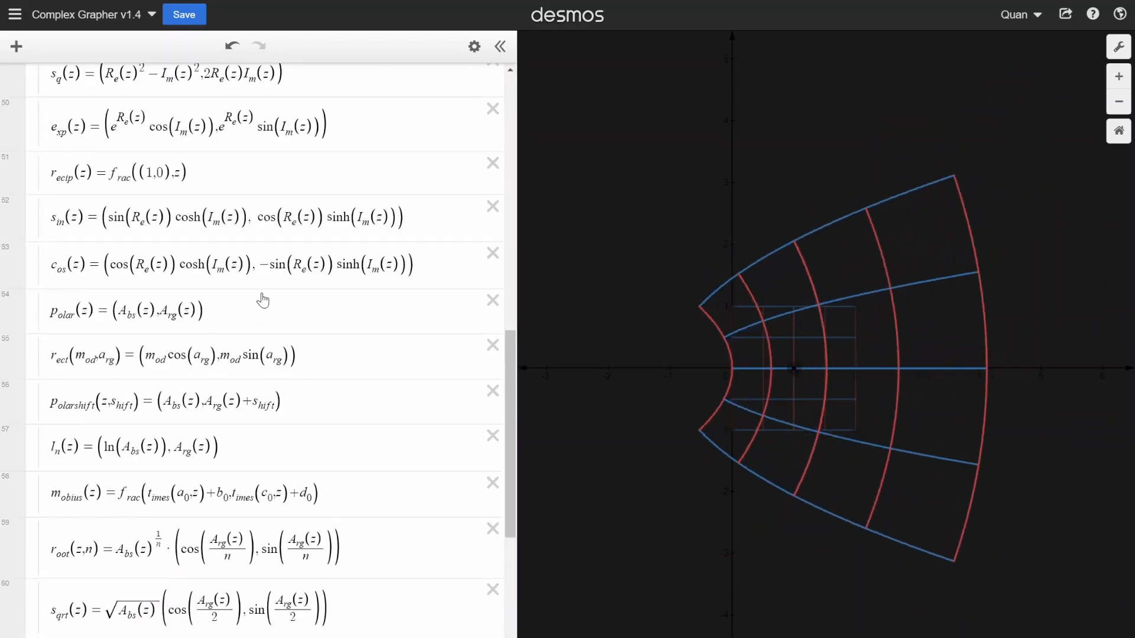
scroll(264, 319, "down", 5)
scroll(264, 319, "up", 15)
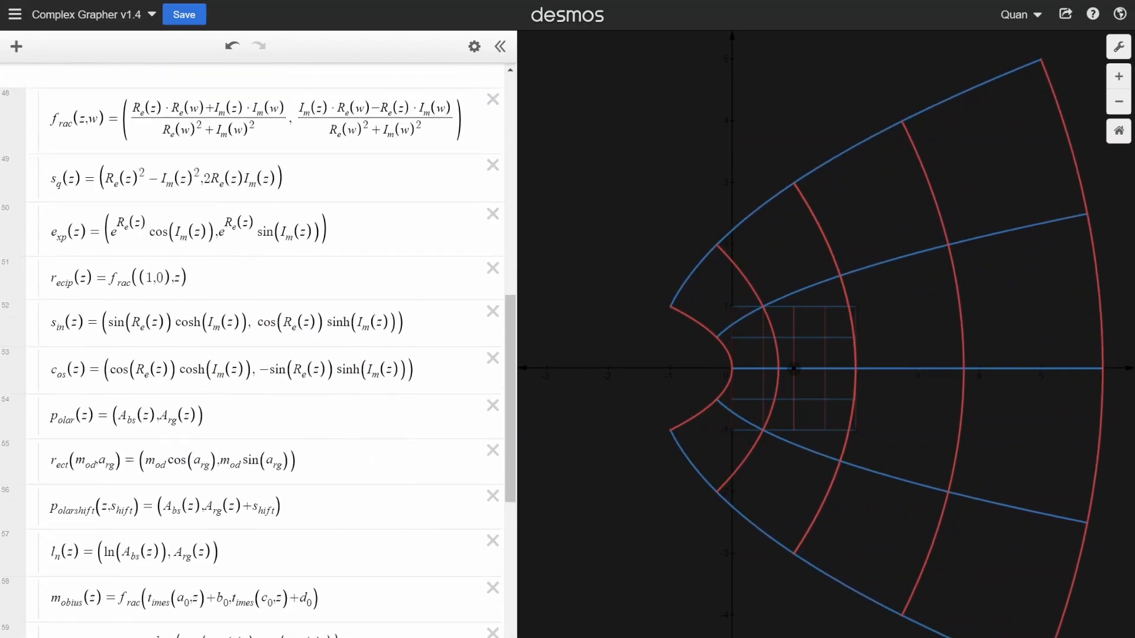
- Replace the t_imes expression with the library exponential so the function reads f(z) = e_xp(z)
scroll(159, 317, "up", 7)
left_click_drag(178, 156, 82, 157)
type("e_xp")
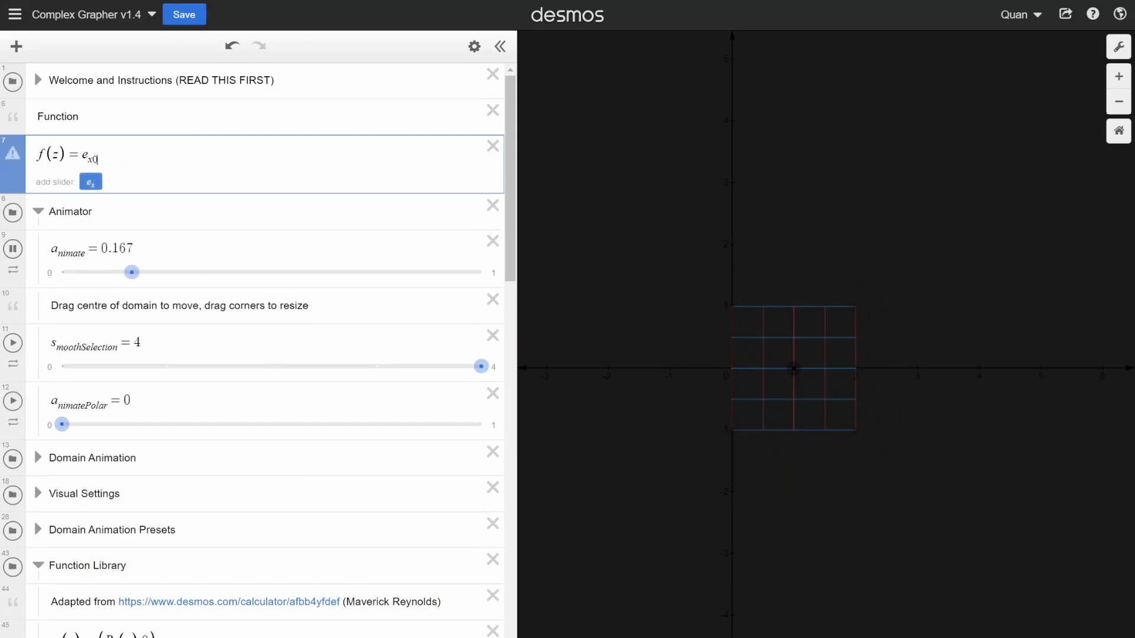
key("BackSpace")
type("p(z")
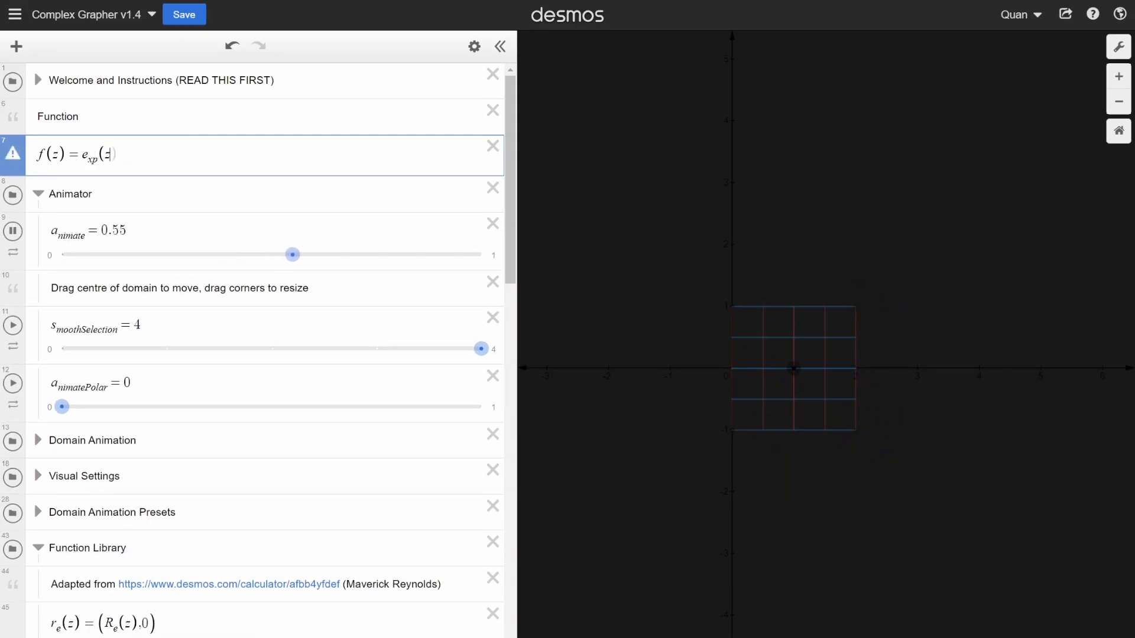
type(")")
- Replace the exponential's argument with the negative library square so the function reads f(z) = e_xp(-s_q(z))
scroll(759, 264, "down", 3)
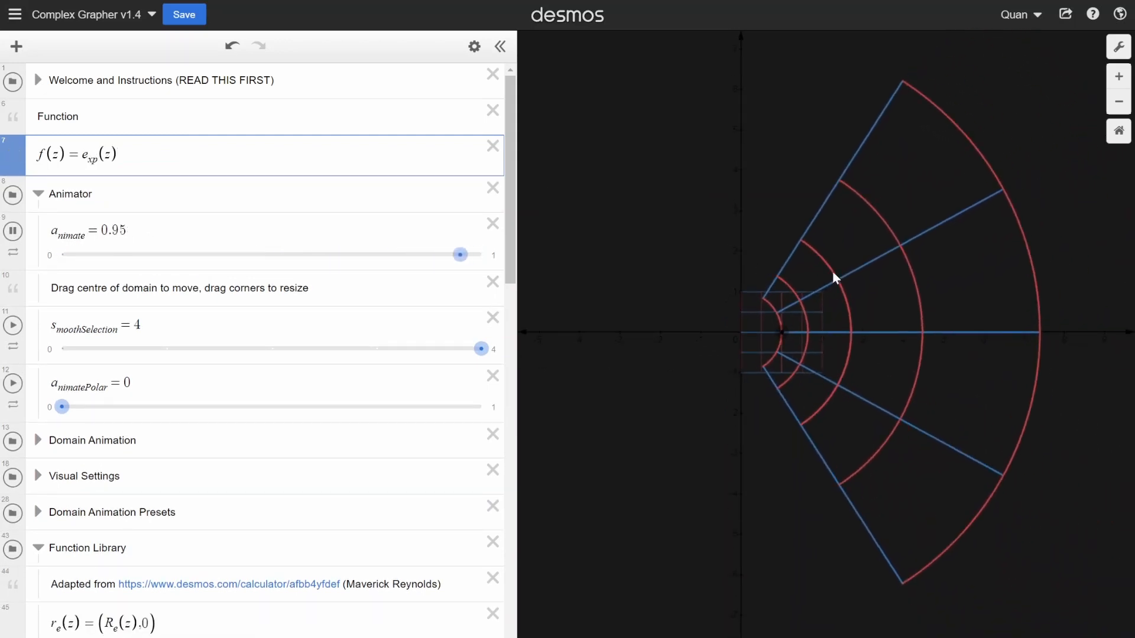
scroll(786, 337, "up", 2)
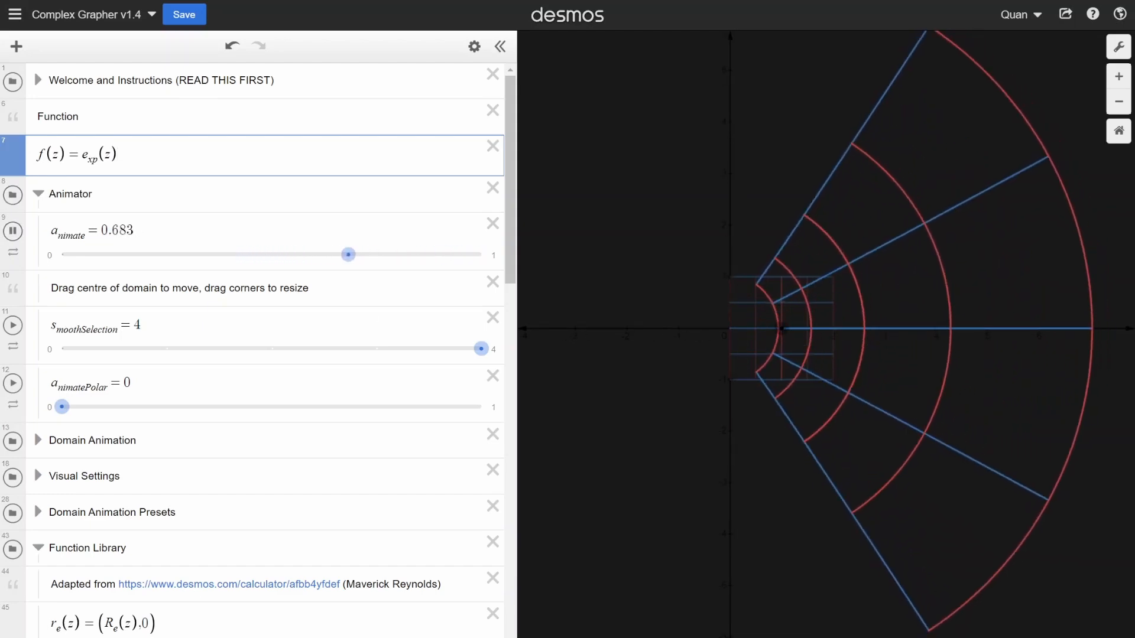
scroll(148, 236, "down", 12)
scroll(148, 236, "up", 12)
left_click(105, 155)
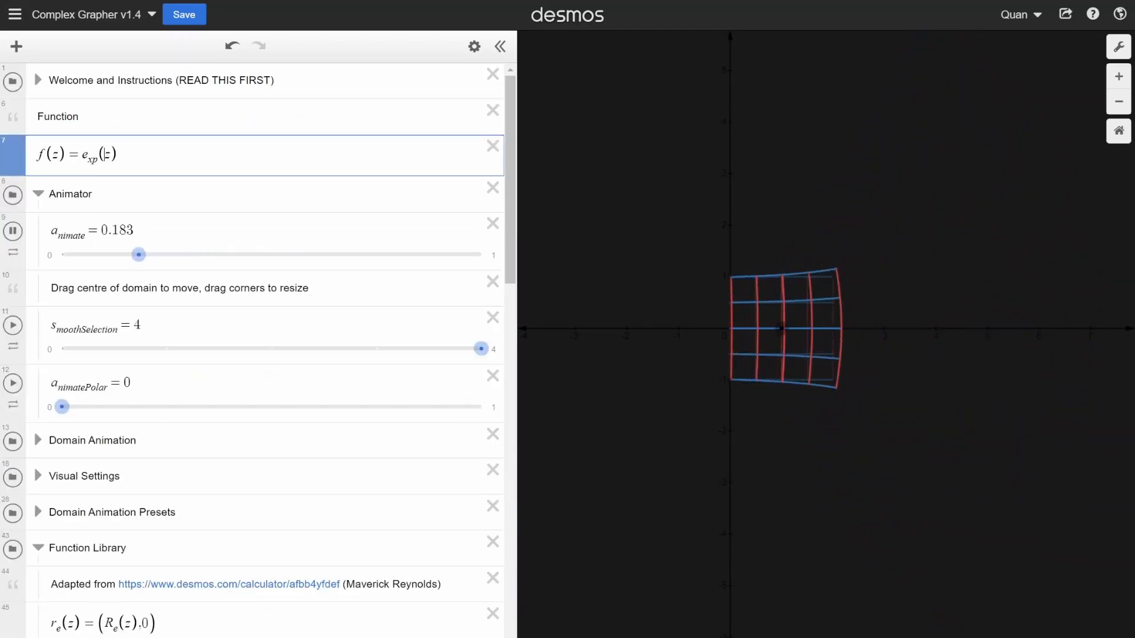
key("Delete")
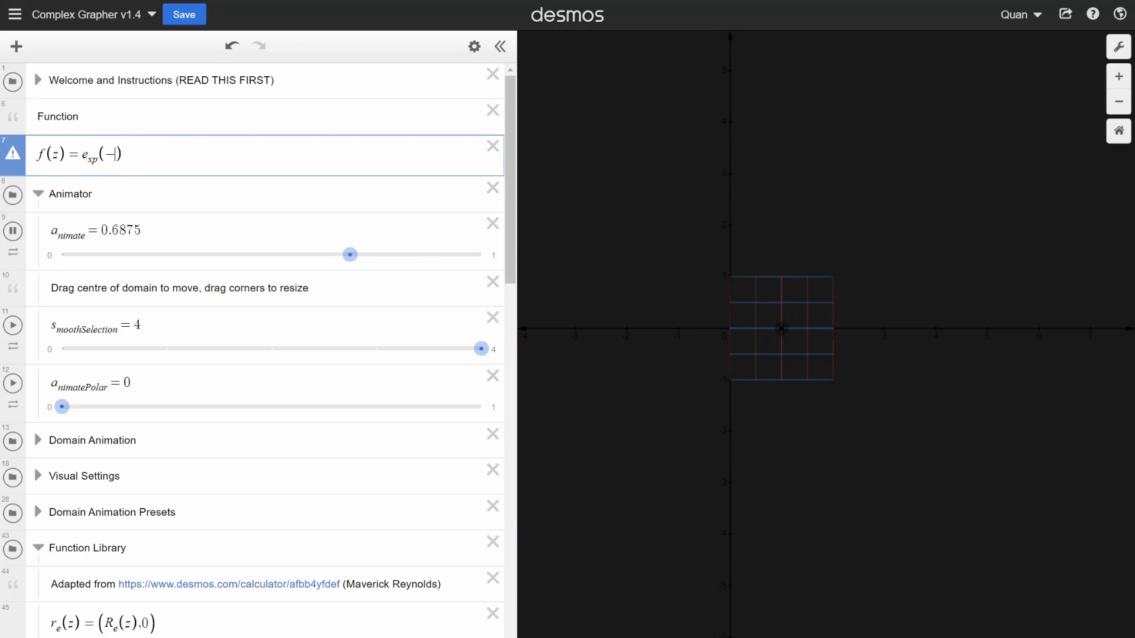
type("-s_q(z")
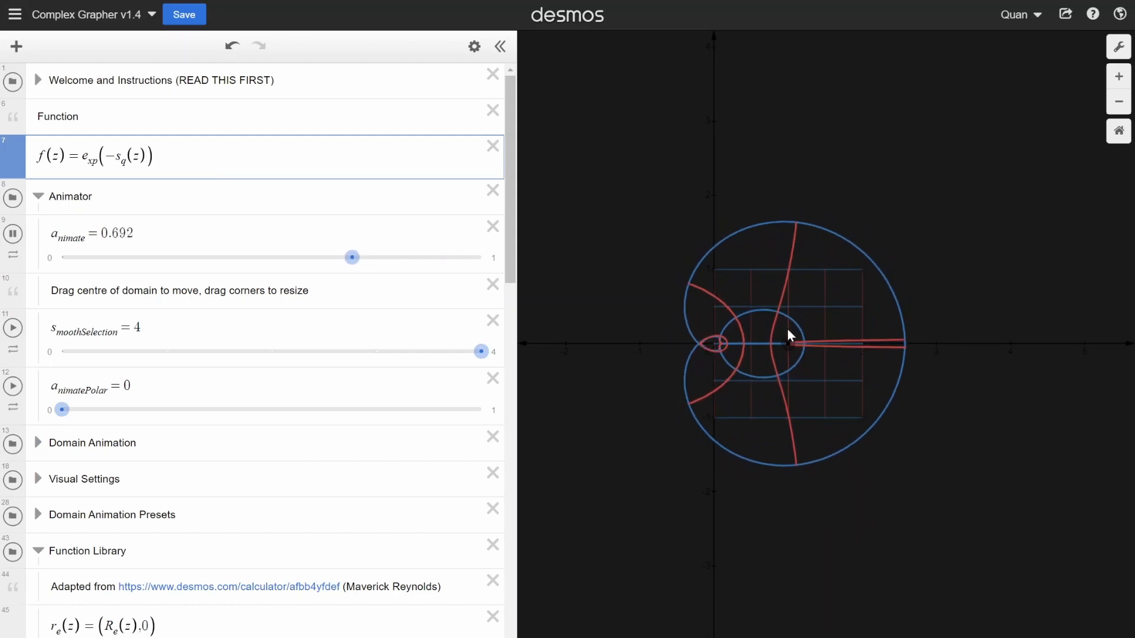
- Collapse the Animator and Function Library folders in the expression list
scroll(859, 355, "down", 3)
scroll(828, 336, "up", 4)
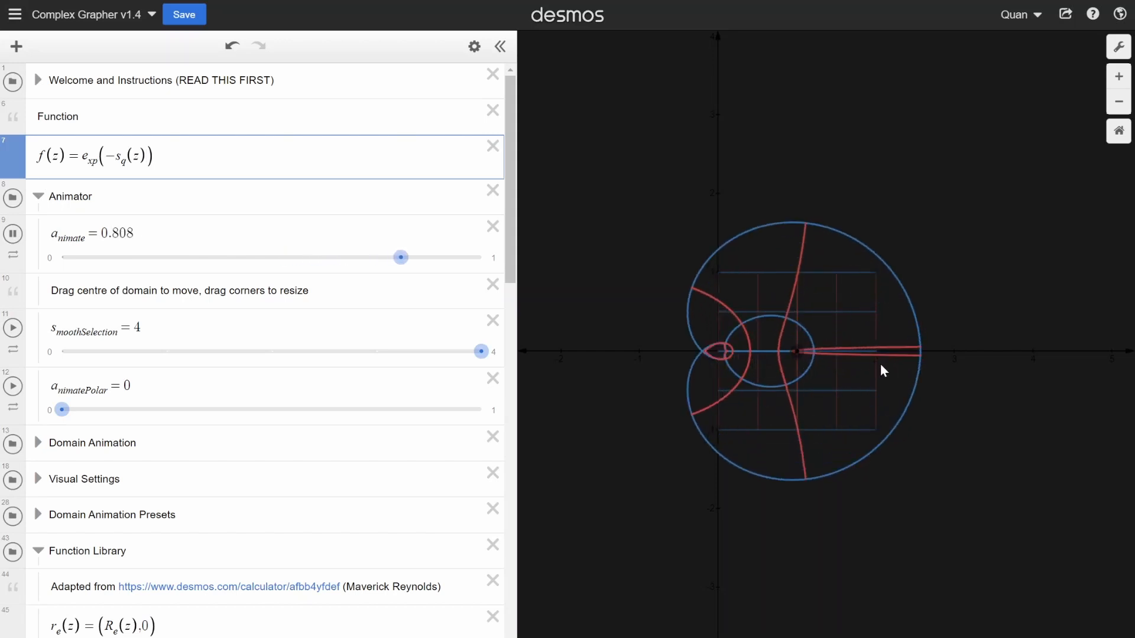
scroll(833, 349, "up", 3)
scroll(829, 353, "down", 2)
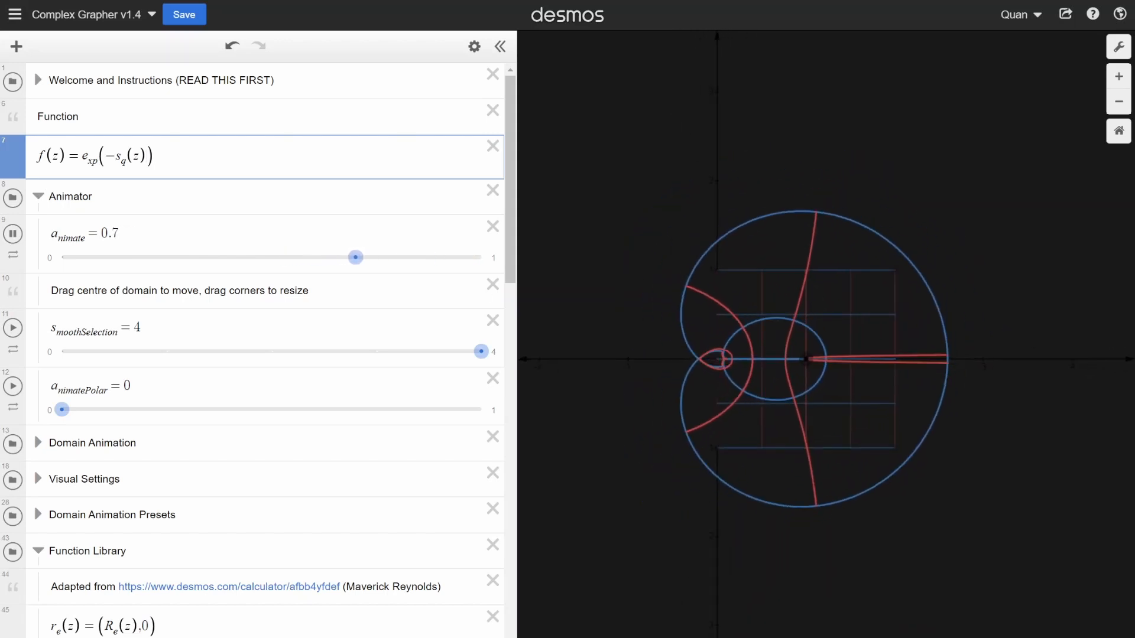
left_click(37, 196)
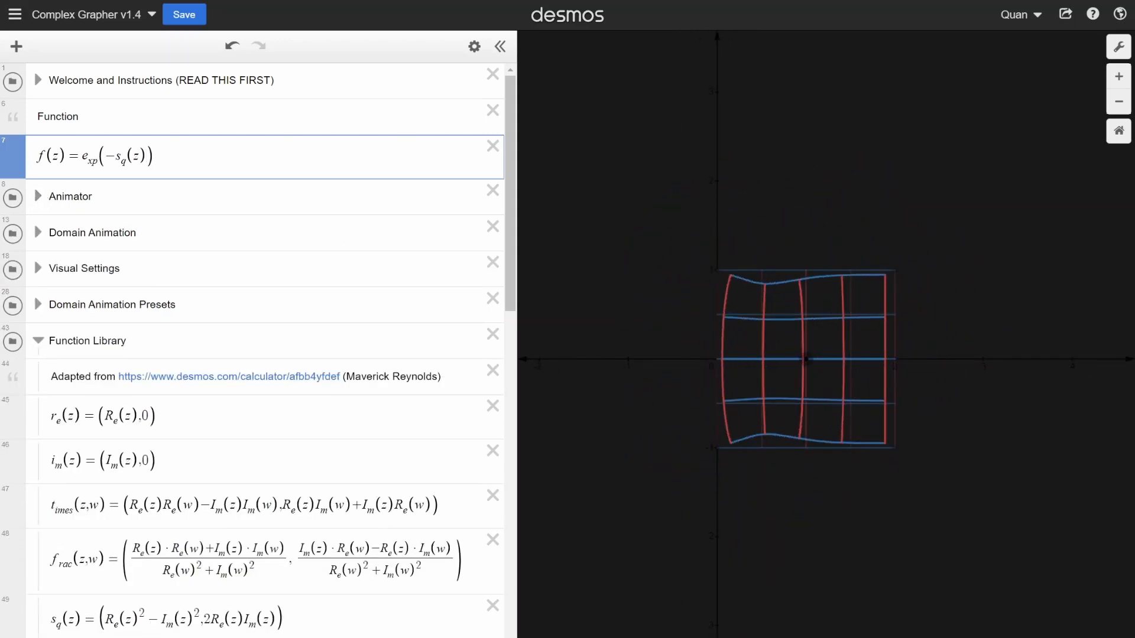
left_click(38, 341)
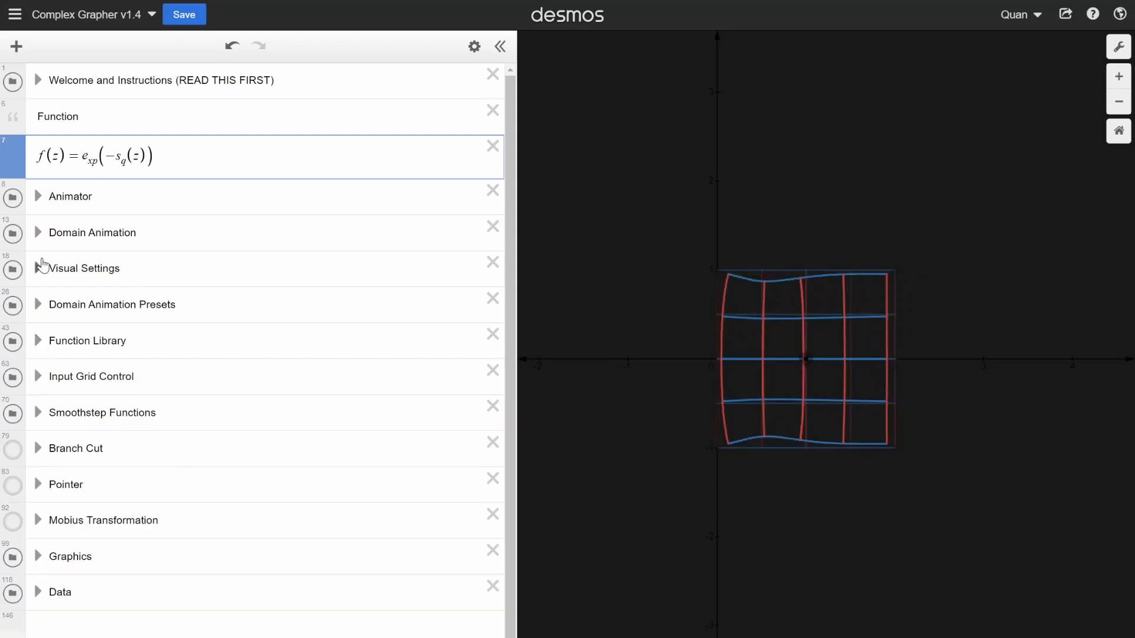
- Expand the Visual Settings folder and turn off the Black background
left_click(38, 267)
scroll(228, 327, "down", 3)
scroll(59, 256, "down", 2)
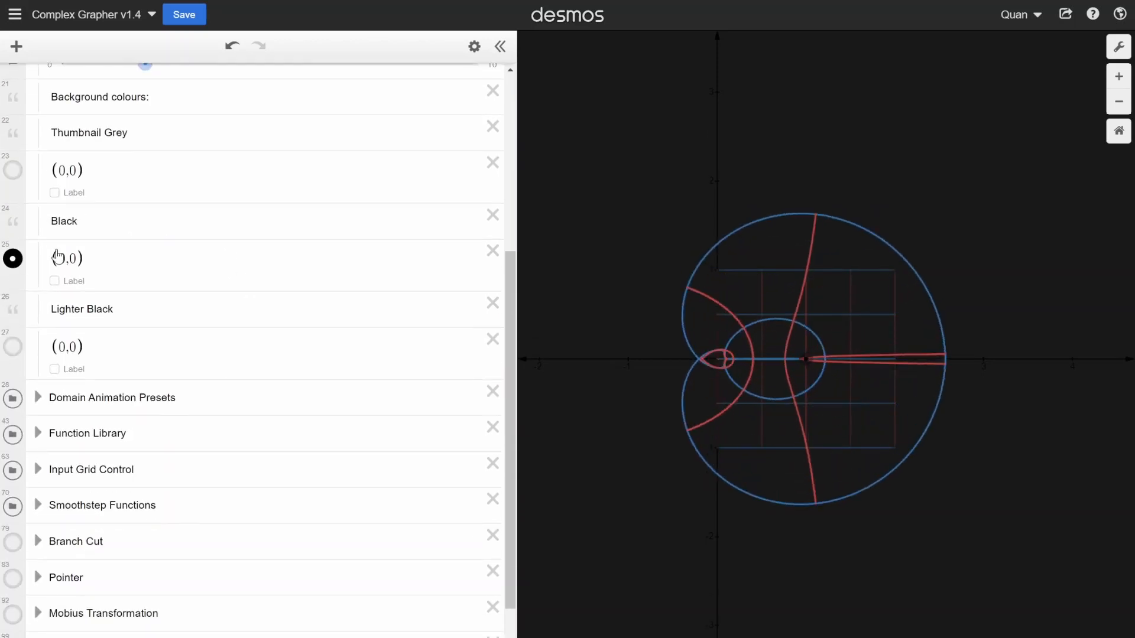
scroll(76, 161, "up", 1)
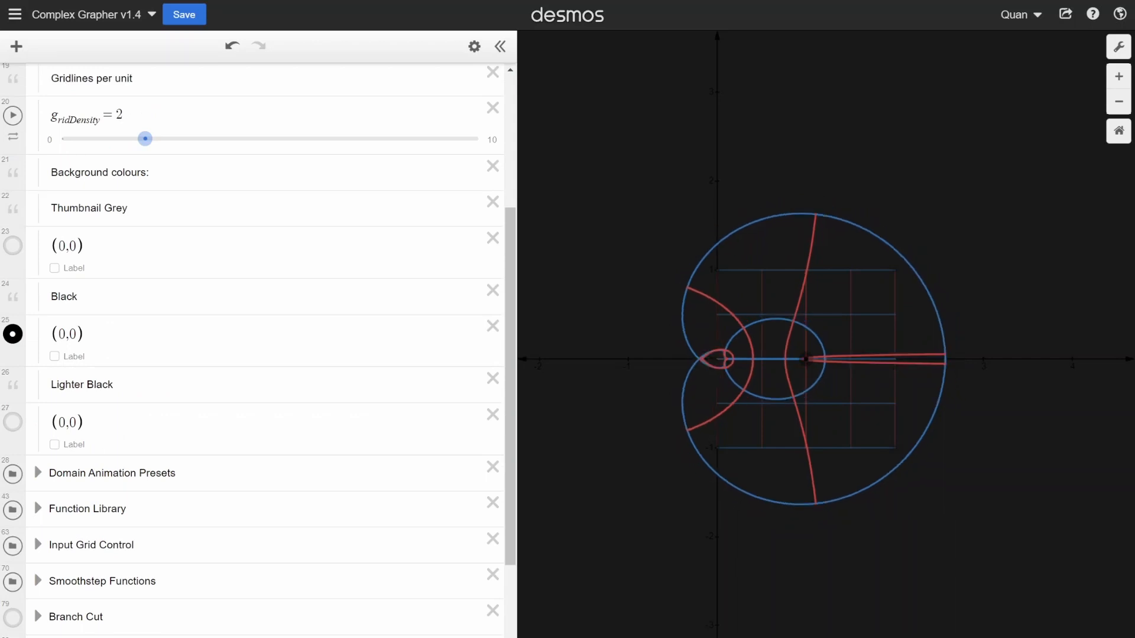
left_click_drag(51, 172, 155, 176)
left_click_drag(51, 208, 134, 210)
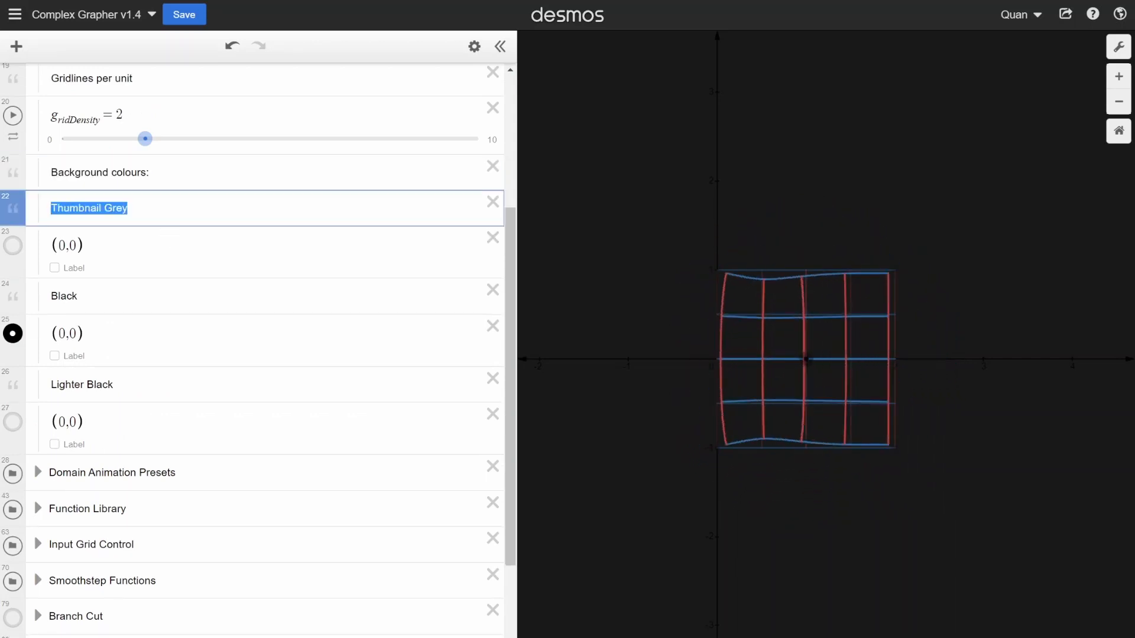
left_click(141, 211)
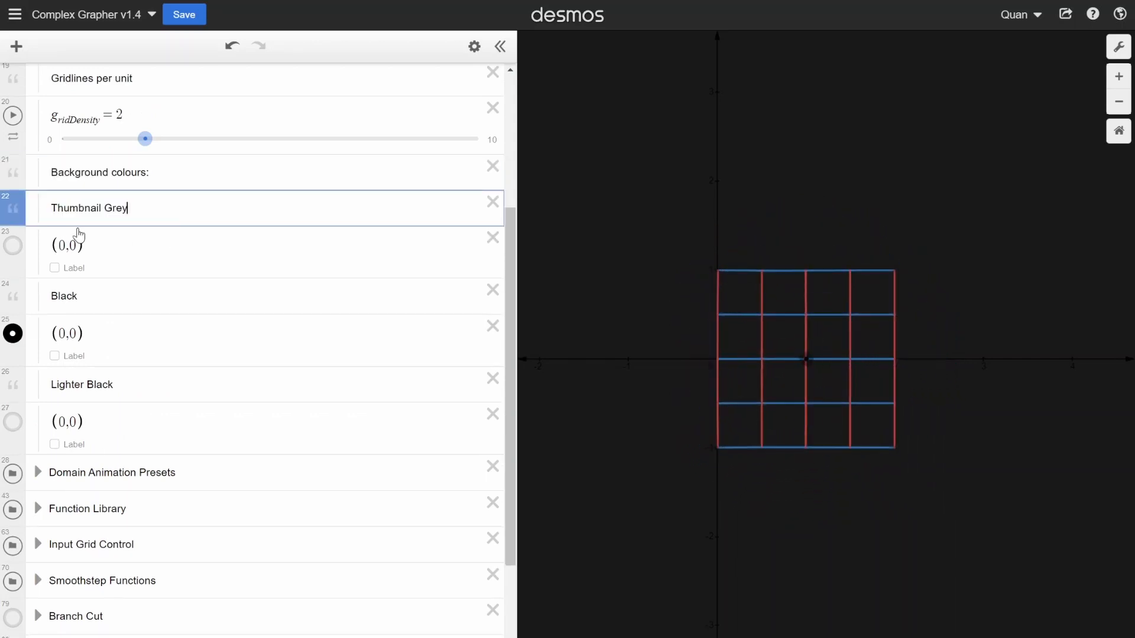
key("Down")
key("Down")
left_click(12, 341)
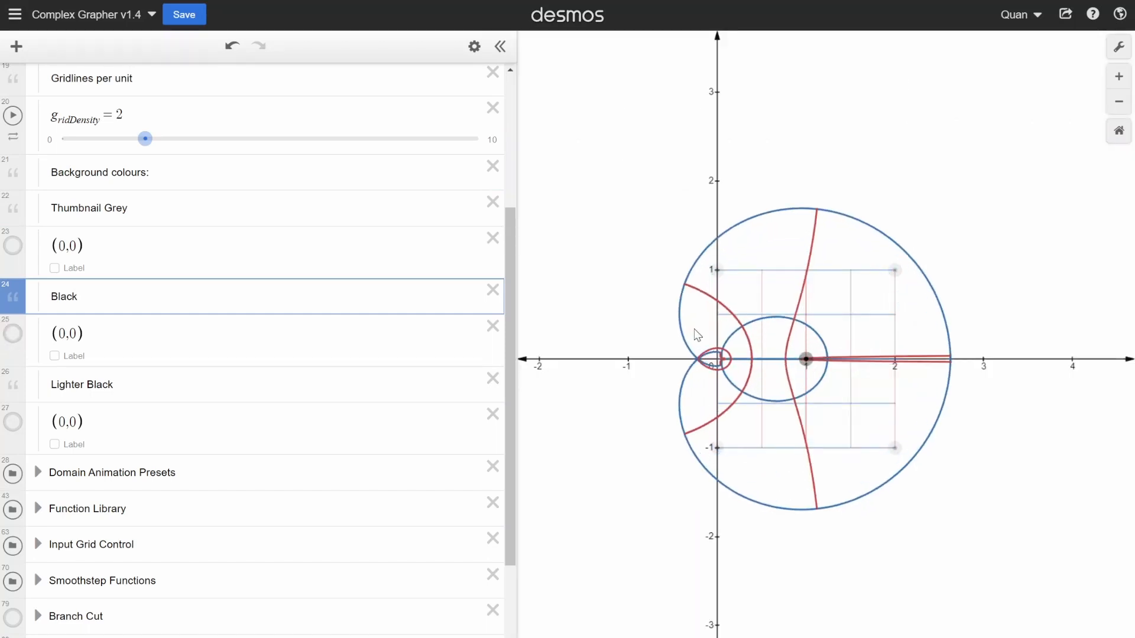
- Expand the Animator folder, stop the a_nimate playback and set a_nimate to 1
scroll(703, 298, "up", 3)
scroll(775, 292, "down", 2)
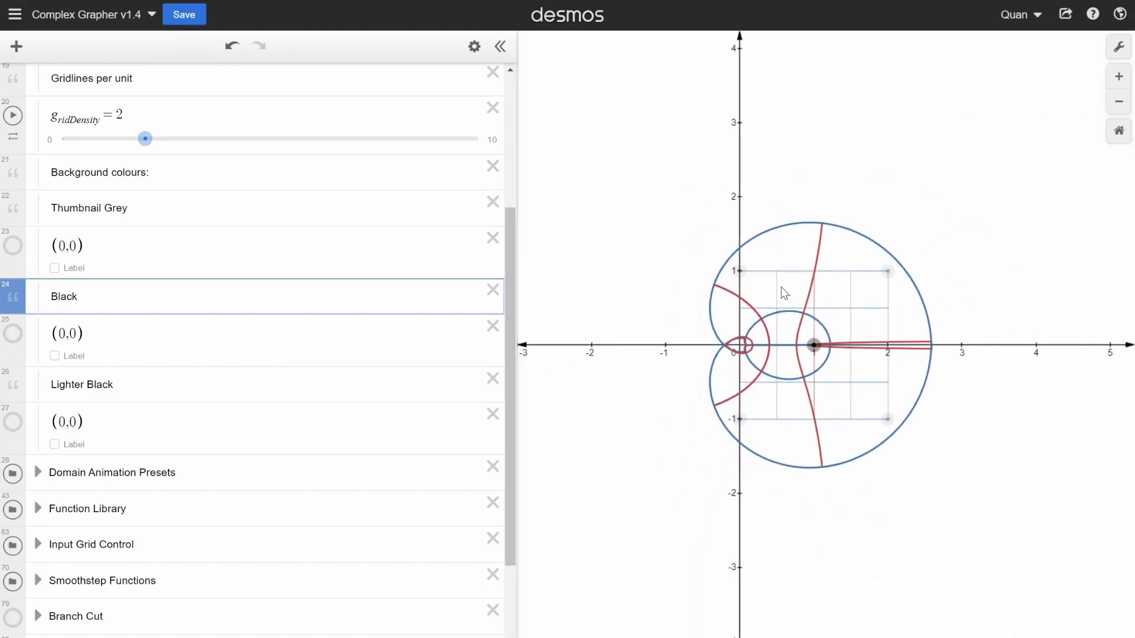
scroll(798, 319, "up", 1)
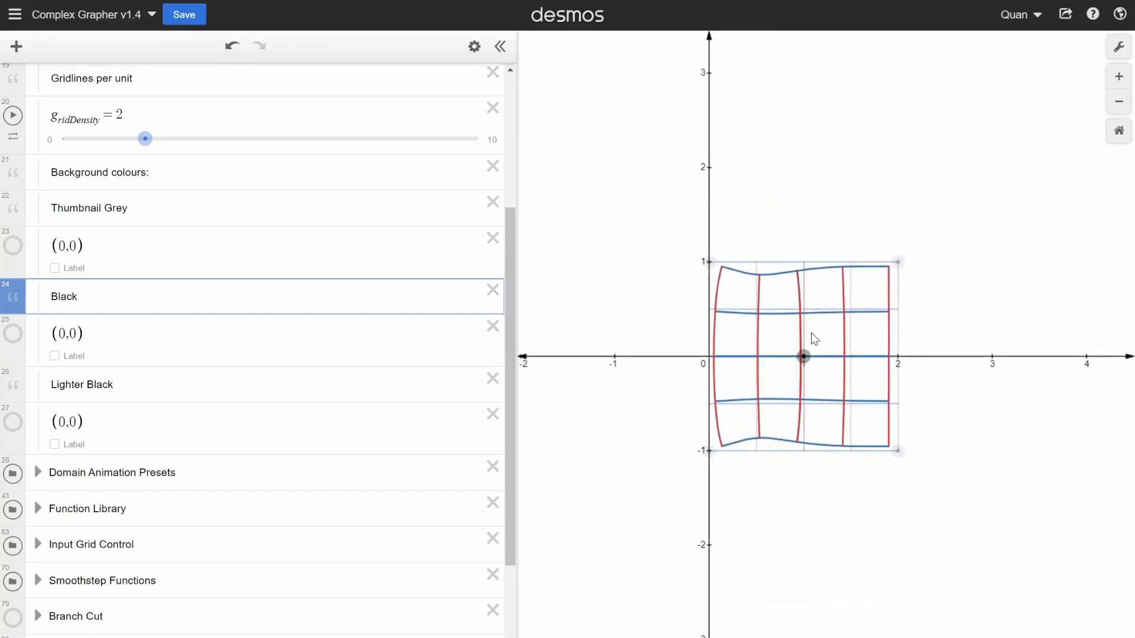
scroll(254, 295, "up", 4)
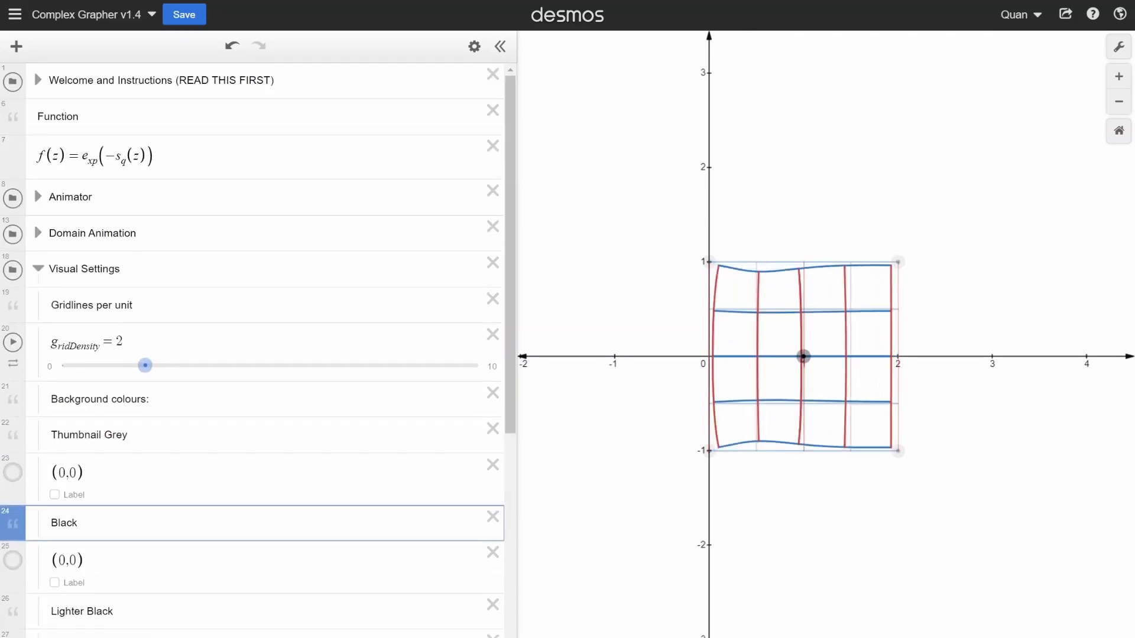
left_click(38, 199)
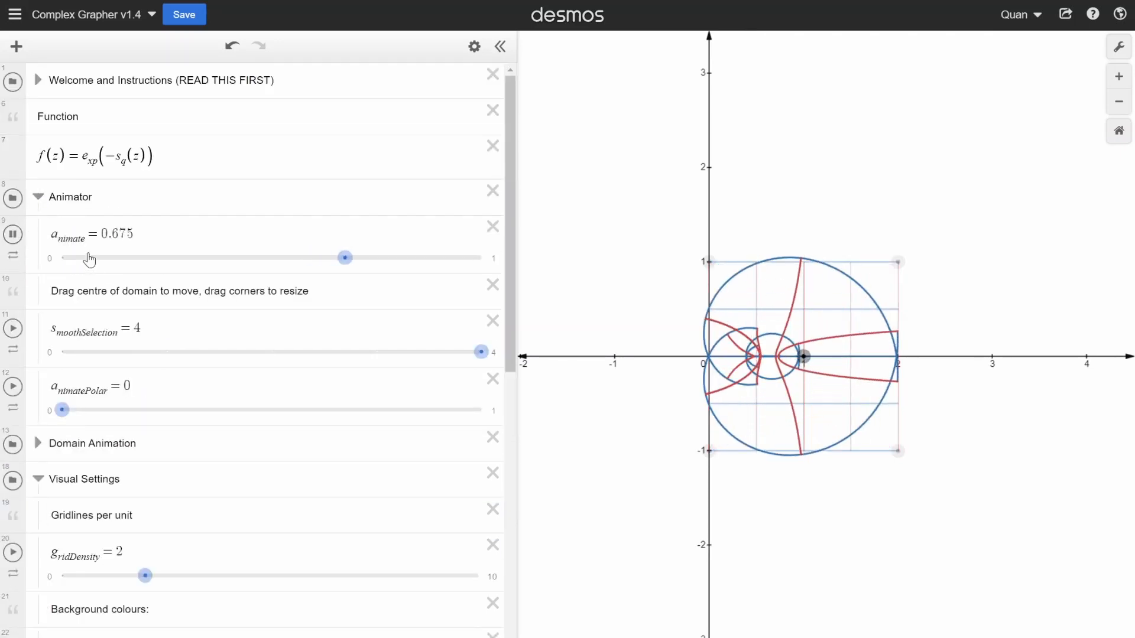
left_click(13, 235)
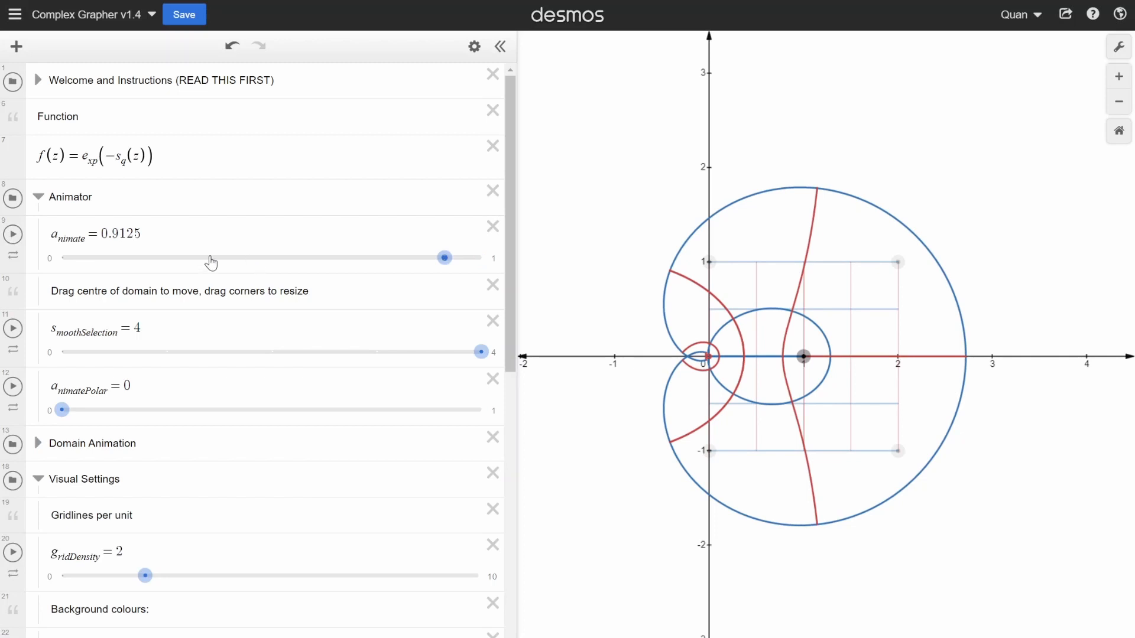
left_click_drag(211, 260, 560, 299)
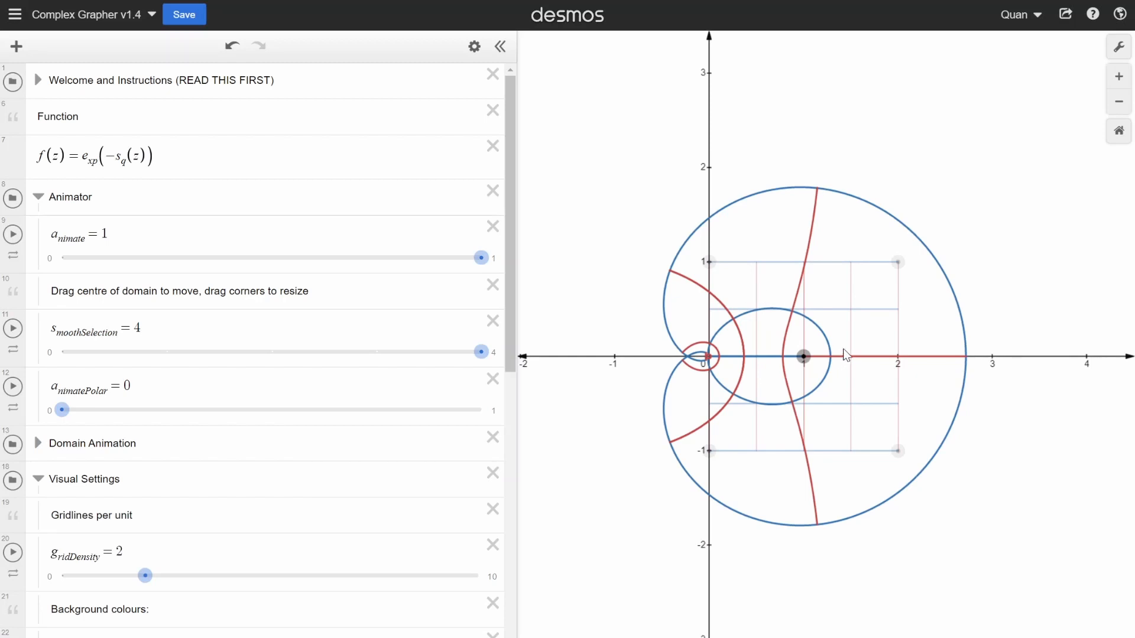
- Move the centre of the domain grid to about (-1.2, -0.6)
scroll(846, 336, "up", 2)
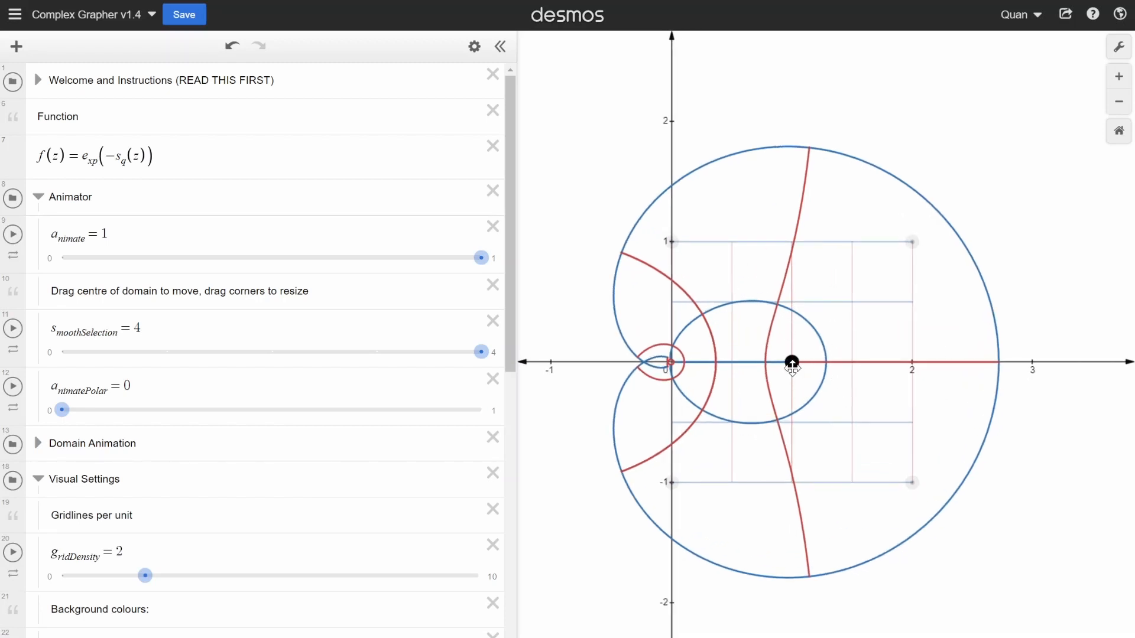
scroll(792, 363, "down", 4)
left_click_drag(792, 367, 672, 400)
- Replace the exponential expression with the library square so the function reads f(z) = s_q(z)
left_click_drag(163, 160, 122, 160)
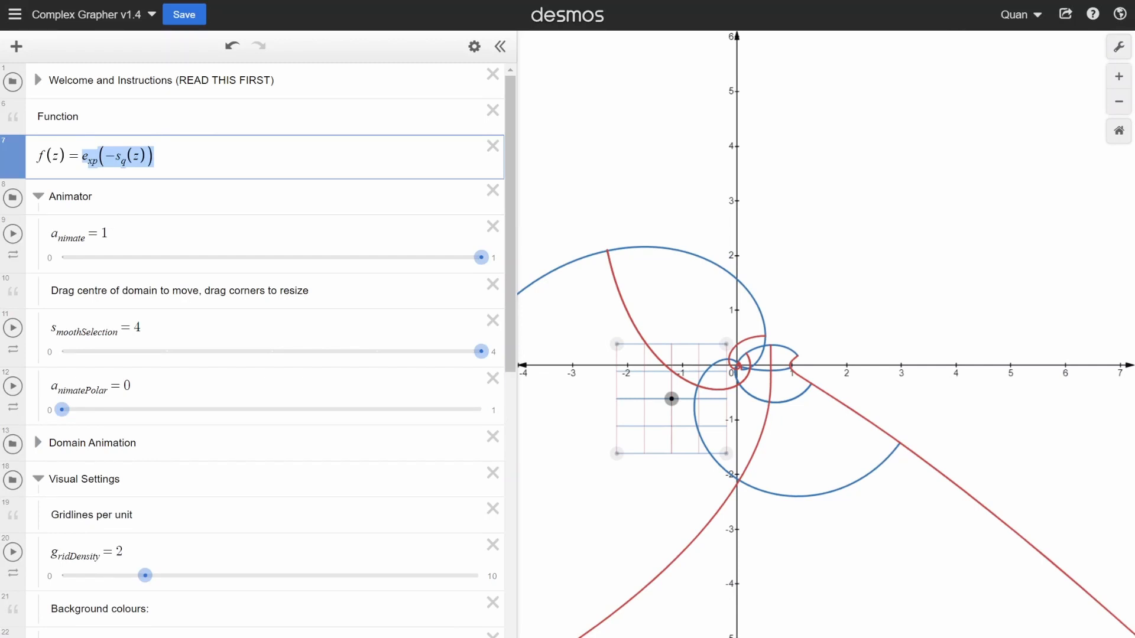
type("s_q(z")
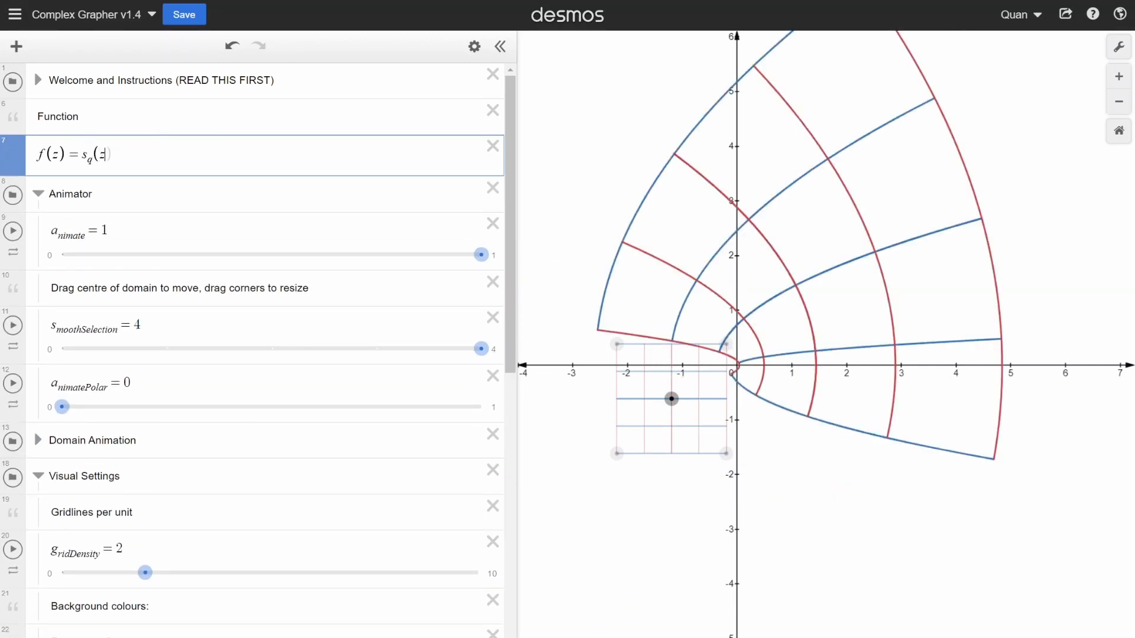
- Move the centre of the domain grid to about (1.9, -0.5)
left_click_drag(672, 401, 845, 388)
scroll(841, 339, "down", 3)
scroll(846, 394, "up", 4)
scroll(842, 367, "up", 3)
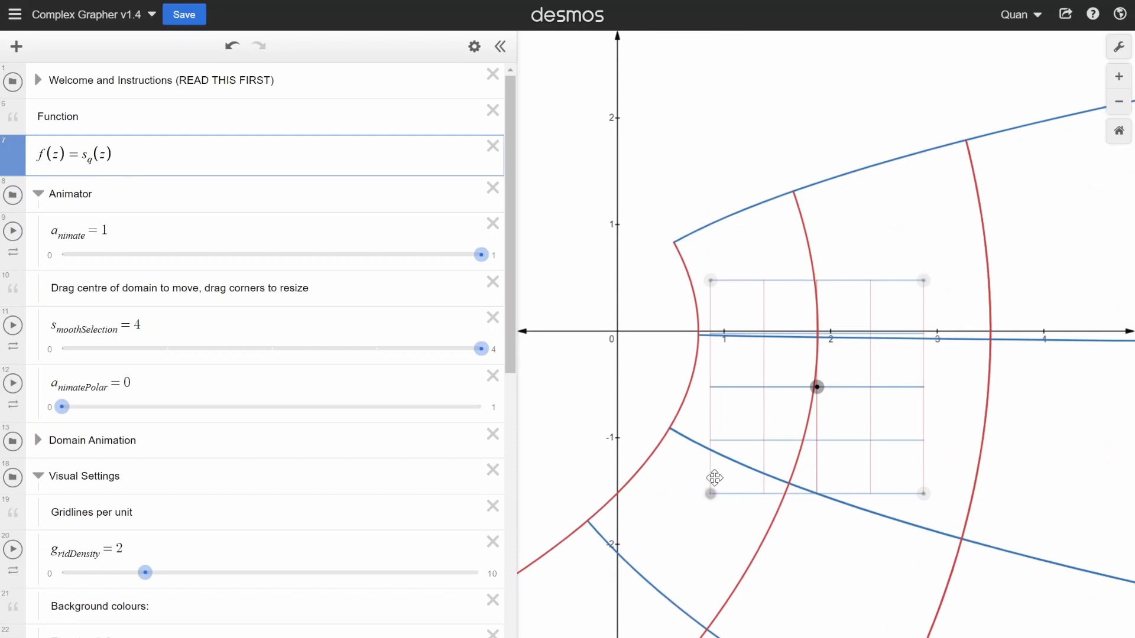
- Resize the domain grid by its corners to about 2 units wide and 2.8 units high
scroll(911, 258, "down", 5)
left_click_drag(813, 266, 848, 225)
left_click_drag(915, 366, 1034, 388)
left_click_drag(849, 387, 816, 405)
left_click_drag(1033, 397, 922, 392)
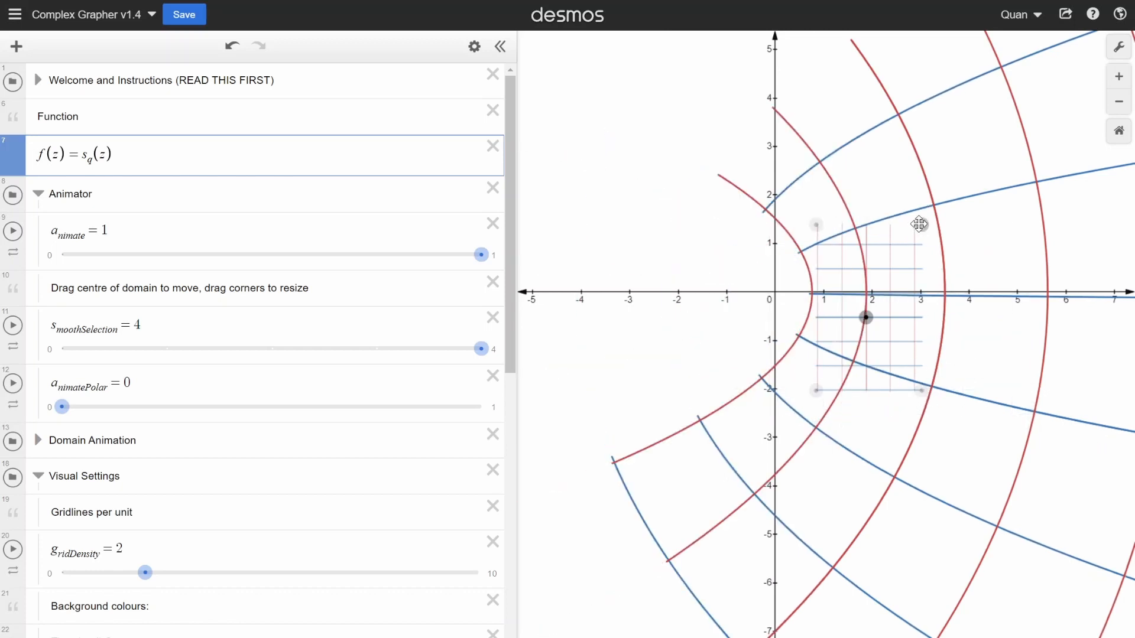
- Move the centre of the resized domain grid to about (1.2, 0.9)
left_click_drag(868, 319, 904, 365)
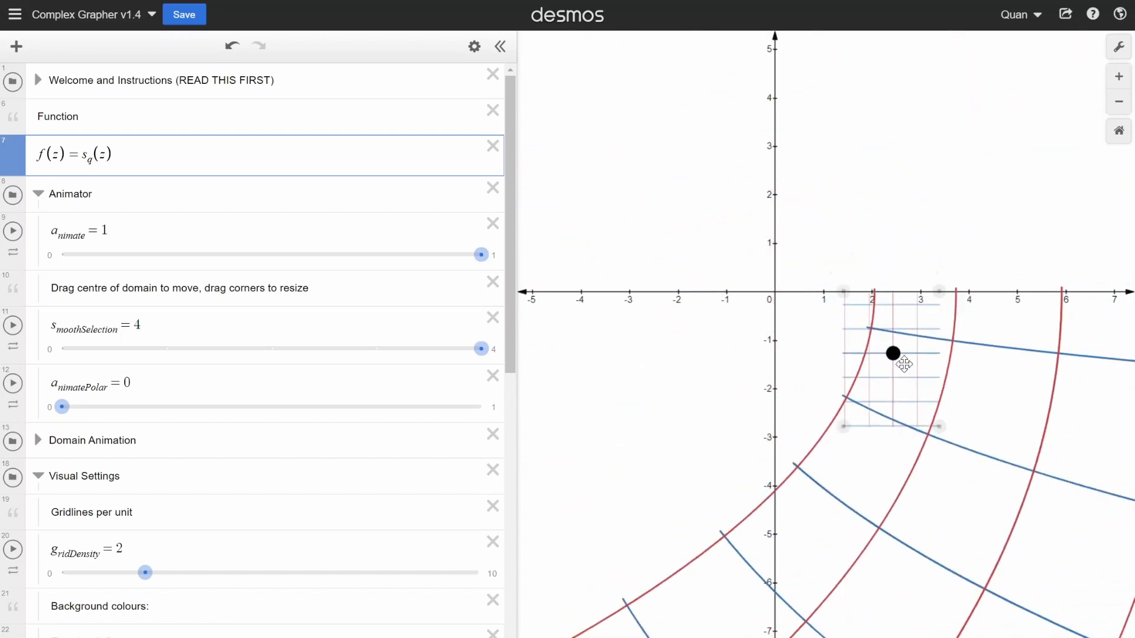
scroll(886, 362, "down", 5)
left_click_drag(818, 357, 842, 305)
- Set a_nimate to 0 to return the squared grid to its untransformed state
scroll(800, 343, "up", 3)
scroll(801, 346, "up", 2)
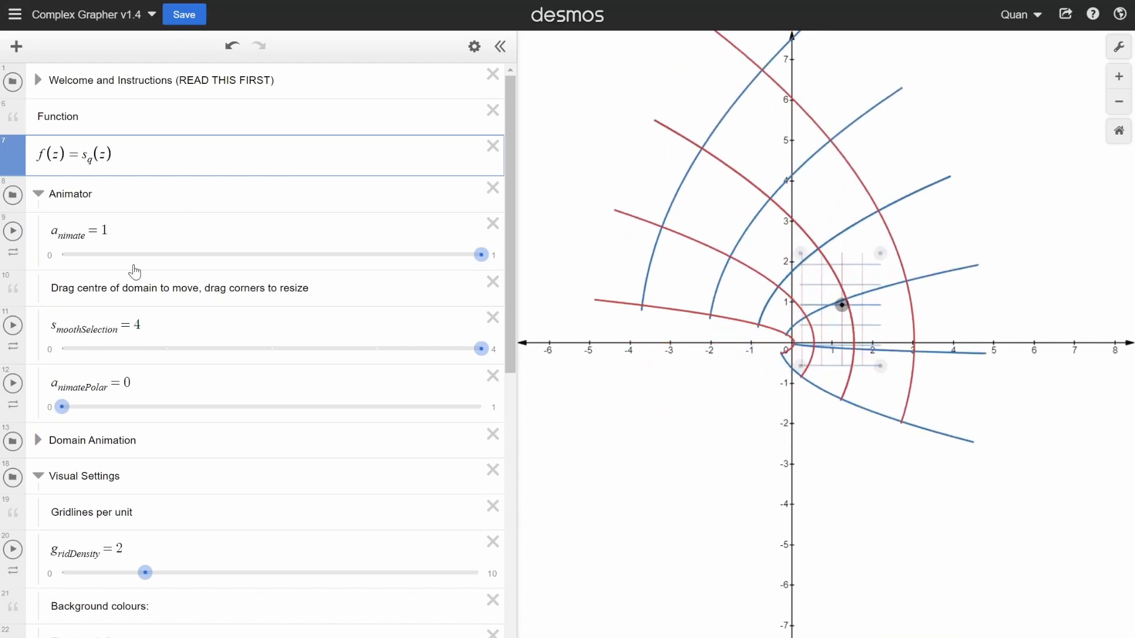
left_click_drag(481, 255, 62, 256)
- Bring the gridline and background settings into view and move the domain grid's centre to about (1, 0.6)
scroll(925, 311, "up", 3)
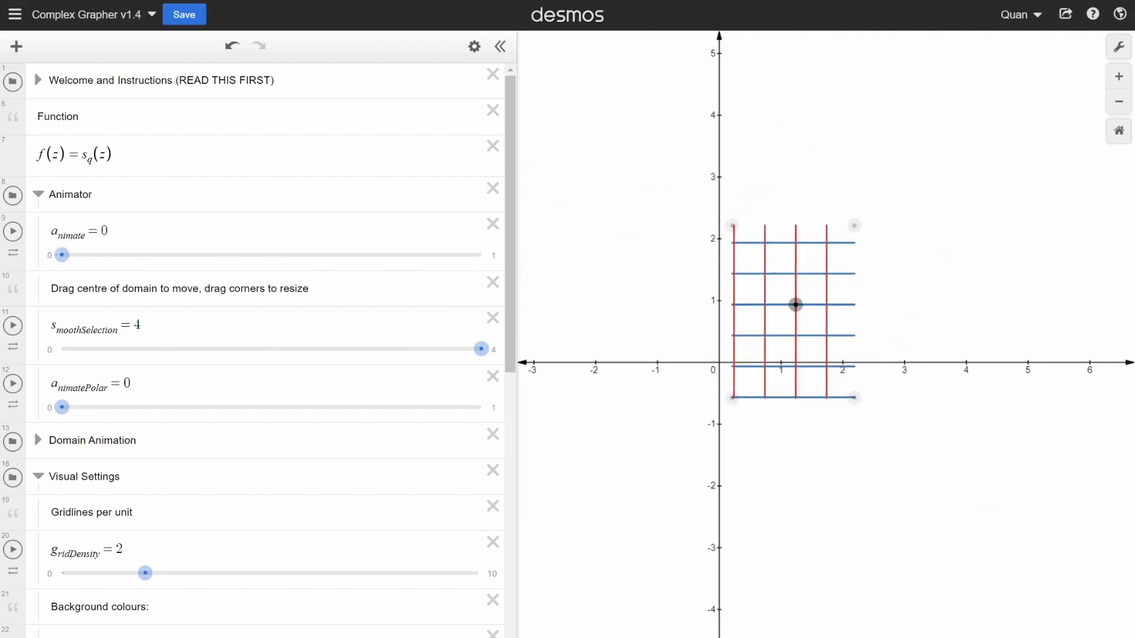
scroll(254, 349, "down", 5)
scroll(96, 264, "down", 3)
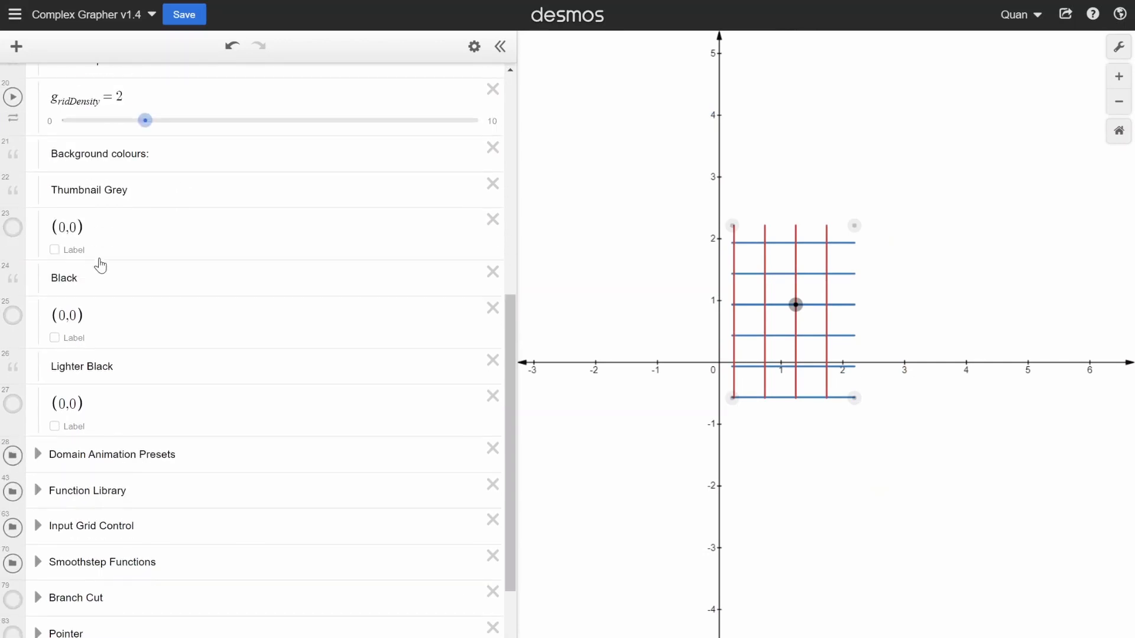
scroll(96, 264, "up", 3)
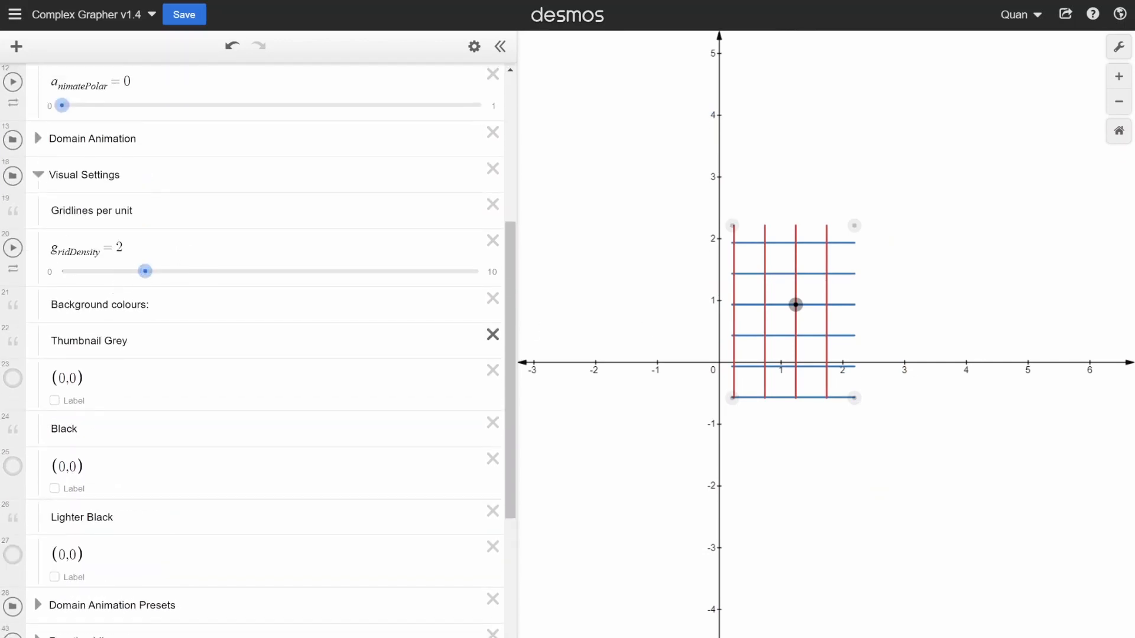
scroll(779, 231, "up", 2)
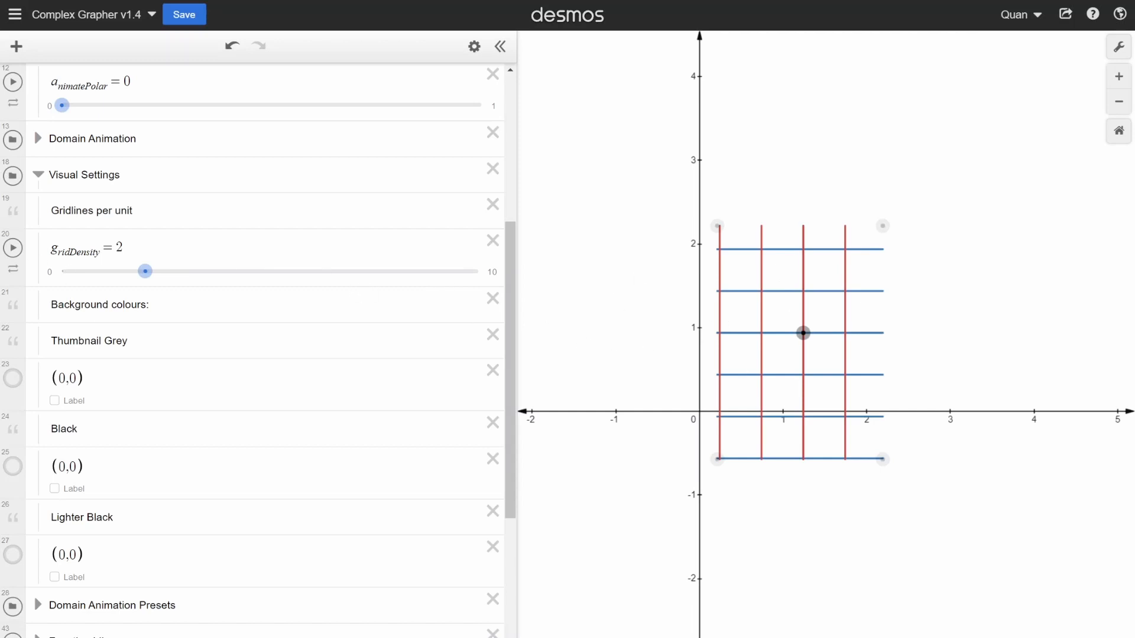
scroll(700, 436, "up", 2)
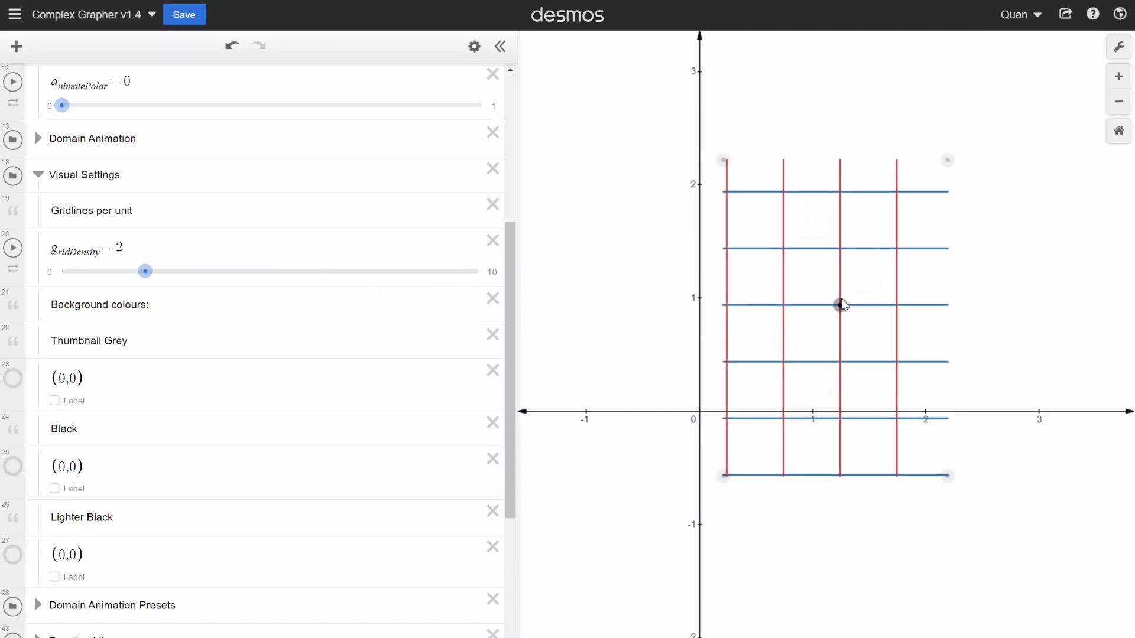
left_click_drag(840, 305, 816, 342)
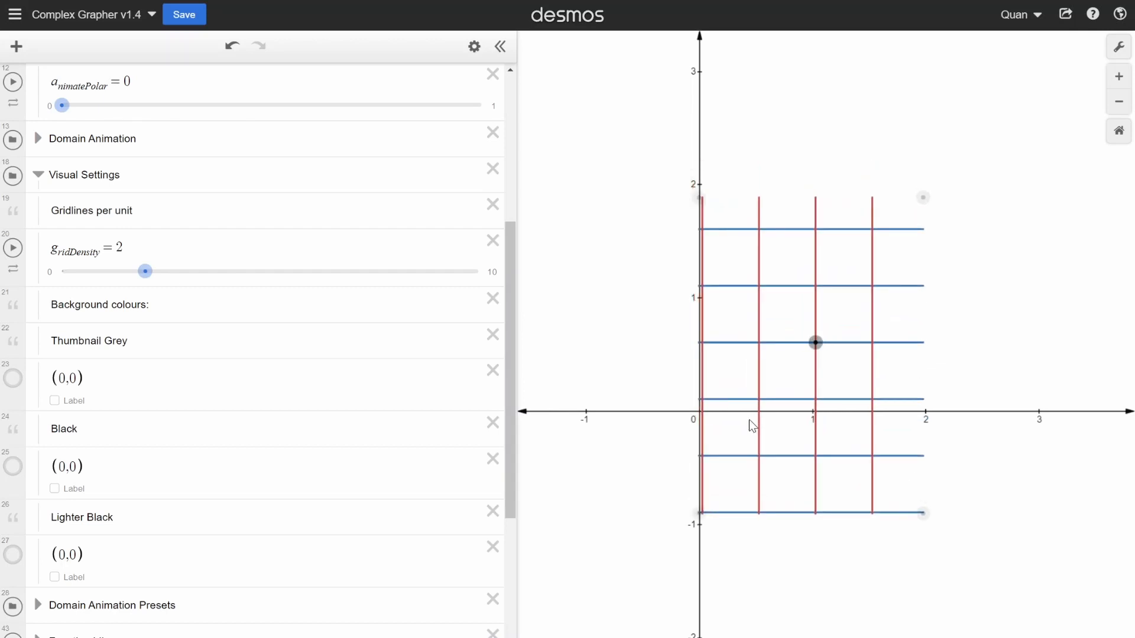
- Raise g_ridDensity to 10 gridlines per unit and move the domain grid's centre to about (1.7, 1.8)
scroll(733, 417, "up", 3)
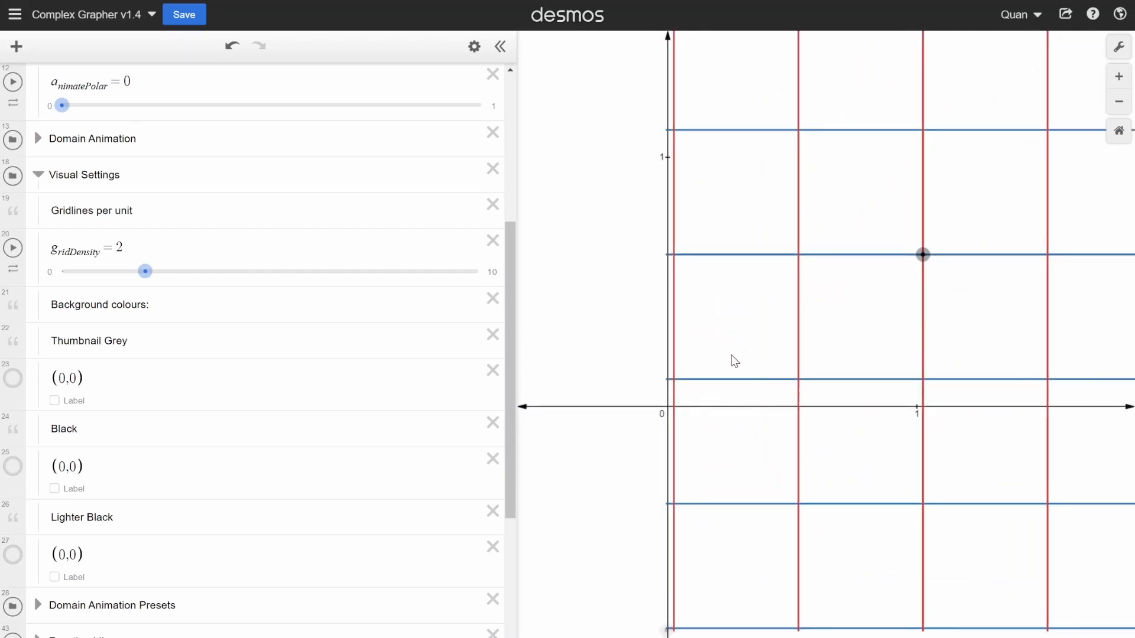
scroll(733, 359, "down", 5)
left_click_drag(146, 273, 494, 280)
left_click_drag(848, 344, 717, 357)
left_click_drag(846, 428, 891, 263)
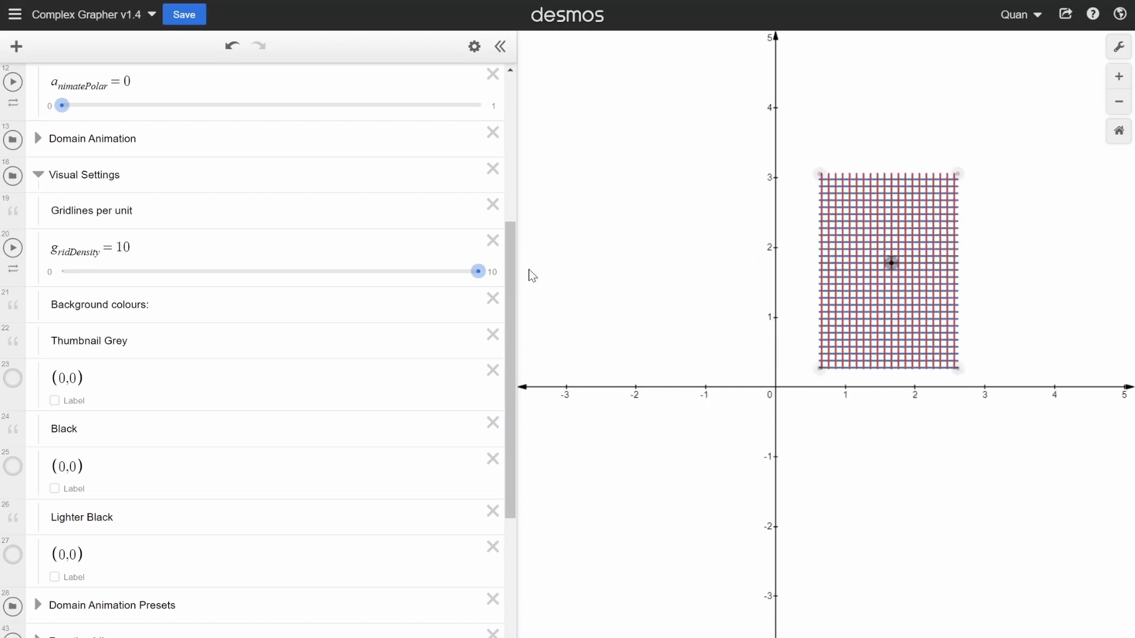
- Set g_ridDensity to 2 and move the domain grid's centre to about (-0.4, 0.7)
left_click_drag(478, 276, 146, 271)
left_click_drag(868, 312, 748, 336)
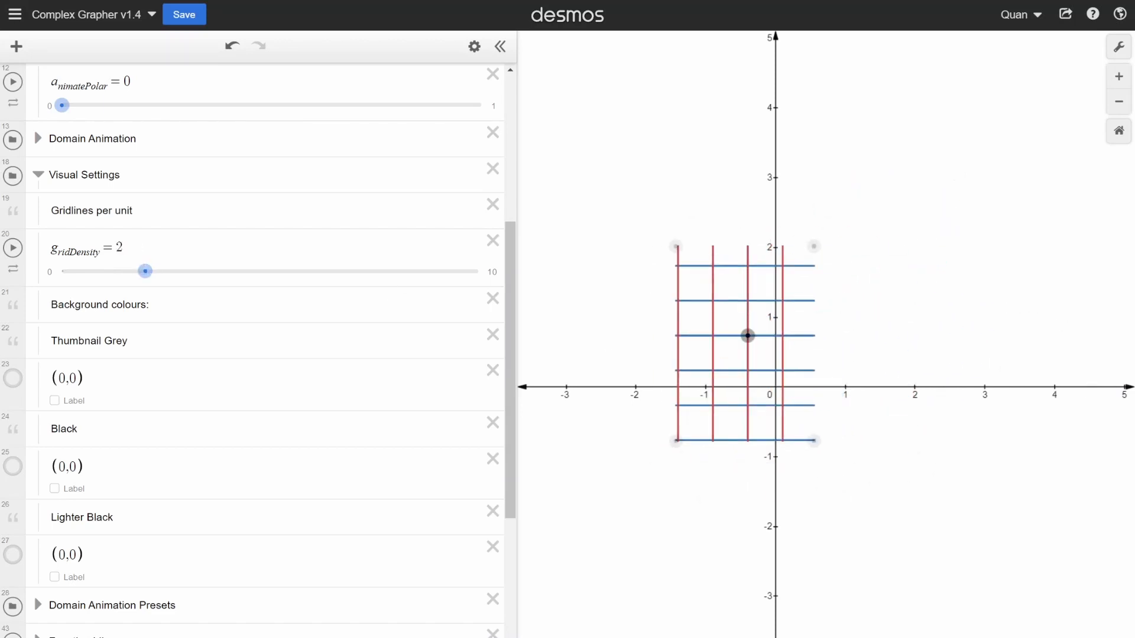
- Preview the Thumbnail Grey and Lighter Black backgrounds in turn, and enable the Black background instead
scroll(265, 349, "down", 3)
left_click(15, 232)
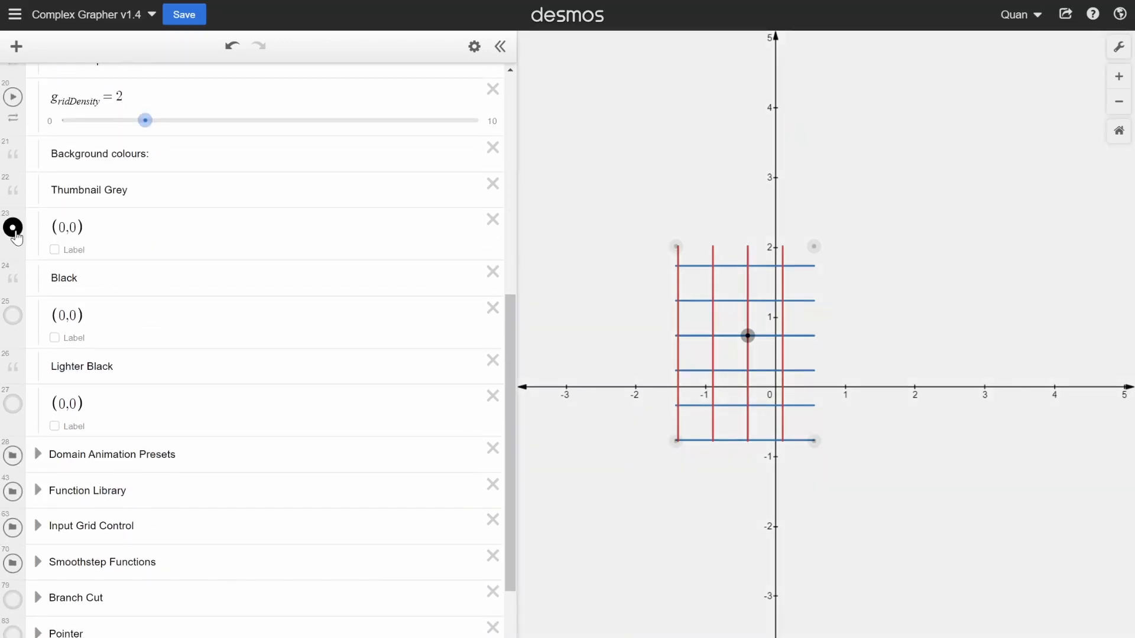
left_click(15, 232)
left_click(16, 410)
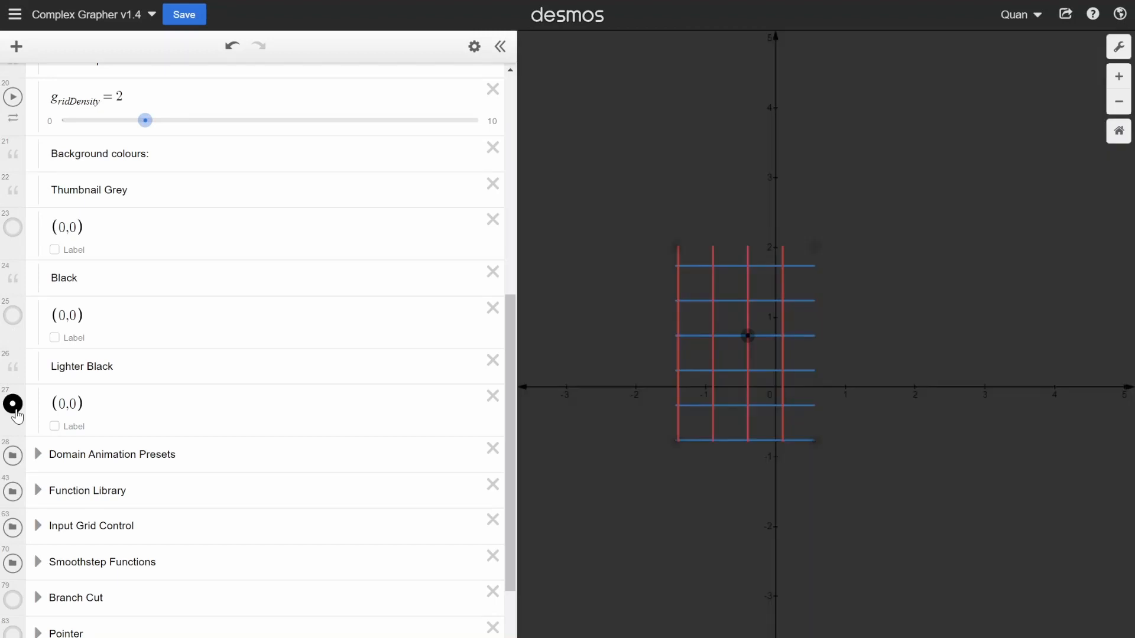
left_click(13, 406)
left_click(13, 317)
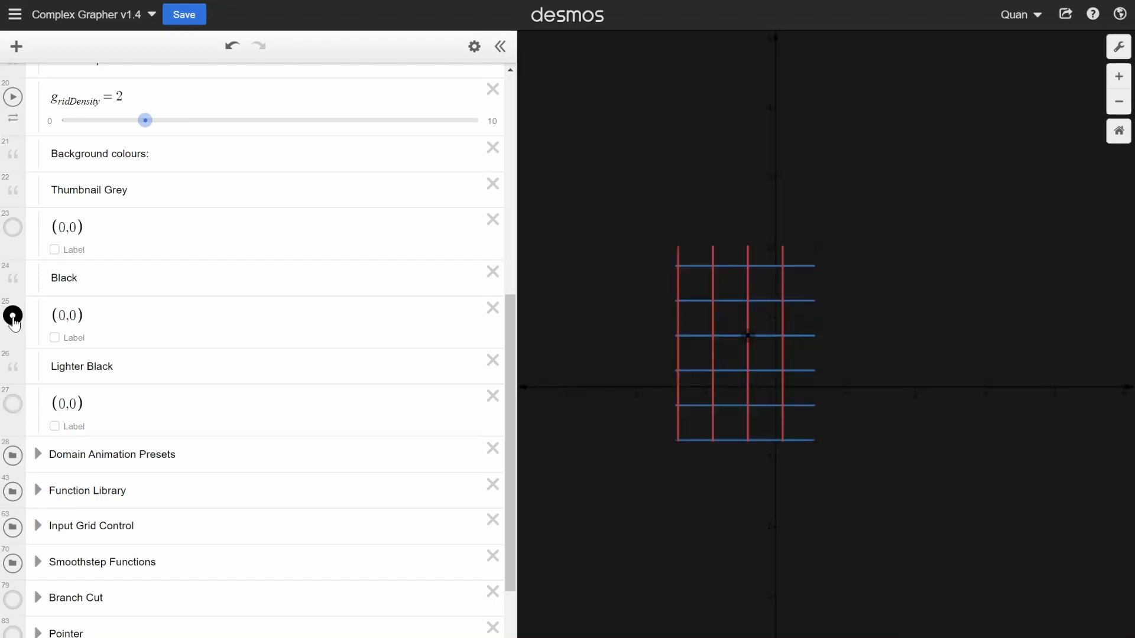
- Enter list editing, inspect the style settings of the Black and Lighter Black background points, and leave editing
scroll(109, 339, "up", 1)
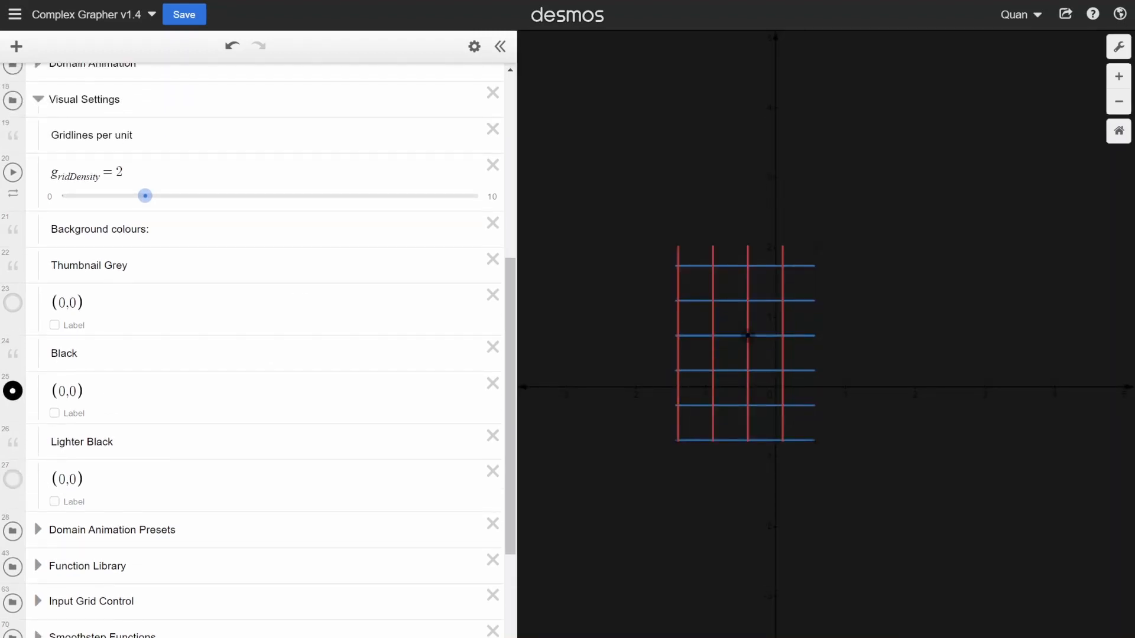
left_click(474, 46)
left_click(14, 393)
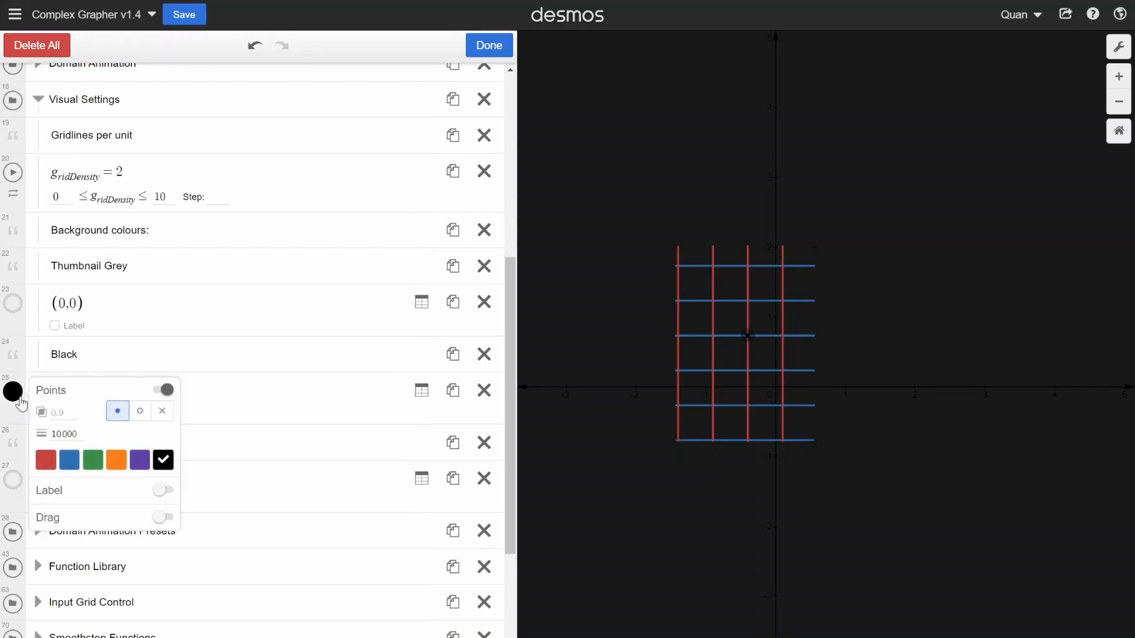
left_click(21, 405)
left_click(18, 488)
left_click(18, 488)
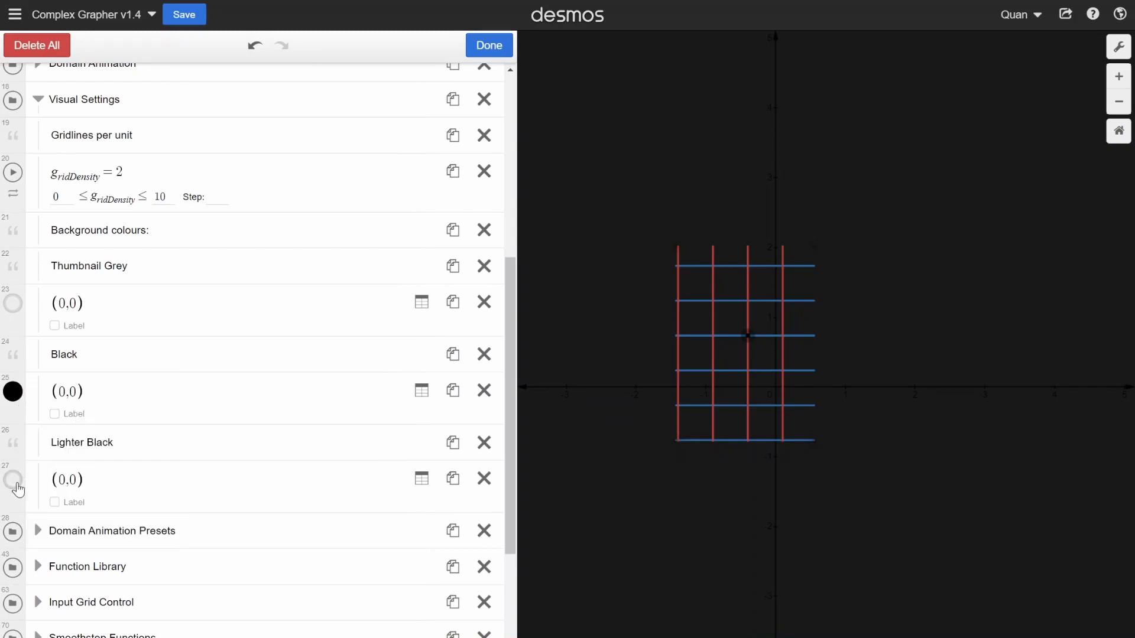
left_click(488, 46)
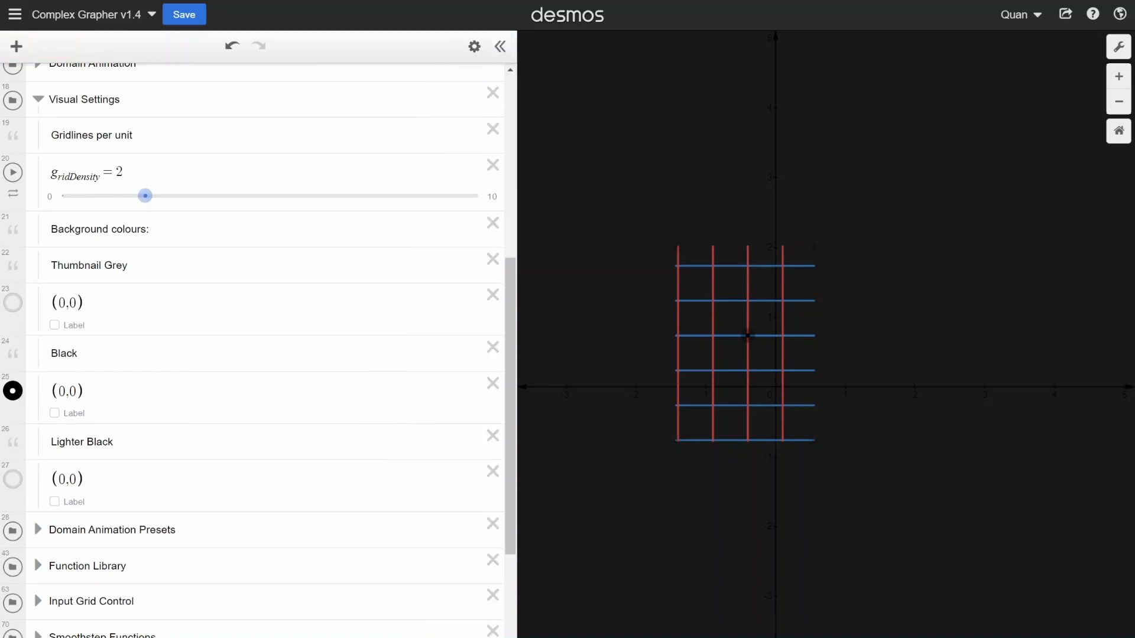
- Collapse the Visual Settings folder
scroll(48, 330, "up", 4)
left_click(38, 325)
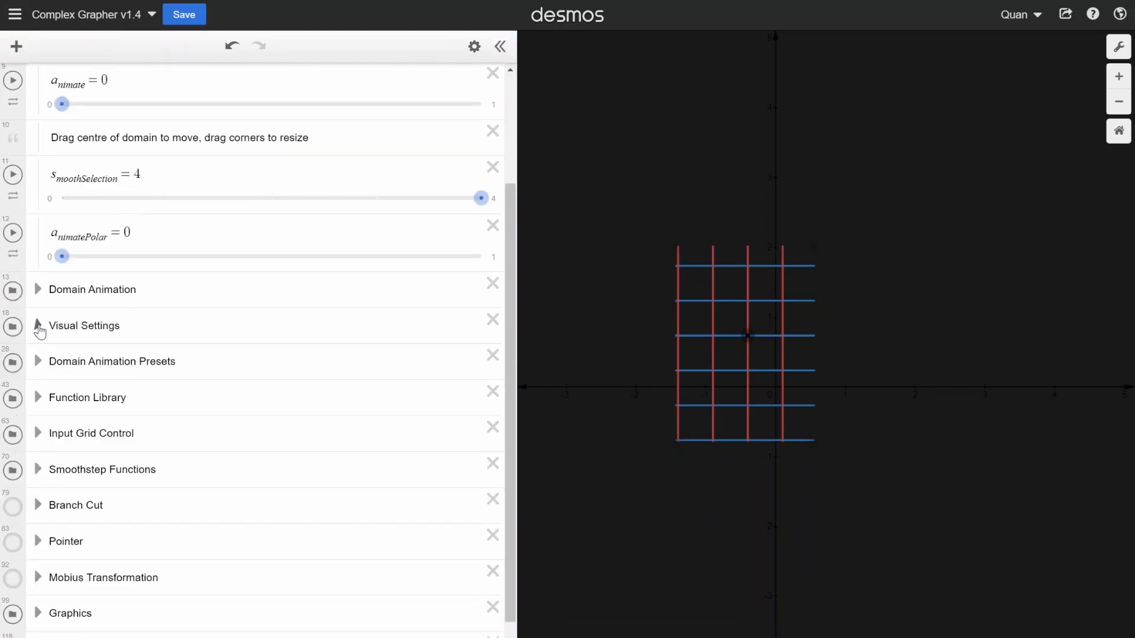
- Open the Input Grid Control folder and set x_midInput and y_midInput to 0
scroll(41, 302, "up", 1)
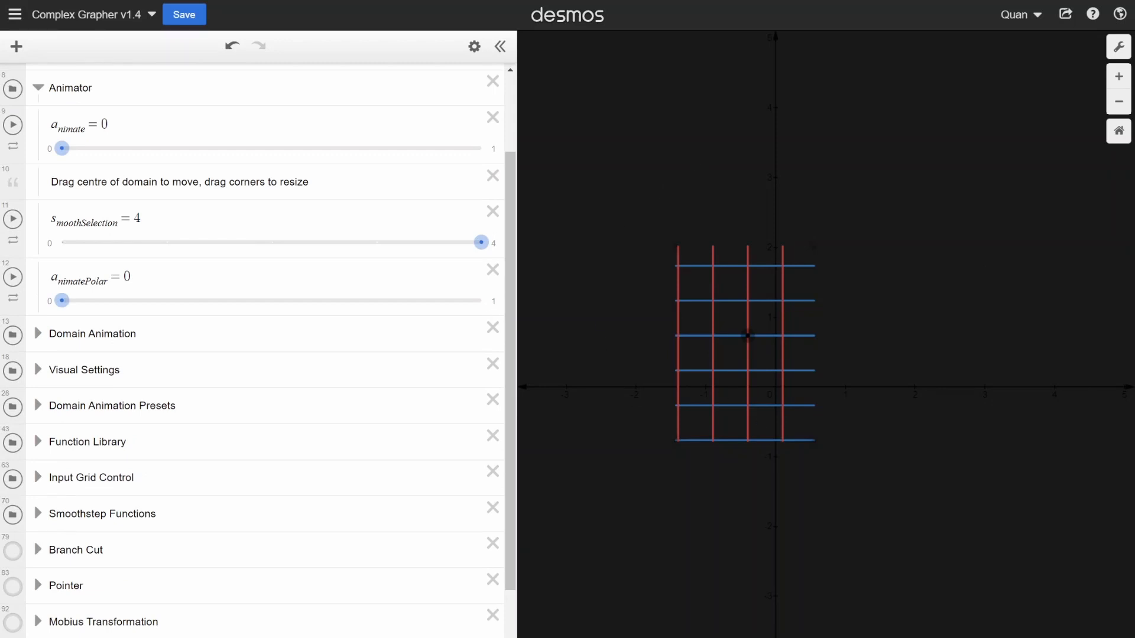
scroll(38, 379, "down", 2)
left_click(37, 371)
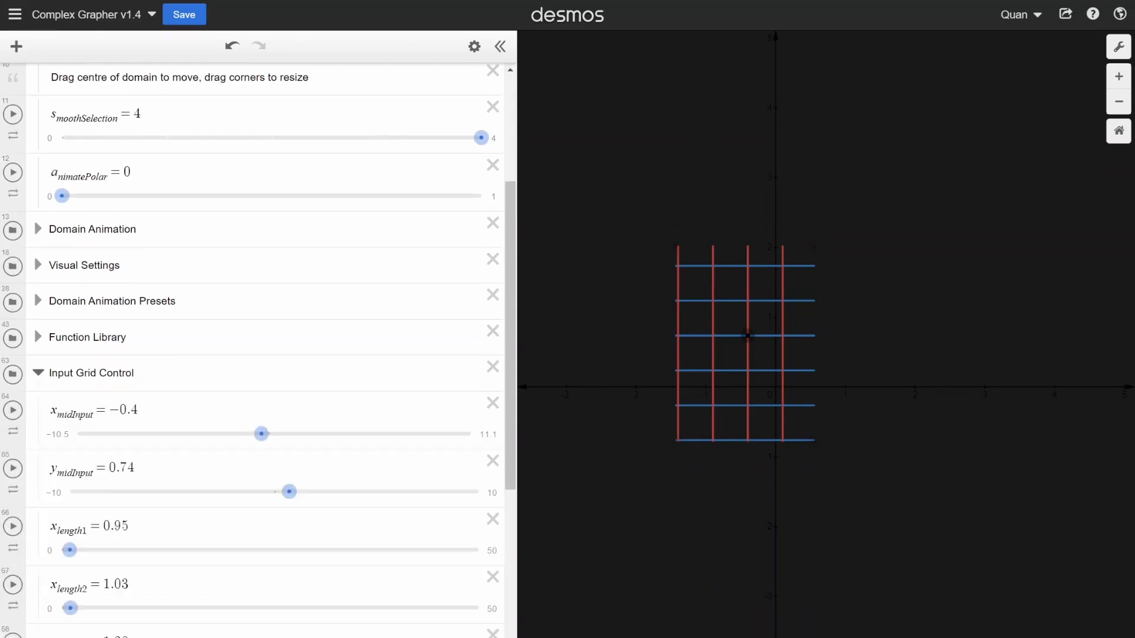
scroll(195, 408, "down", 3)
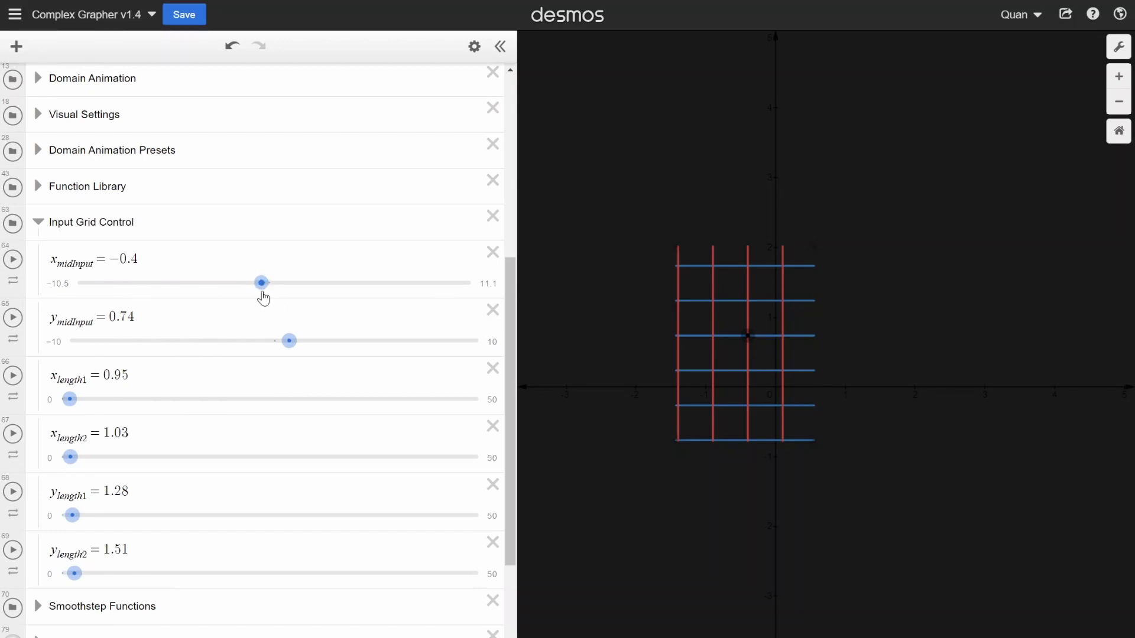
left_click_drag(262, 283, 269, 299)
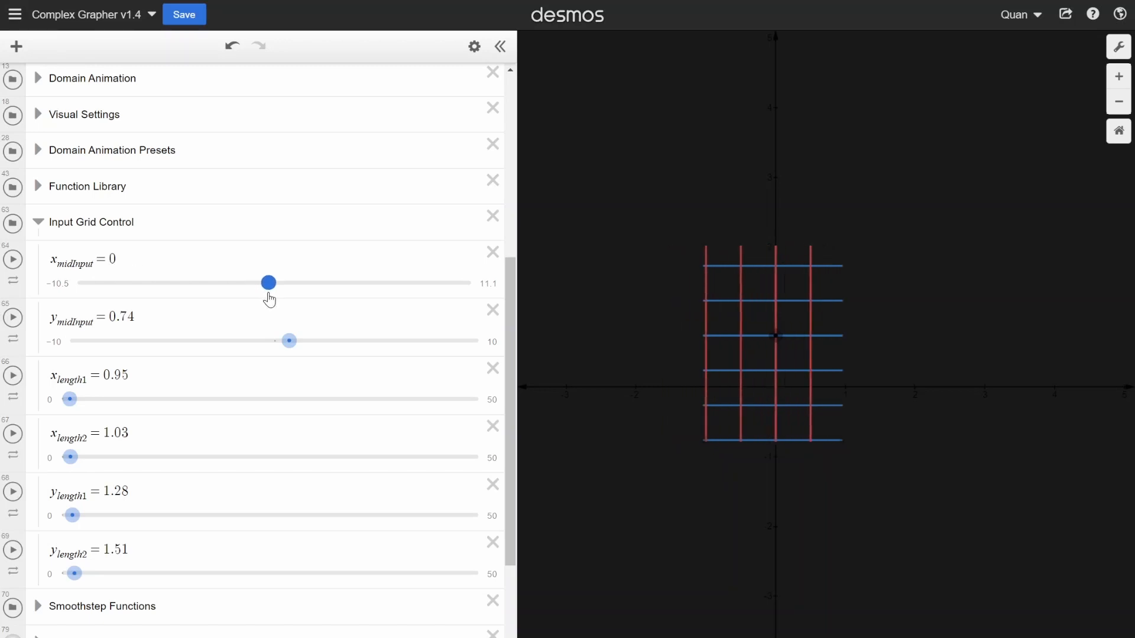
left_click(275, 340)
- Set x_length1, x_length2, y_length1 and y_length2 to 1 and collapse the Input Grid Control folder
scroll(254, 349, "down", 1)
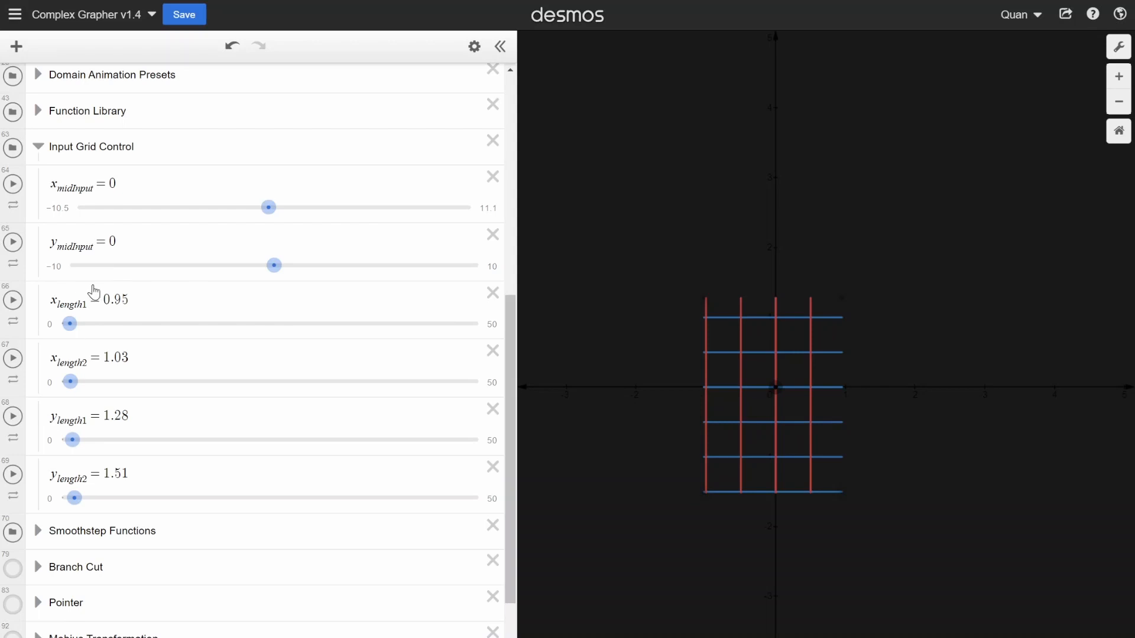
mouse_move(70, 324)
left_mouse_down()
mouse_move(93, 325)
mouse_move(72, 321)
left_mouse_up()
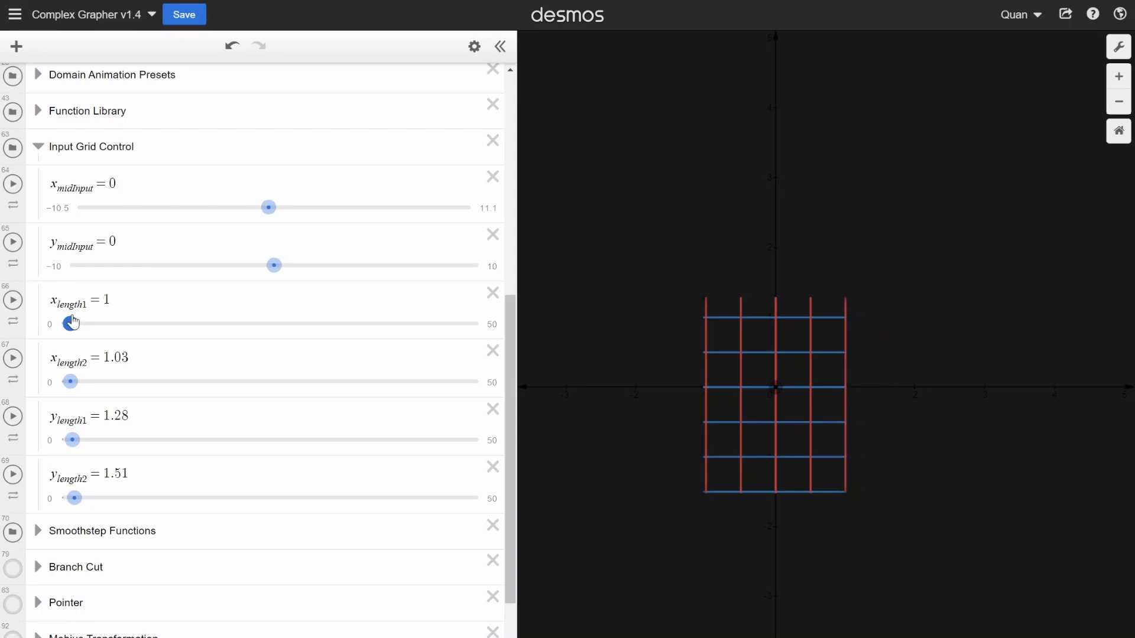
left_click_drag(71, 383, 70, 383)
left_click(72, 441)
left_click_drag(73, 443, 71, 443)
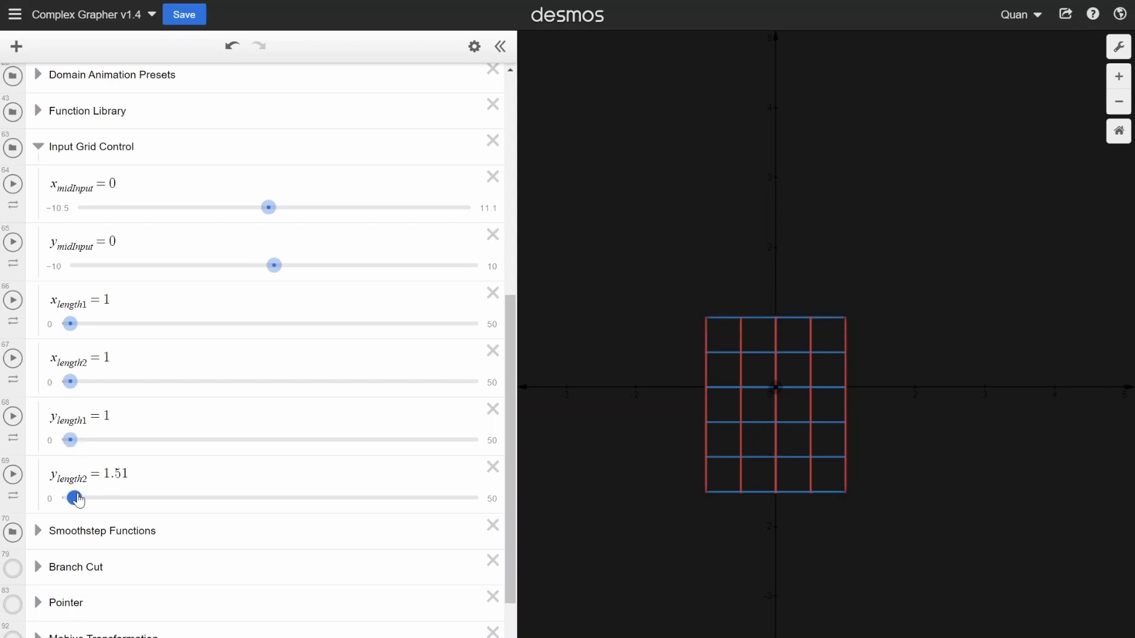
left_click_drag(79, 501, 75, 502)
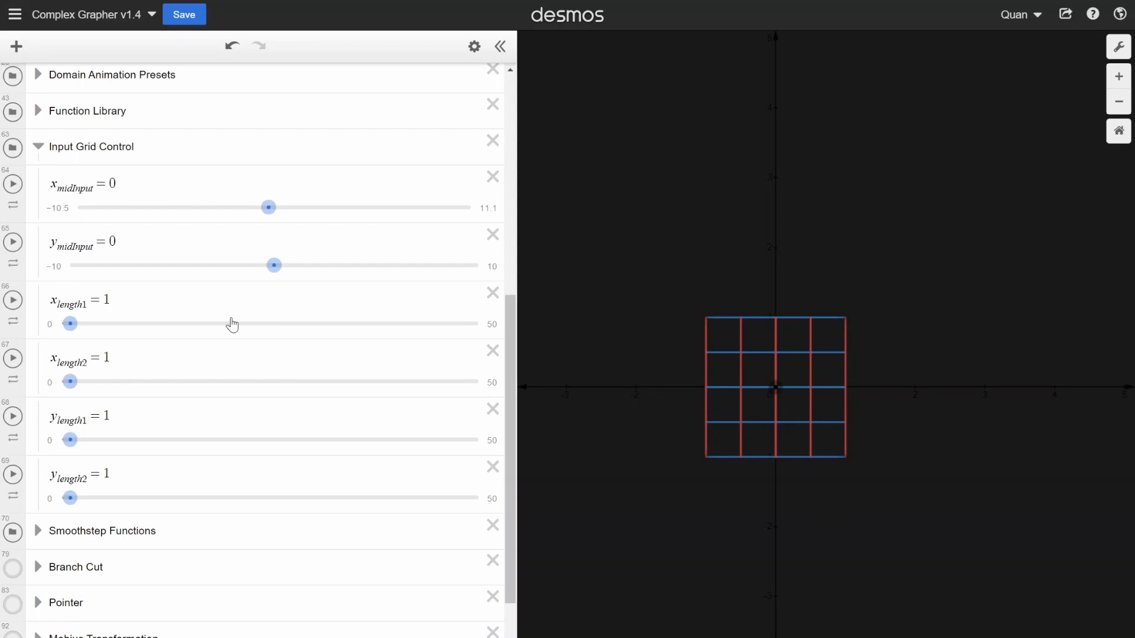
left_click(38, 147)
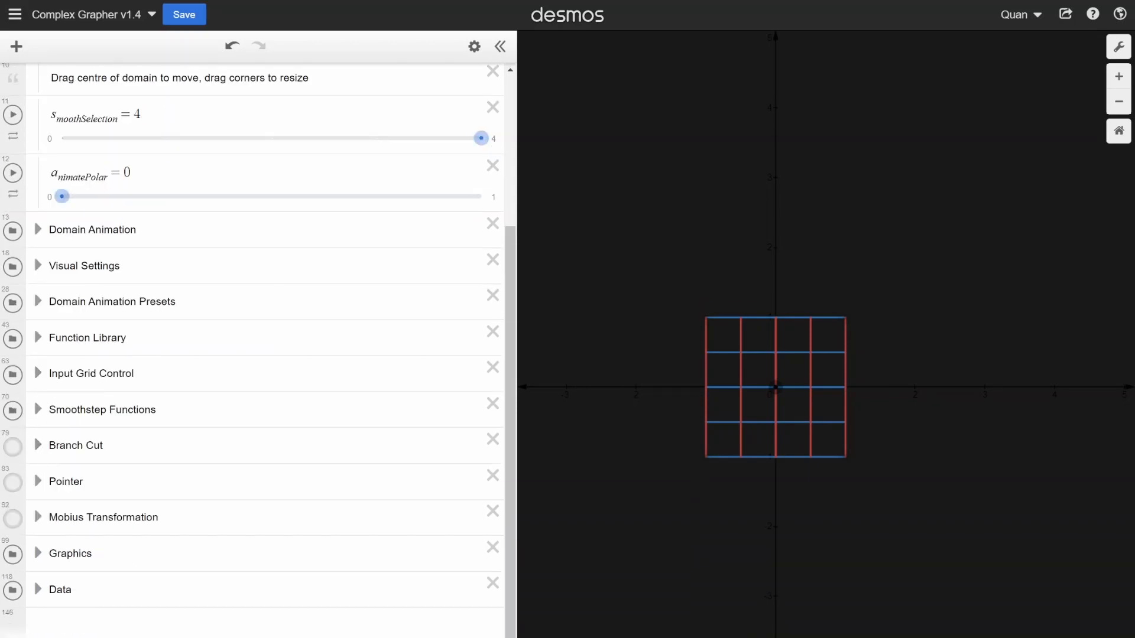
left_click(33, 375)
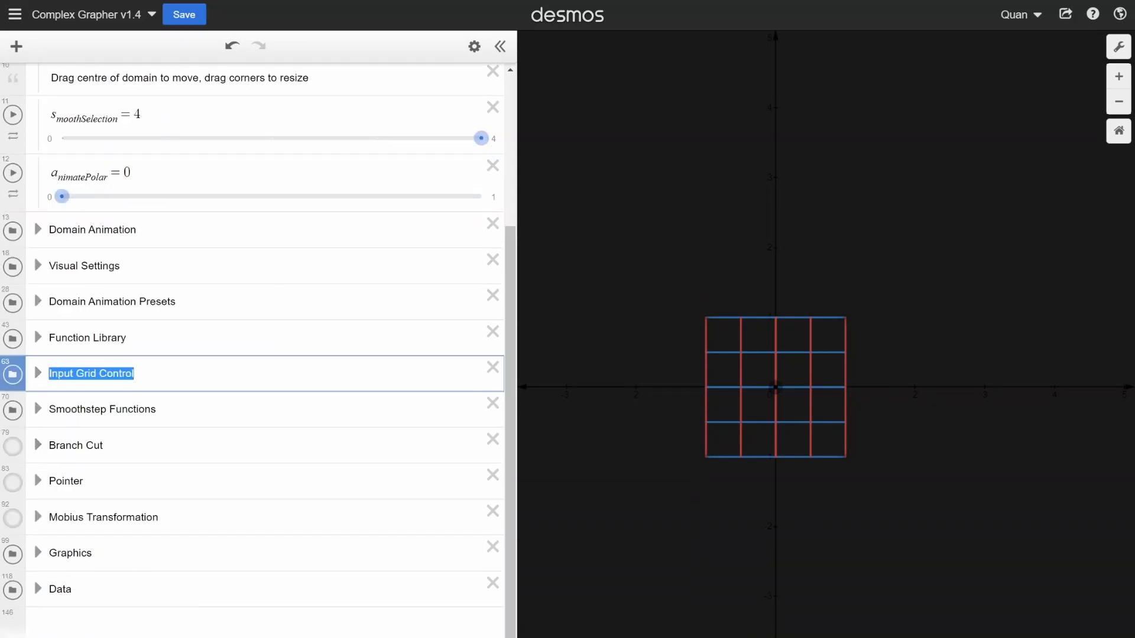
left_click_drag(148, 338, 46, 337)
left_click(184, 302)
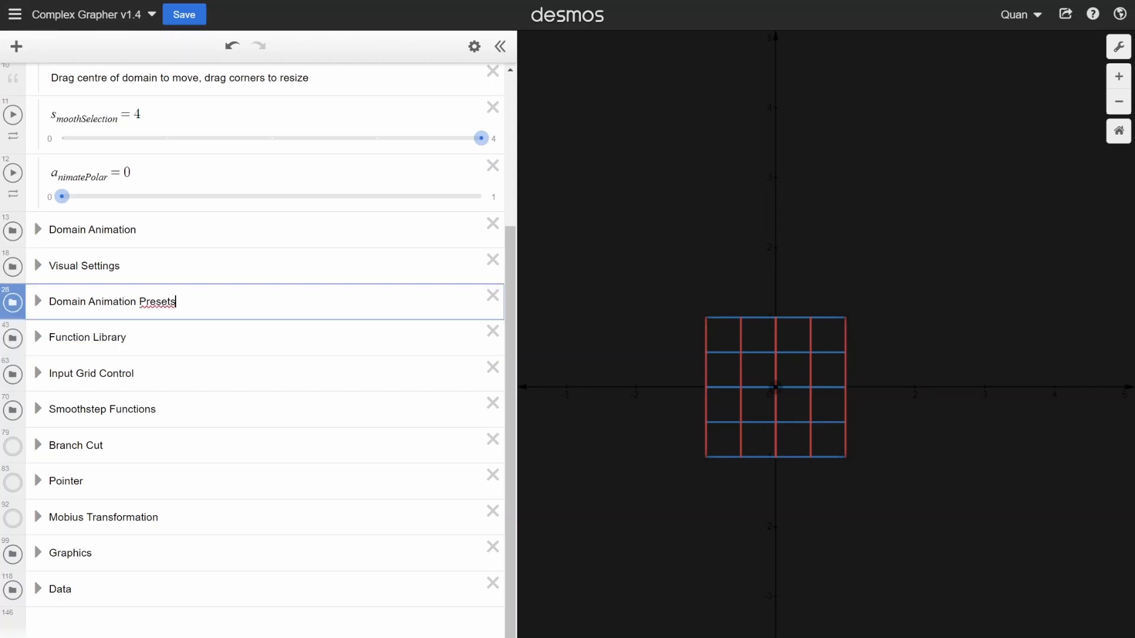
- Set the s_moothSelection slider in the Animator folder to 0
scroll(184, 302, "up", 4)
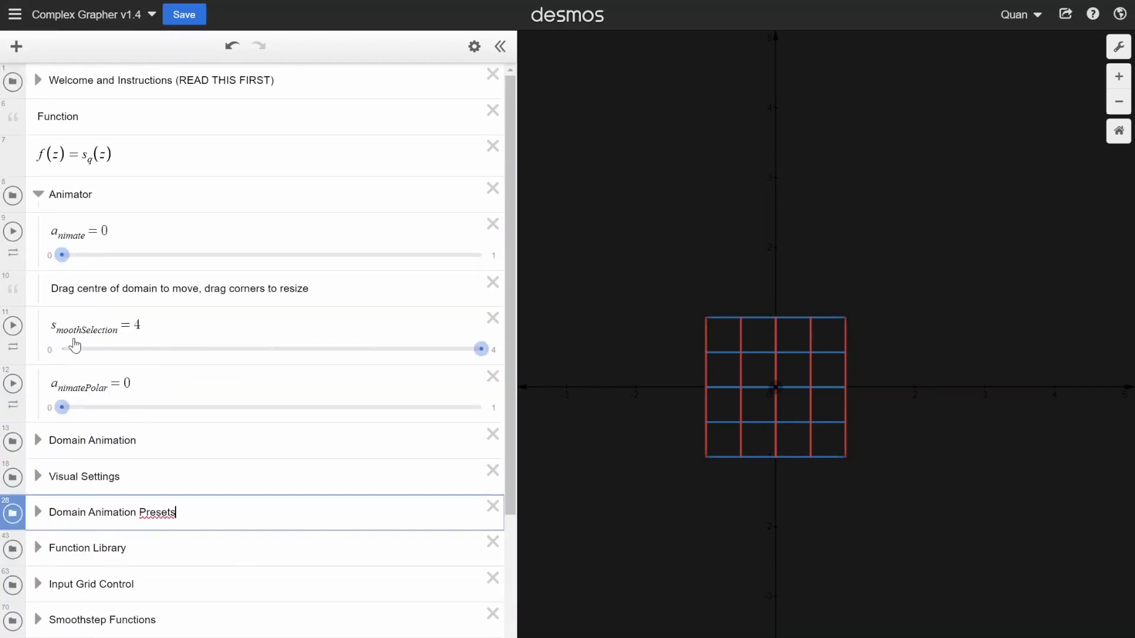
left_click_drag(171, 326, 57, 329)
left_click(166, 326)
left_click_drag(166, 327, 47, 327)
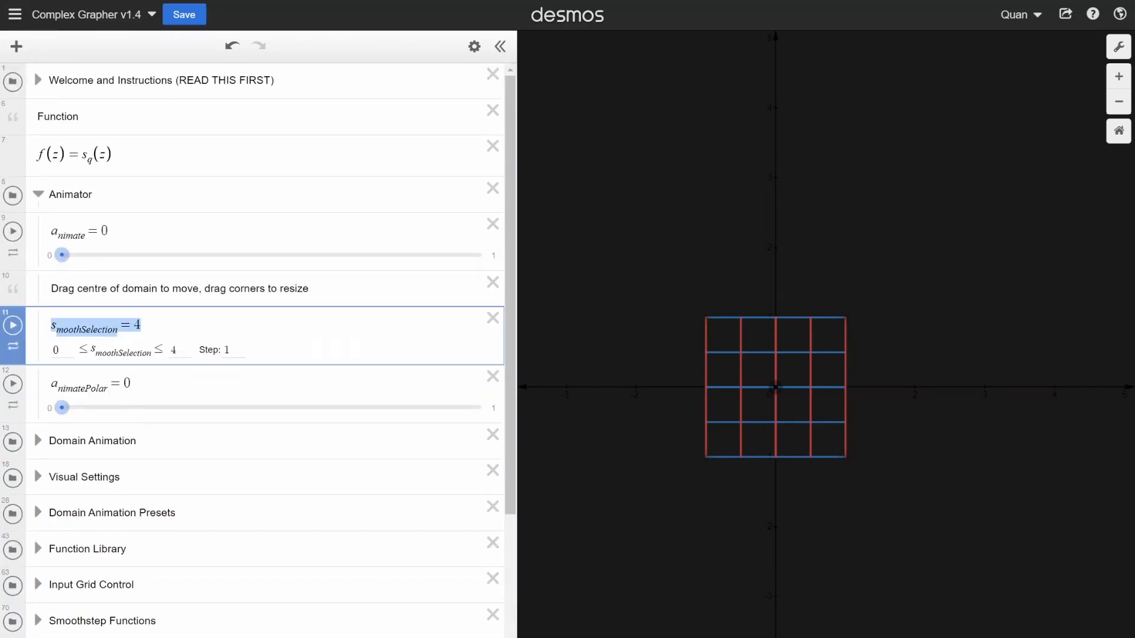
left_click(145, 326)
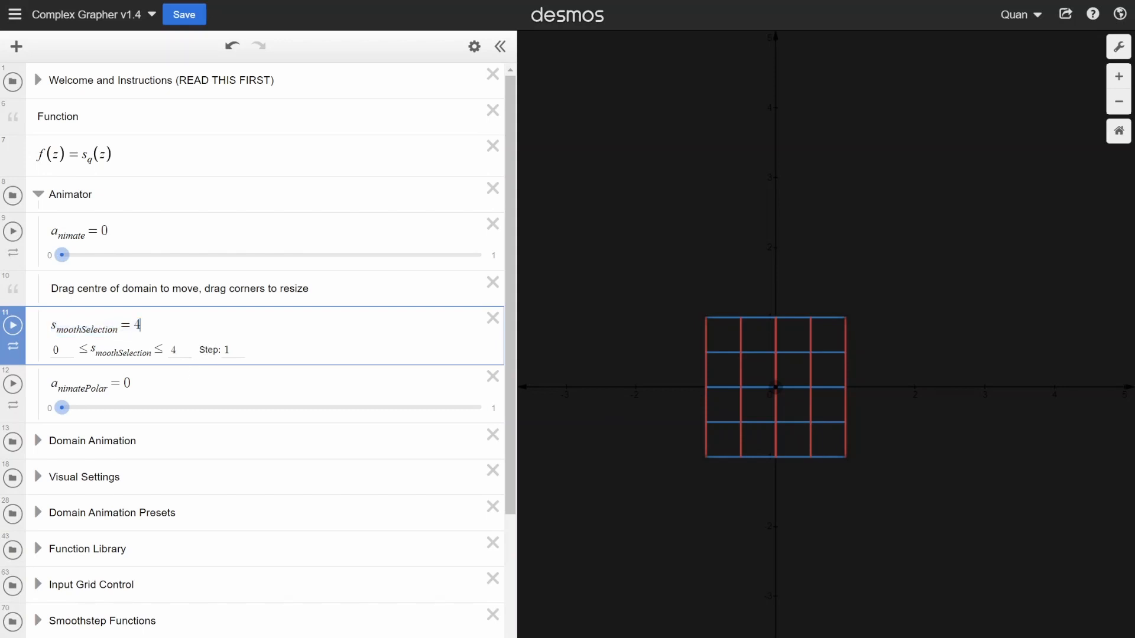
left_click(228, 422)
left_click(92, 351)
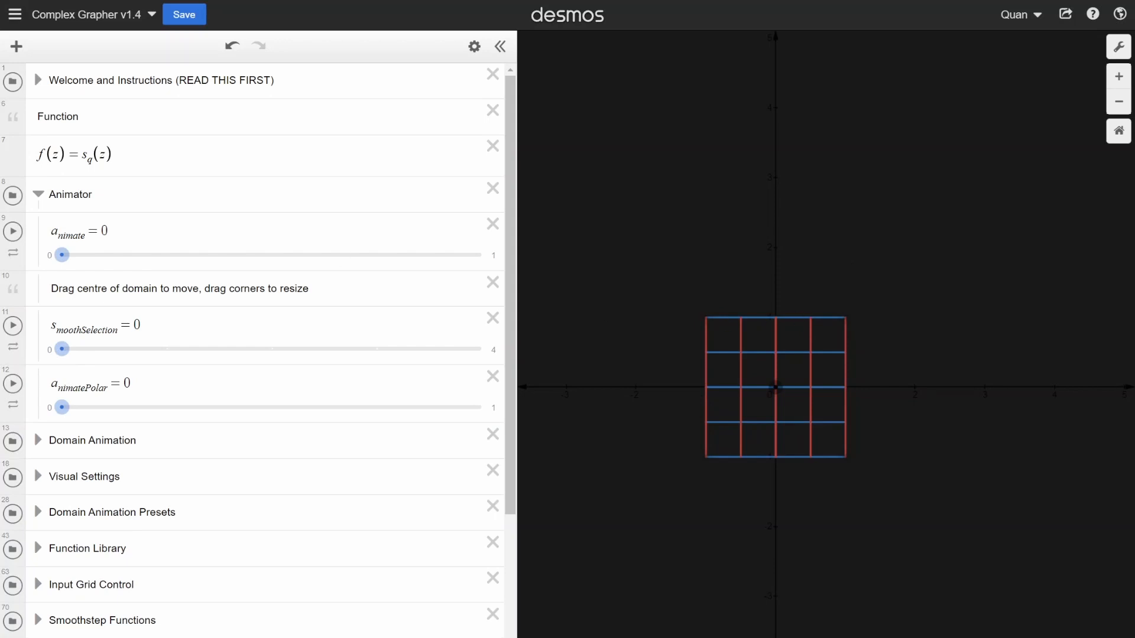
- Play the a_nimate slider and raise s_moothSelection to 1 and finally to 4 while the animation runs
left_click(13, 232)
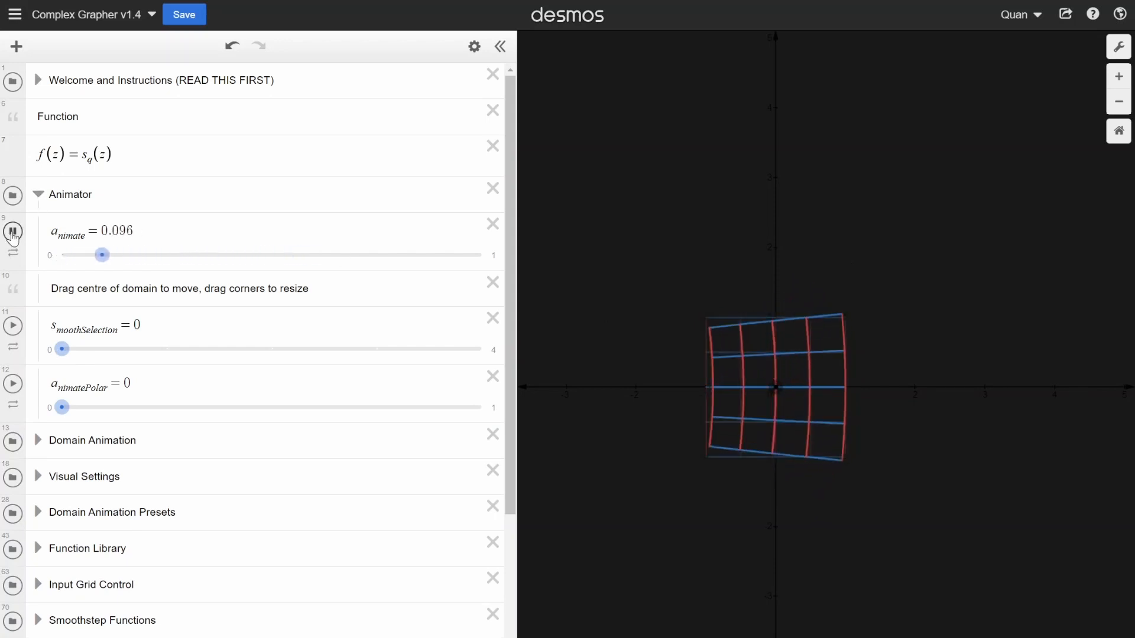
scroll(803, 353, "up", 2)
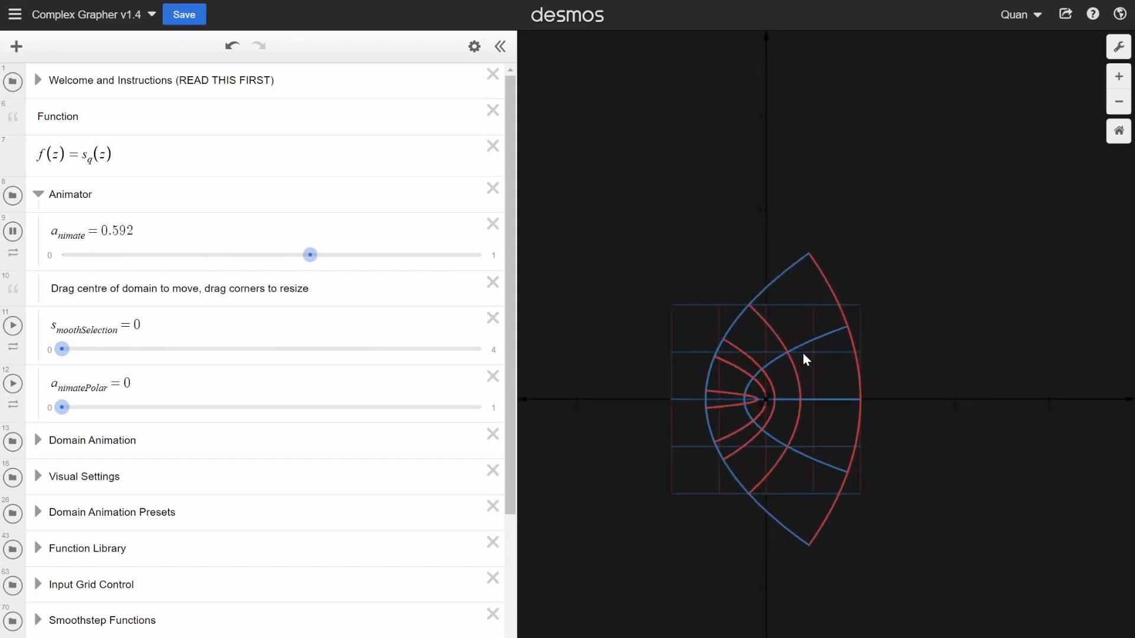
scroll(657, 342, "up", 1)
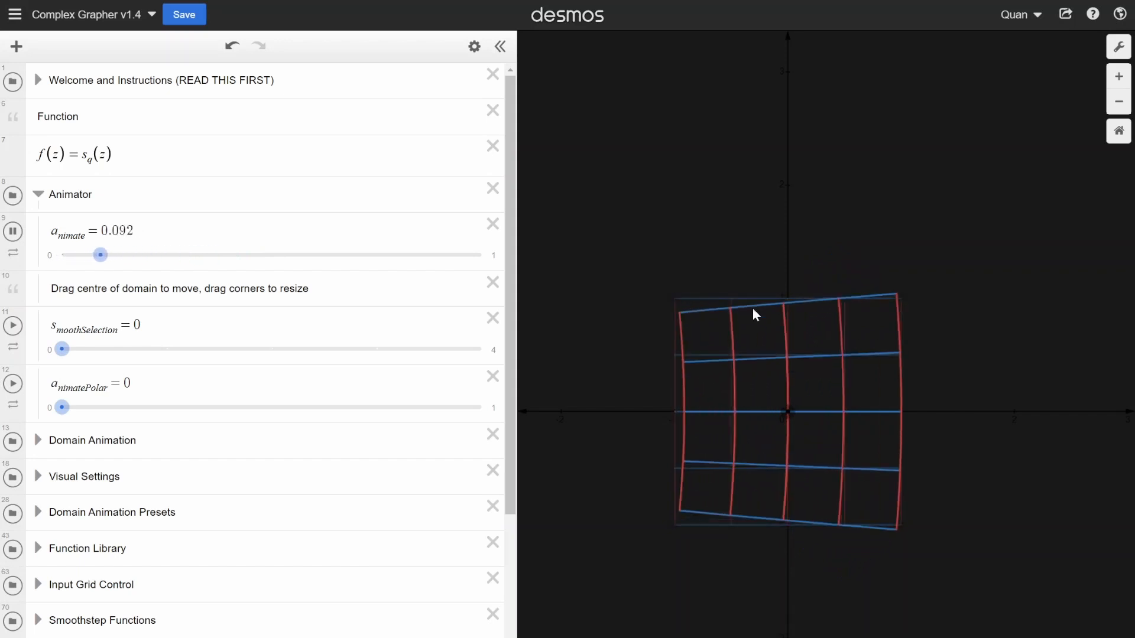
scroll(778, 353, "down", 3)
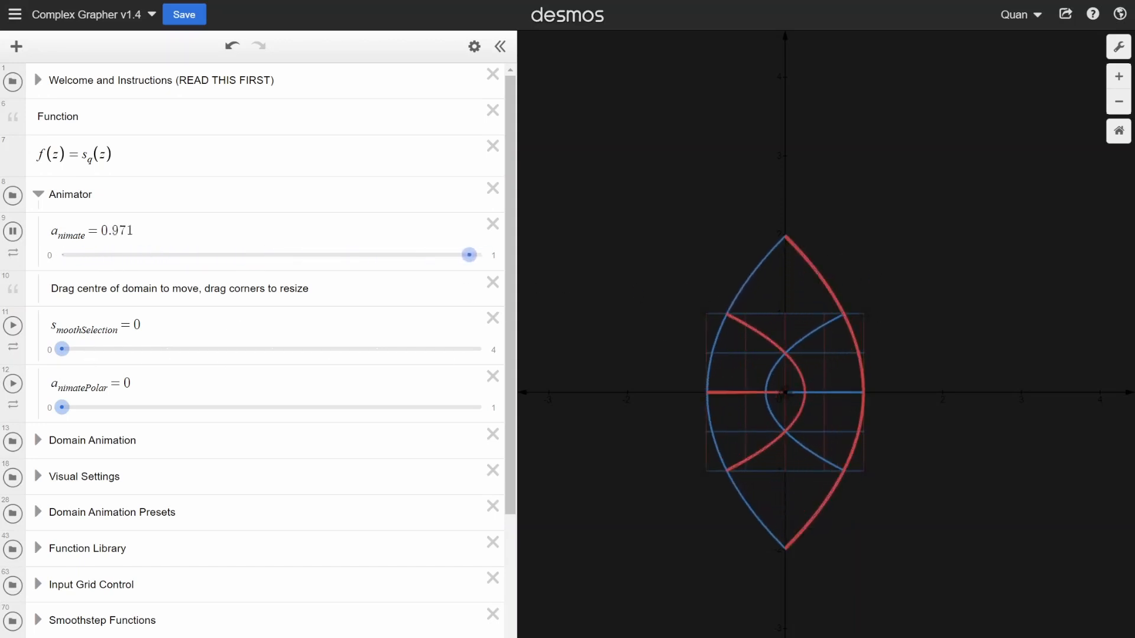
left_click(125, 353)
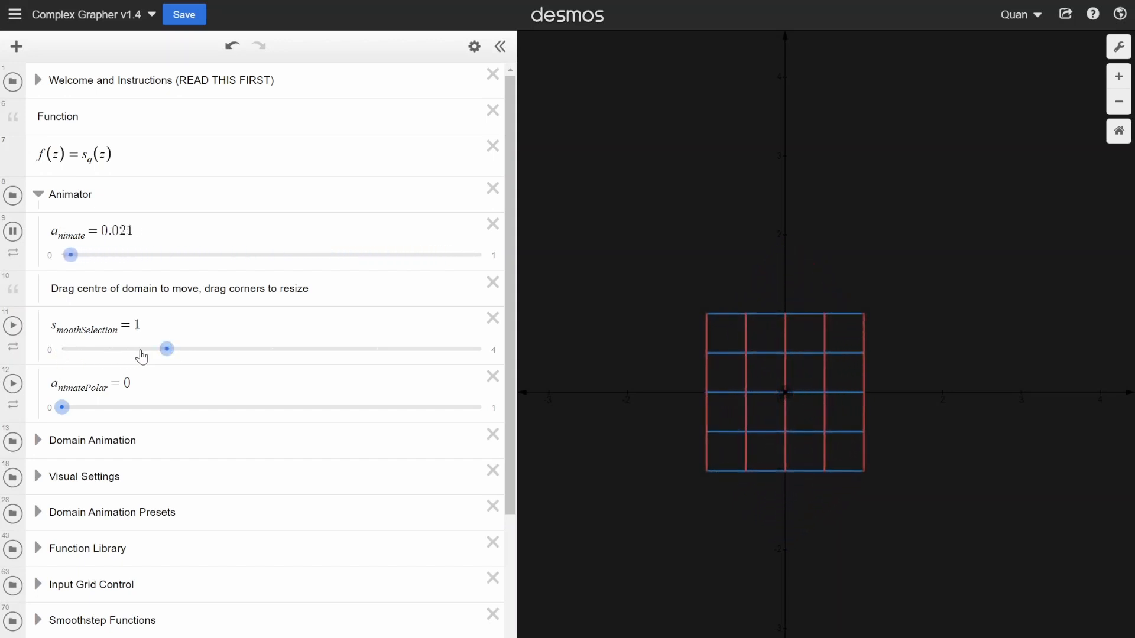
left_click(248, 357)
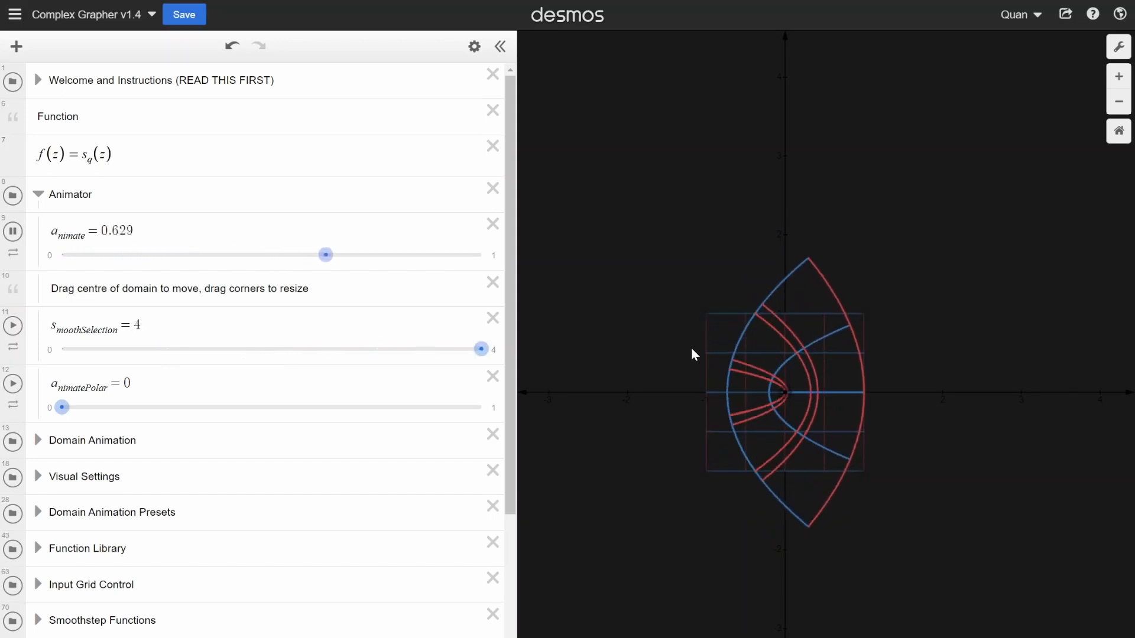
- Open the Smoothstep Functions folder and widen the expression list to examine the full smoothstep formulas
scroll(56, 348, "down", 1)
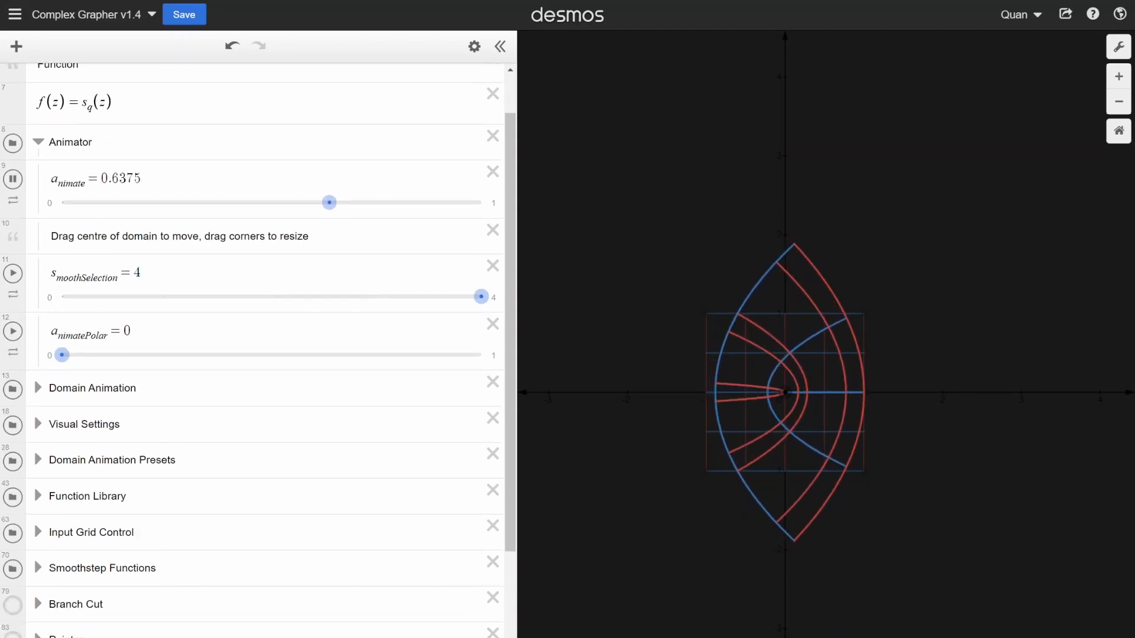
scroll(254, 348, "down", 3)
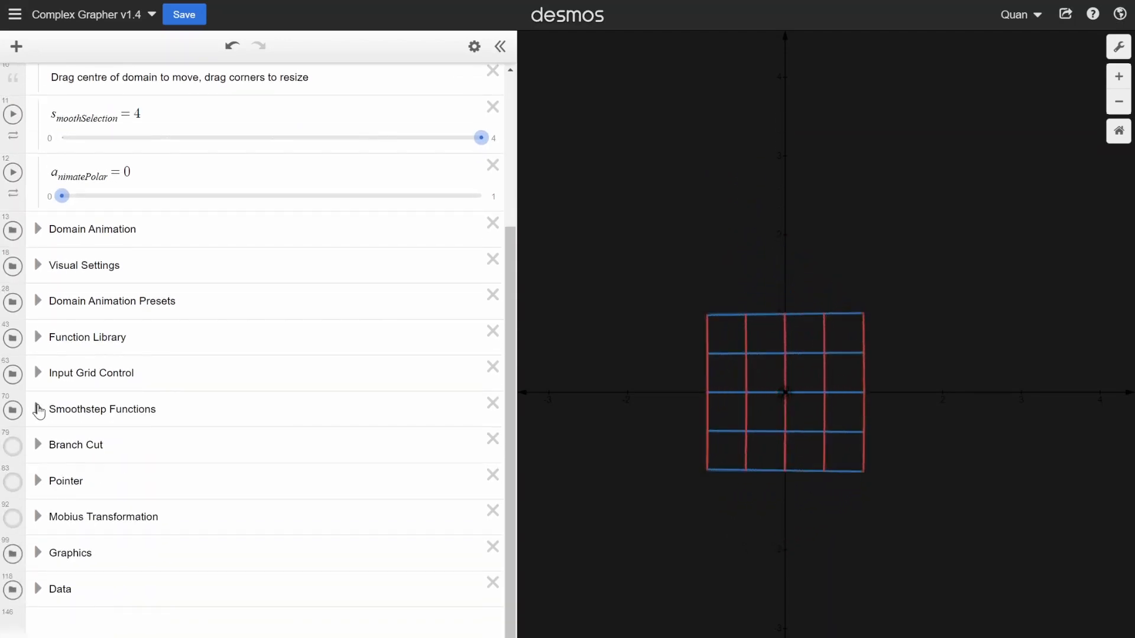
left_click(38, 409)
scroll(84, 380, "down", 4)
scroll(255, 402, "up", 1)
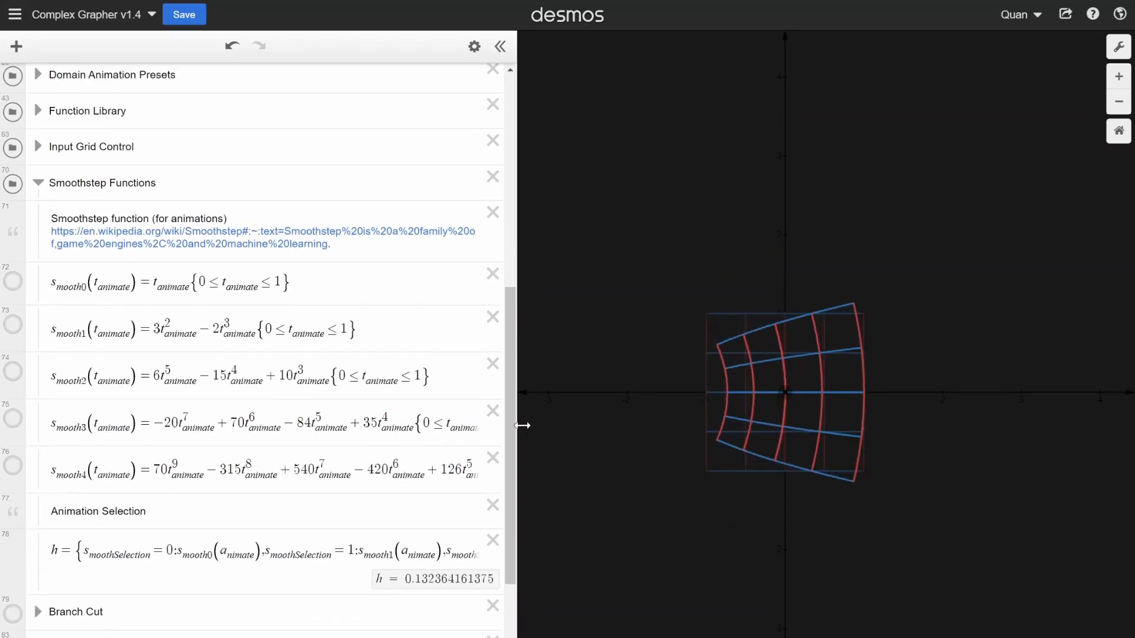
left_click_drag(519, 425, 670, 436)
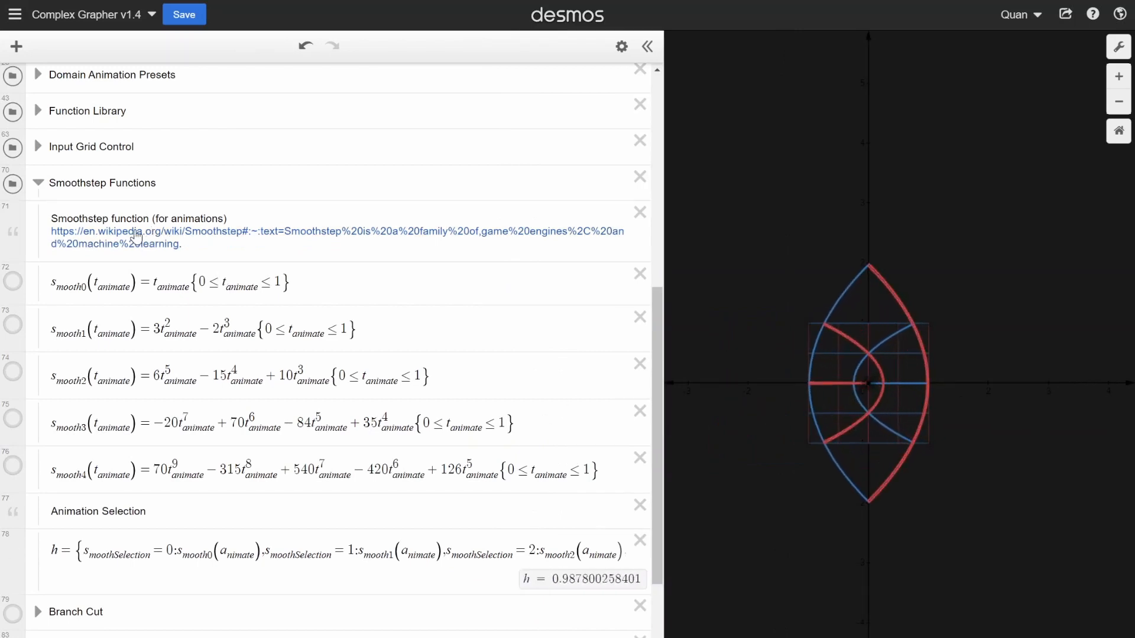
- Narrow the expression list to about a third of the window and collapse the Smoothstep Functions folder
left_click_drag(668, 331, 363, 334)
scroll(65, 296, "up", 3)
left_click(39, 410)
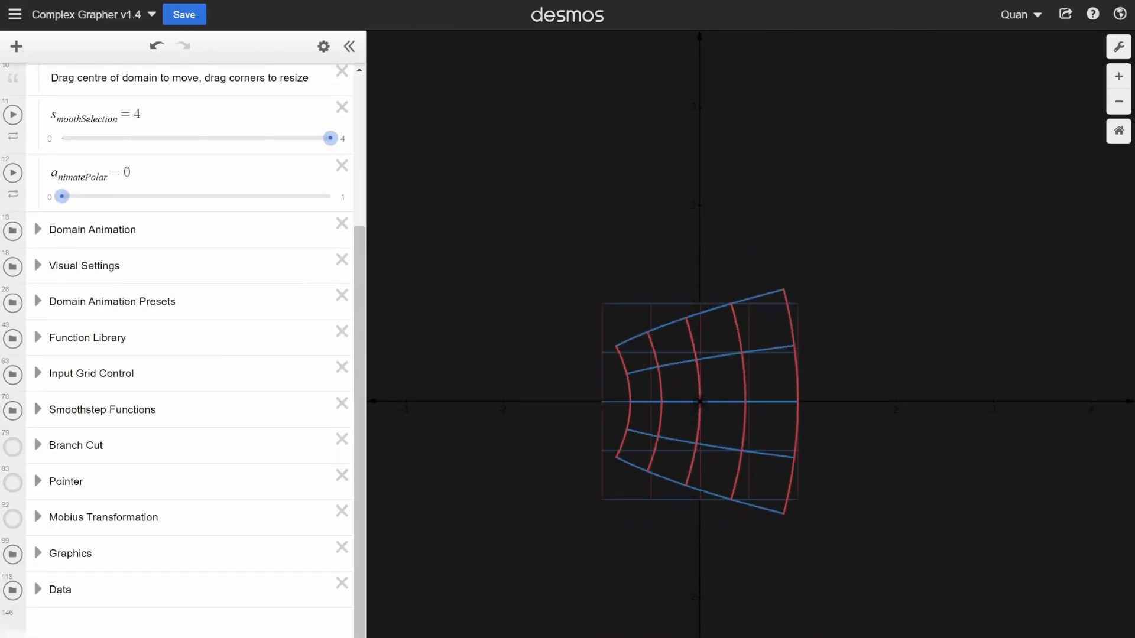
- Stop the running animation, set a_nimate to 1 and collapse the Animator folder
scroll(154, 396, "up", 4)
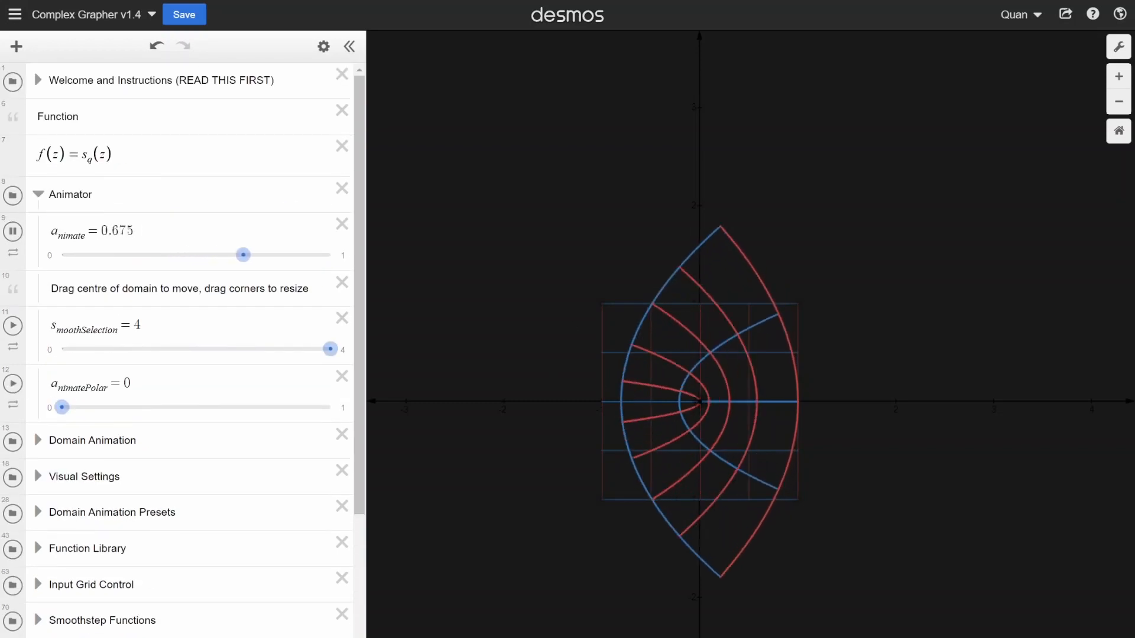
left_click(12, 231)
left_click_drag(281, 268, 430, 269)
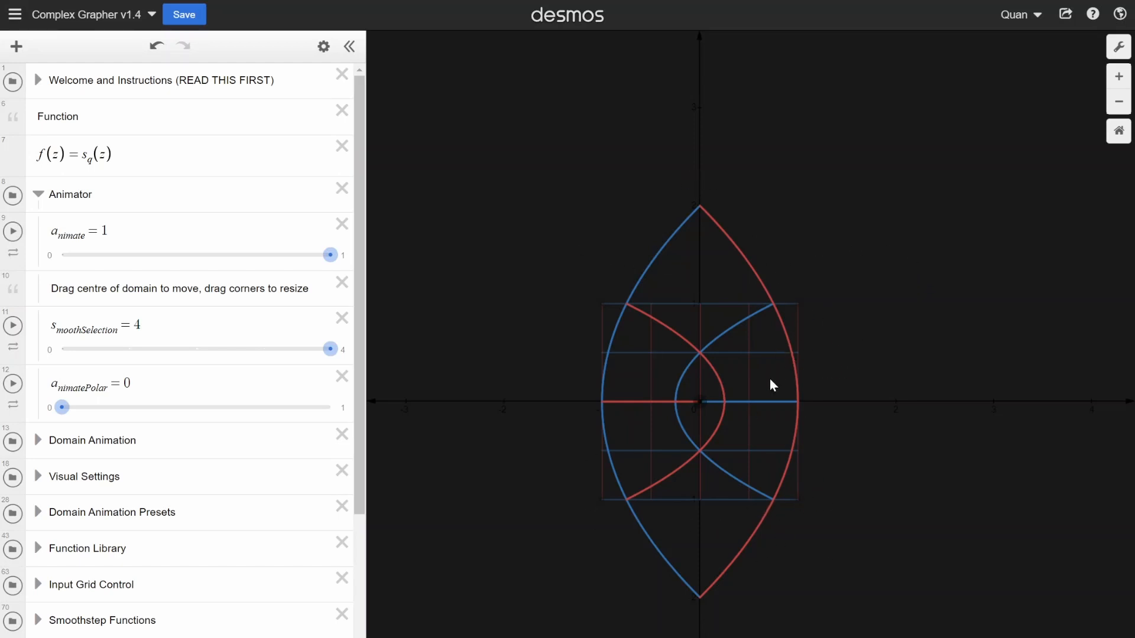
left_click(38, 197)
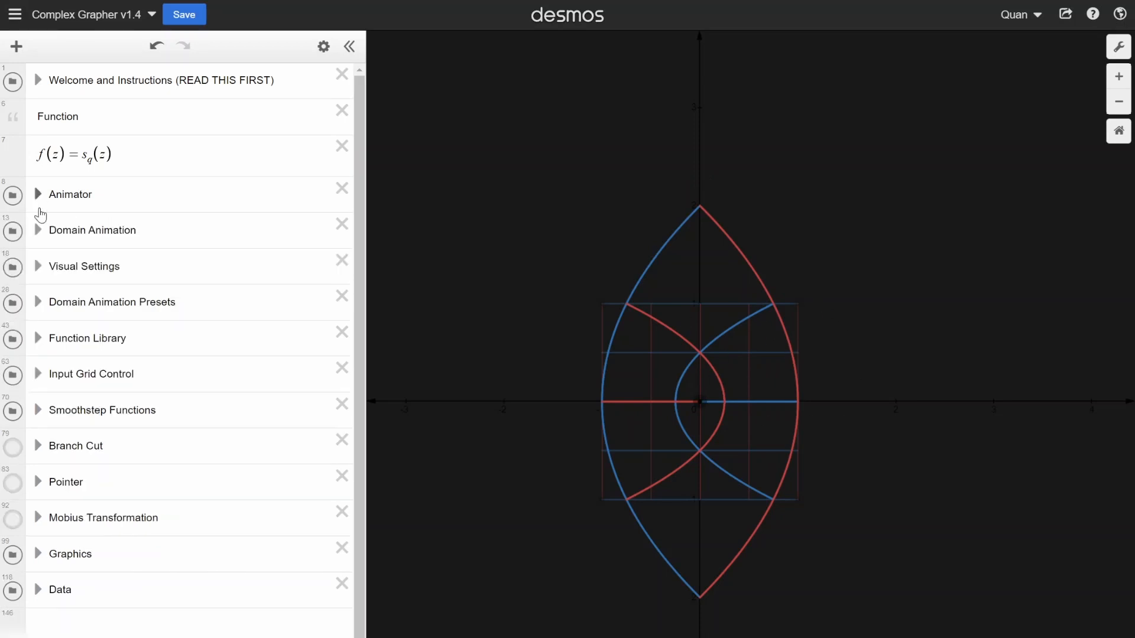
- Open the Domain Animation folder and set a_nimateDomain to 1 to move the domain along its path
left_click(38, 234)
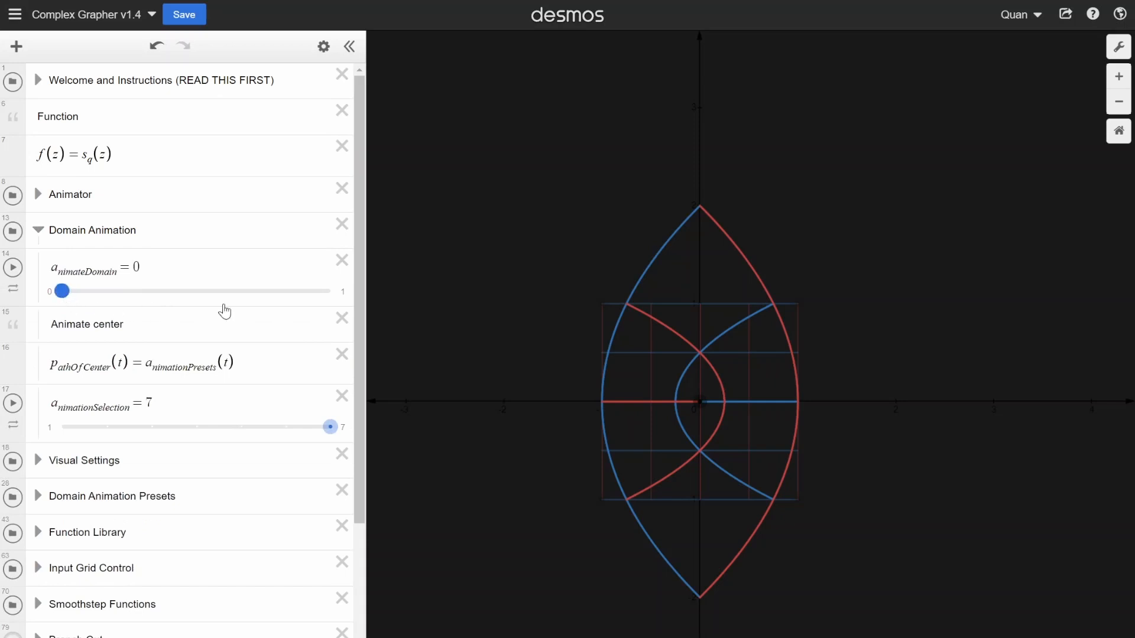
left_click_drag(224, 307, 15, 301)
left_click_drag(373, 324, 429, 324)
scroll(578, 330, "down", 7)
left_click_drag(610, 423, 629, 386)
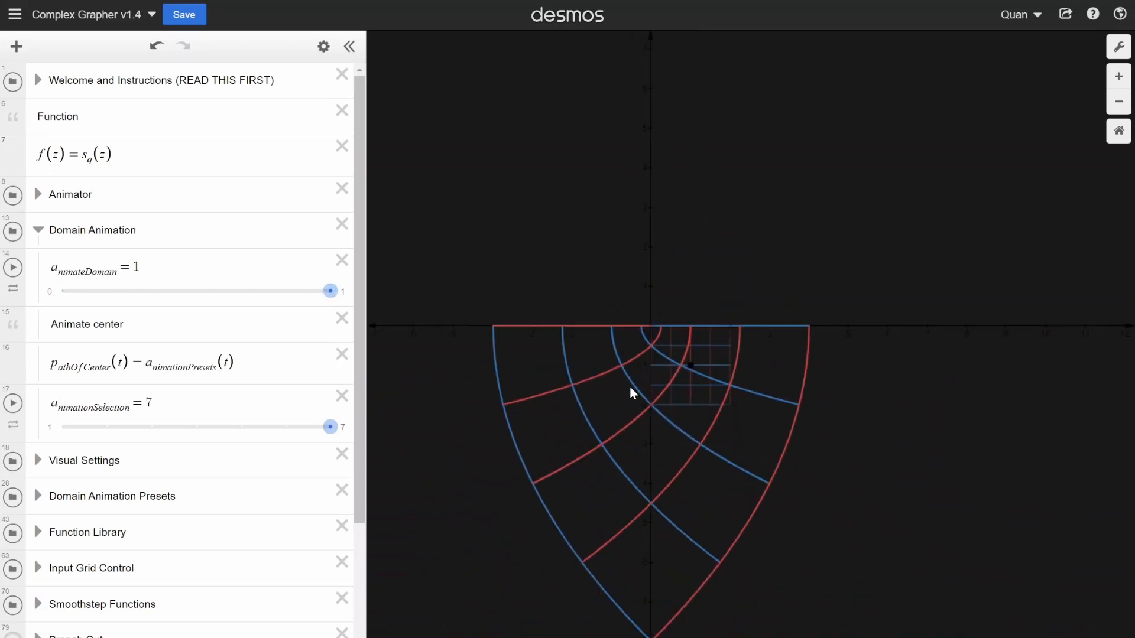
scroll(520, 302, "up", 1)
scroll(520, 307, "down", 1)
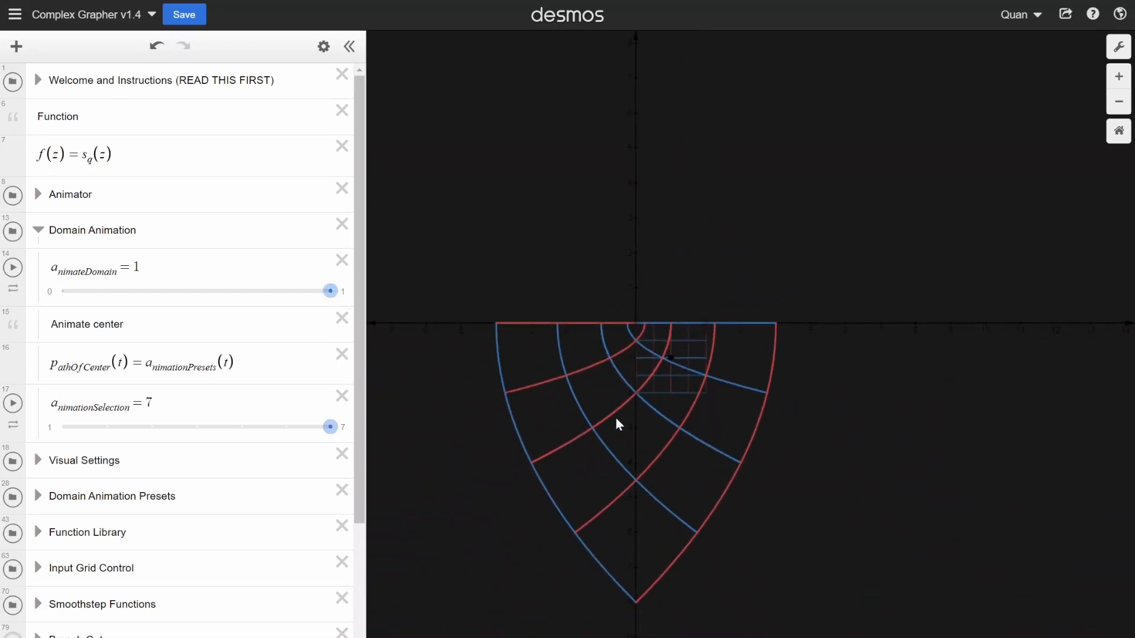
scroll(665, 381, "up", 2)
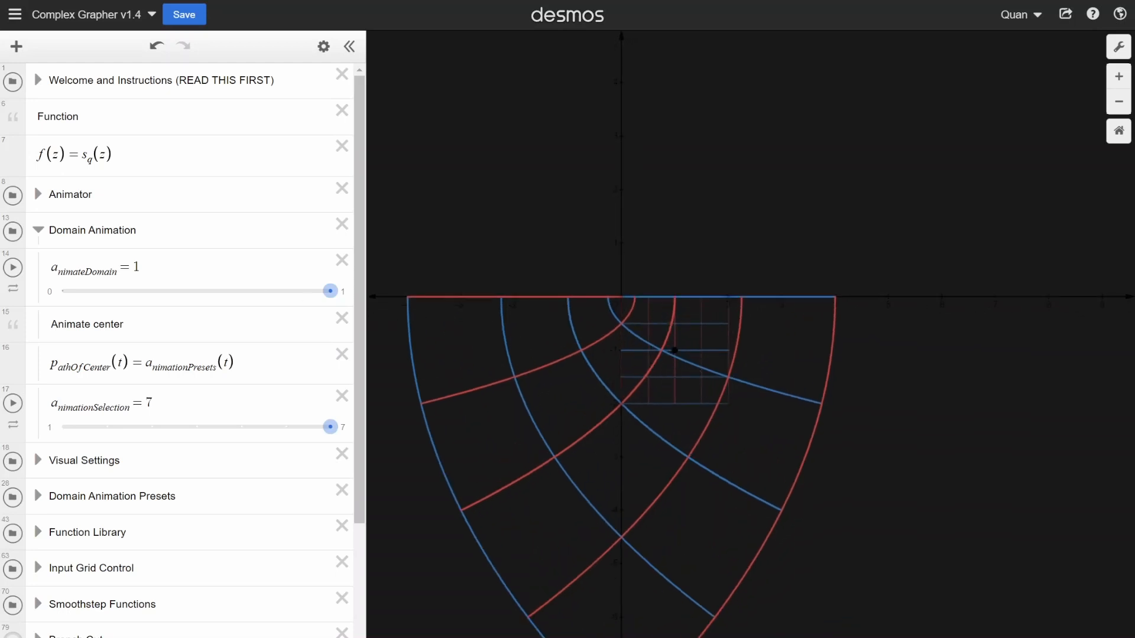
- Highlight the p_athOfCenter(t) definition in the Domain Animation folder
scroll(211, 315, "down", 1)
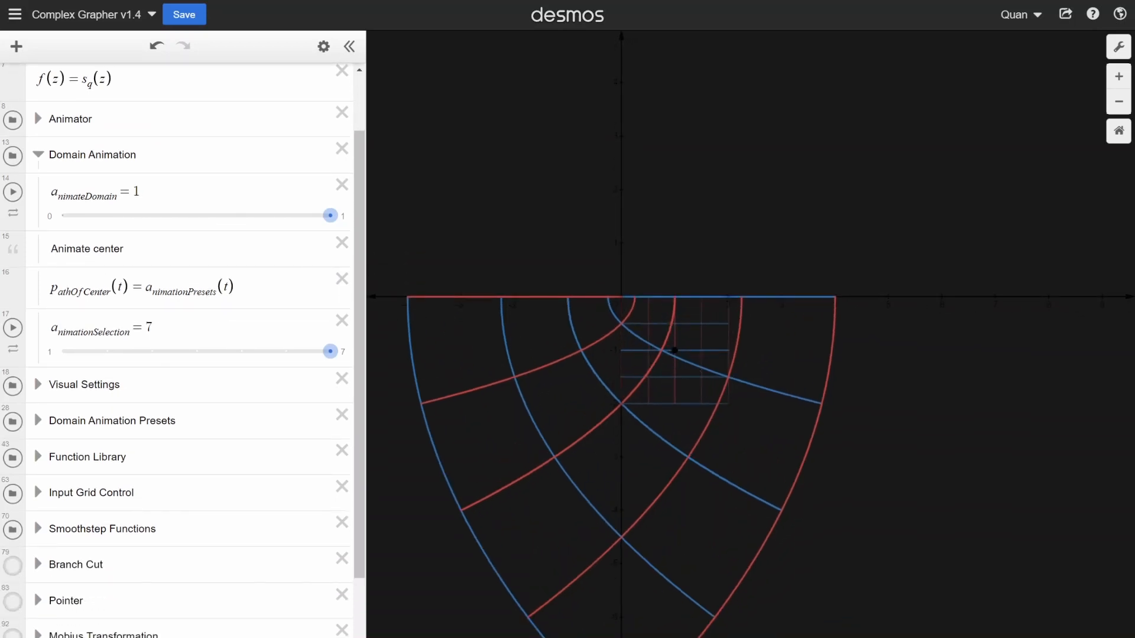
left_click_drag(50, 289, 217, 289)
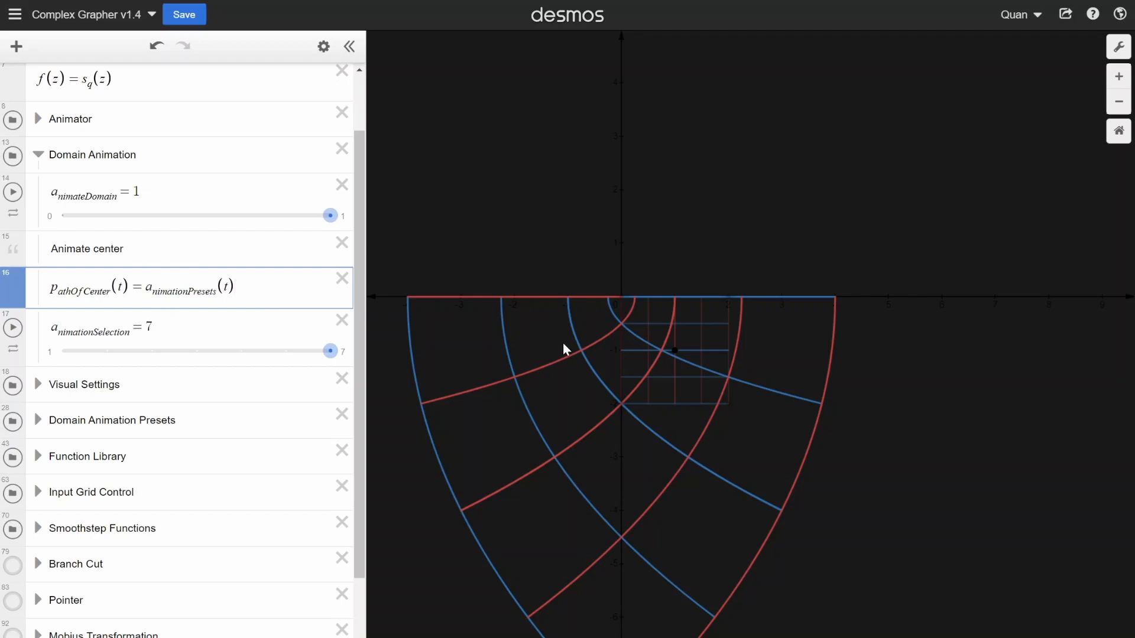
- Open the Domain Animation Presets folder, review the preset path definitions and highlight the a_nimationSquare(t) reference in a_nimation7(t)
scroll(677, 350, "up", 3)
scroll(686, 368, "down", 3)
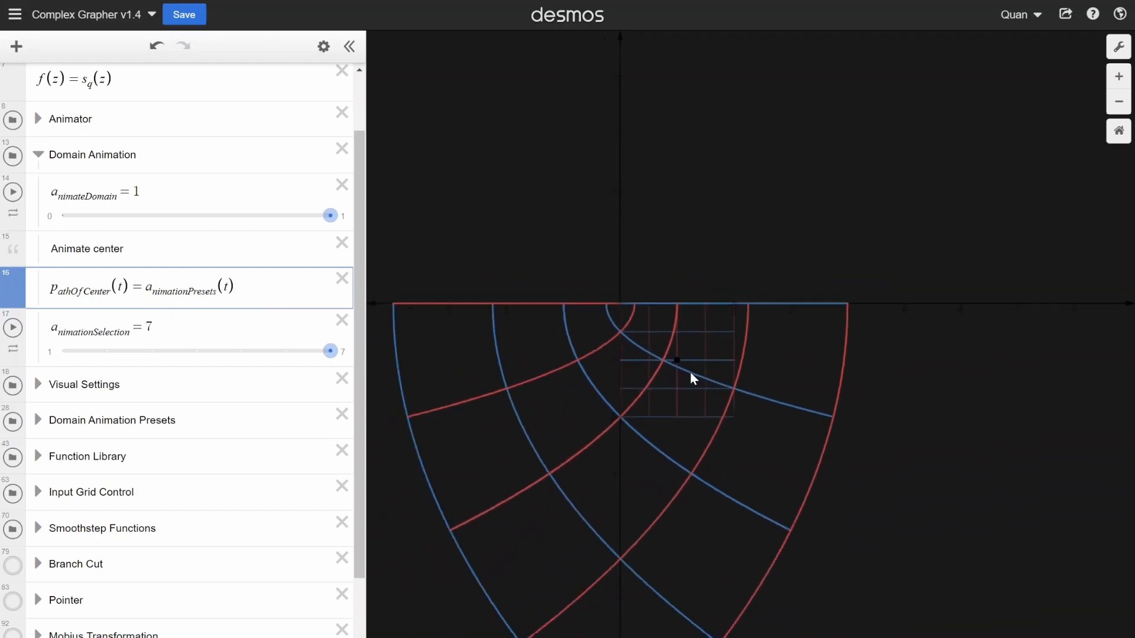
left_click(37, 420)
scroll(105, 396, "down", 5)
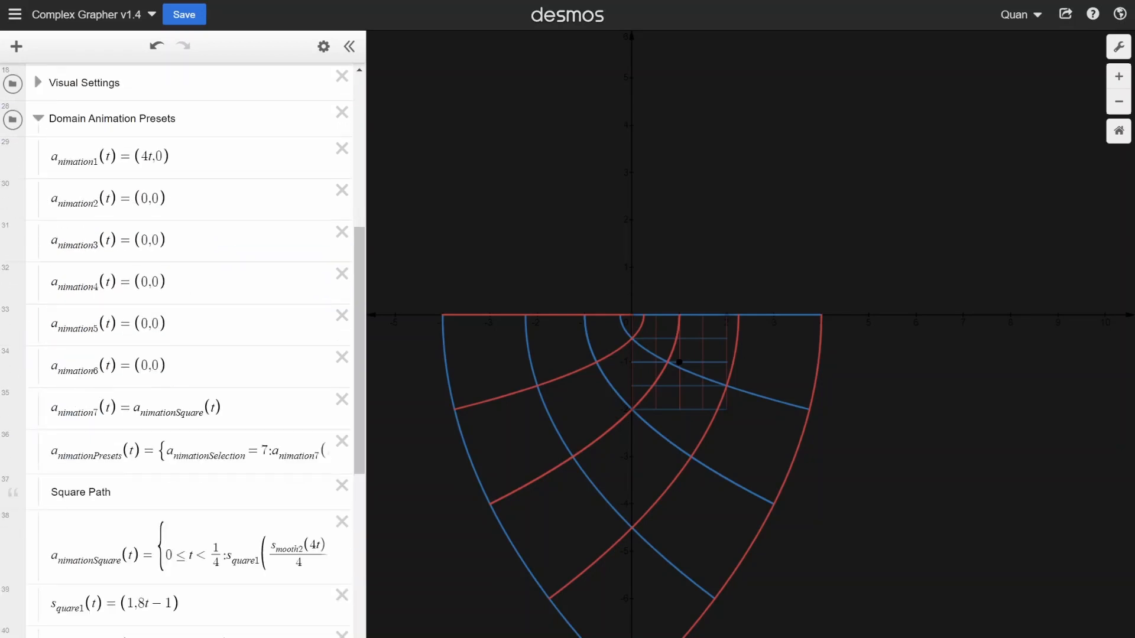
scroll(177, 349, "up", 1)
scroll(178, 349, "down", 4)
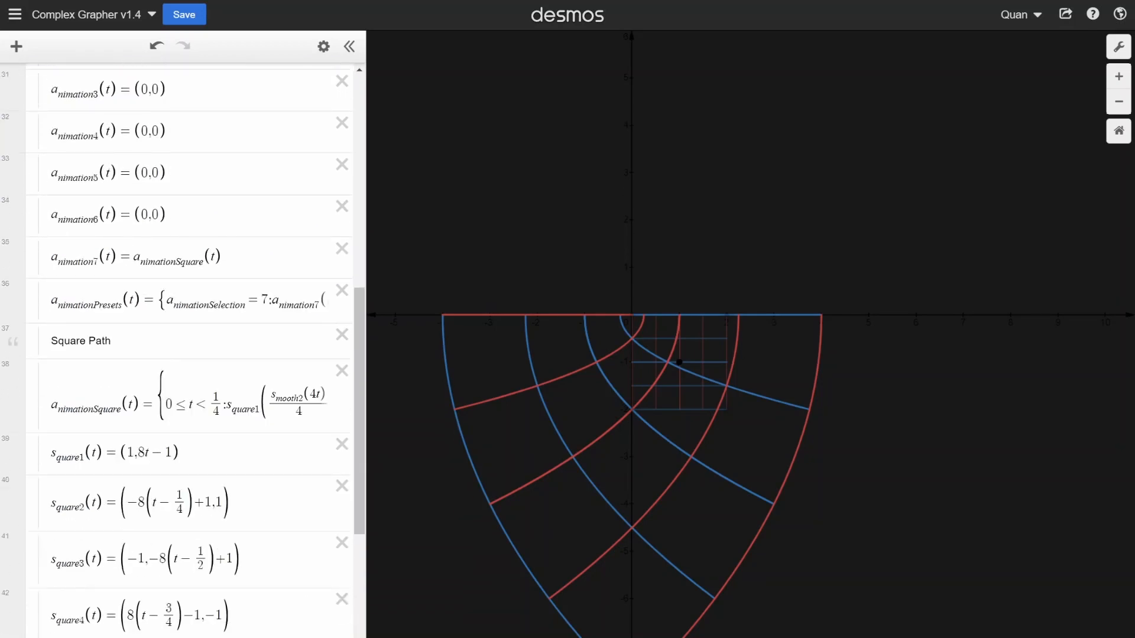
left_click_drag(231, 258, 58, 258)
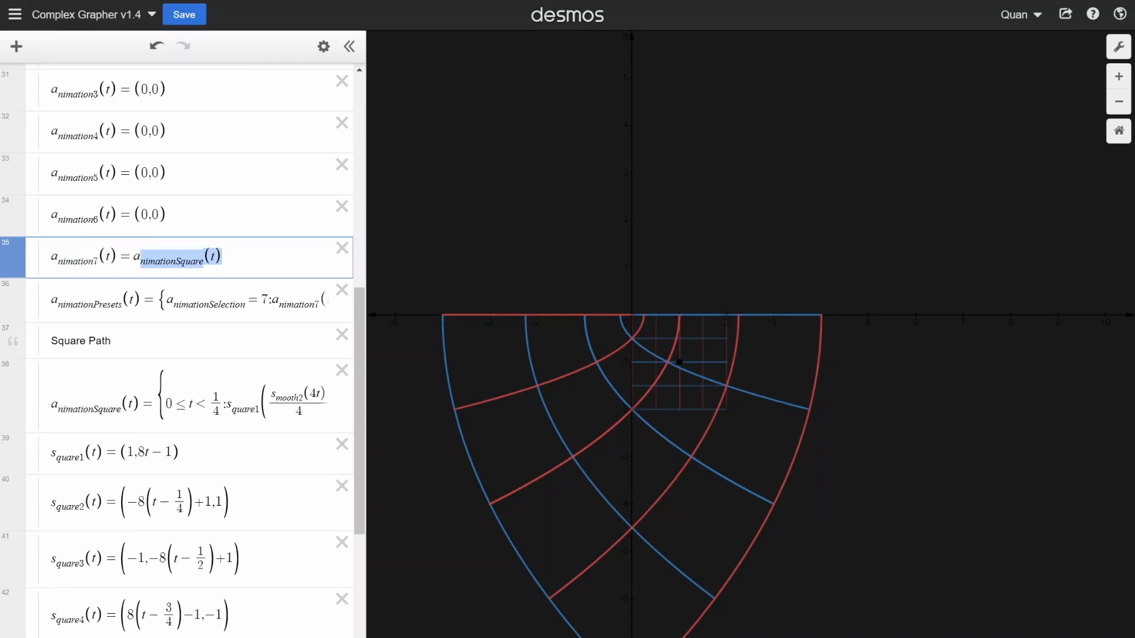
scroll(237, 295, "down", 3)
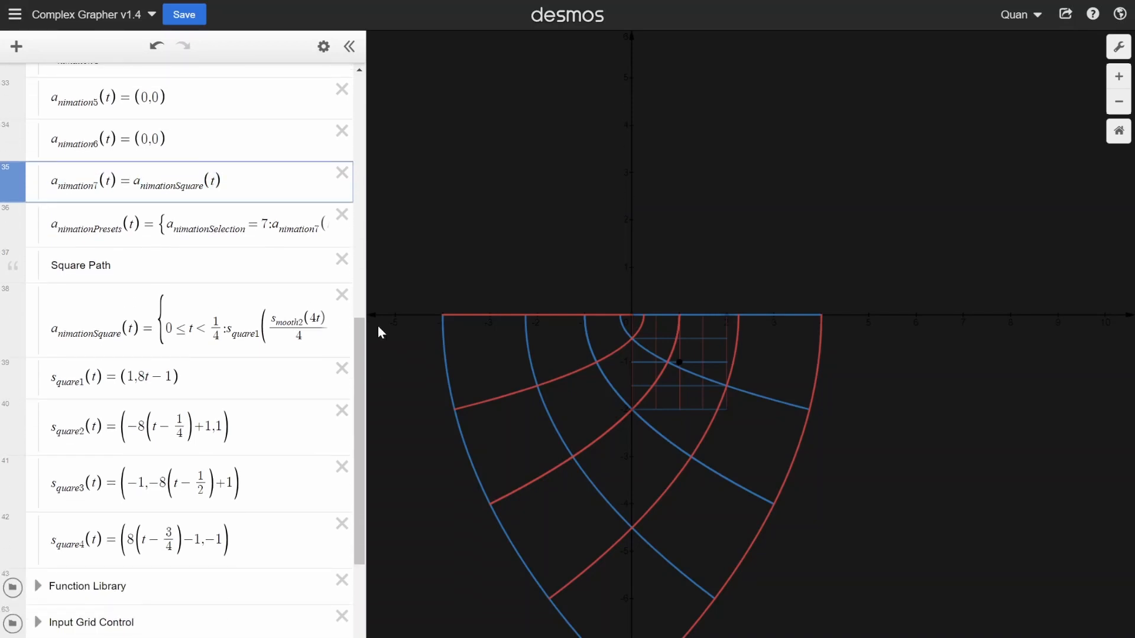
- Widen the expression list to about 40% of the window and set a_nimateDomain to 1
left_click_drag(369, 327, 463, 357)
scroll(335, 323, "up", 10)
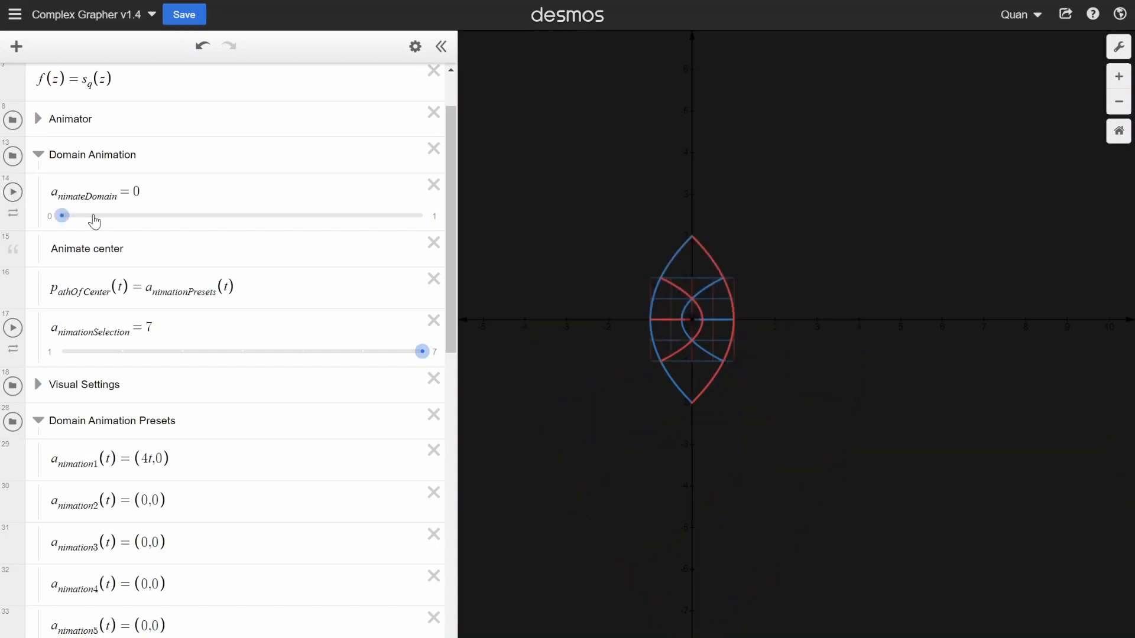
left_click_drag(62, 216, 422, 216)
- Open the Animator folder and set the running a_nimate animation to repeat in one direction
left_click(38, 120)
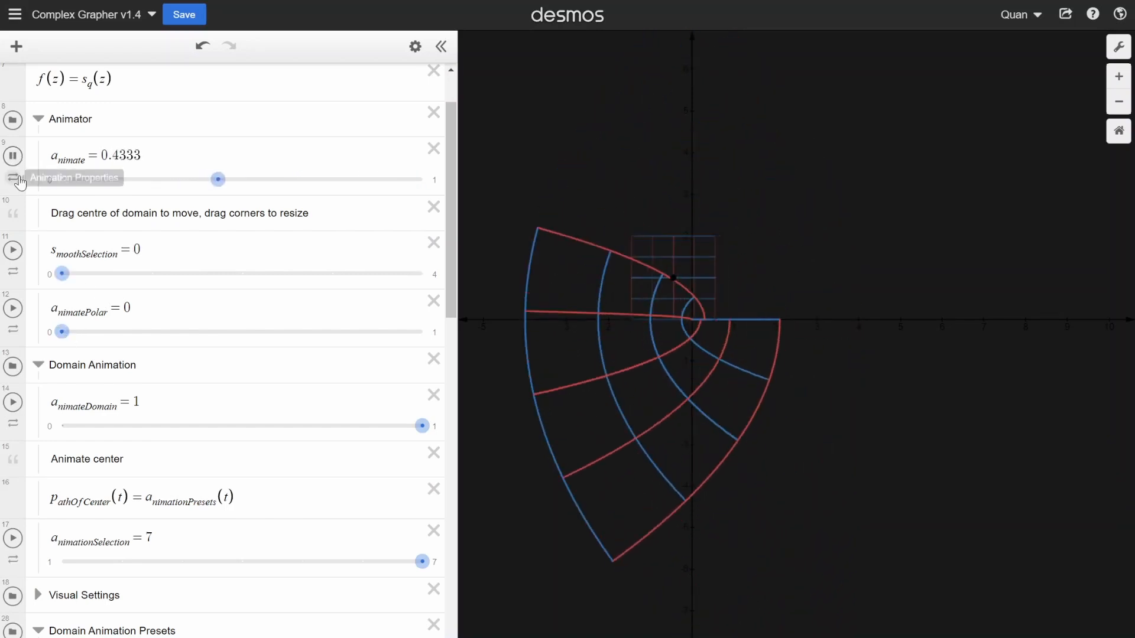
left_click(26, 177)
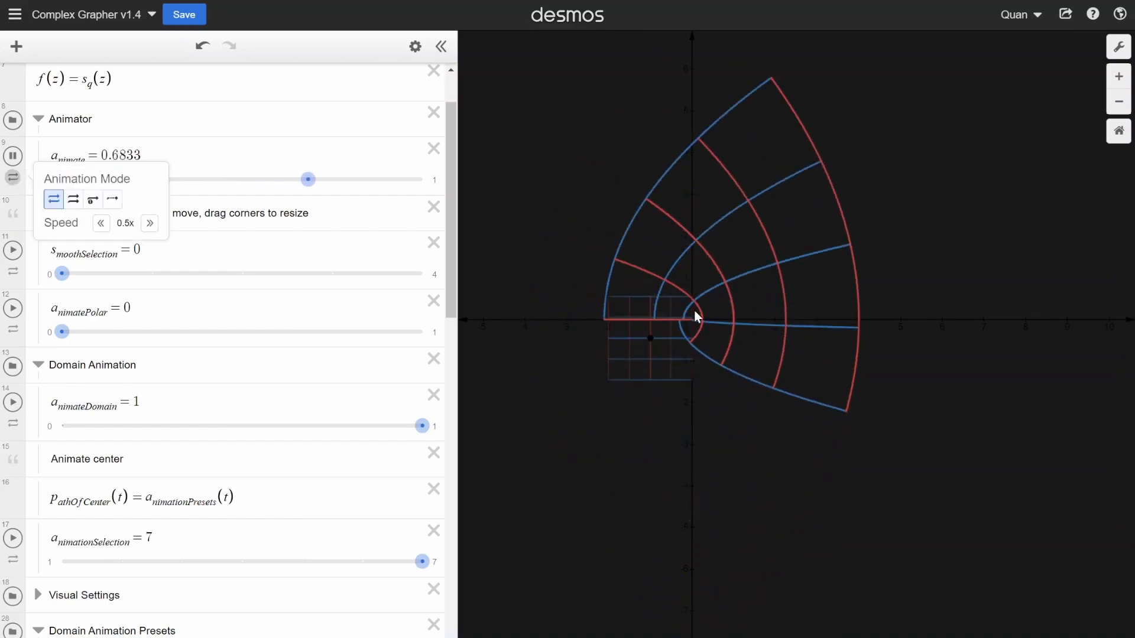
left_click(74, 200)
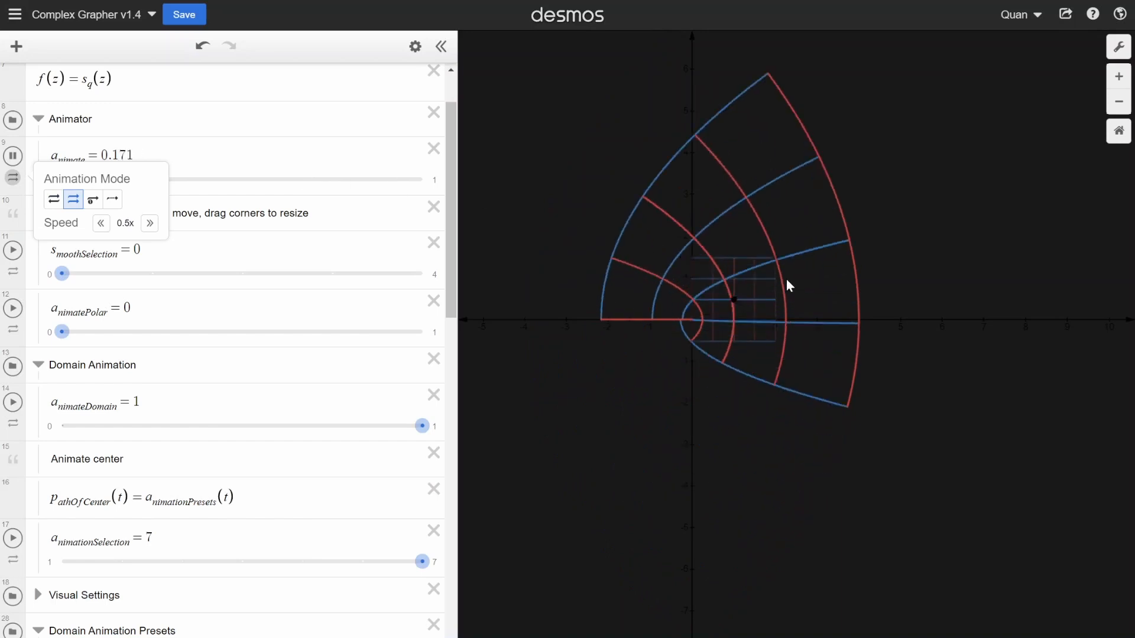
left_click(798, 415)
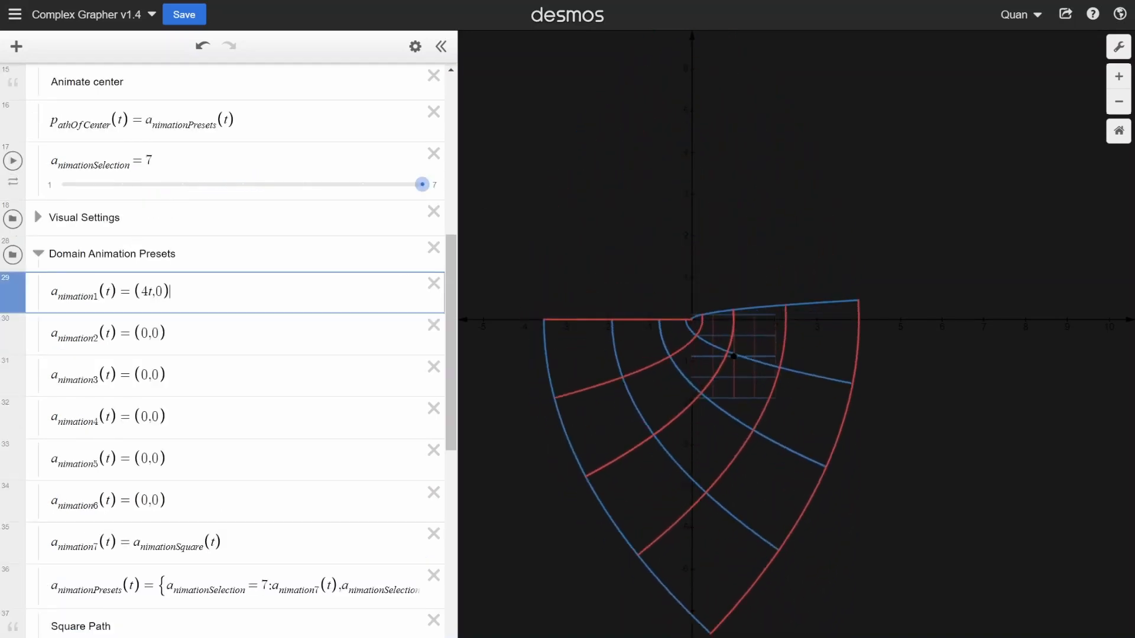
- Highlight the (4t,0) path in a_nimation1(t) and the a_nimationPresets(t) reference in p_athOfCenter(t)
left_click_drag(171, 292, 134, 291)
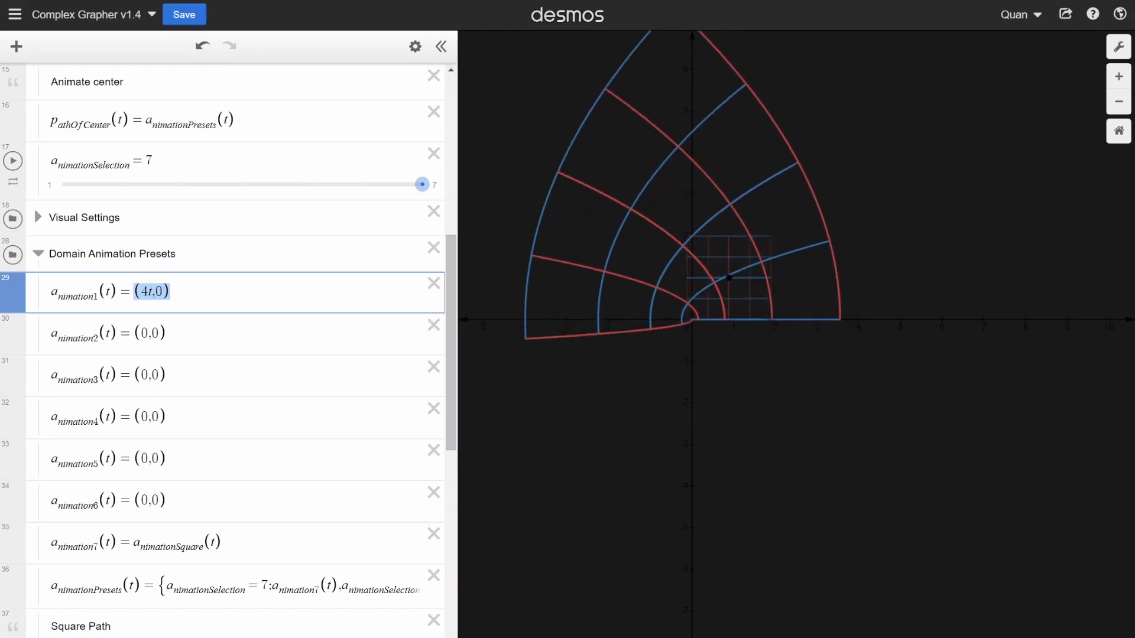
key("Right")
scroll(242, 349, "up", 4)
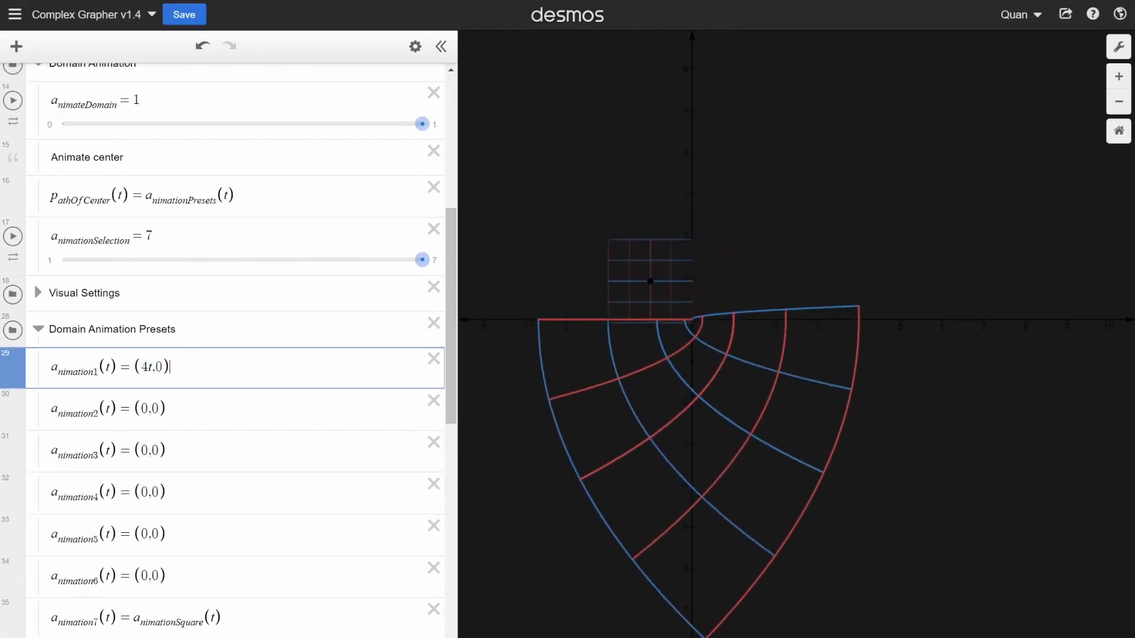
left_click_drag(238, 347, 150, 347)
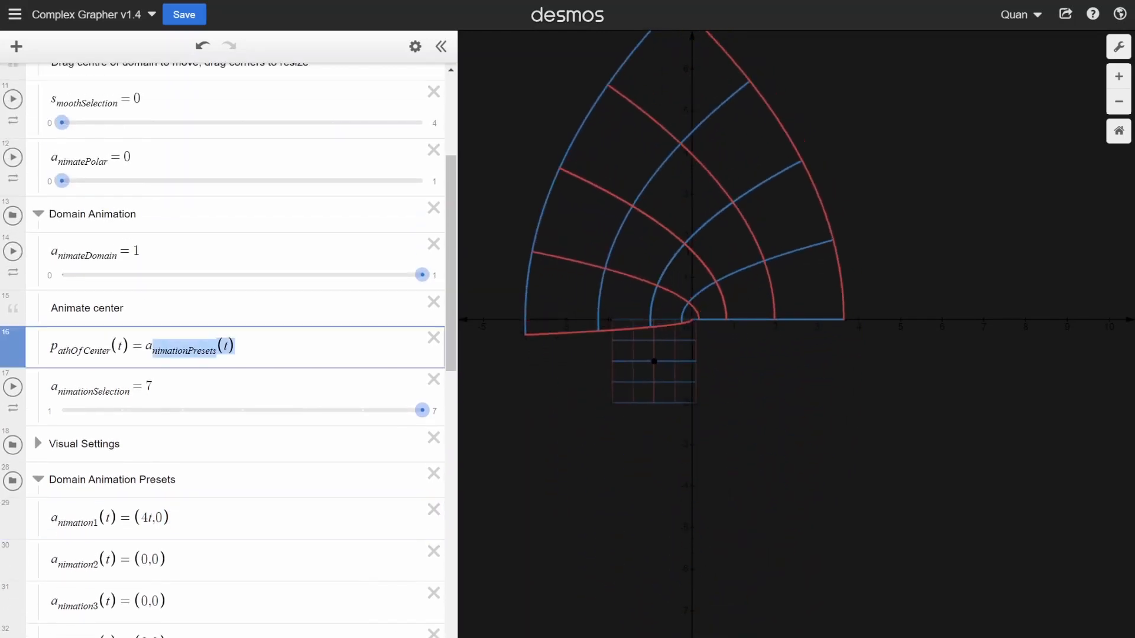
key("Right")
scroll(230, 367, "down", 5)
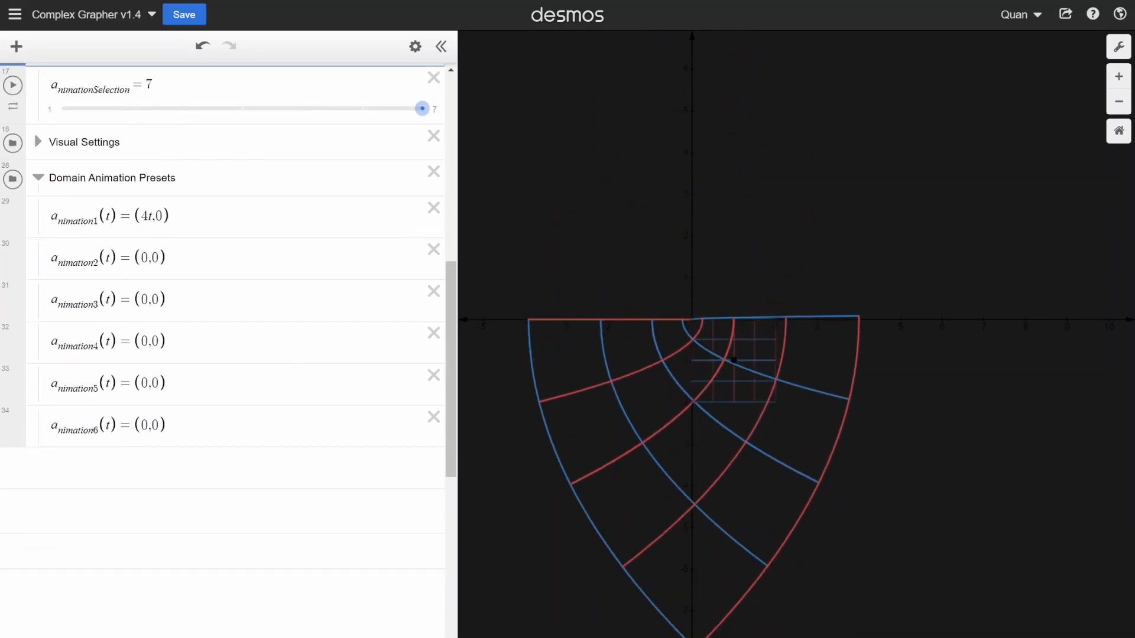
scroll(231, 367, "up", 5)
left_click_drag(201, 200, 236, 201)
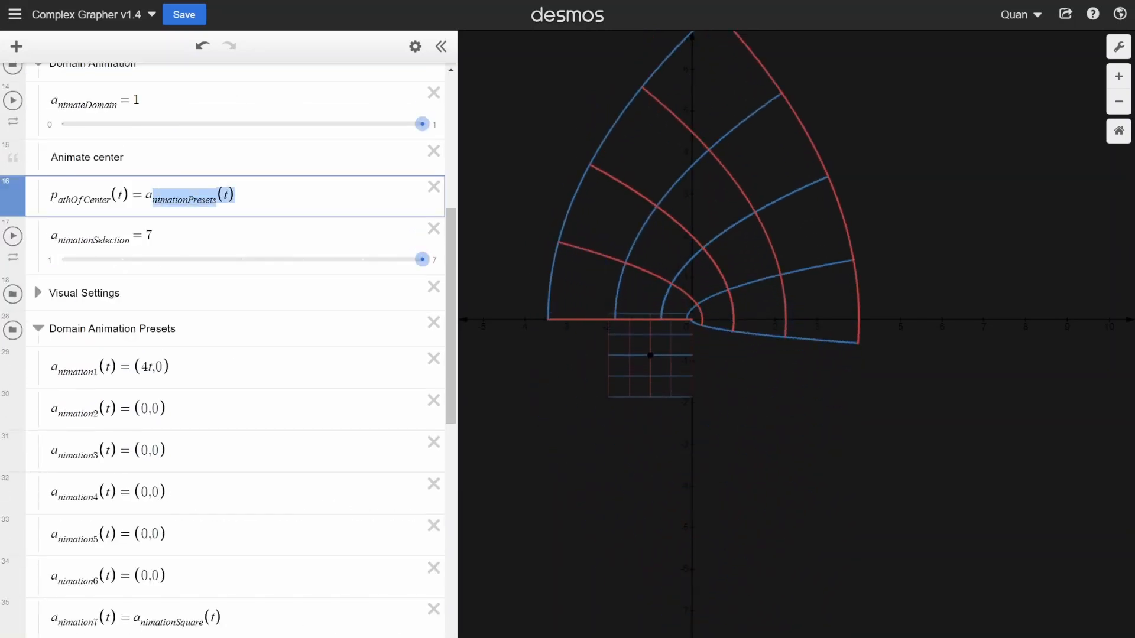
left_click(258, 211)
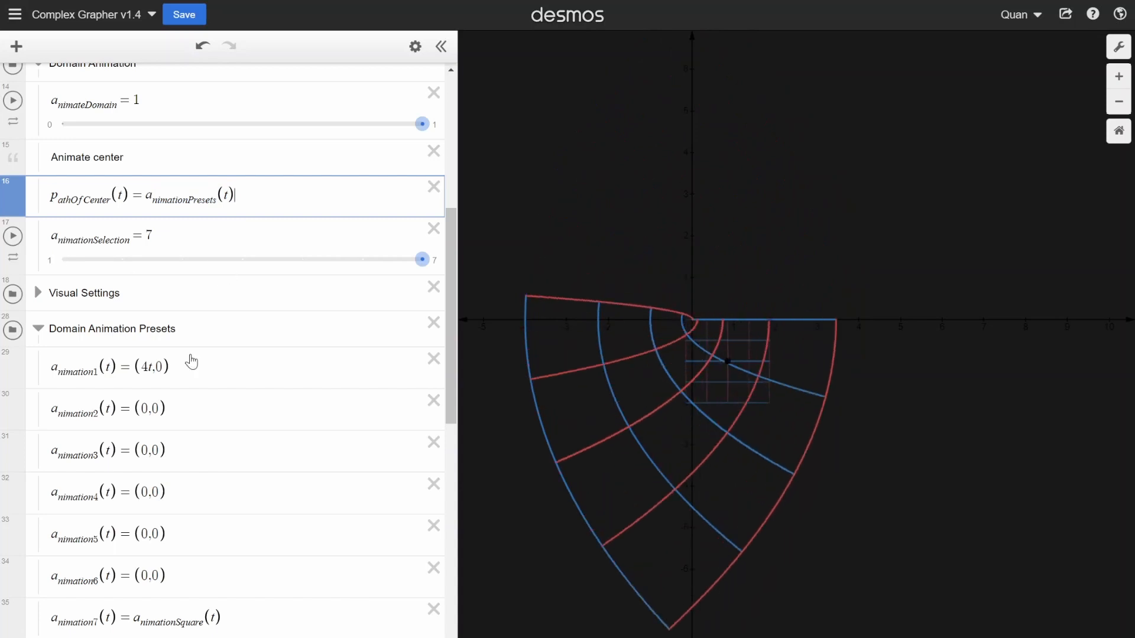
- Set a_nimationSelection to 1 so the domain's centre follows the first preset path
left_click_drag(408, 261, 59, 263)
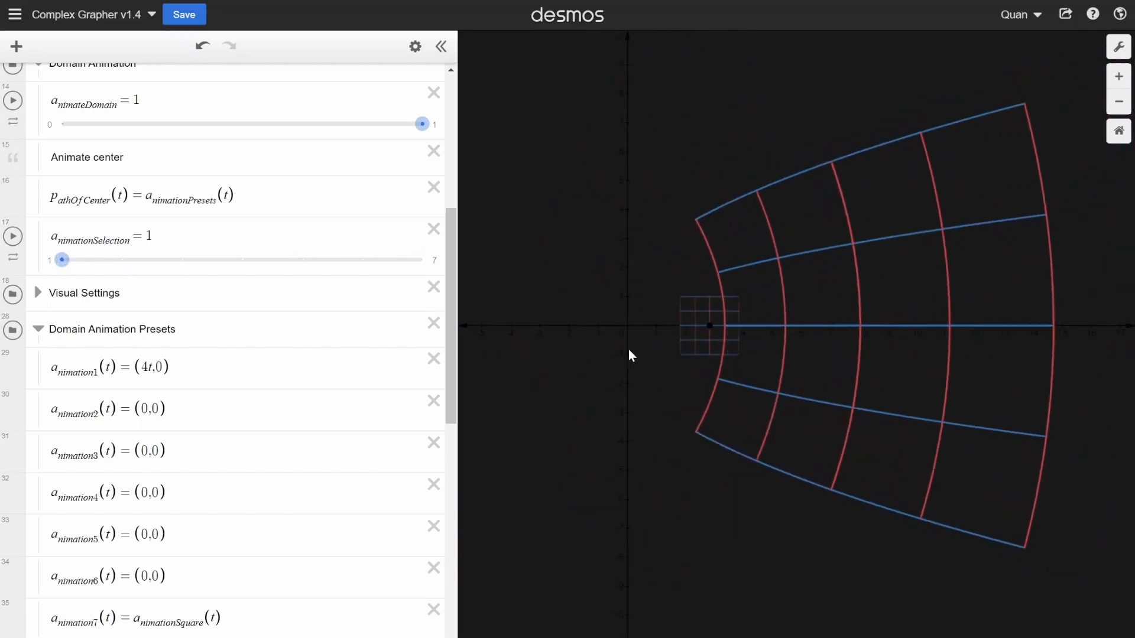
left_click_drag(629, 349, 540, 375)
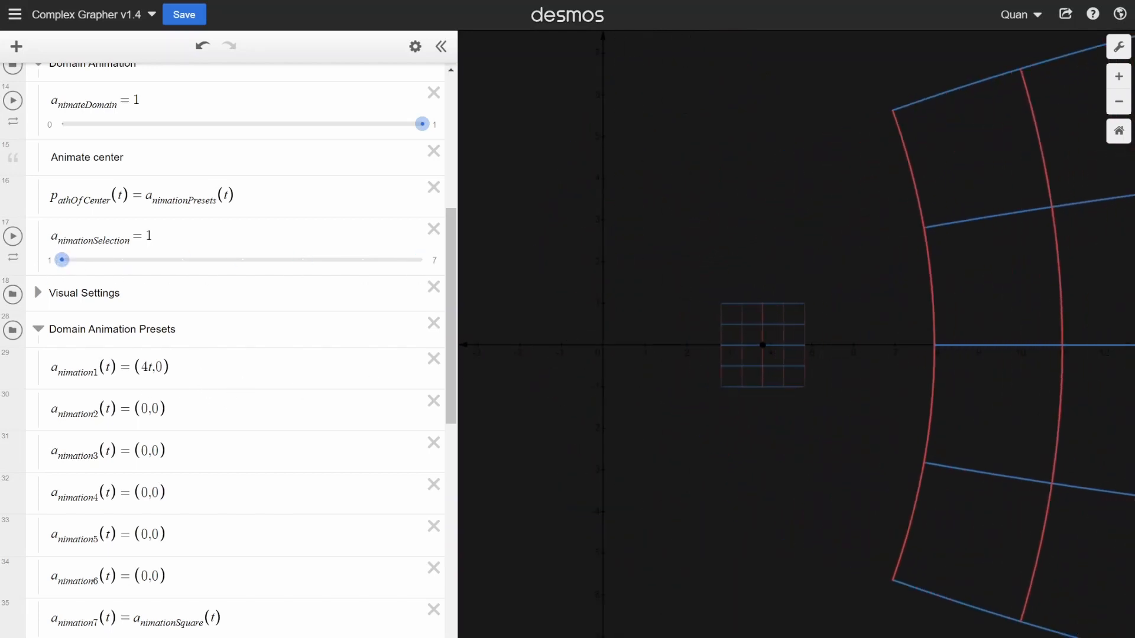
scroll(147, 418, "up", 5)
scroll(147, 417, "down", 6)
scroll(147, 418, "up", 1)
- Highlight the coefficient of t in the a_nimation1(t) path definition
left_click(148, 367)
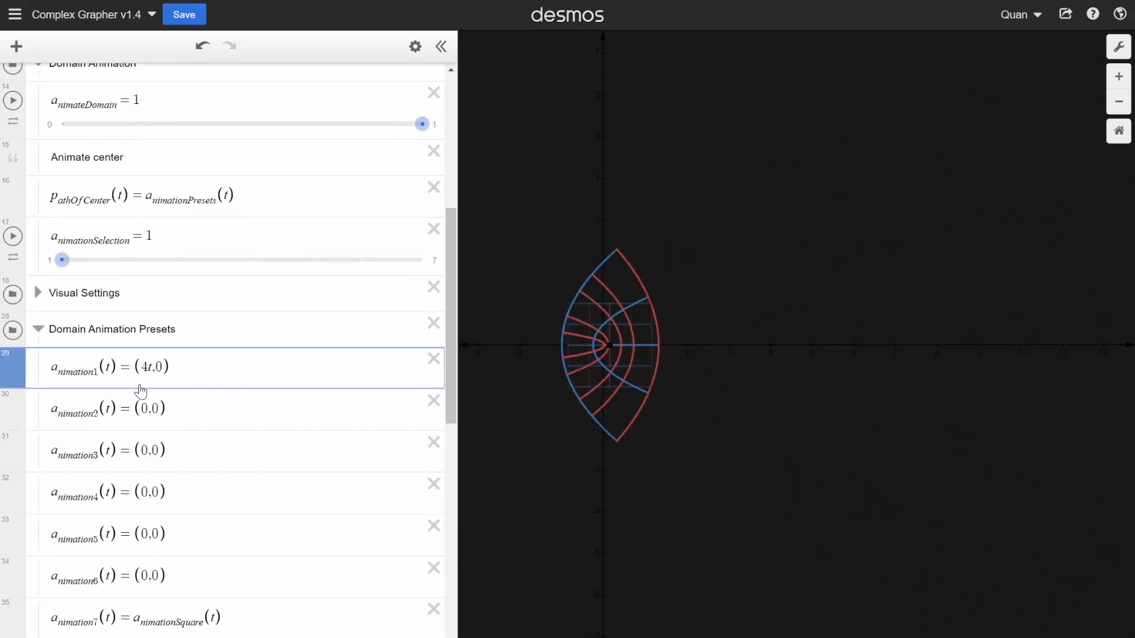
key("shift+Left")
key("Right")
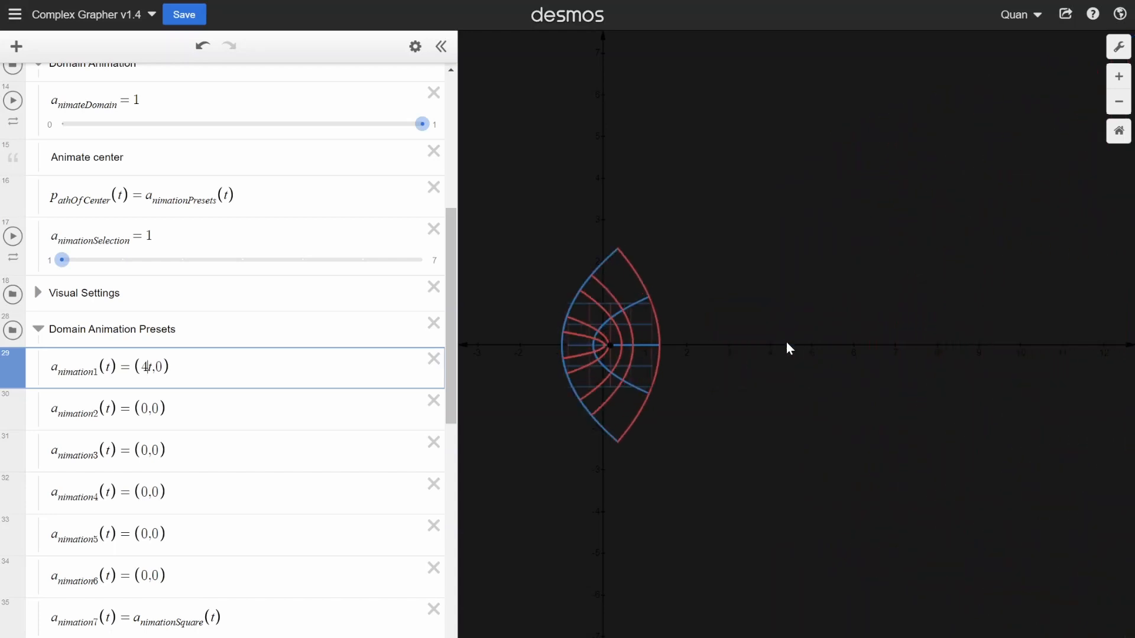
- Set s_moothSelection to 2 in the Animator folder to ease the path animation
scroll(109, 284, "up", 3)
scroll(109, 284, "up", 5)
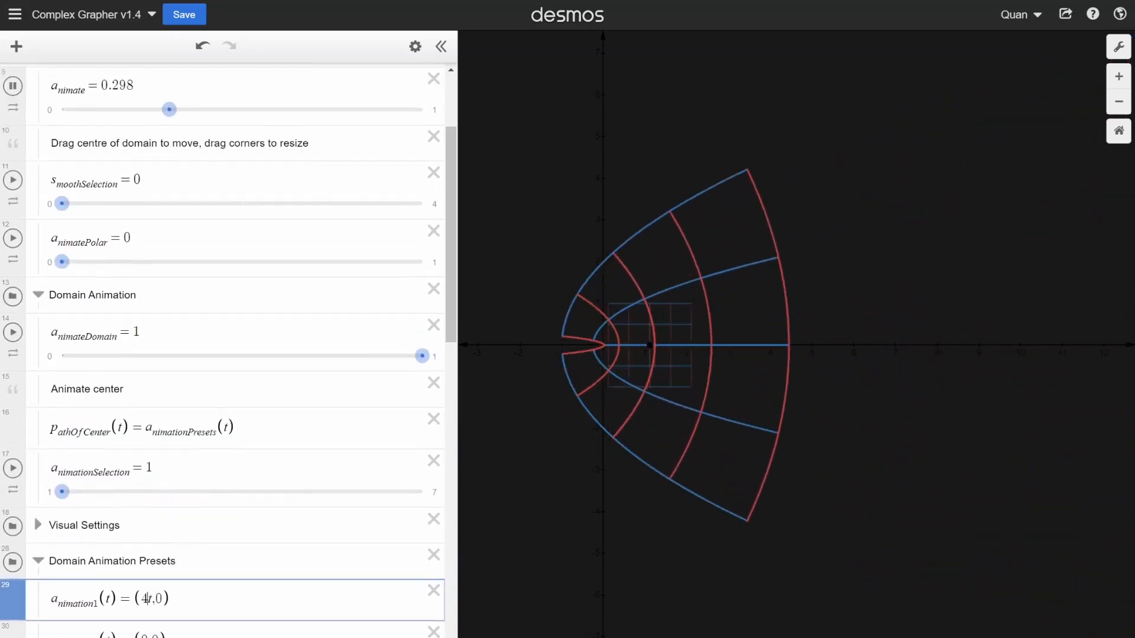
left_click_drag(63, 350, 246, 352)
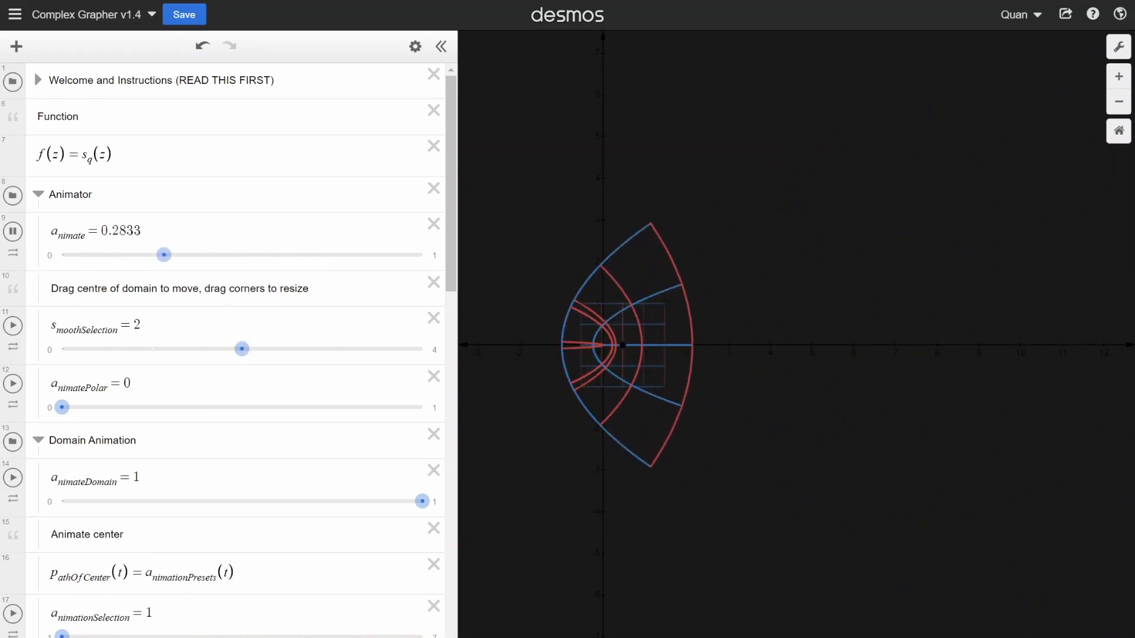
- Redefine the preset path a_nimation2(t) as (cos(2πt), sin(2πt)) and set a_nimationSelection to 2
scroll(192, 315, "down", 5)
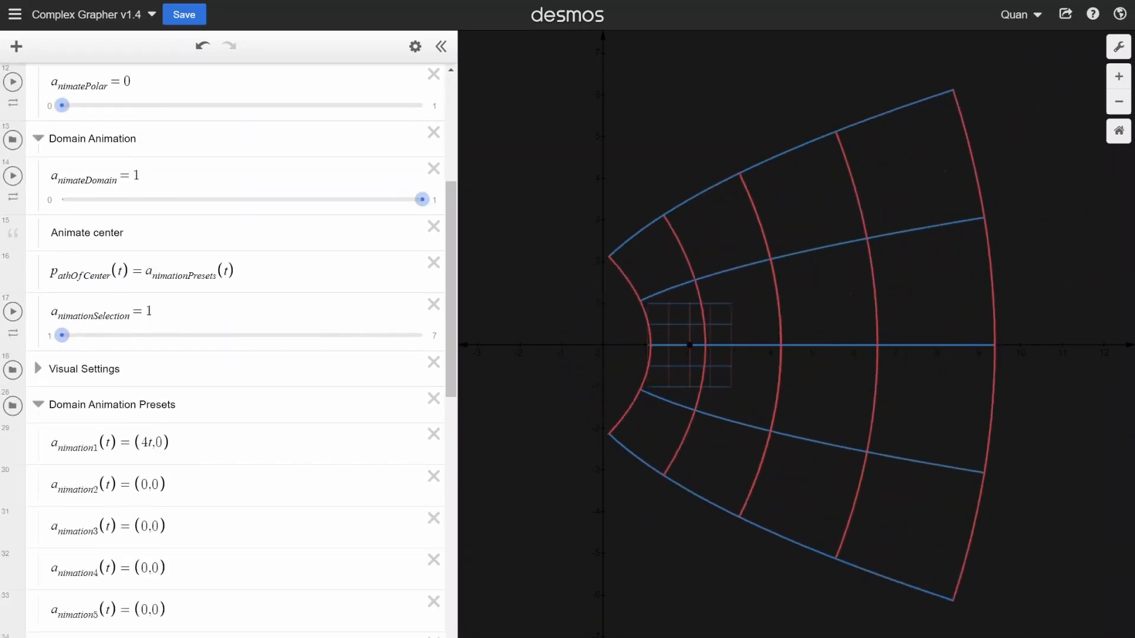
scroll(183, 359, "down", 3)
left_click(159, 334)
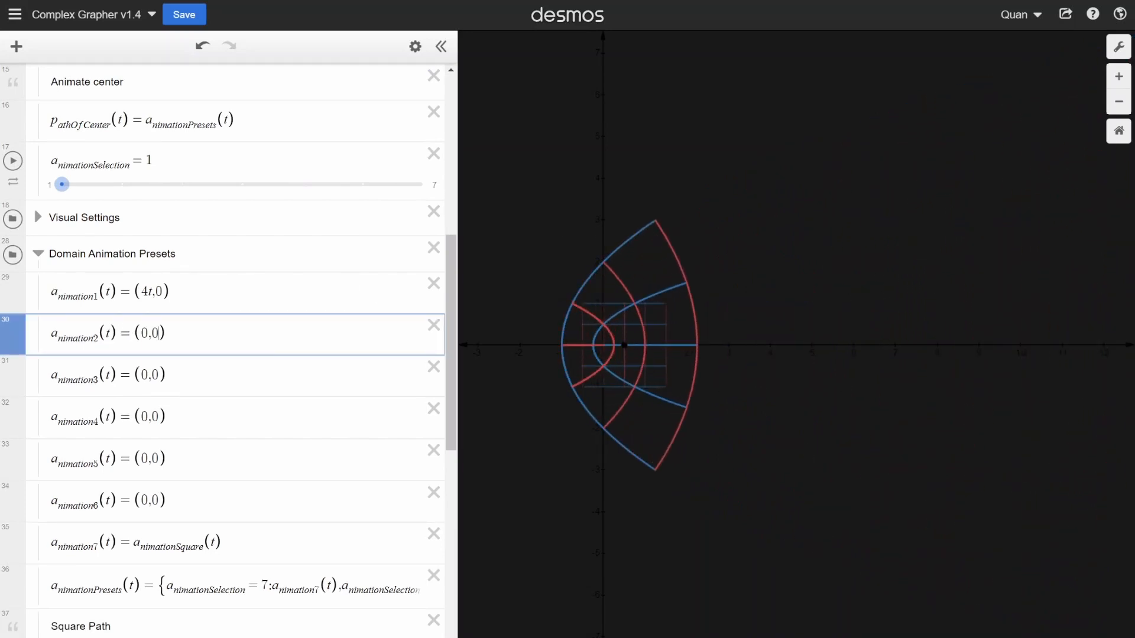
key("BackSpace")
key("BackSpace")
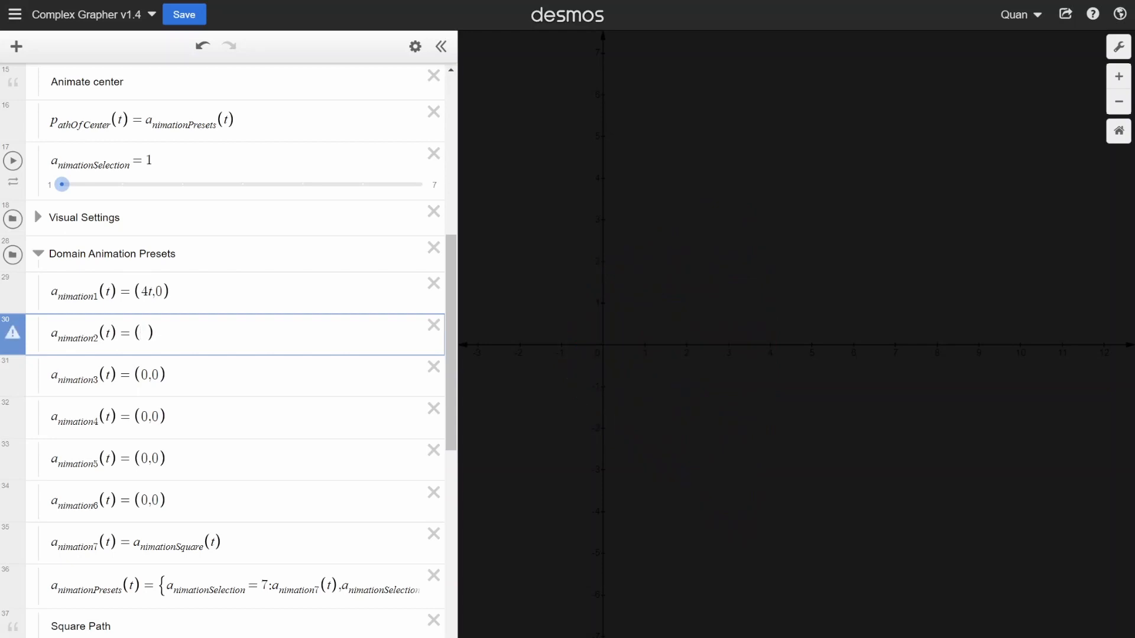
type("cos(")
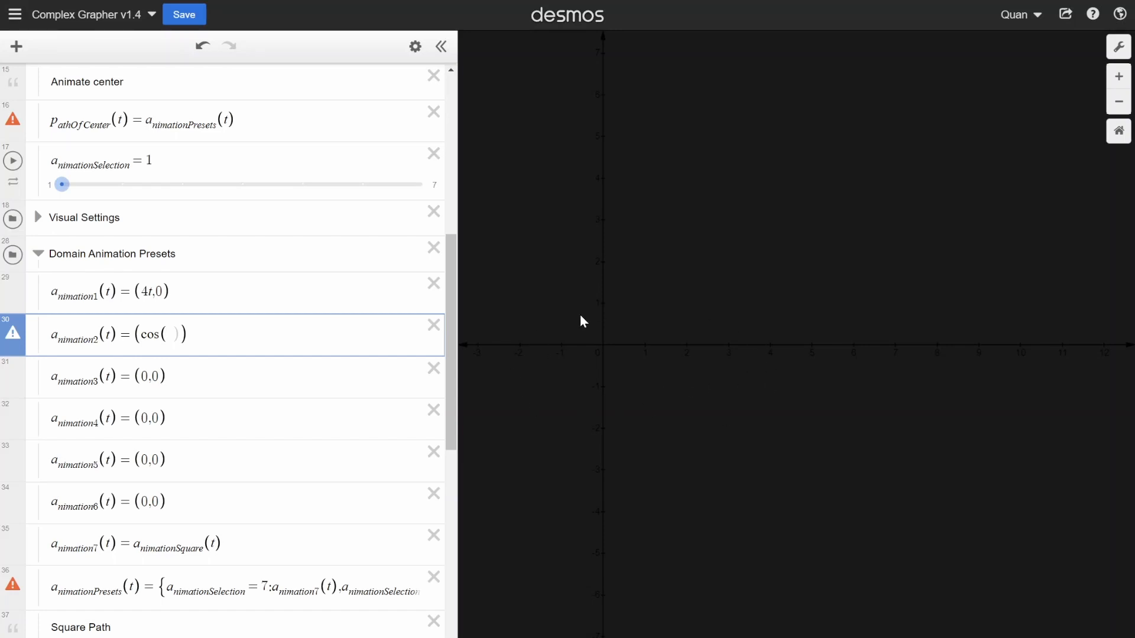
type("2pi")
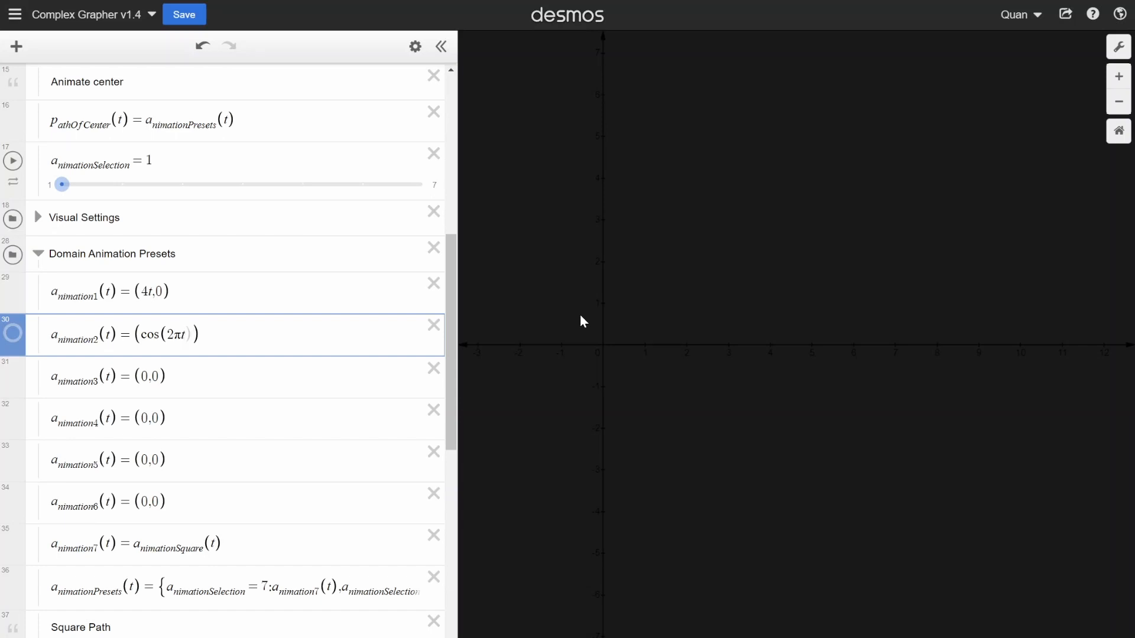
type(",sin(2pit")
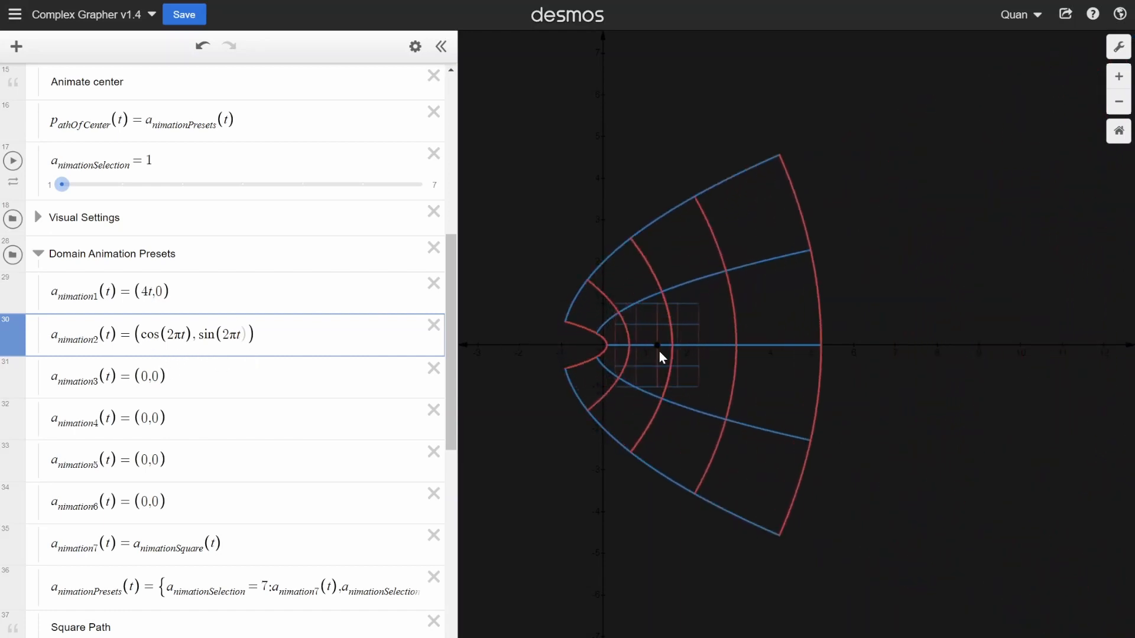
scroll(76, 259, "up", 2)
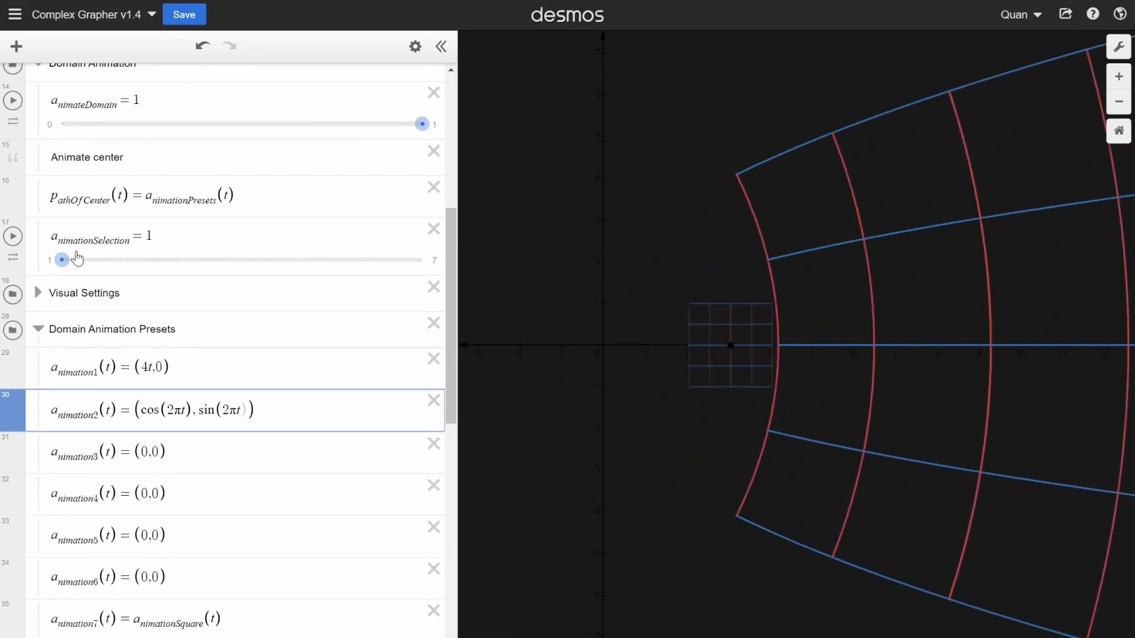
left_click(133, 262)
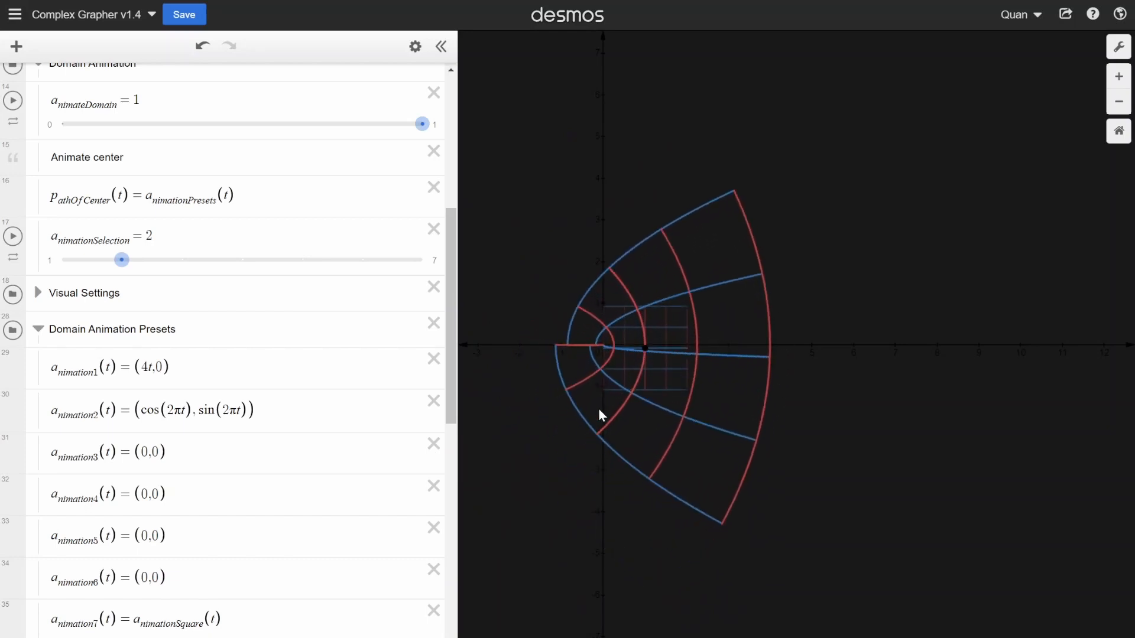
- Set x_length1, x_length2, y_length1 and y_length2 in the Input Grid Control folder to 1.001
scroll(42, 384, "down", 10)
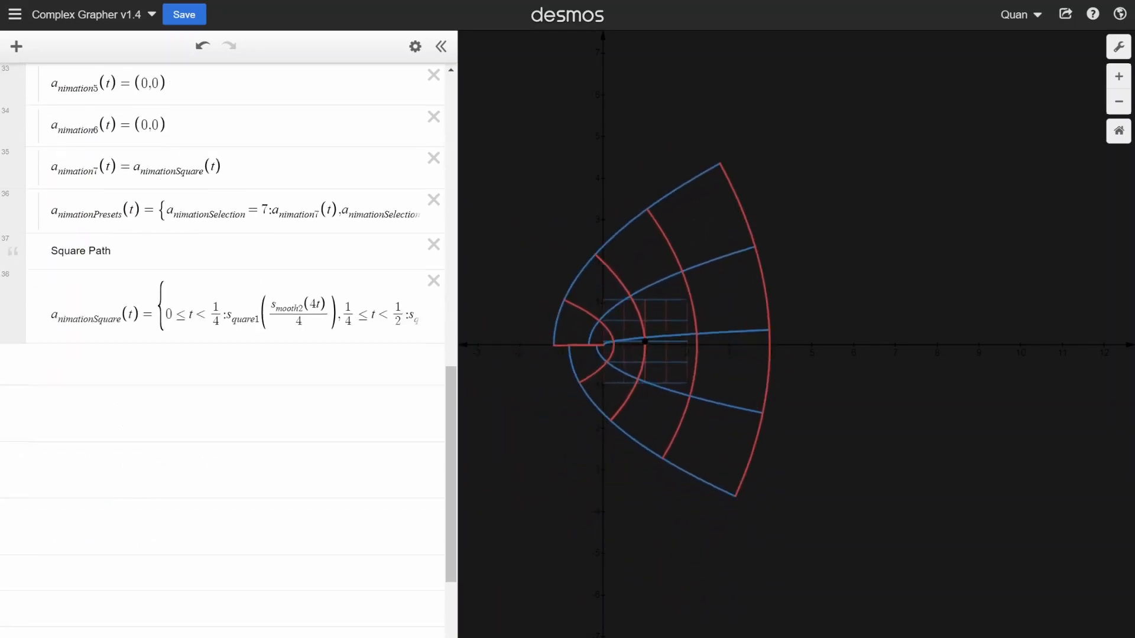
left_click(39, 378)
scroll(133, 354, "down", 4)
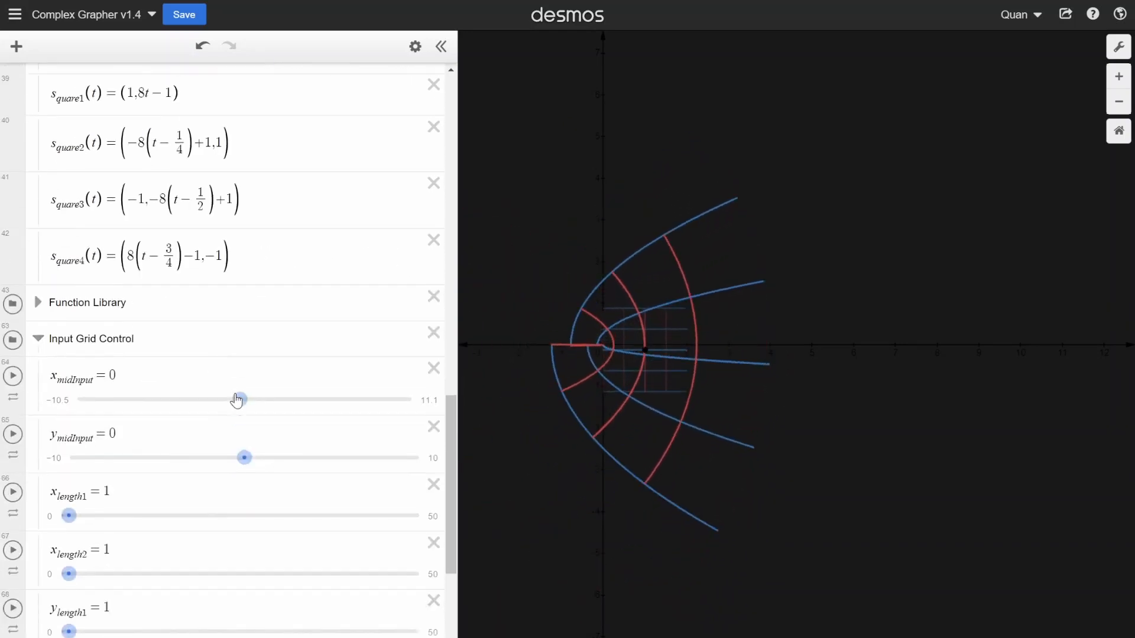
left_click(112, 300)
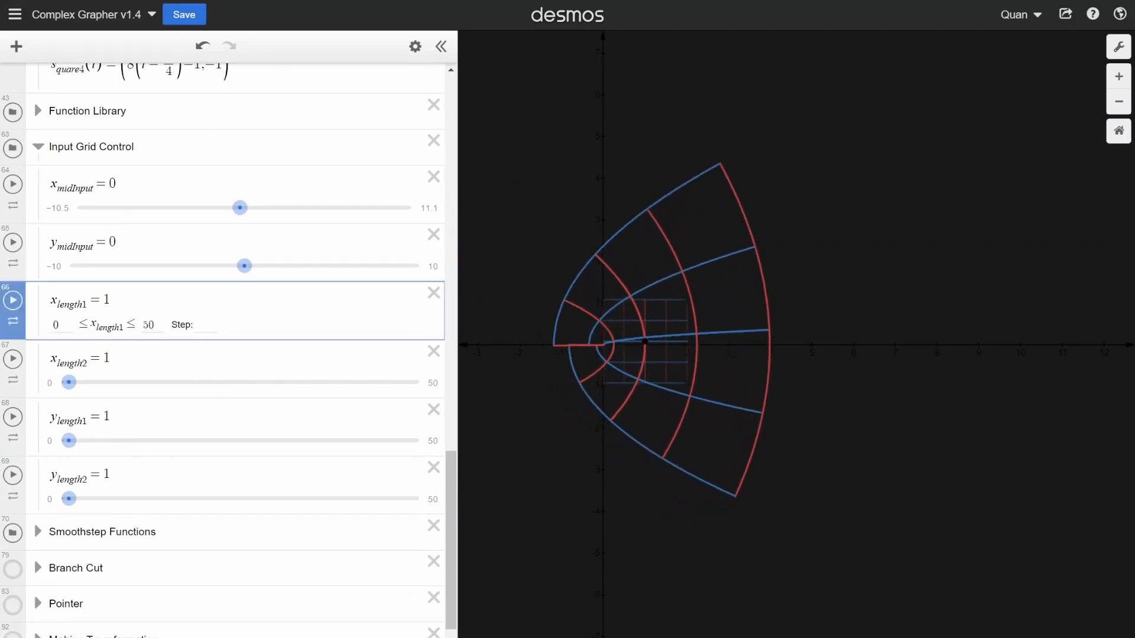
type(".")
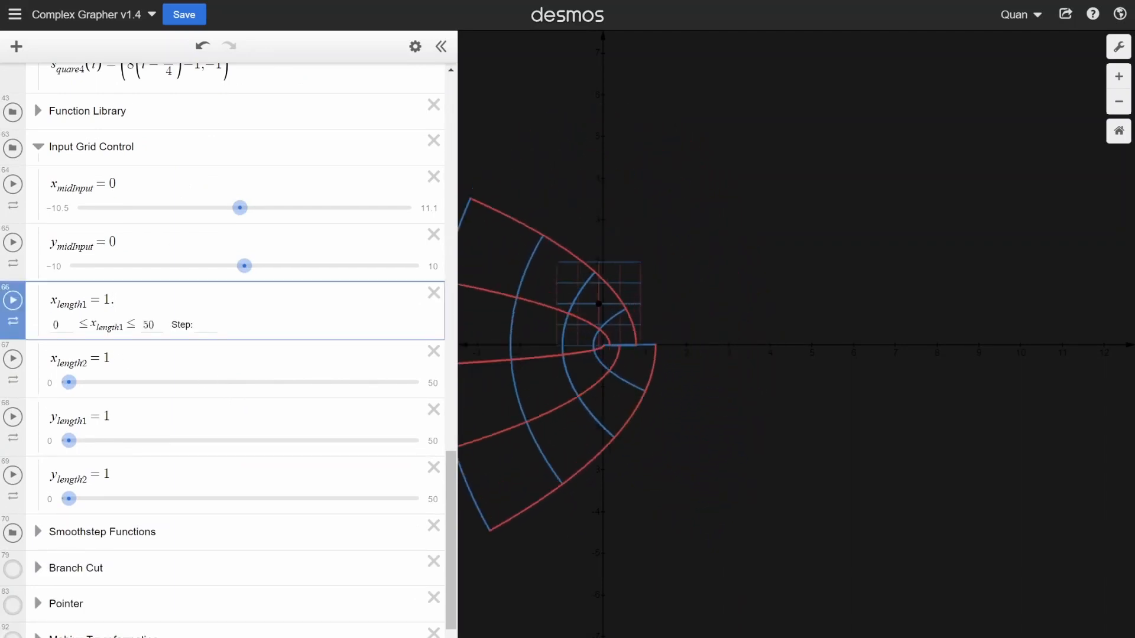
type("001")
left_click(123, 359)
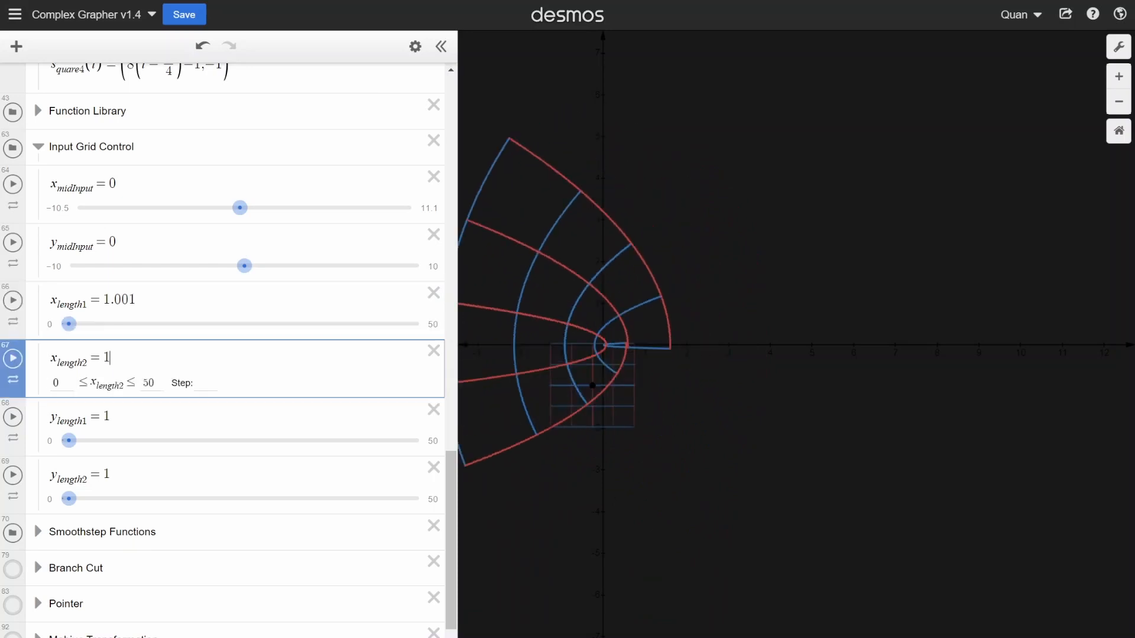
type(".001")
left_click(123, 417)
type(".001")
key("Down")
type(".001")
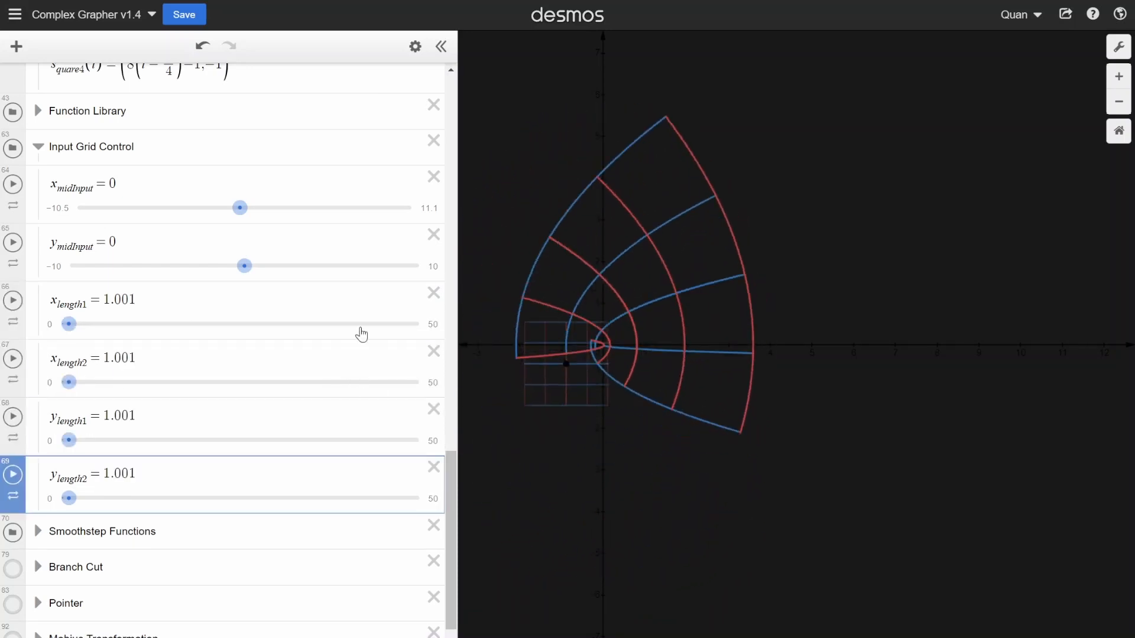
- Narrow the expression list, set a_nimateDomain to 0 and collapse the open folders
scroll(359, 331, "up", 6)
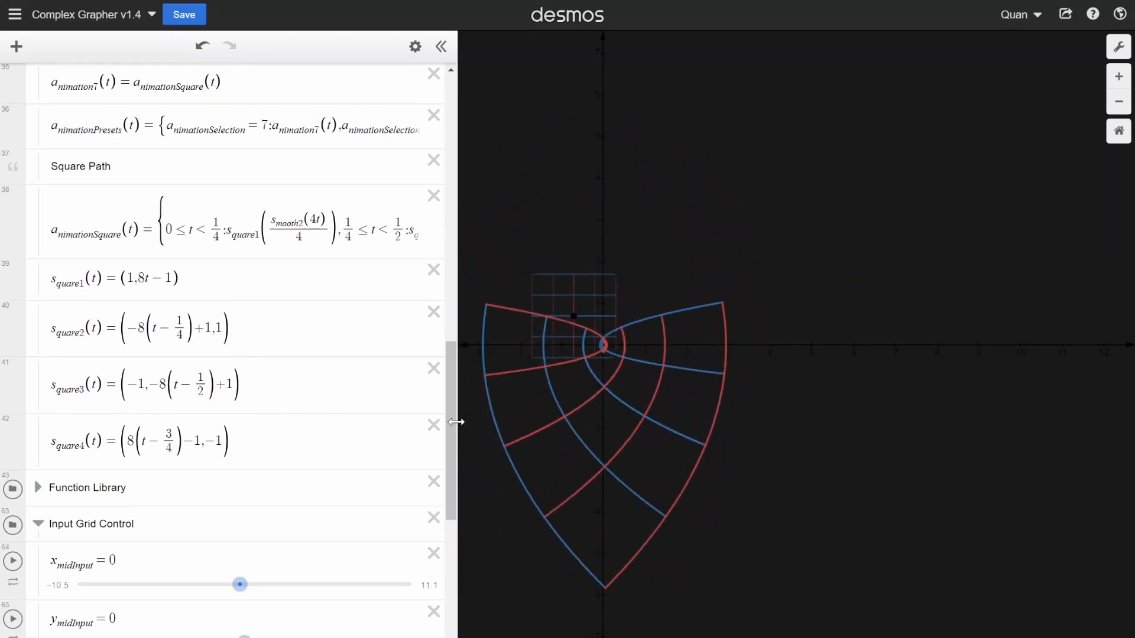
left_click_drag(459, 420, 426, 413)
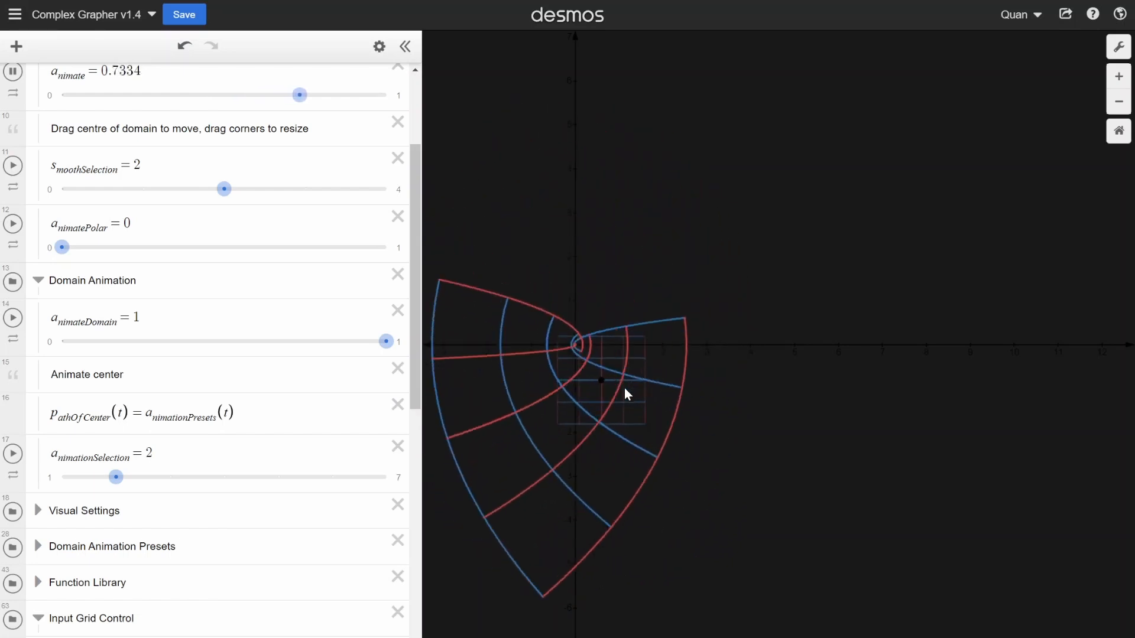
scroll(361, 353, "up", 3)
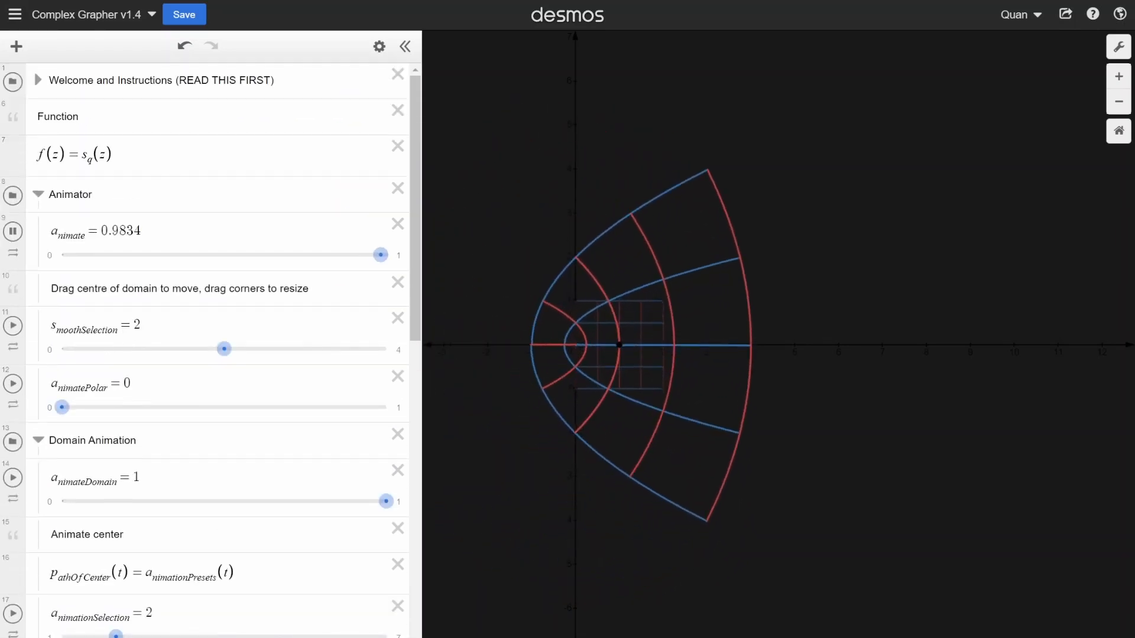
left_click_drag(386, 501, 61, 501)
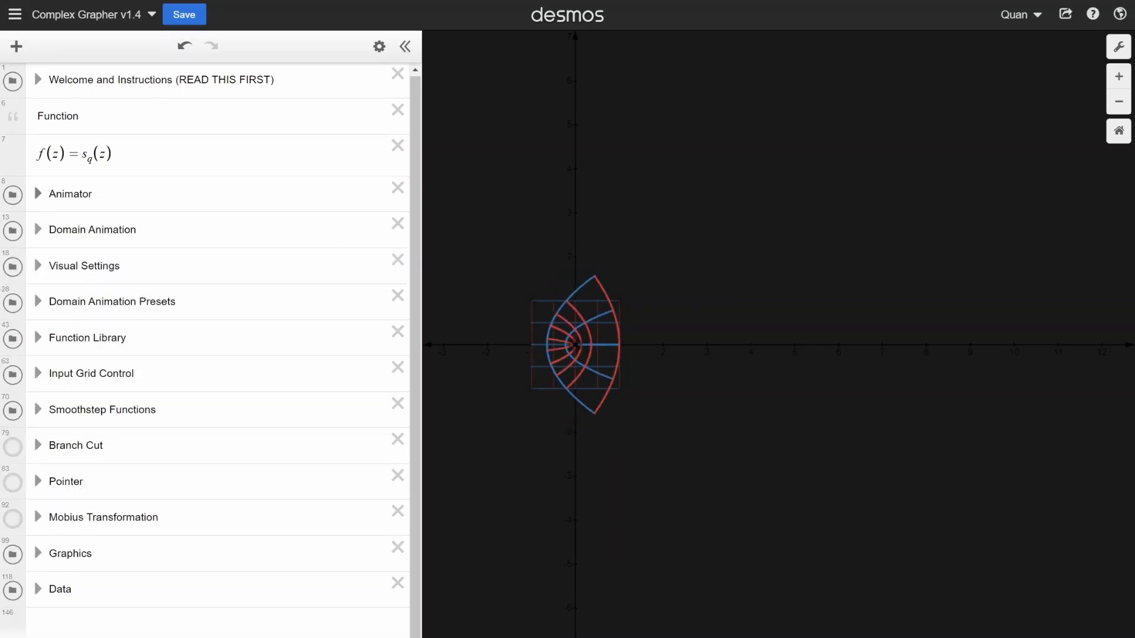
left_click(37, 314)
left_click(39, 316)
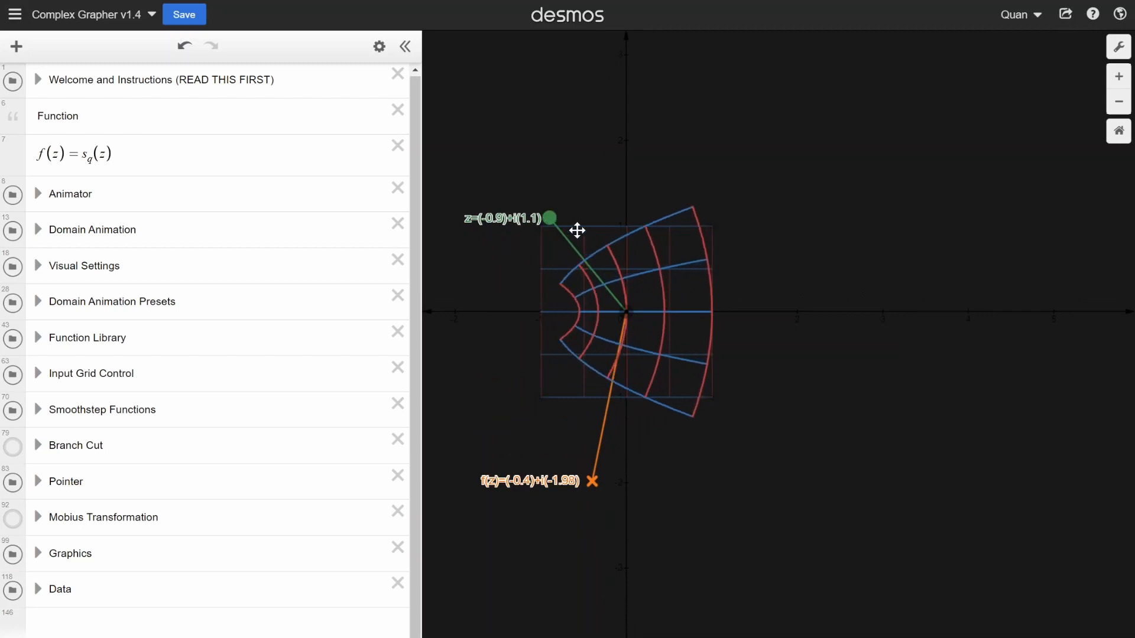
- Move the pointer's z point to 0.93 + 0.52i, then switch the Pointer folder's display off and back on
mouse_move(577, 230)
left_mouse_down()
mouse_move(695, 250)
mouse_move(712, 352)
mouse_move(679, 382)
mouse_move(570, 362)
mouse_move(552, 271)
mouse_move(668, 266)
mouse_move(676, 293)
mouse_move(682, 380)
mouse_move(562, 375)
mouse_move(547, 279)
mouse_move(836, 215)
mouse_move(765, 240)
mouse_move(768, 327)
mouse_move(754, 357)
mouse_move(744, 310)
mouse_move(754, 394)
mouse_move(618, 342)
mouse_move(664, 279)
mouse_move(706, 267)
left_mouse_up()
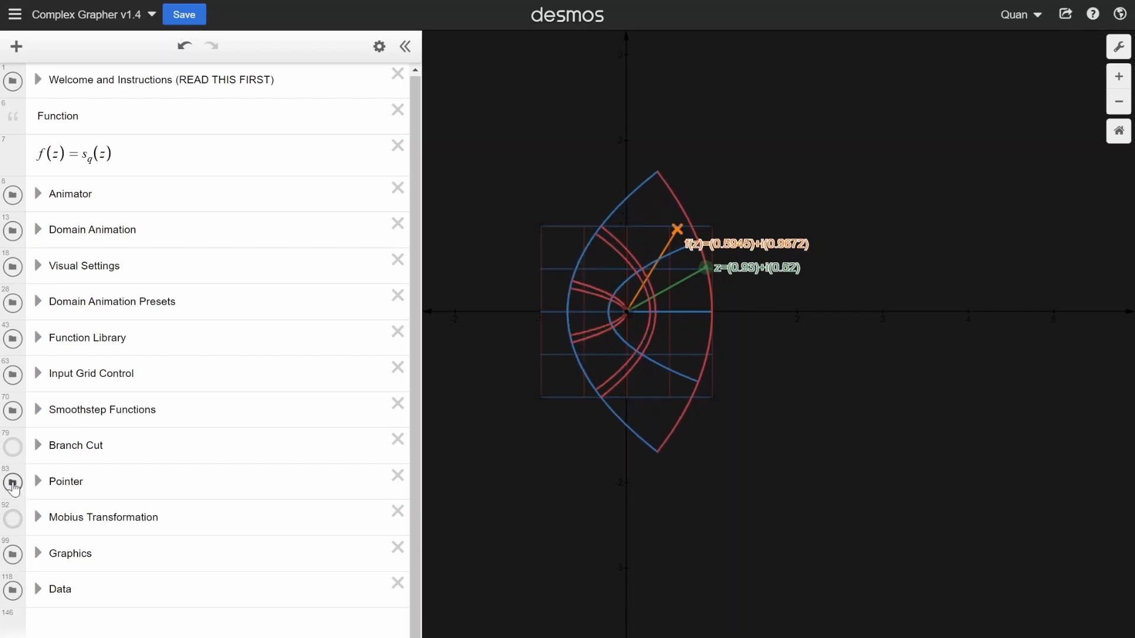
left_click(13, 484)
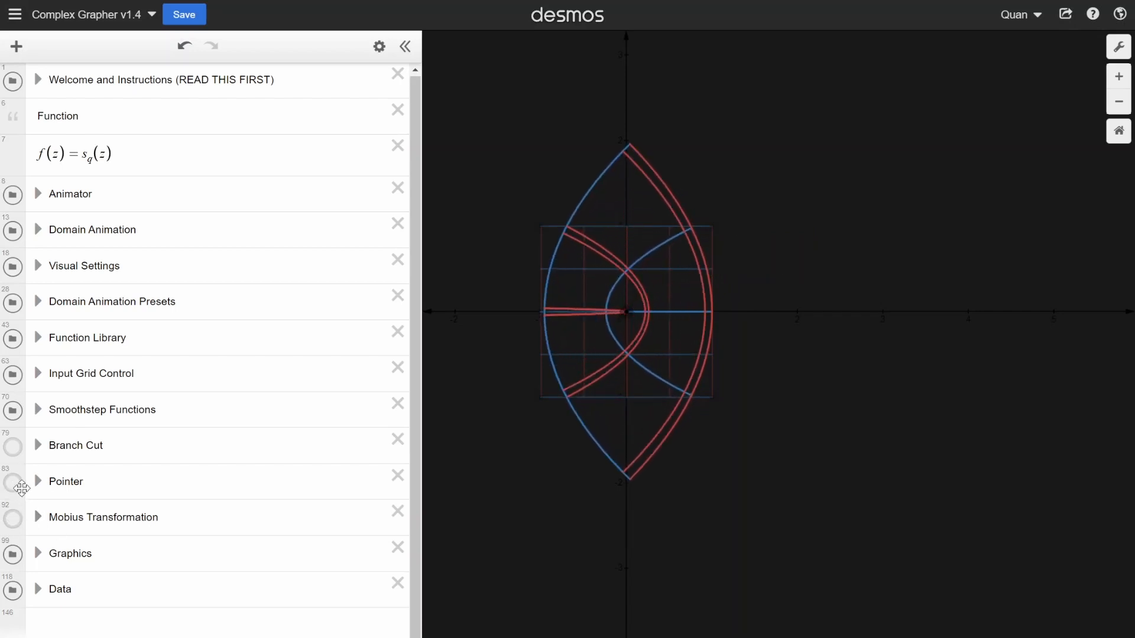
scroll(722, 233, "up", 3)
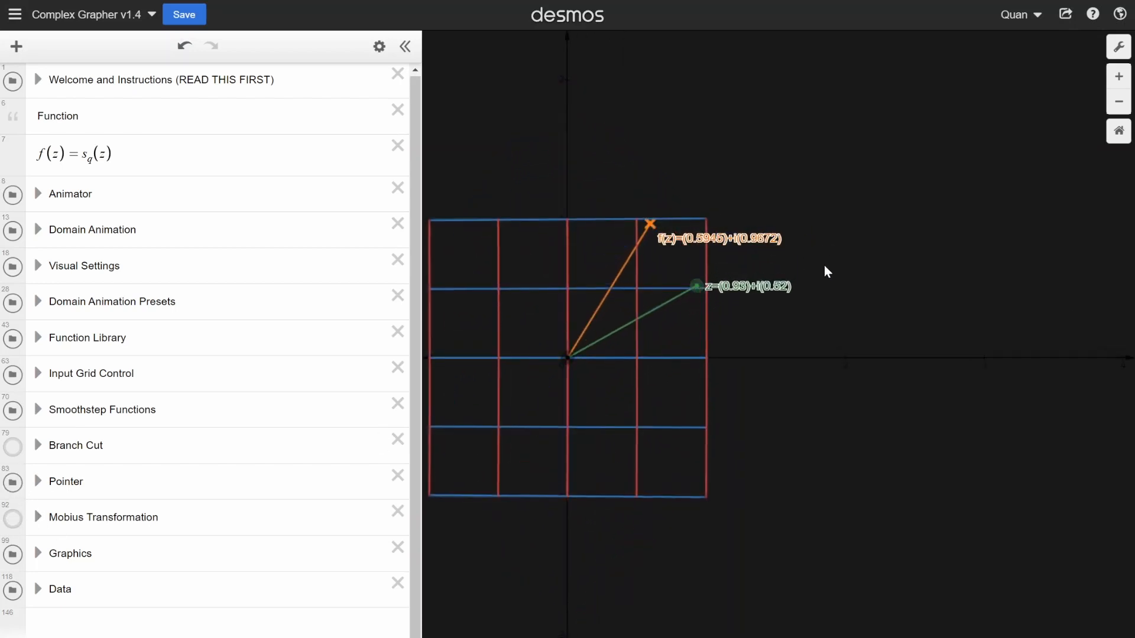
scroll(825, 267, "down", 2)
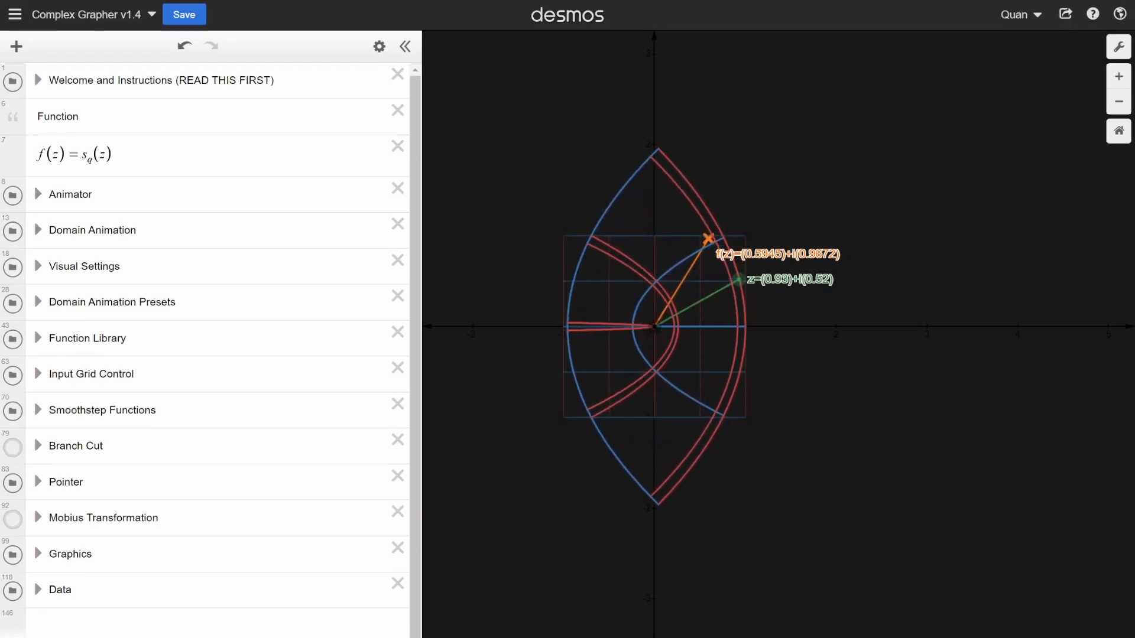
- Expand Visual Settings and switch the Black background off and back on
left_click(39, 267)
left_click(13, 559)
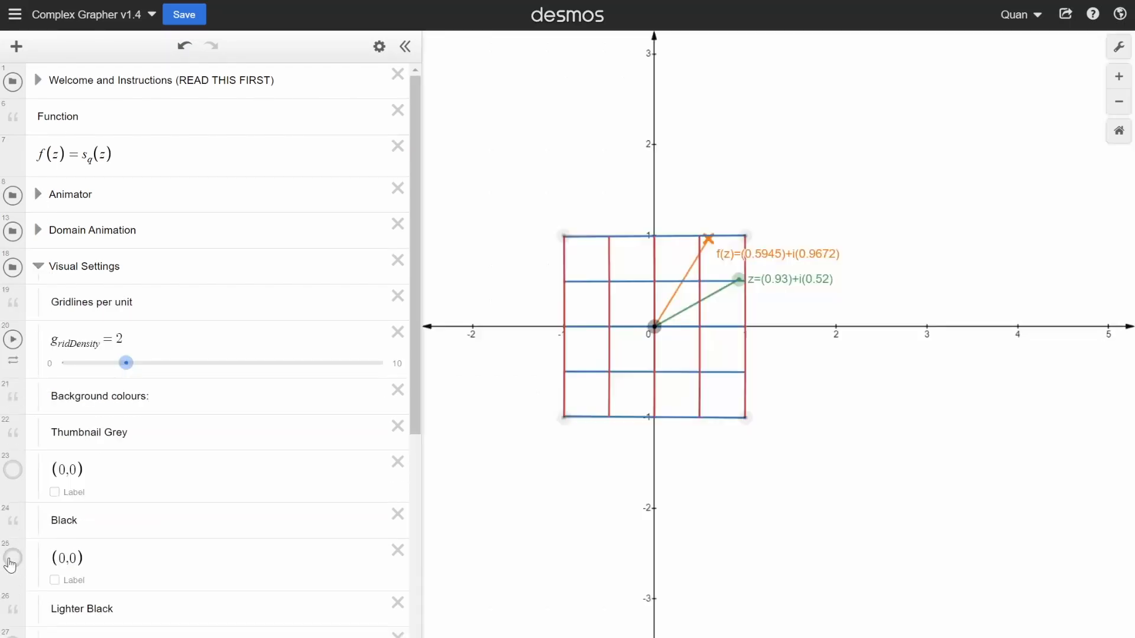
left_click(13, 560)
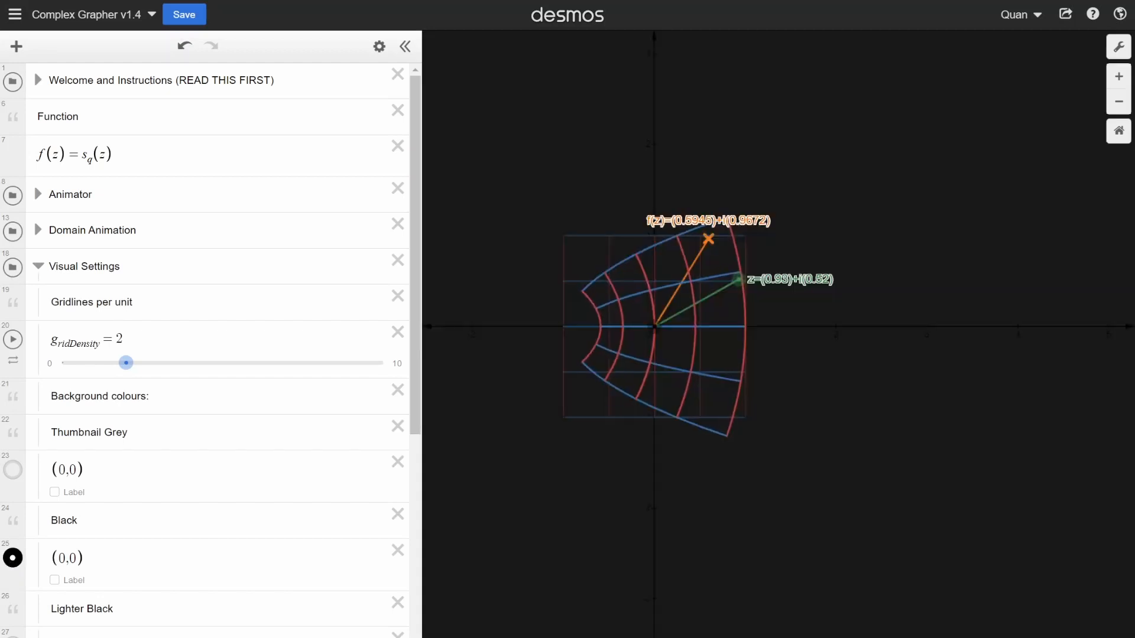
- Hide the Pointer folder's graphics, and expand and collapse the Graphics folder
scroll(10, 564, "down", 7)
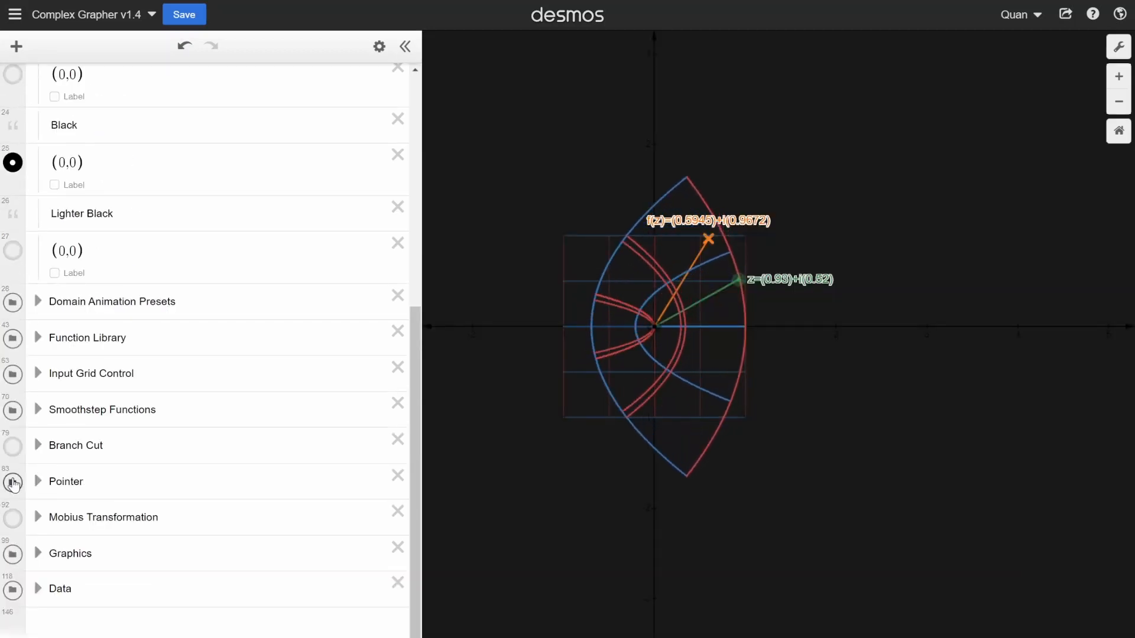
left_click(12, 482)
left_click(39, 559)
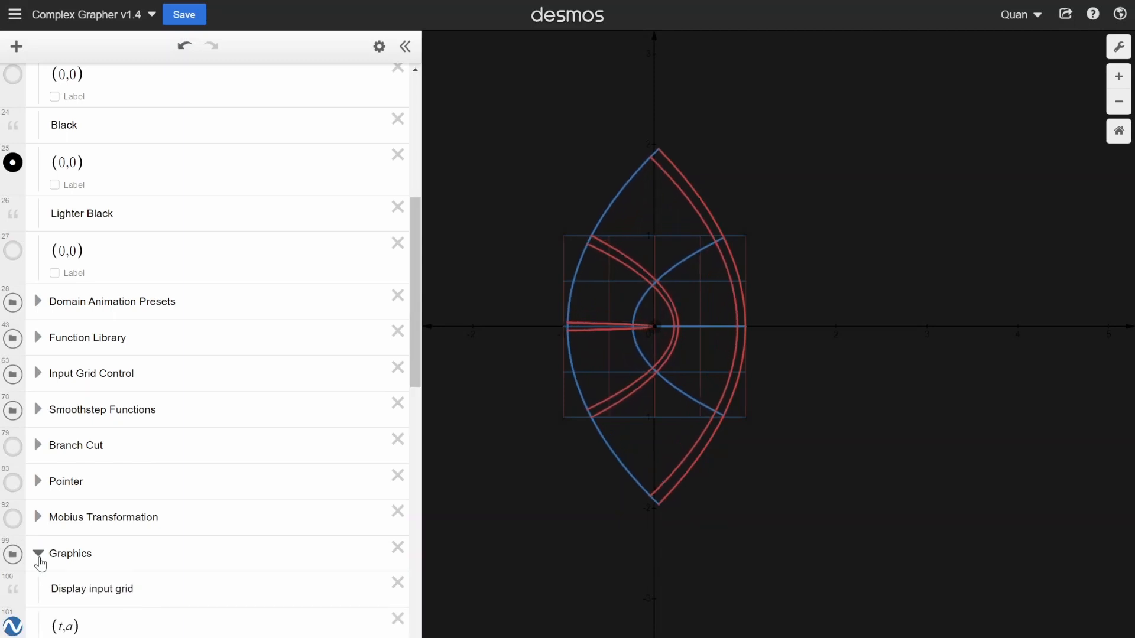
left_click(38, 559)
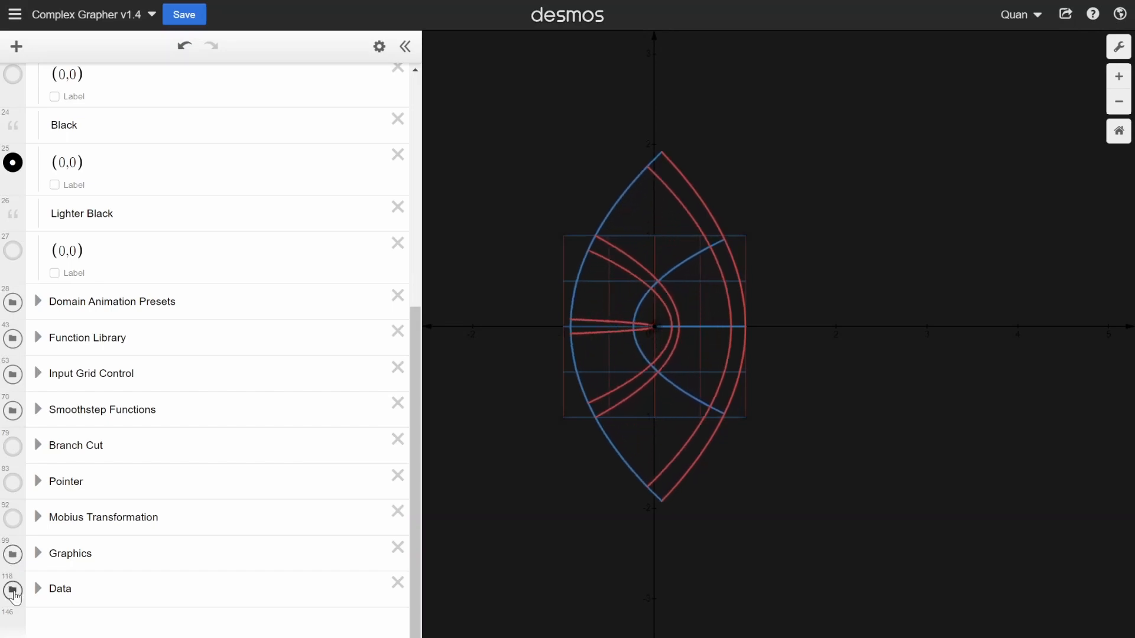
- Hide the Data folder's objects and examine its gridline, domain-limit and operator definitions in a widened expression list
left_click(39, 594)
scroll(225, 357, "down", 15)
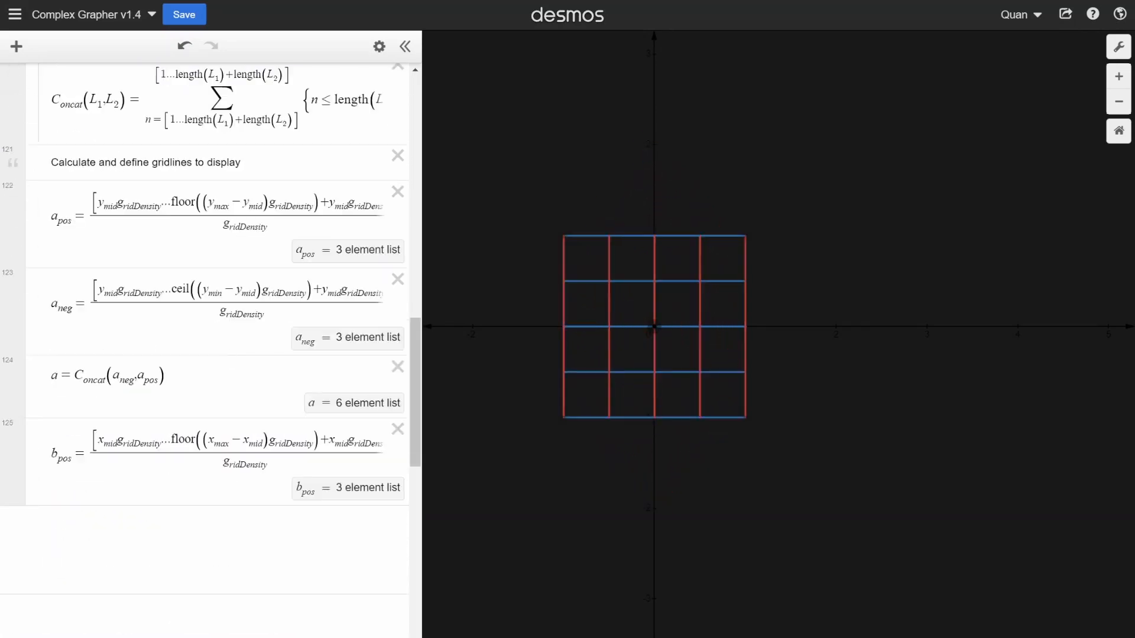
left_click_drag(428, 418, 649, 421)
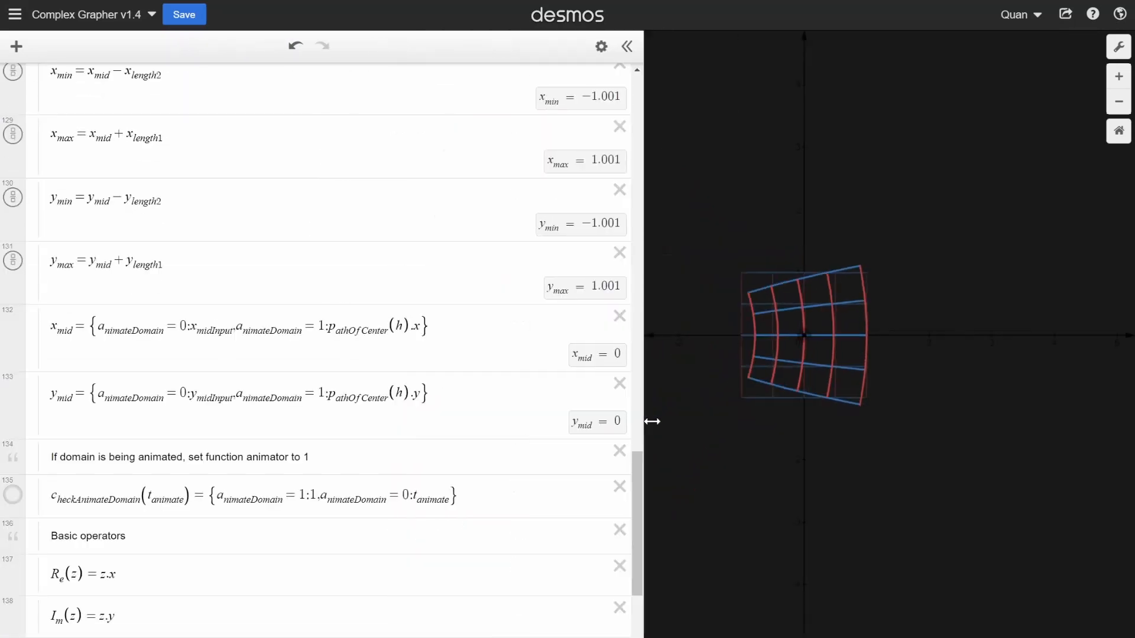
scroll(642, 420, "down", 5)
scroll(215, 380, "down", 2)
scroll(215, 385, "up", 15)
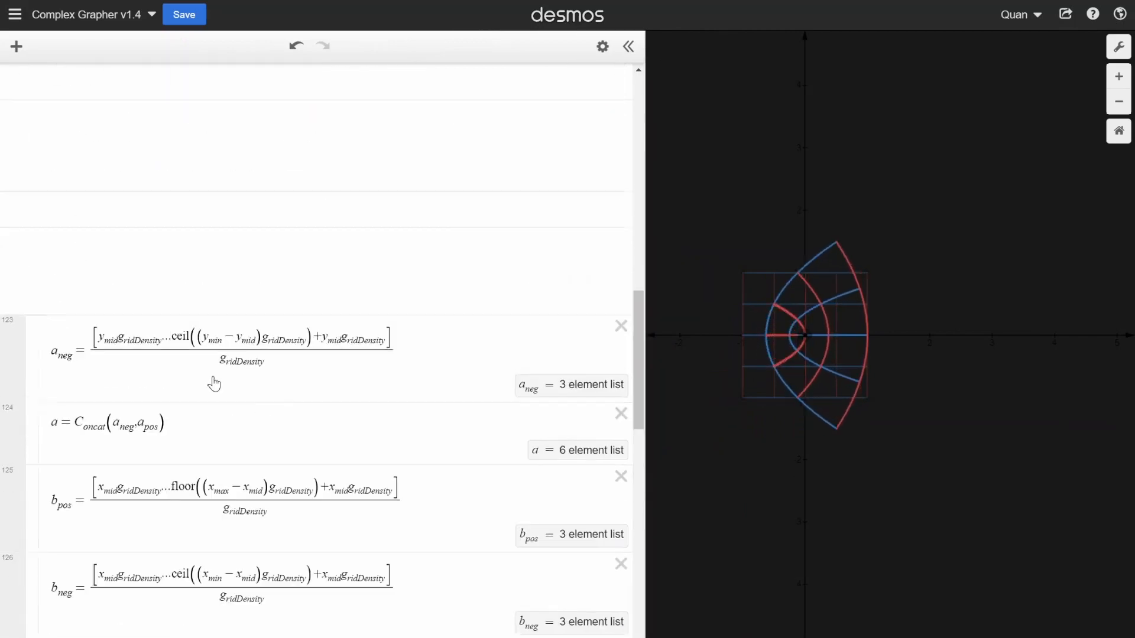
scroll(319, 349, "up", 3)
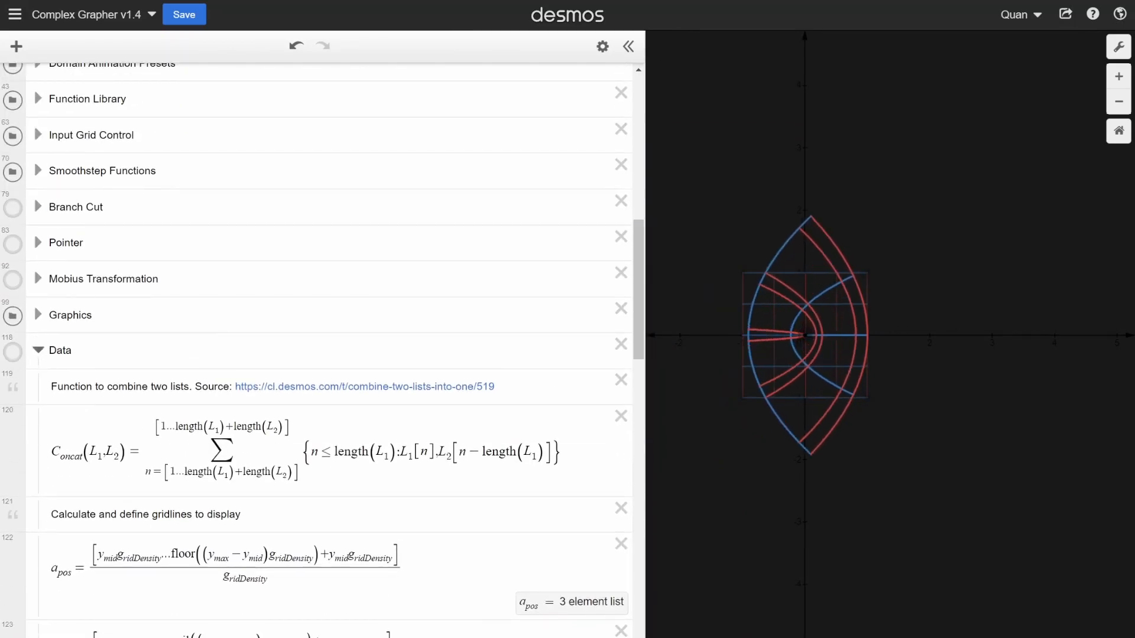
left_click(39, 351)
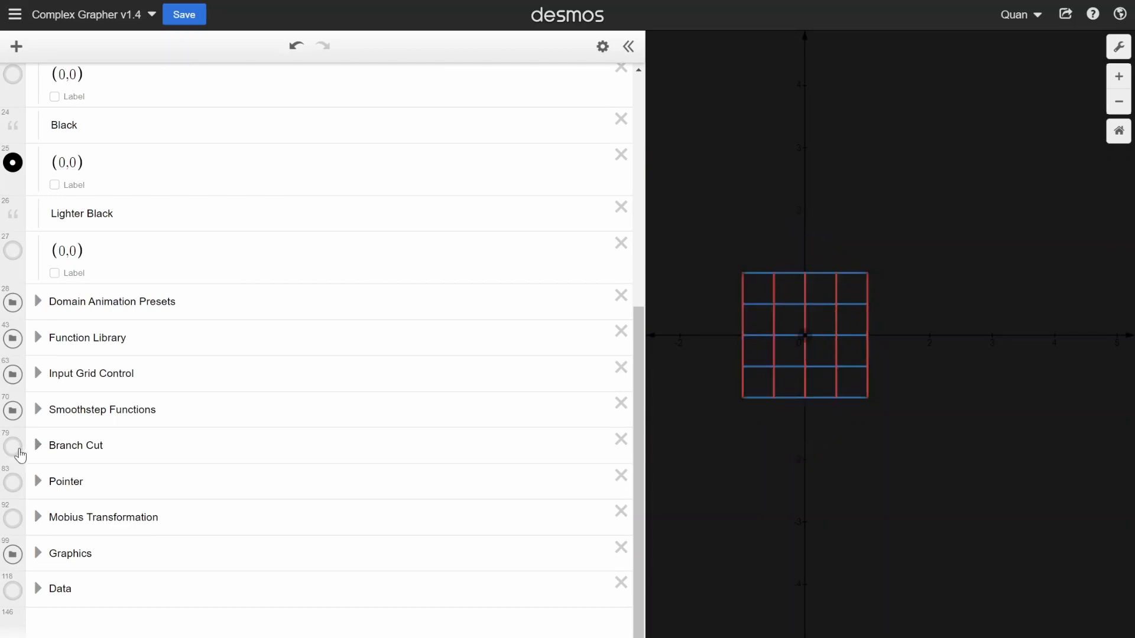
- Collapse the Visual Settings folder
scroll(499, 423, "up", 15)
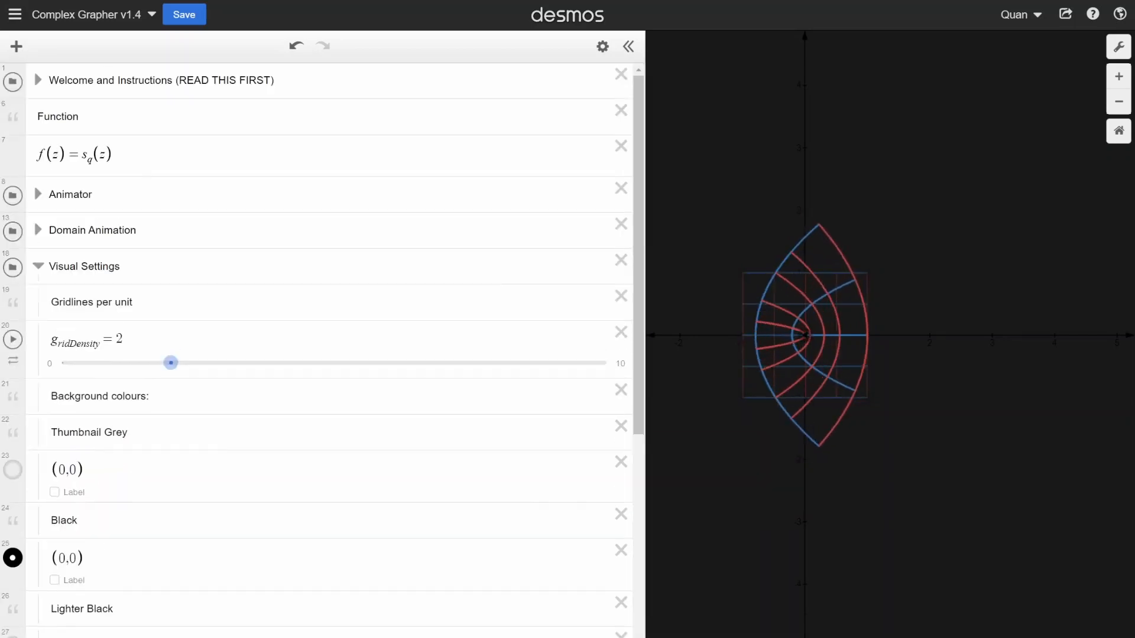
scroll(499, 423, "down", 7)
scroll(499, 424, "up", 7)
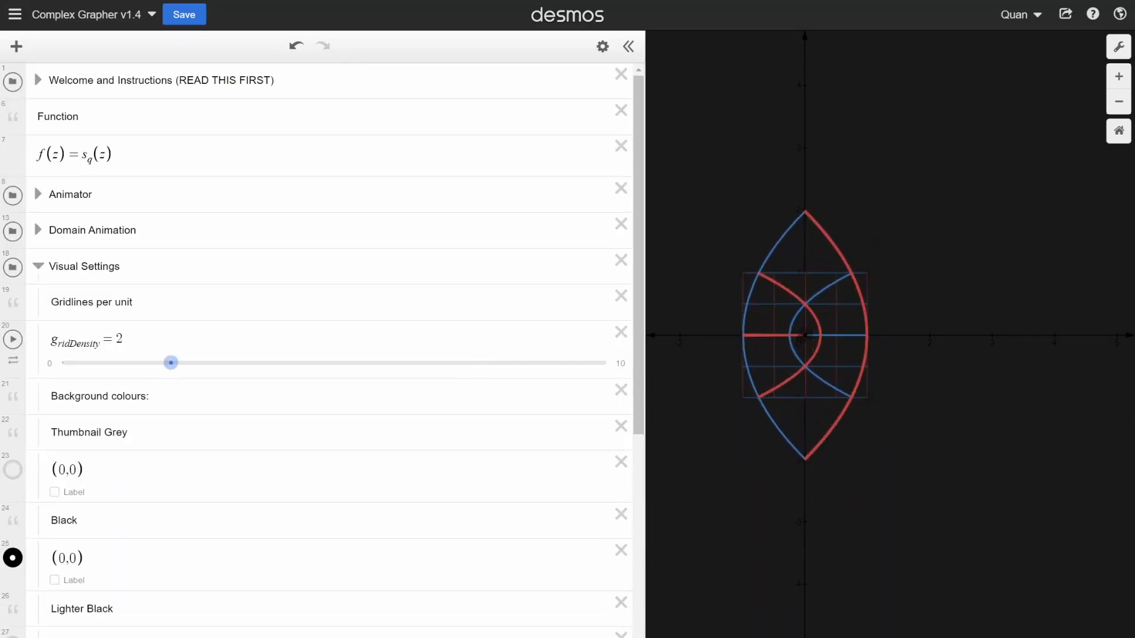
left_click(38, 267)
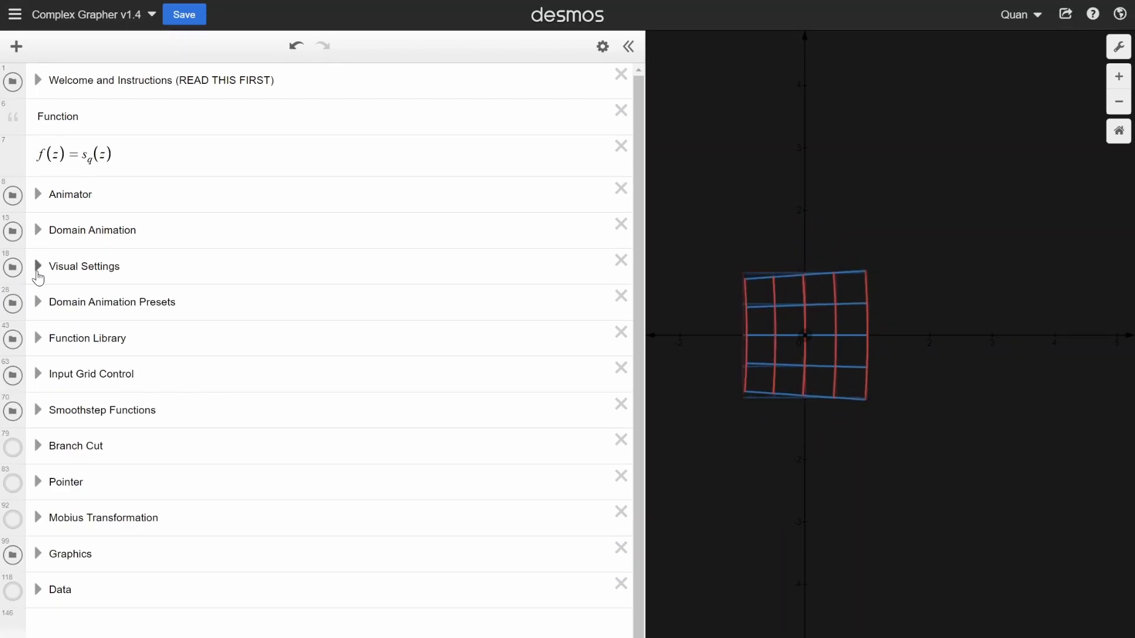
- Redefine the function f(z) as l_n(z) and examine how it transforms the grid
left_click_drag(120, 154, 94, 154)
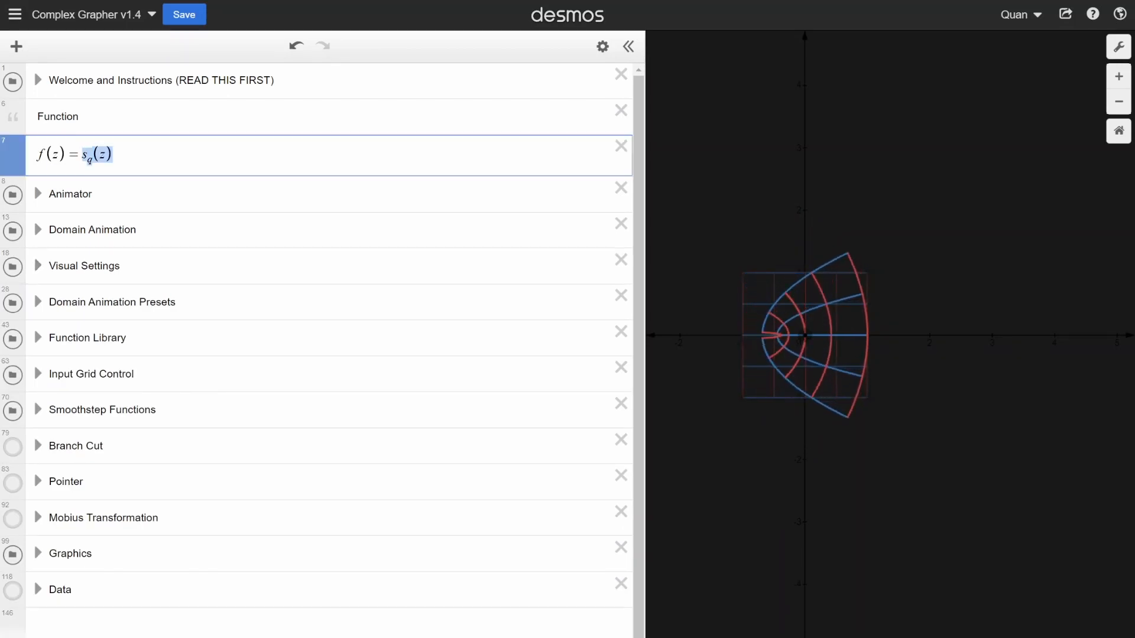
type("l")
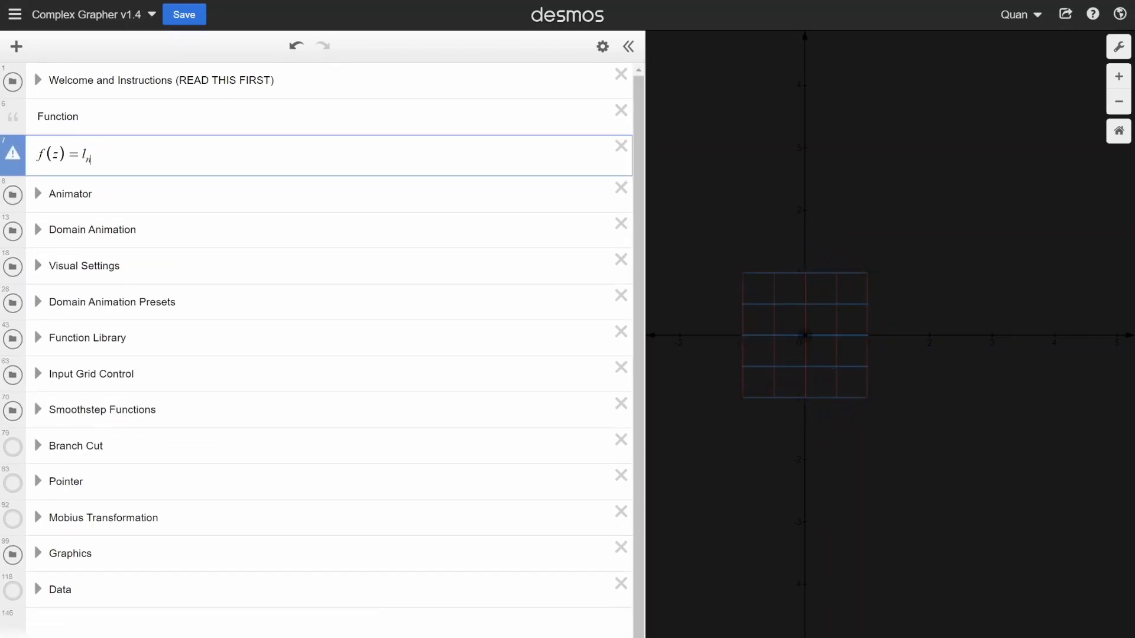
type("_n(z")
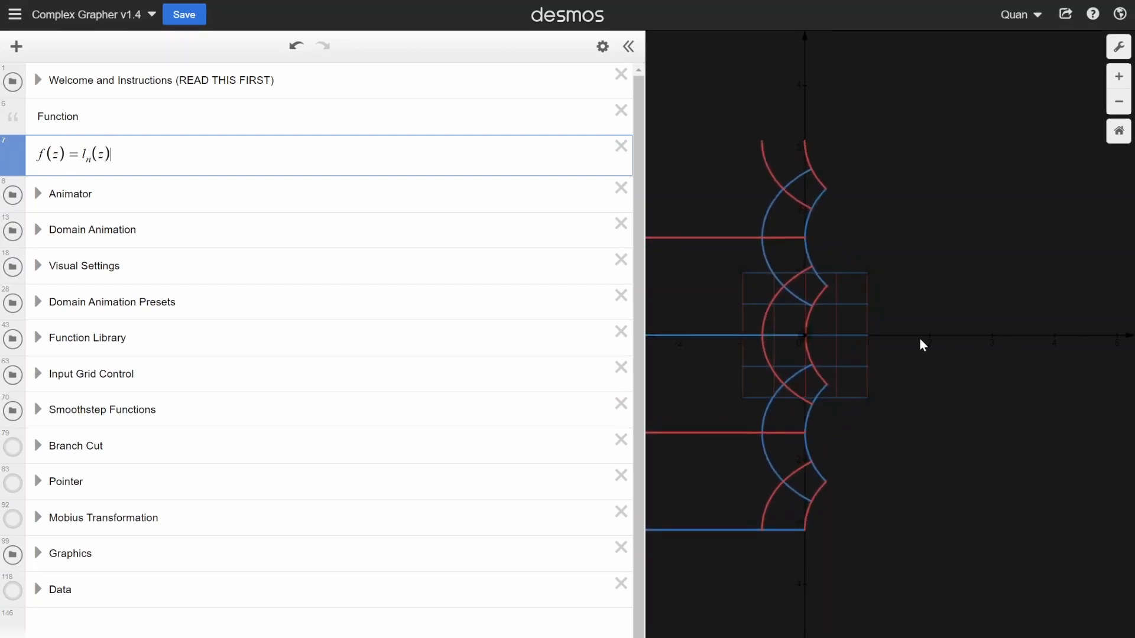
scroll(861, 336, "down", 2)
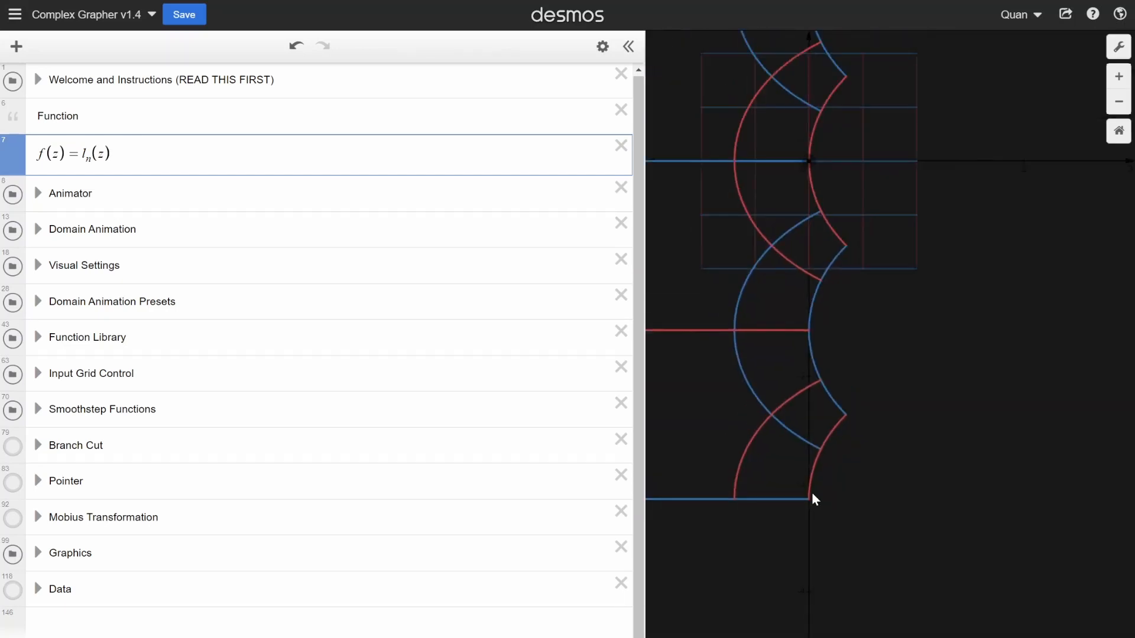
scroll(810, 501, "up", 5)
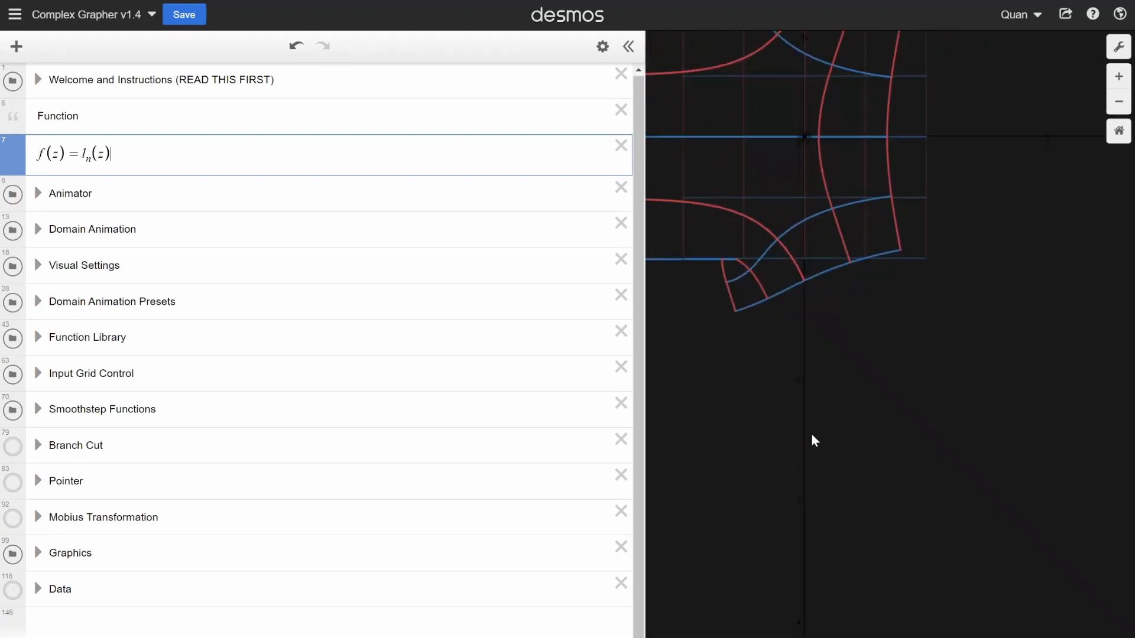
scroll(813, 437, "down", 5)
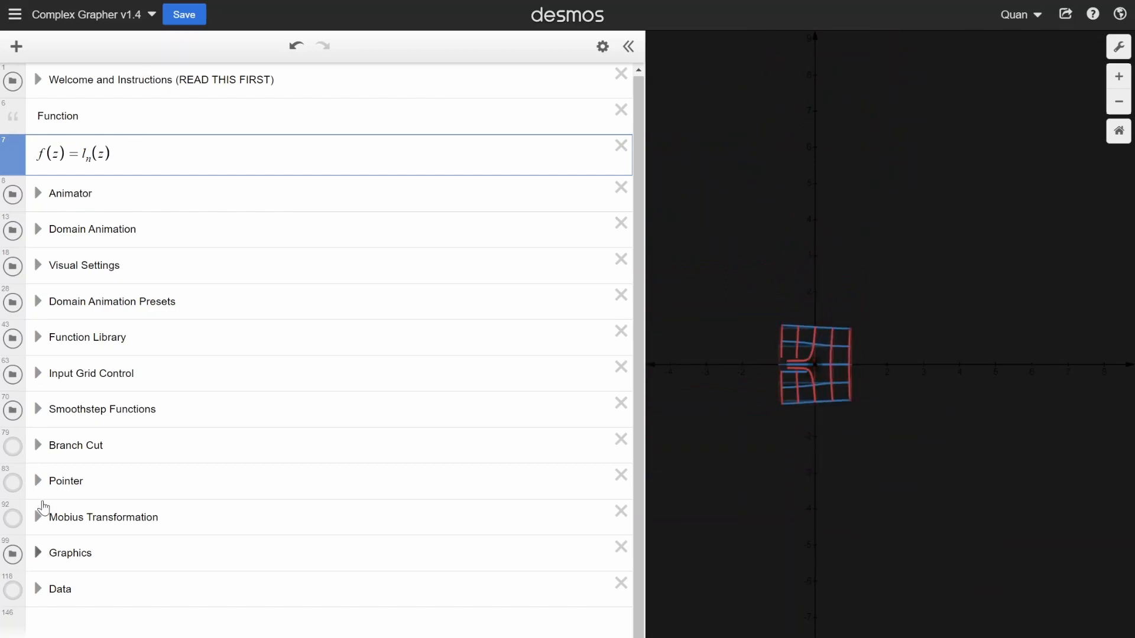
- Expand the Branch Cut folder and highlight the word "branch" in its note about the argument's range
left_click(37, 445)
scroll(56, 443, "down", 3)
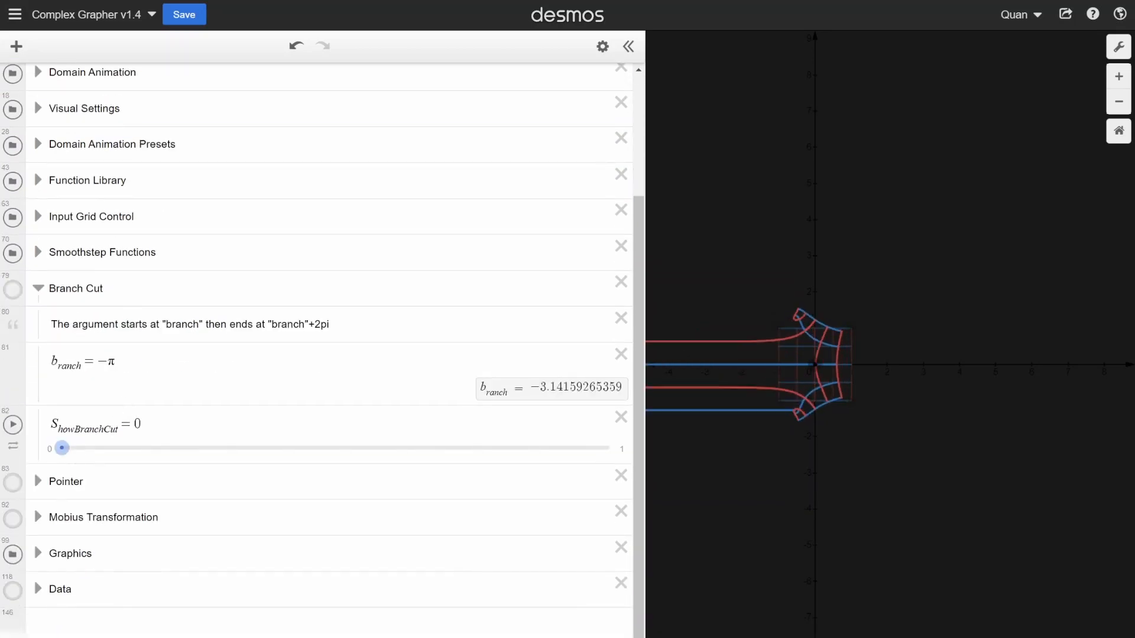
left_click(116, 361)
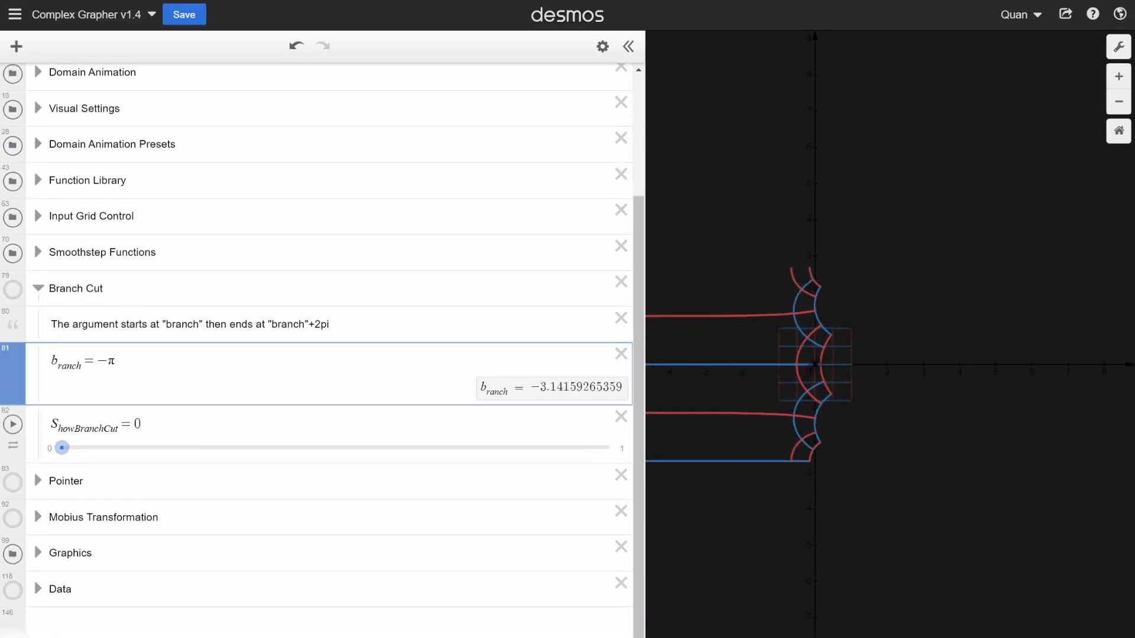
left_click_drag(166, 325, 181, 324)
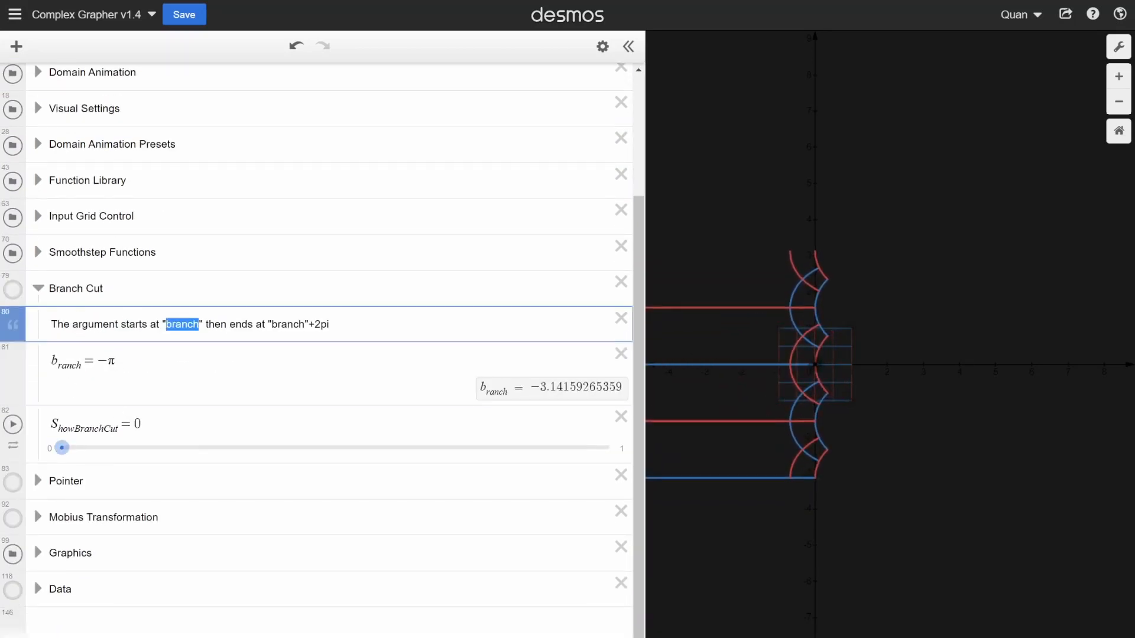
- Set the b_ranch value in the Branch Cut folder to 0
left_click_drag(83, 363, 30, 370)
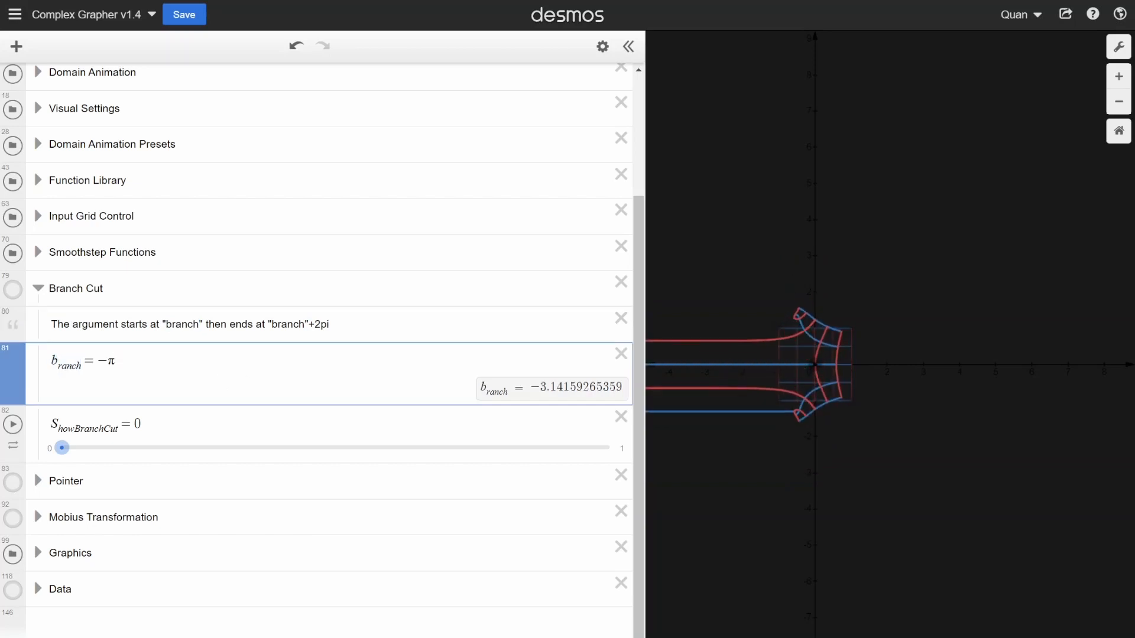
key("BackSpace")
key("BackSpace")
type("0")
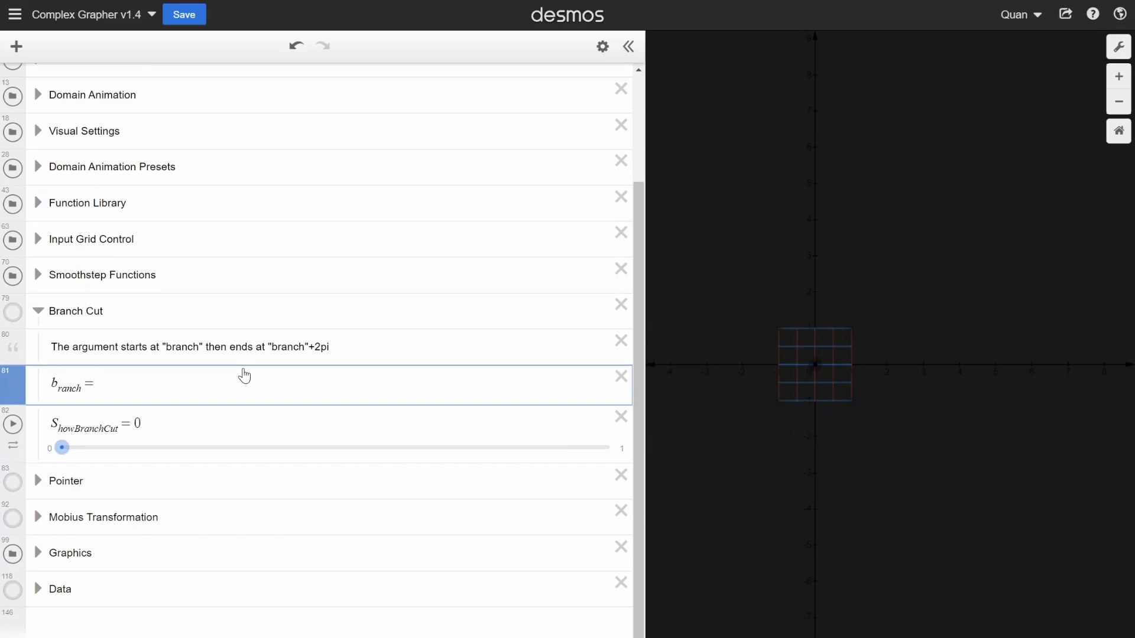
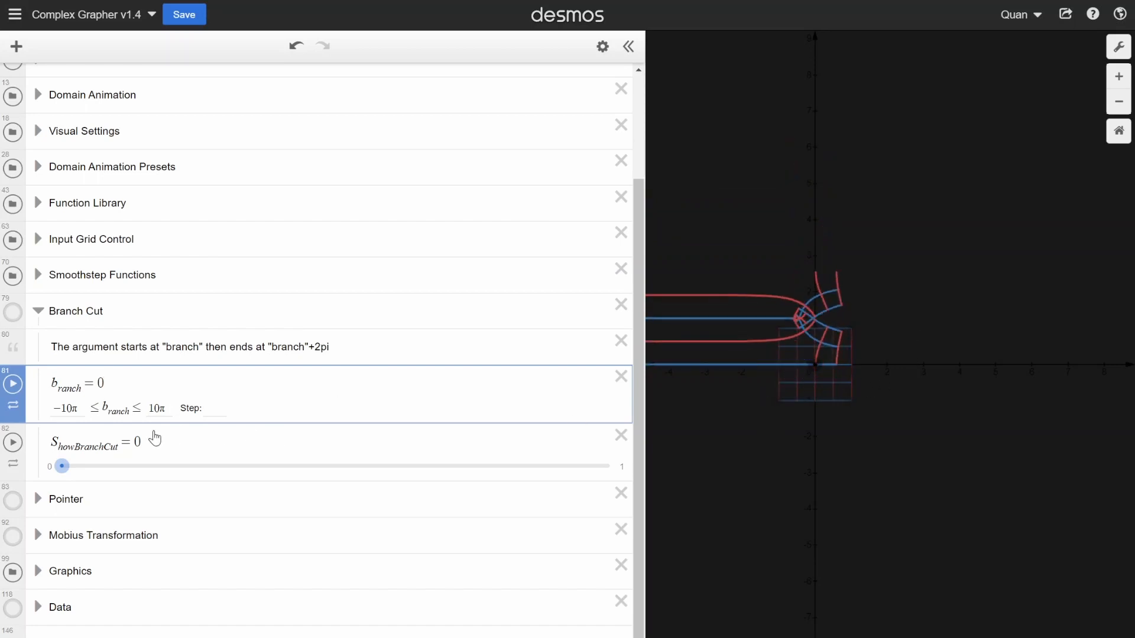
- Redefine the function f(z) as s_qrt(z), examine how it transforms the grid, and widen the graph area
scroll(155, 438, "up", 3)
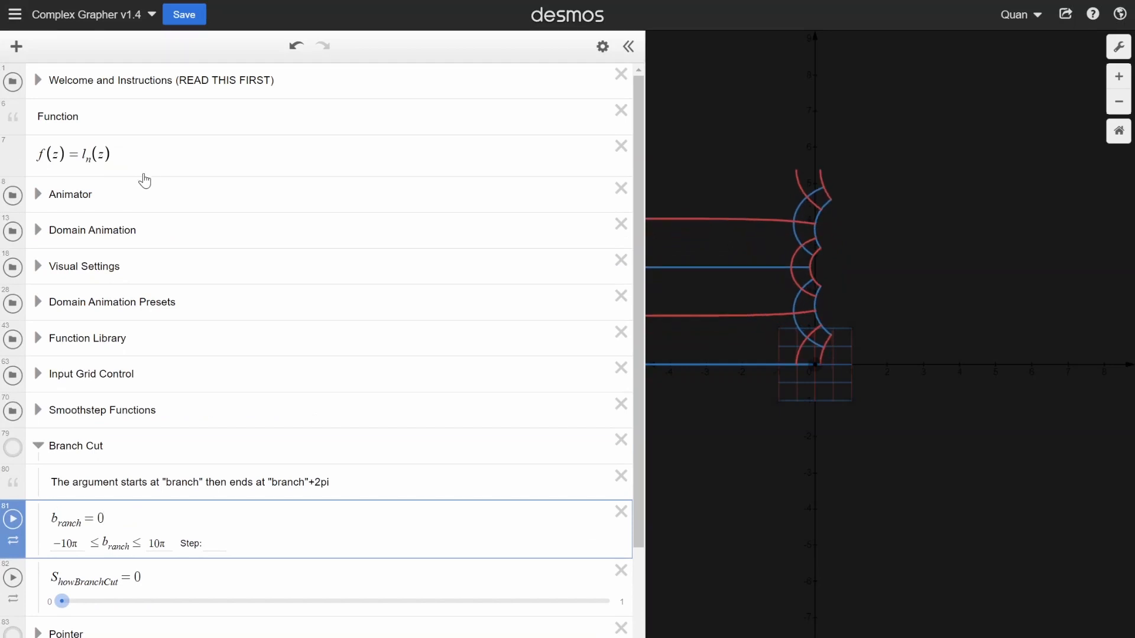
left_click_drag(113, 155, 82, 155)
type("s")
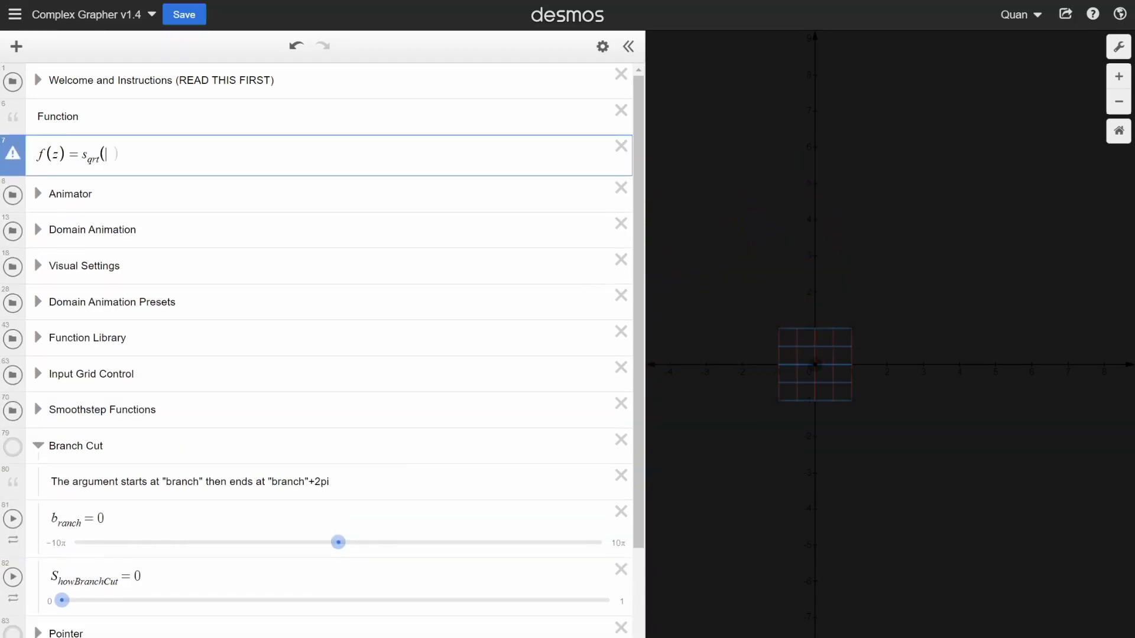
scroll(822, 334, "up", 3)
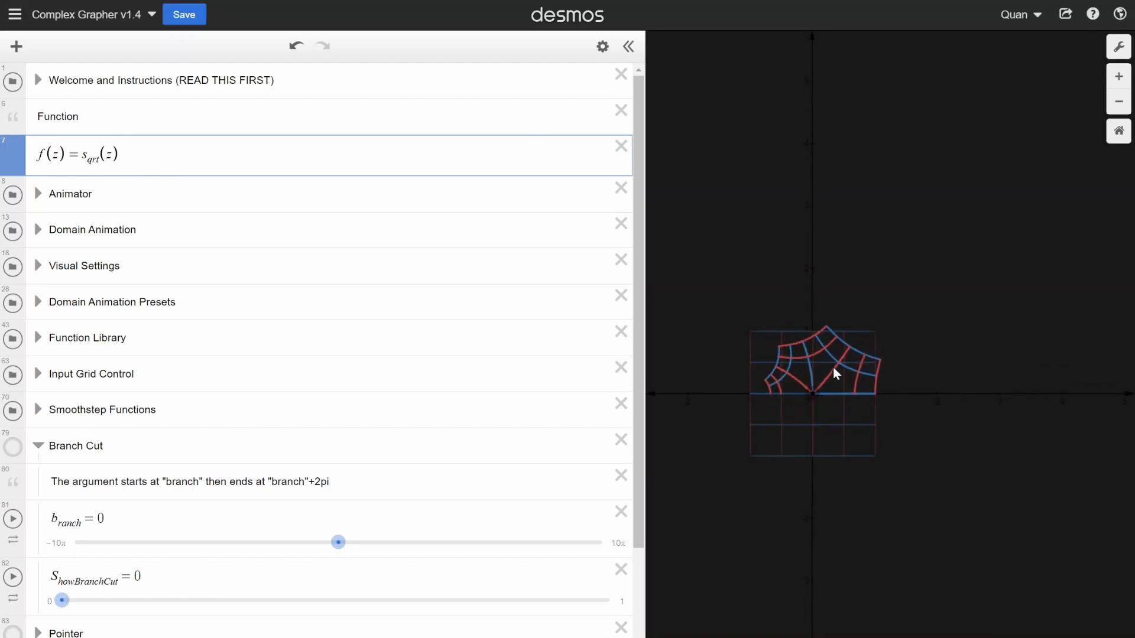
scroll(899, 361, "down", 2)
scroll(814, 402, "up", 3)
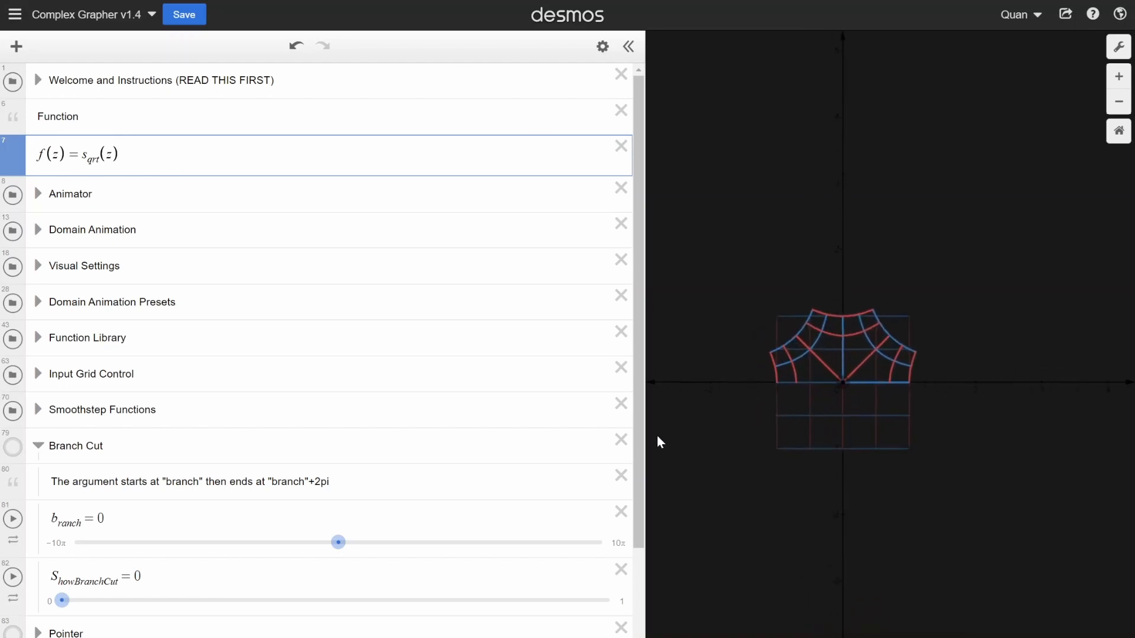
left_click_drag(646, 437, 508, 437)
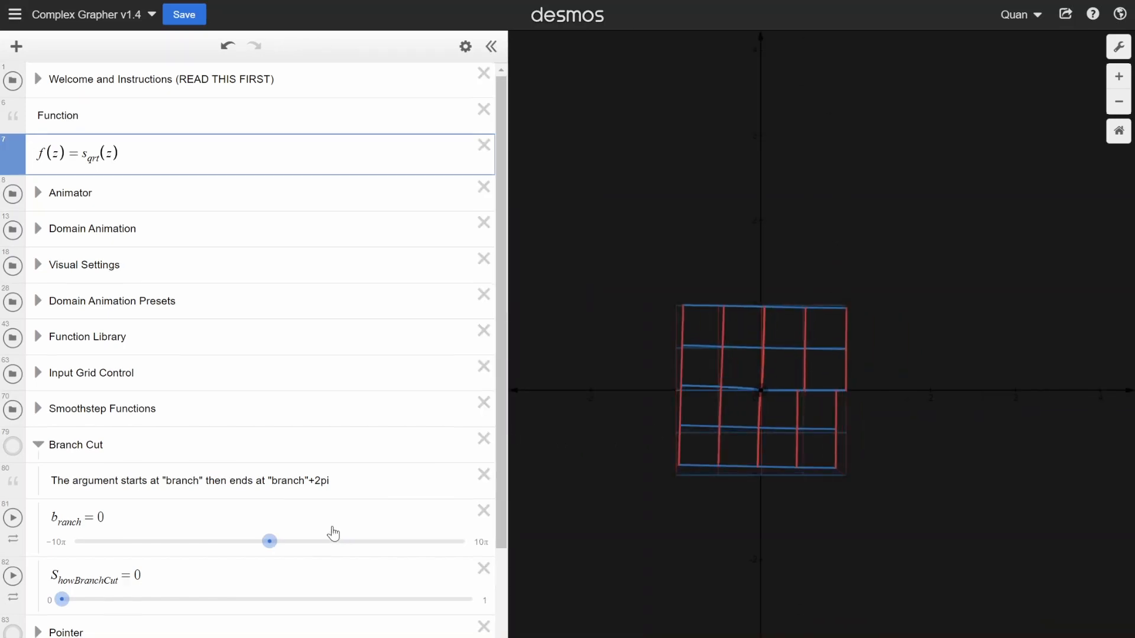
- Set b_ranch to −6 and S_howBranchCut to 1, then examine the branch cut line on the graph
scroll(84, 470, "down", 3)
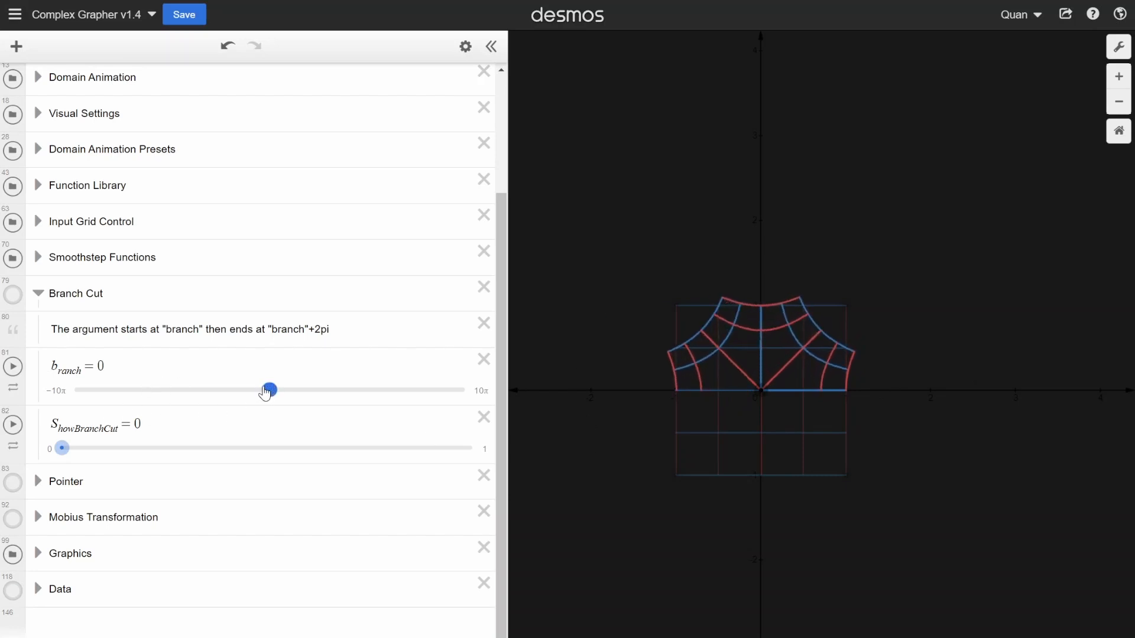
left_click_drag(142, 392, 234, 391)
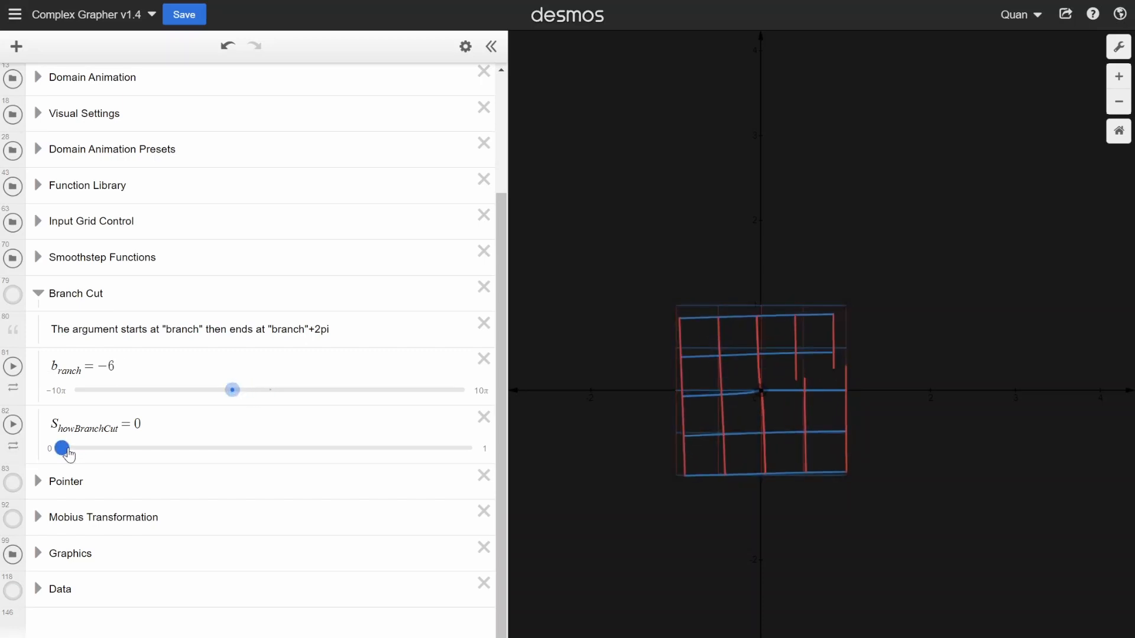
left_click_drag(68, 454, 407, 448)
scroll(656, 350, "down", 3)
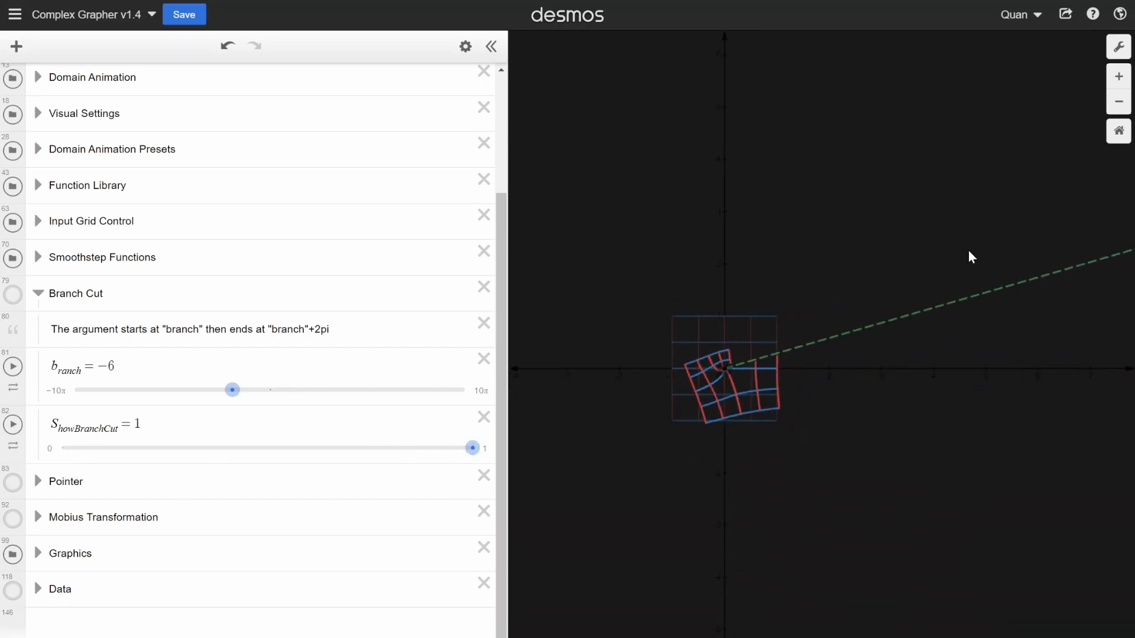
scroll(715, 342, "up", 3)
- Set b_ranch to −7.3, inspect the rotated branch cut line, and set S_howBranchCut to 0
left_click_drag(233, 390, 223, 391)
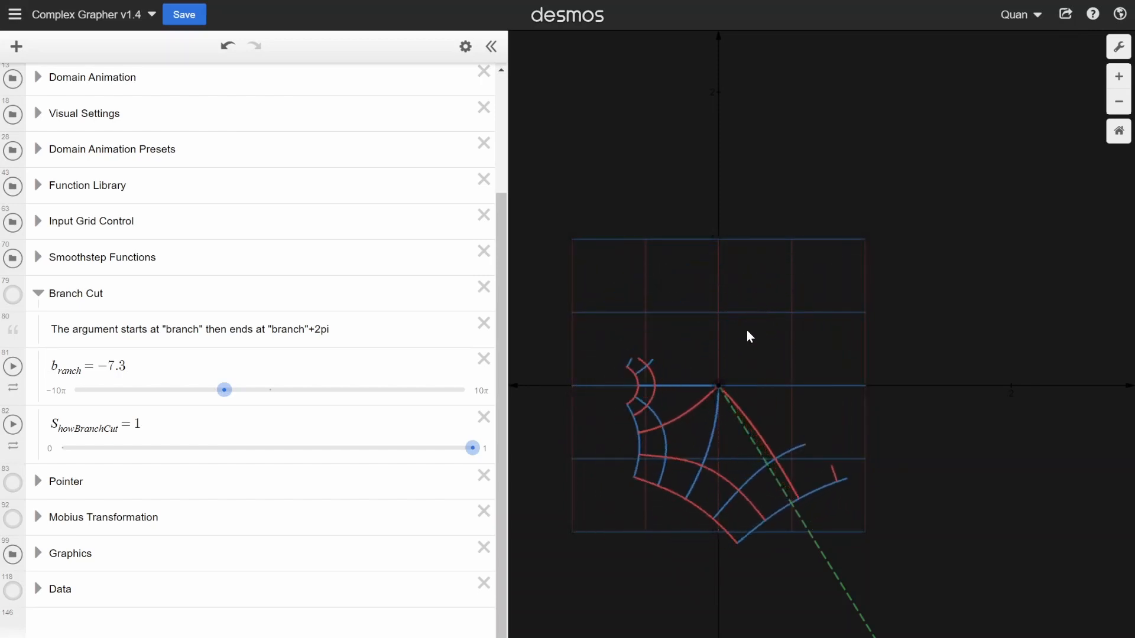
scroll(747, 330, "down", 2)
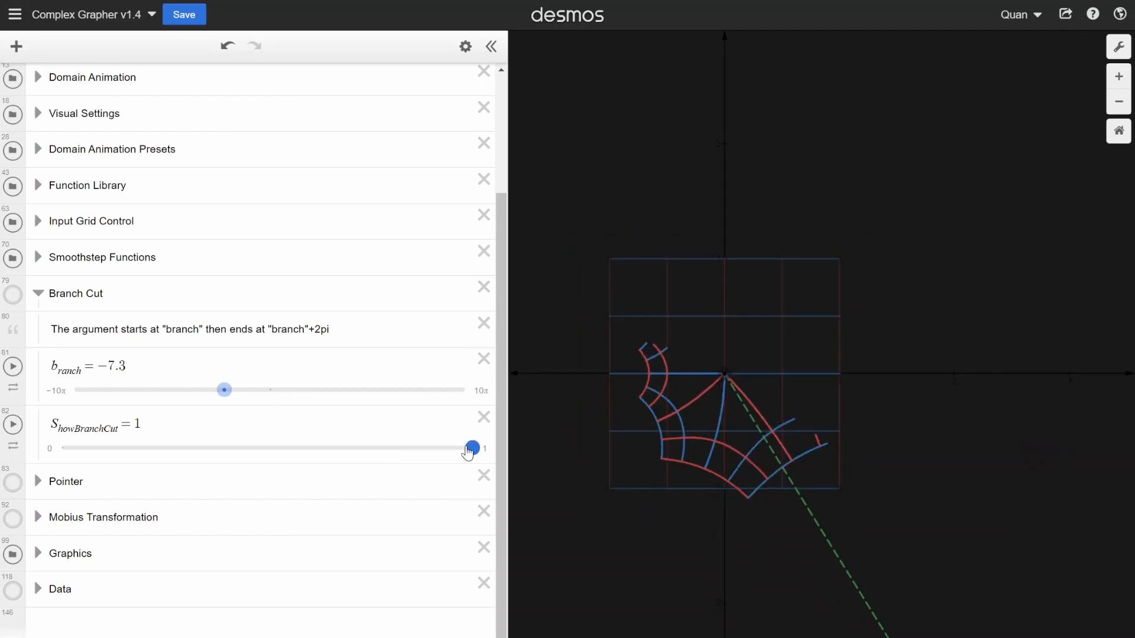
- Change the function f(z) to s_qrt(z+2r)
scroll(260, 349, "up", 3)
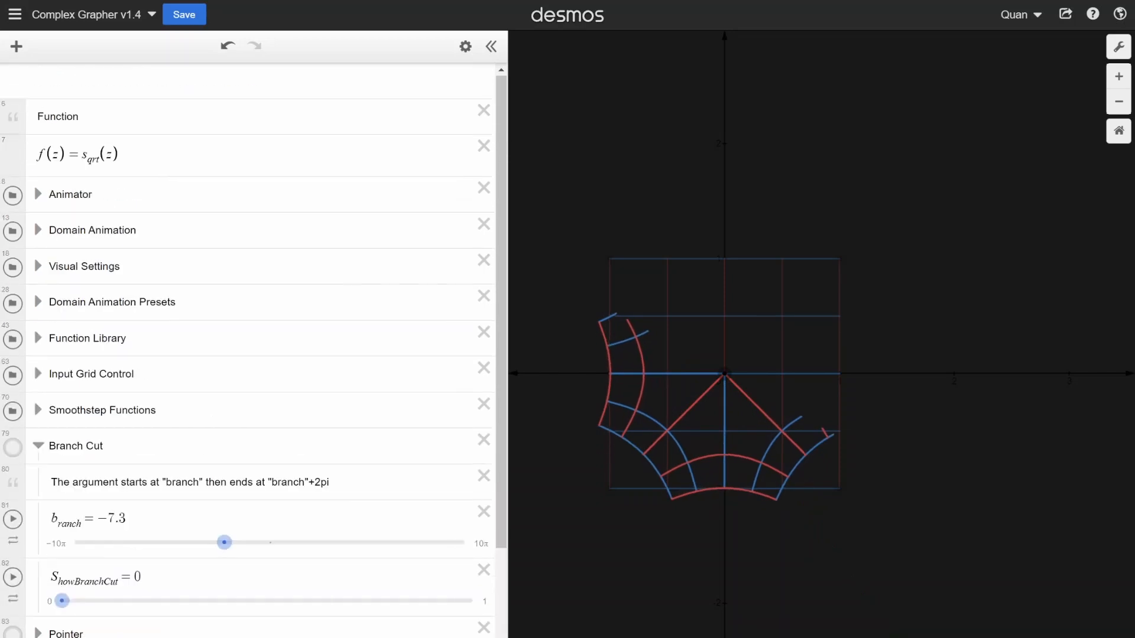
left_click(193, 148)
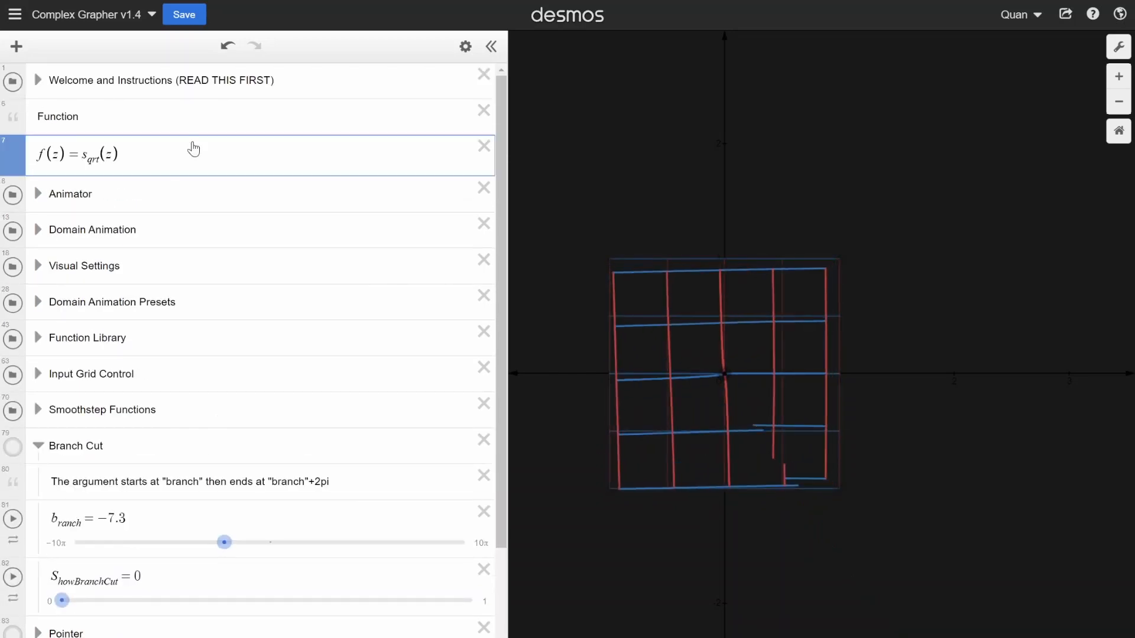
key("Left")
type("+")
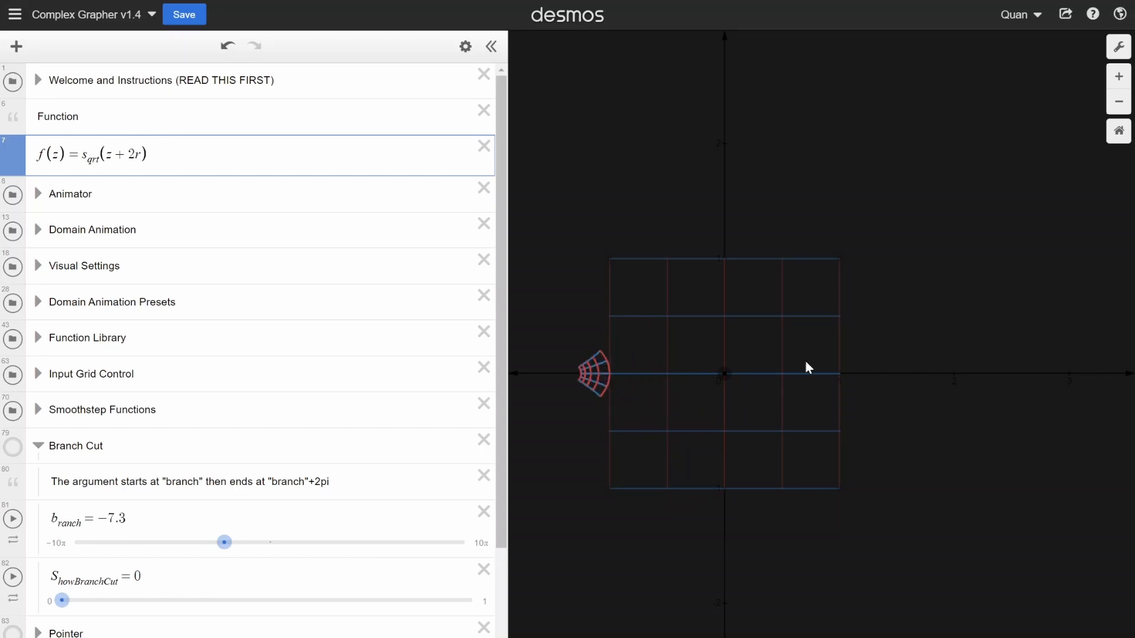
- Move the input grid by its centre point up and right of the origin, and from there to about (−2.3, 0.2)
scroll(757, 371, "down", 2)
left_click_drag(735, 372, 927, 299)
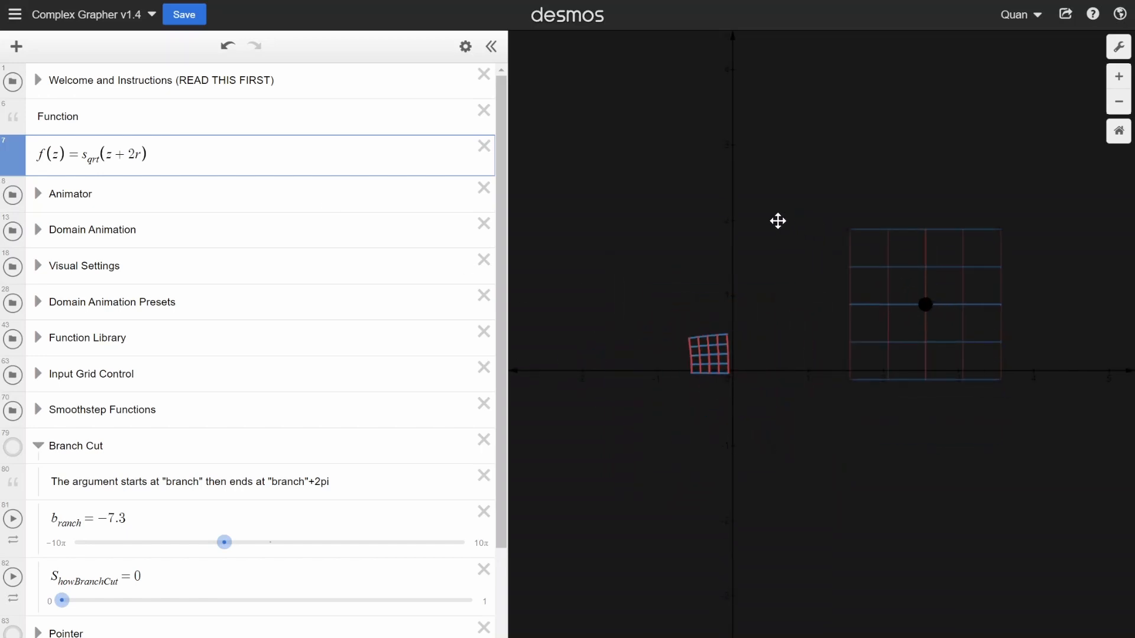
left_click_drag(778, 221, 671, 281)
left_click_drag(588, 347, 558, 355)
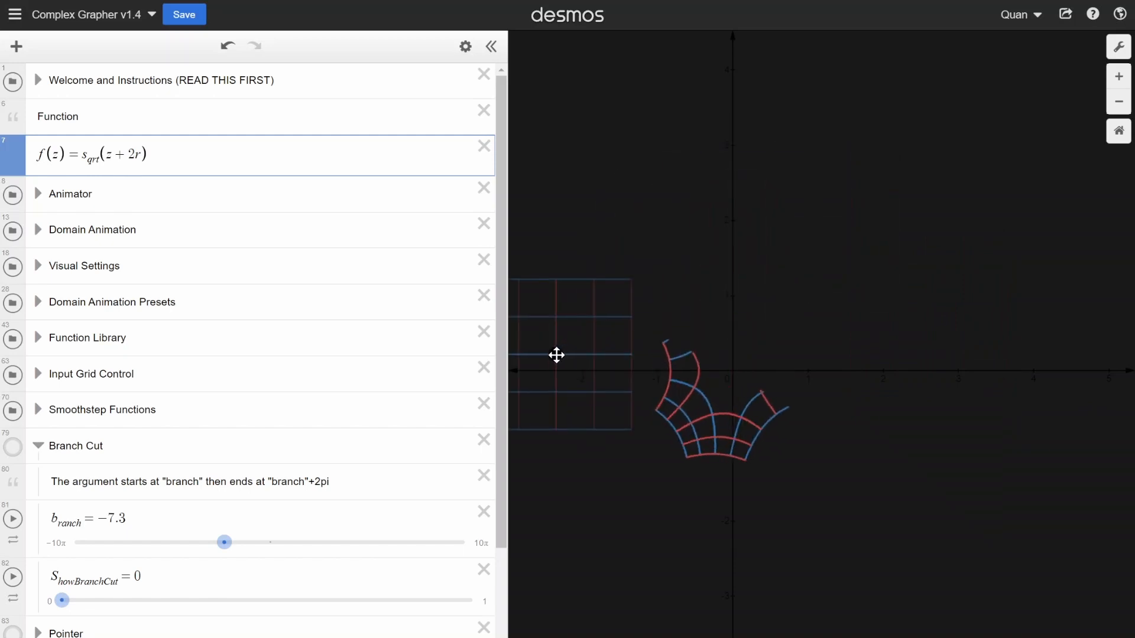
- Set S_howBranchCut to 1 and compare the branch cut line with the transformed grid of the shifted square root
scroll(194, 444, "down", 3)
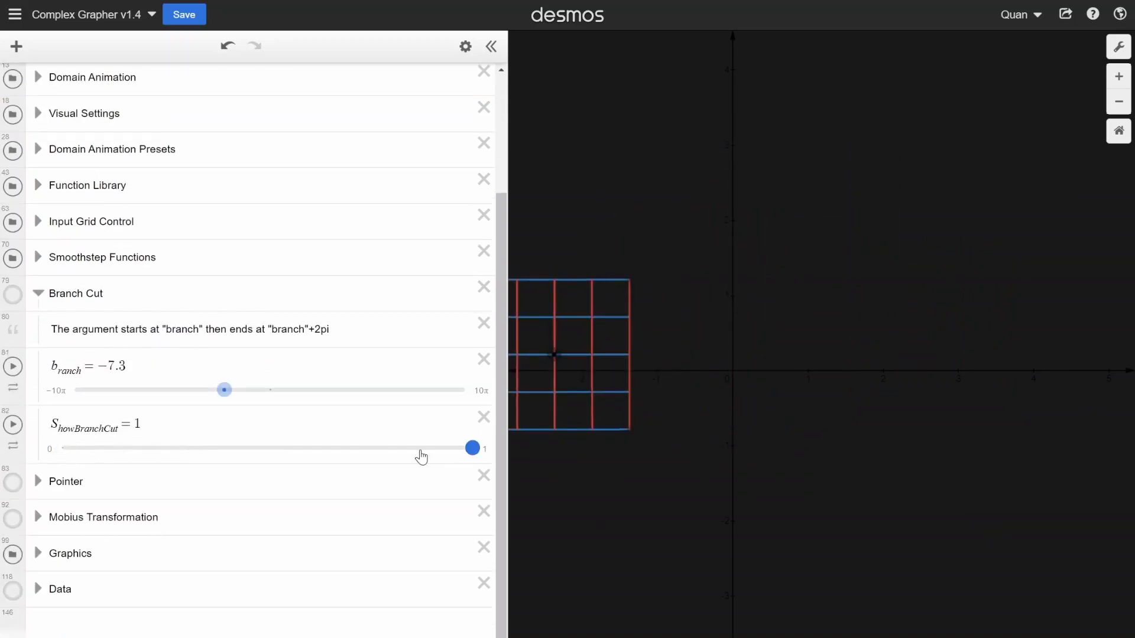
scroll(767, 422, "down", 3)
scroll(739, 385, "up", 3)
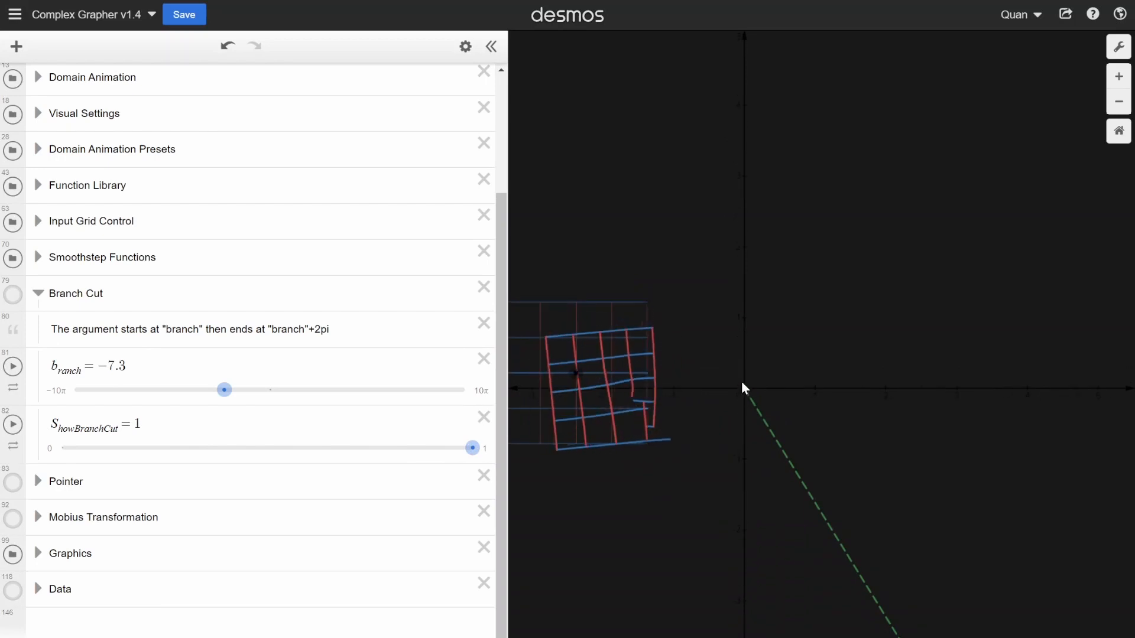
scroll(983, 455, "down", 2)
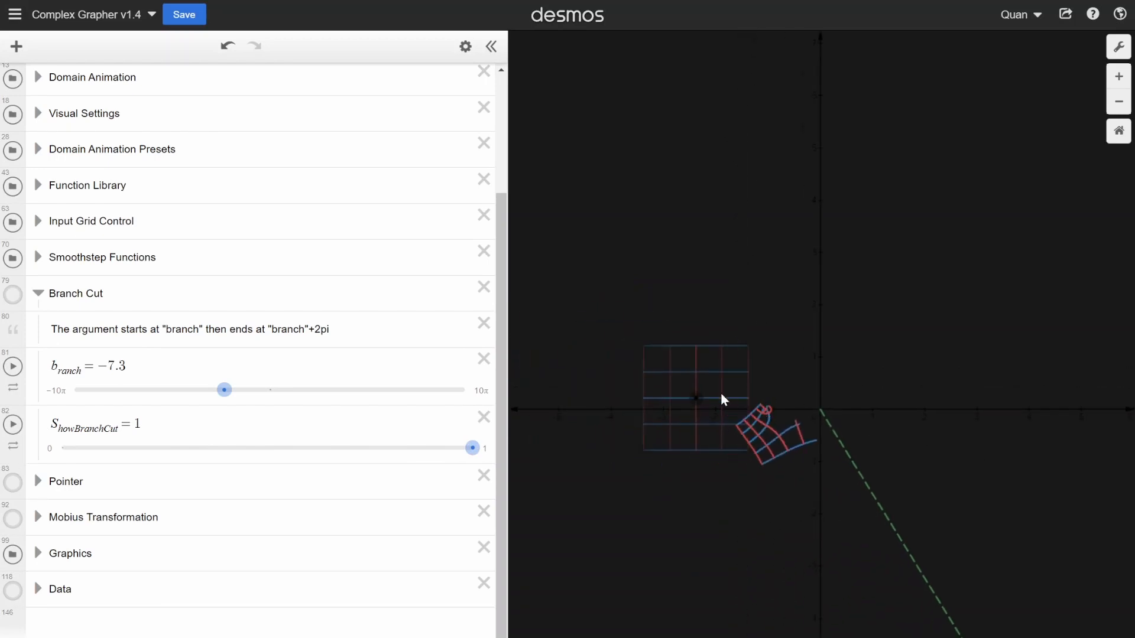
scroll(694, 412, "up", 2)
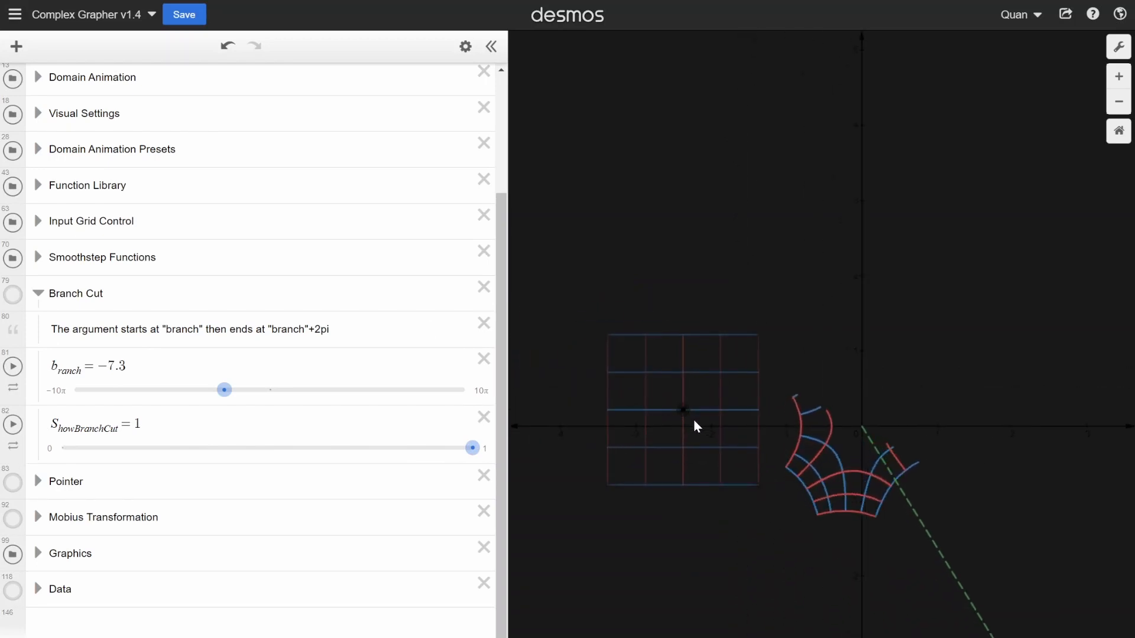
scroll(260, 355, "up", 3)
scroll(859, 385, "down", 3)
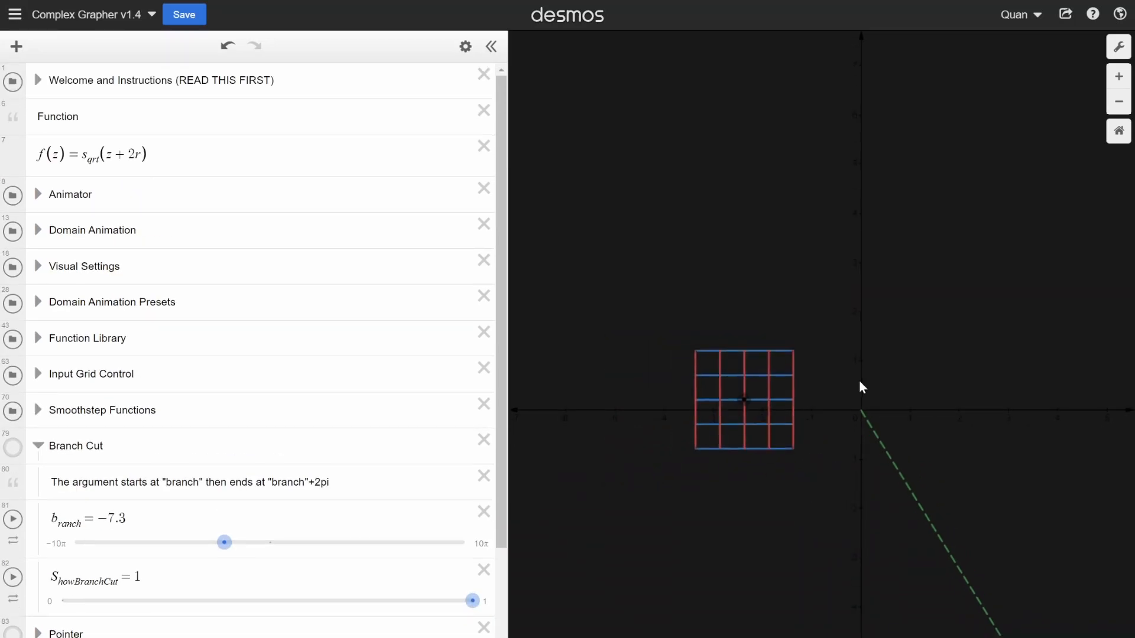
scroll(277, 451, "down", 3)
scroll(800, 342, "up", 6)
left_click_drag(828, 389, 736, 367)
- Set S_howBranchCut to 0 and collapse the Branch Cut folder
scroll(484, 323, "down", 1)
scroll(790, 439, "down", 3)
scroll(981, 458, "down", 3)
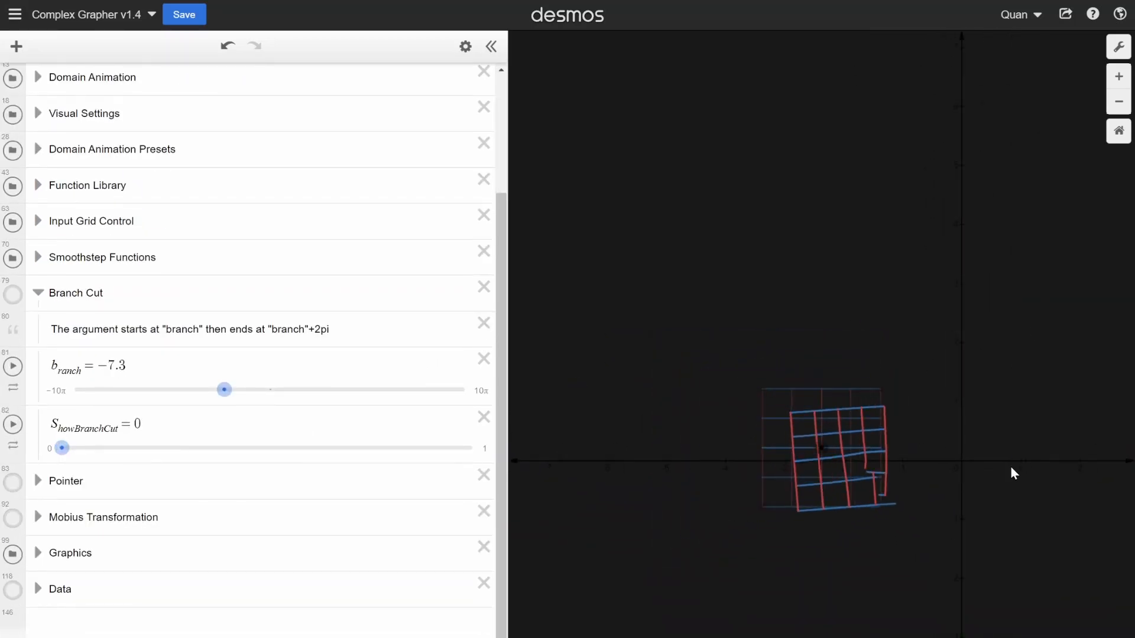
scroll(1011, 470, "up", 2)
left_click(38, 299)
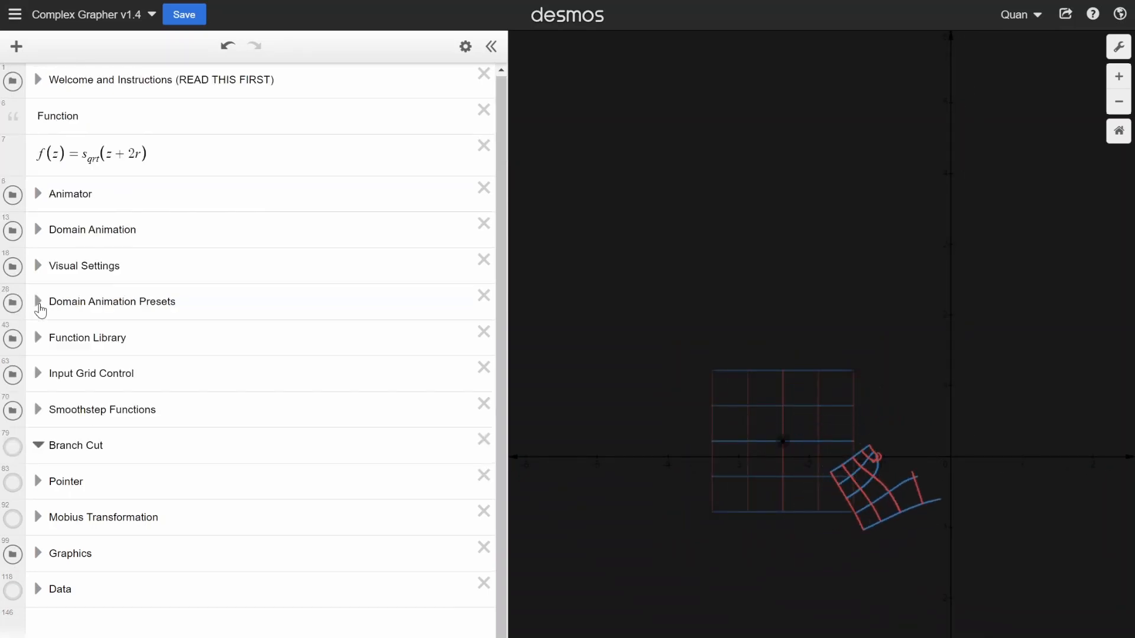
- Expand the Mobius Transformation folder, look through its contents, and collapse it again
left_click(39, 517)
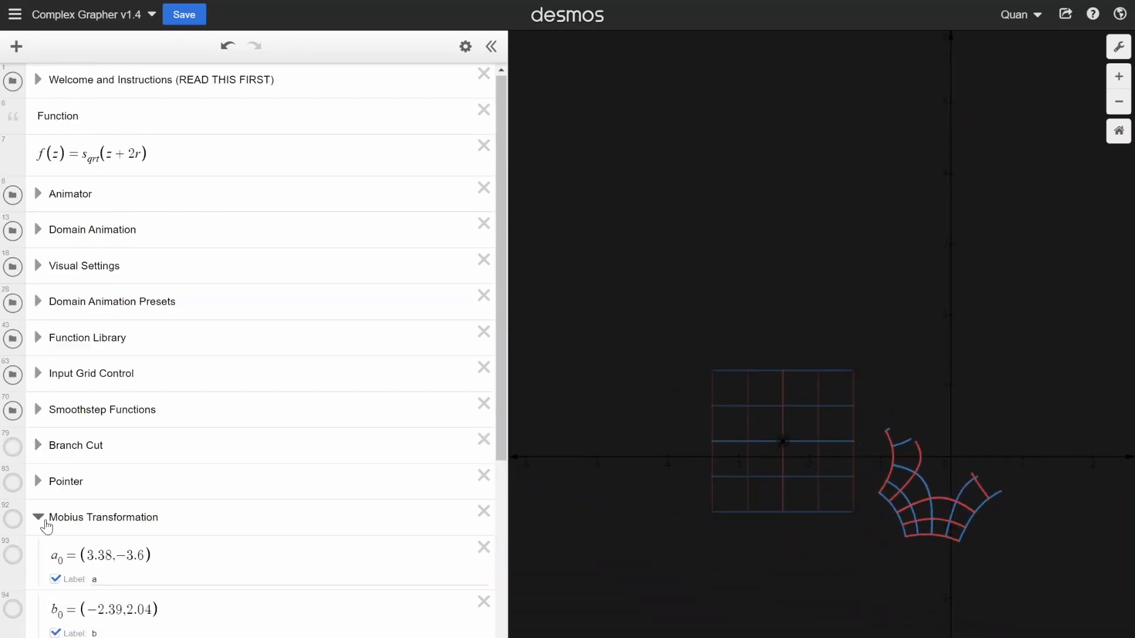
scroll(47, 526, "down", 5)
left_click(37, 200)
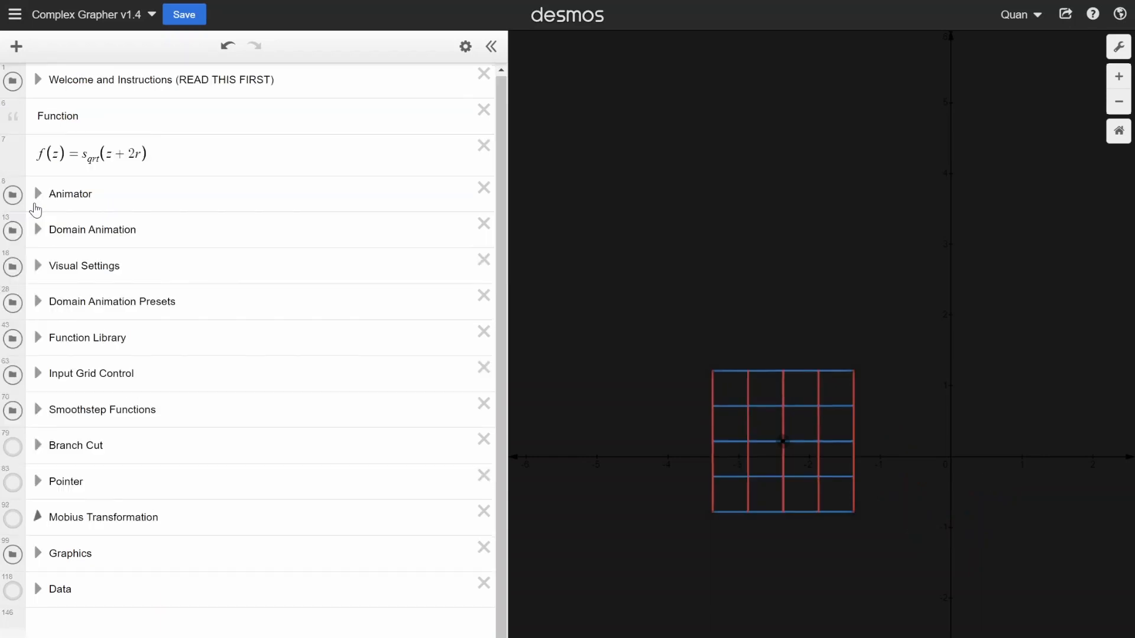
- Redefine the function f(z) as m_obius(z) and widen the graph area further
left_click_drag(155, 155, 82, 154)
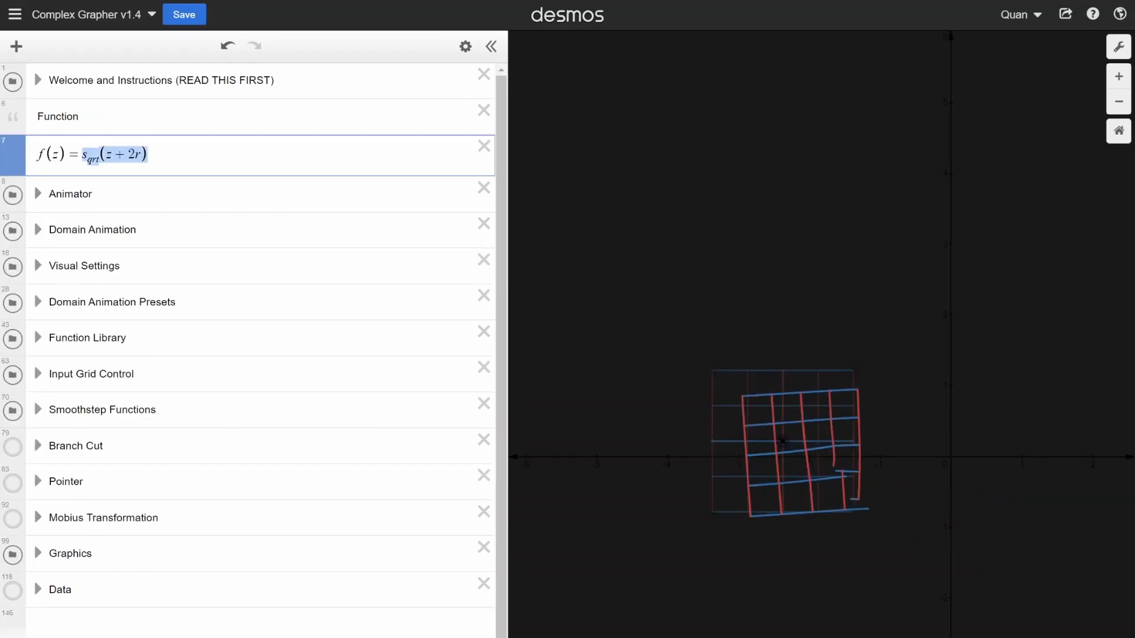
type("mobius")
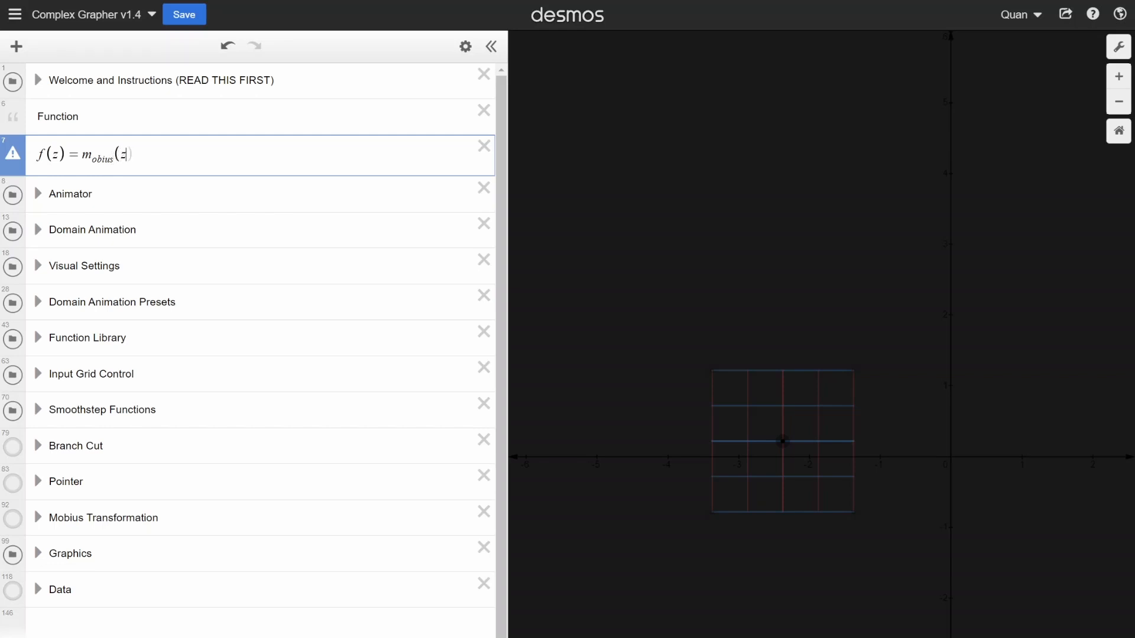
scroll(778, 322, "down", 5)
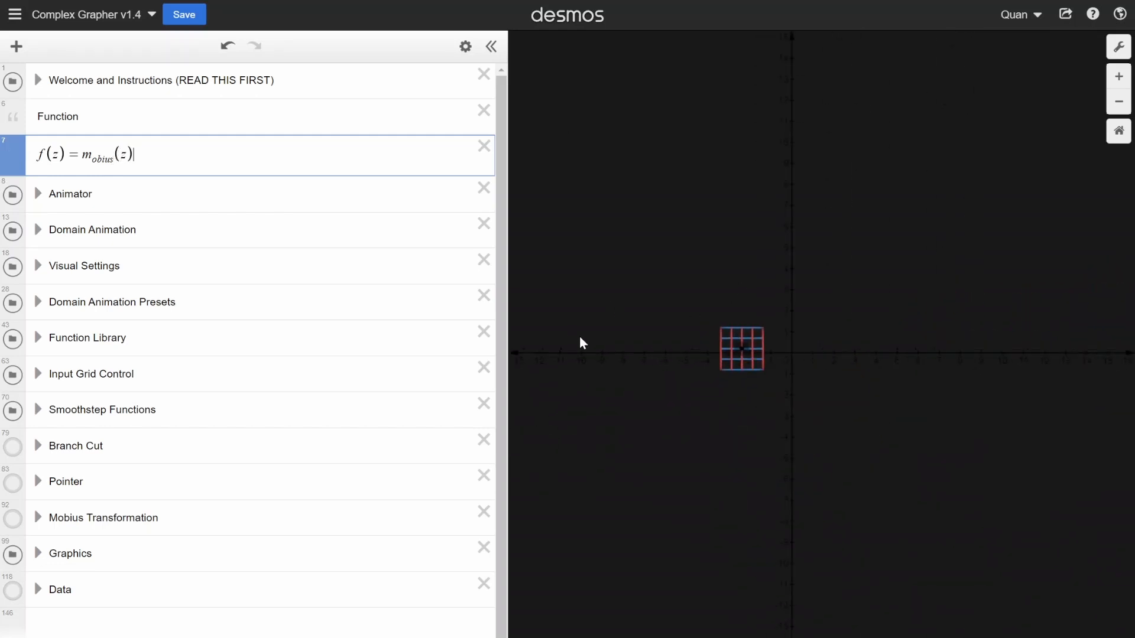
scroll(774, 319, "up", 5)
left_click_drag(505, 430, 436, 422)
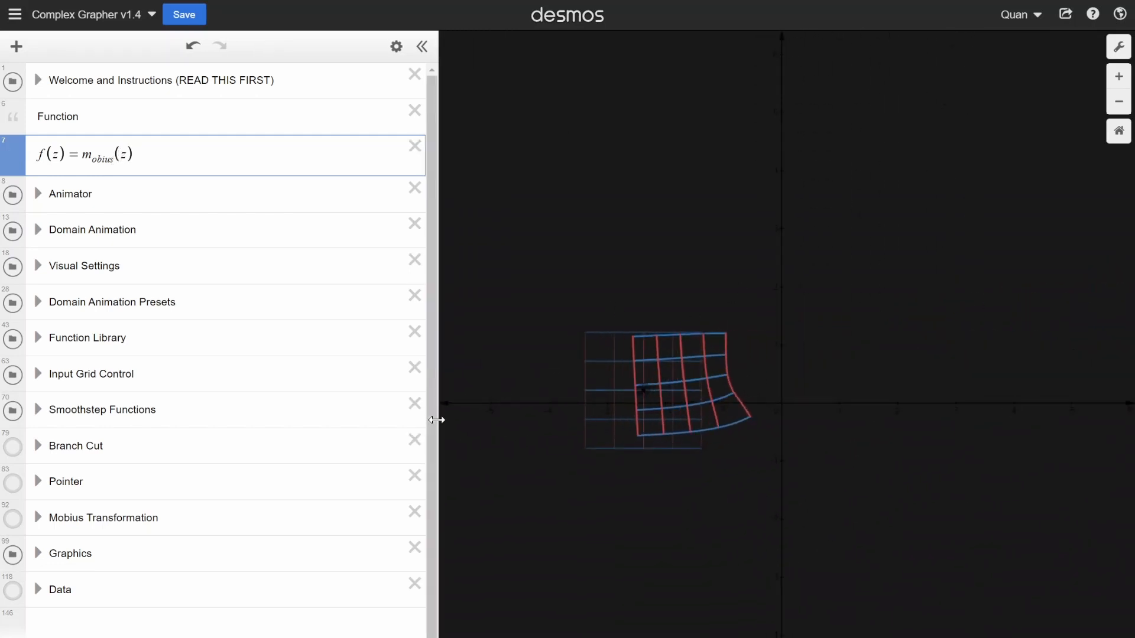
- Look through the Graphics folder, collapse it, and display the Mobius Transformation points on the graph
left_click(38, 553)
scroll(38, 509, "down", 9)
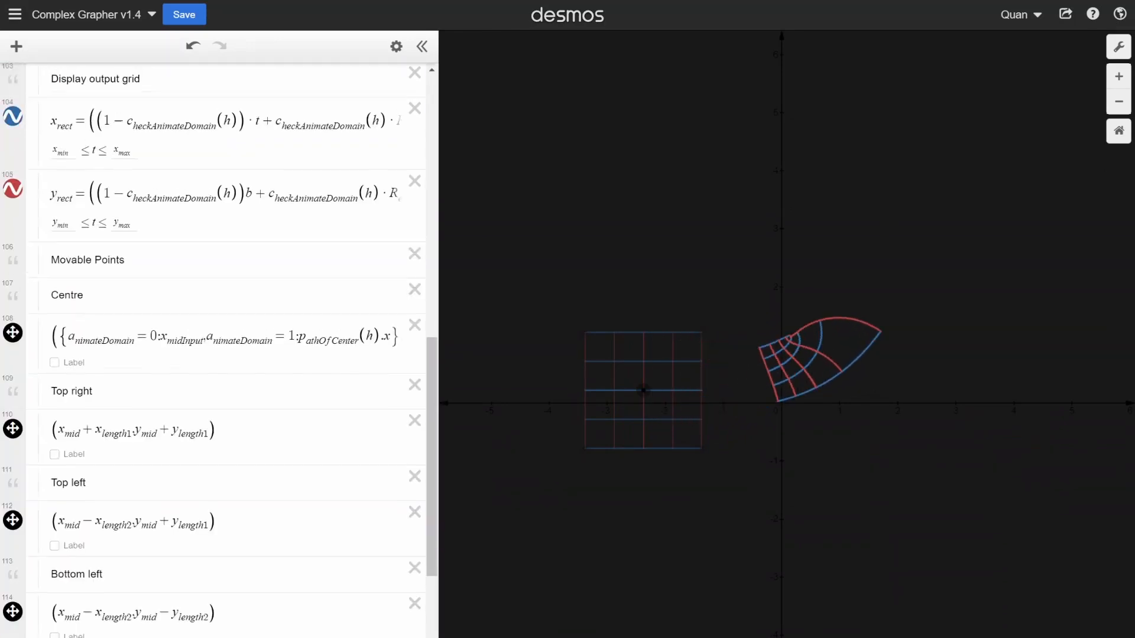
scroll(38, 507, "up", 7)
left_click(38, 328)
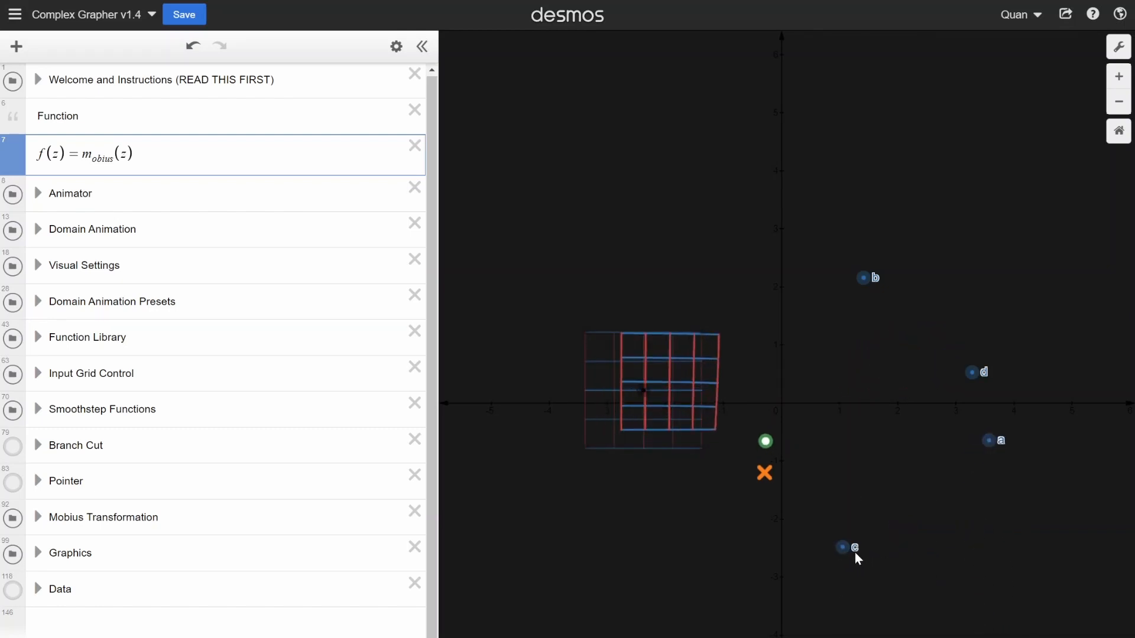
- Move Mobius point c to about (1.5, −0.8) and examine the transformed grid around the green and orange markers
left_click_drag(876, 457, 871, 451)
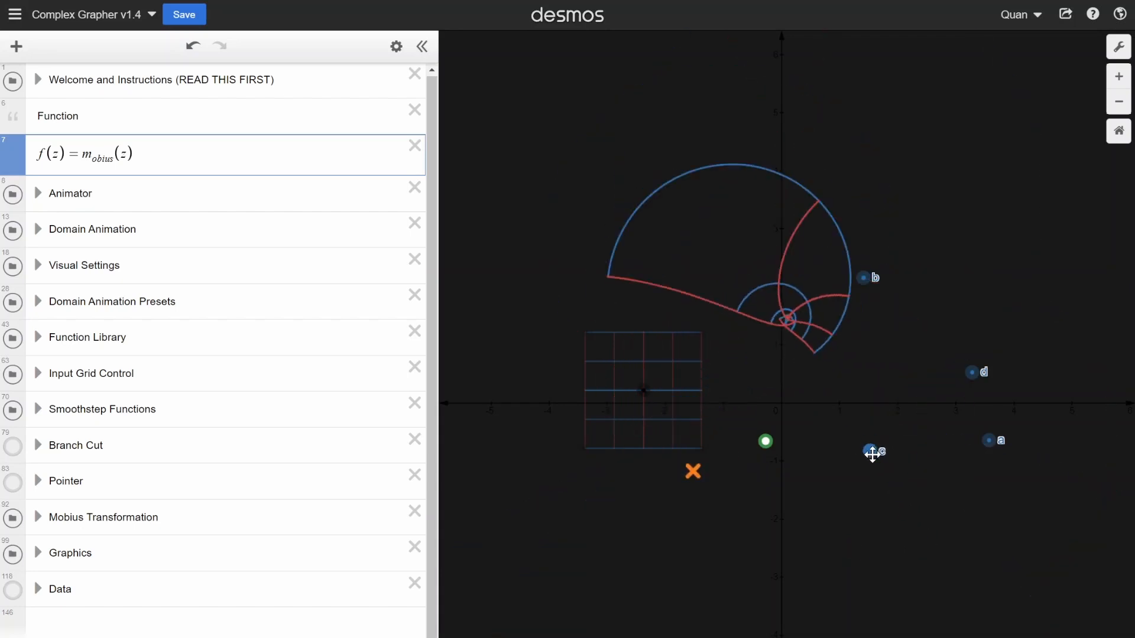
scroll(767, 454, "up", 5)
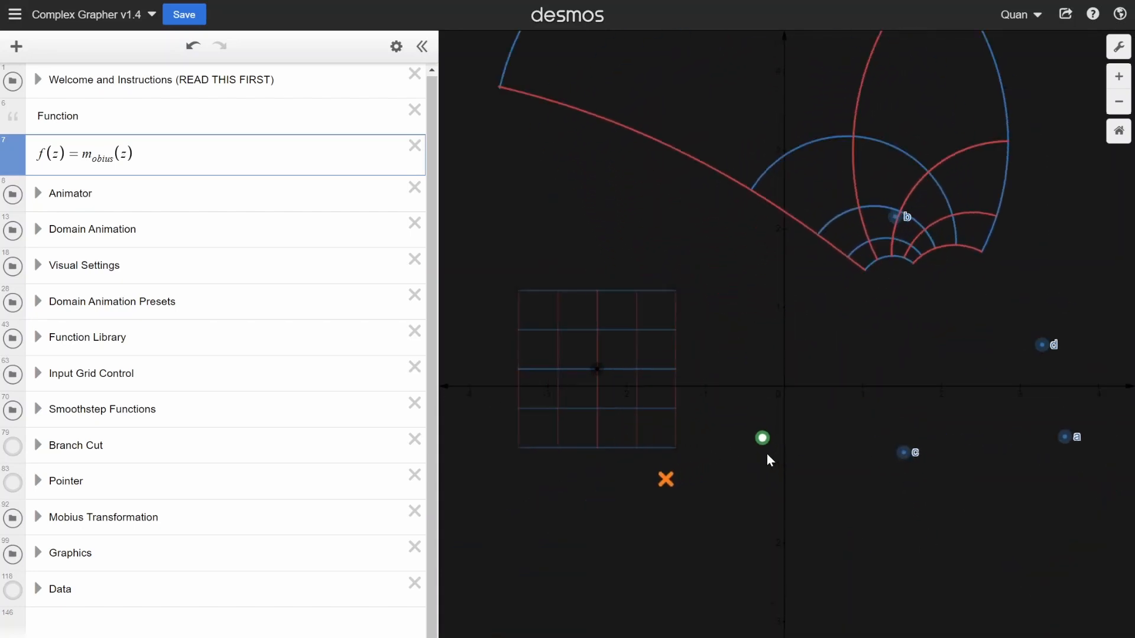
scroll(793, 434, "up", 2)
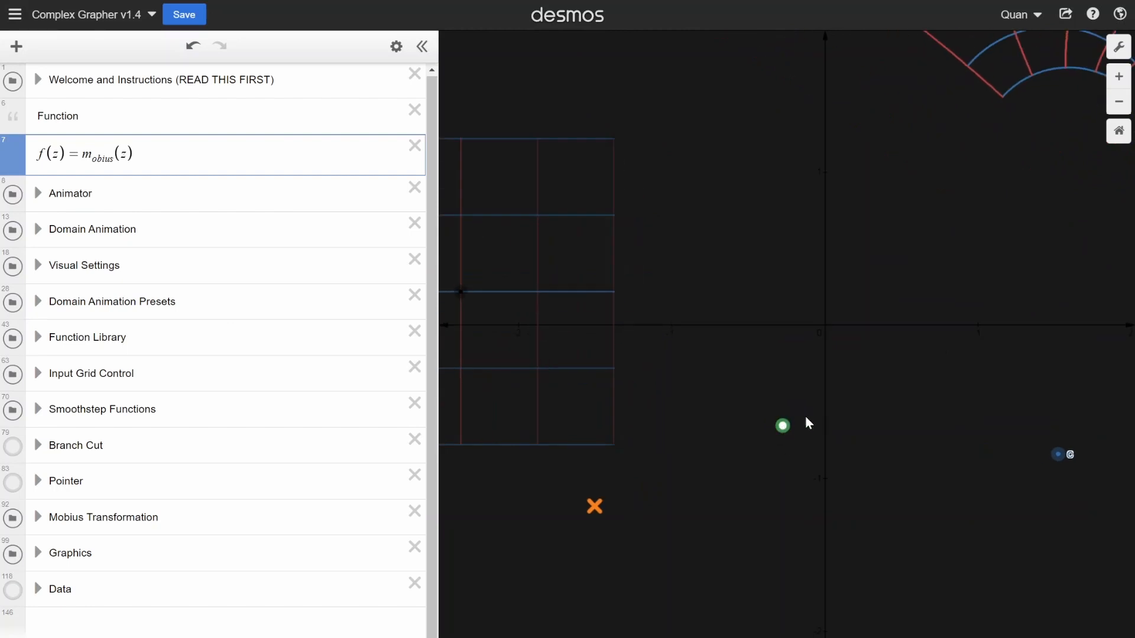
scroll(780, 437, "down", 3)
scroll(779, 433, "down", 3)
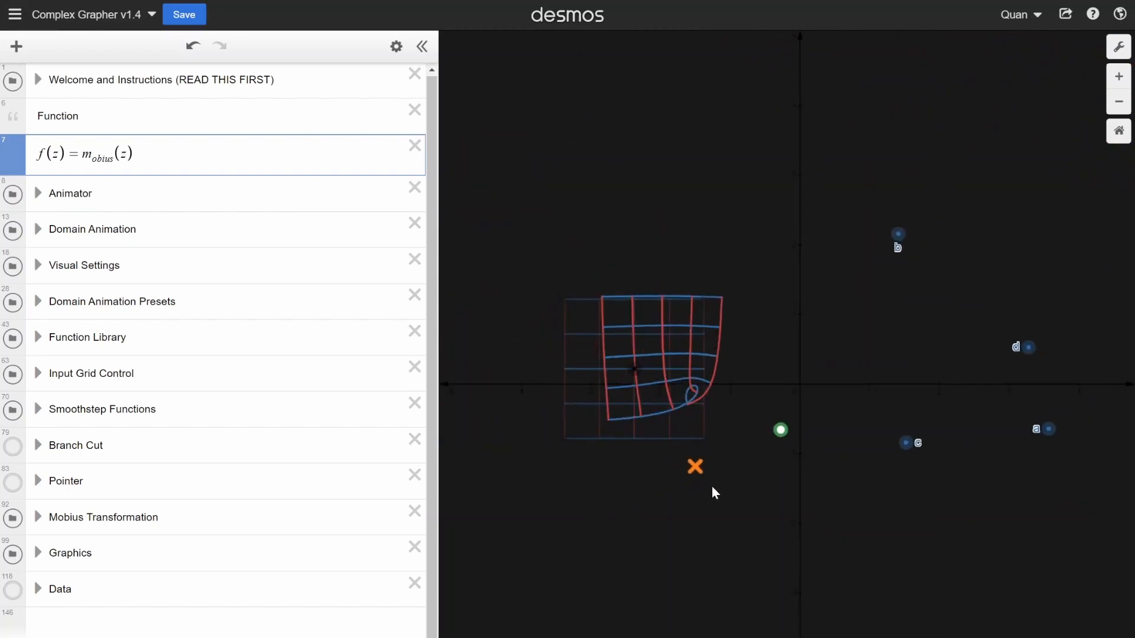
scroll(704, 478, "up", 3)
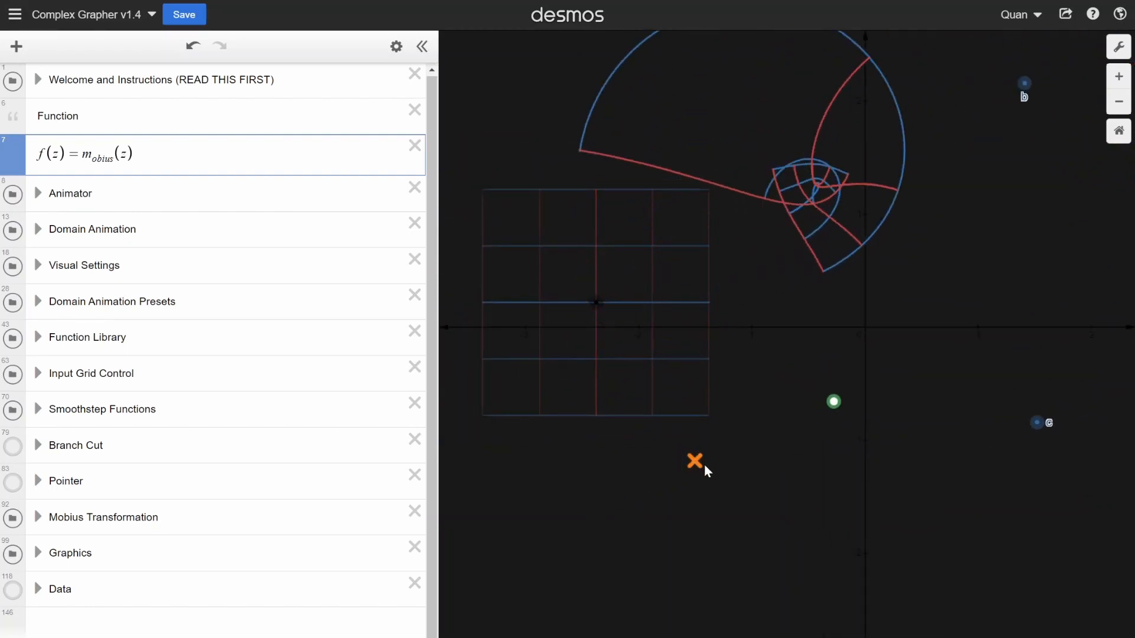
- Move the domain grid around the green and orange Mobius markers, leaving its centre at about (−1.3, −0.2)
scroll(701, 467, "up", 1)
scroll(692, 452, "down", 1)
scroll(691, 452, "down", 1)
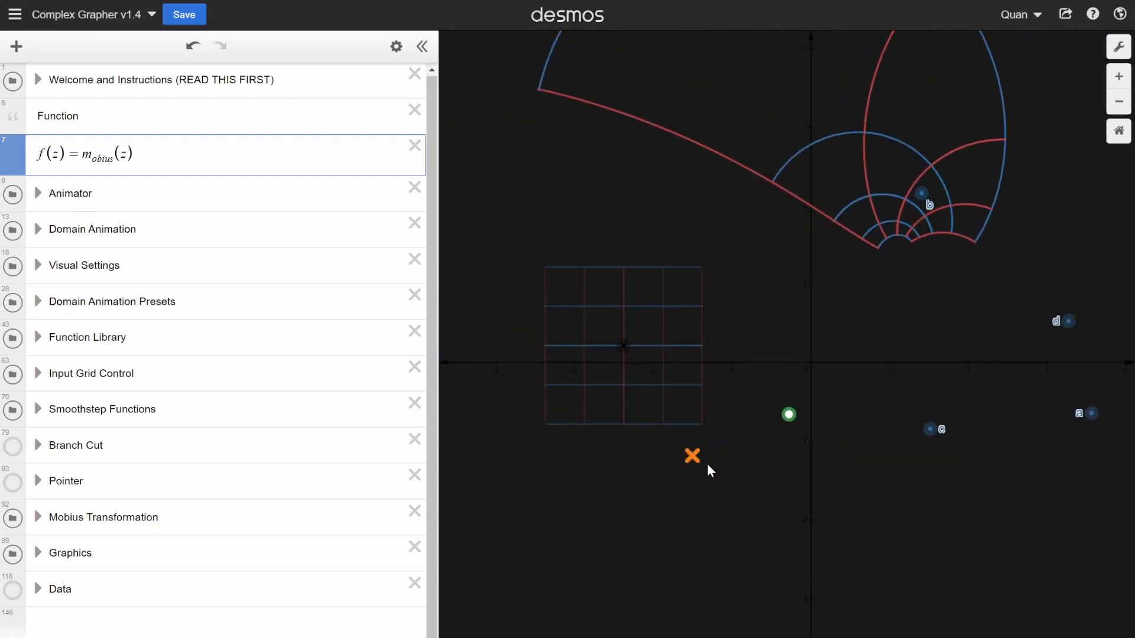
scroll(680, 451, "down", 1)
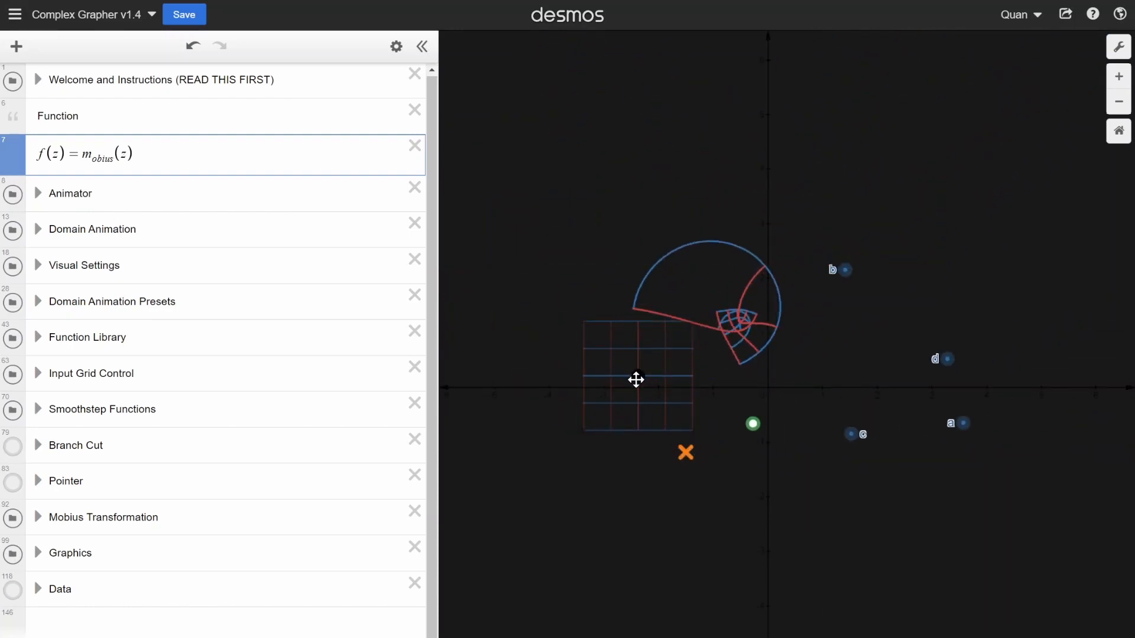
left_click_drag(636, 380, 645, 409)
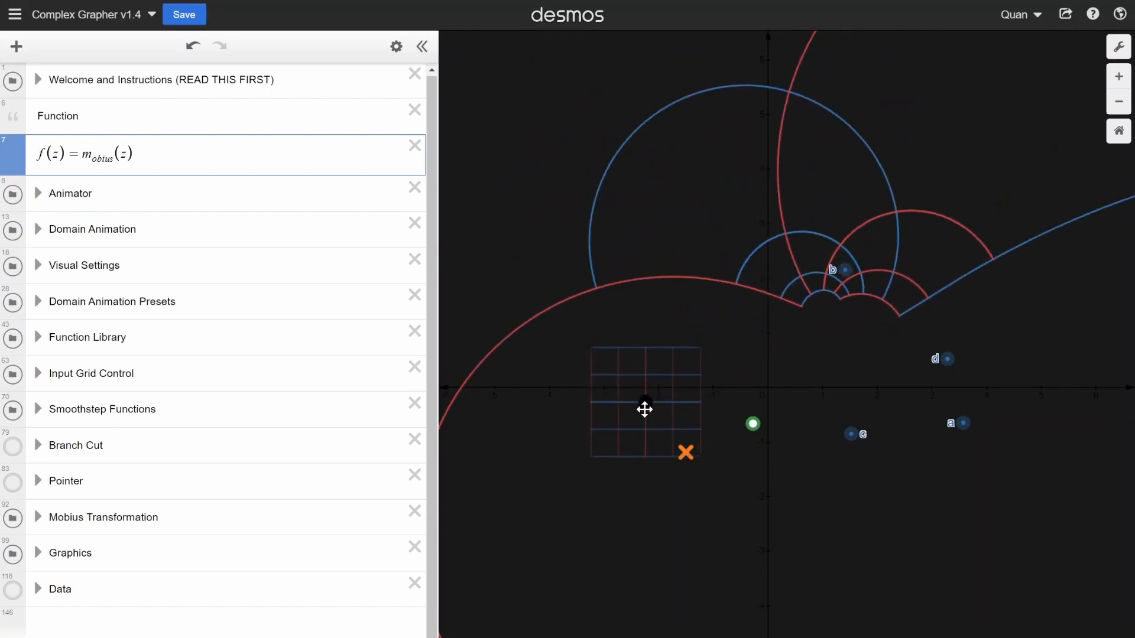
scroll(654, 370, "down", 2)
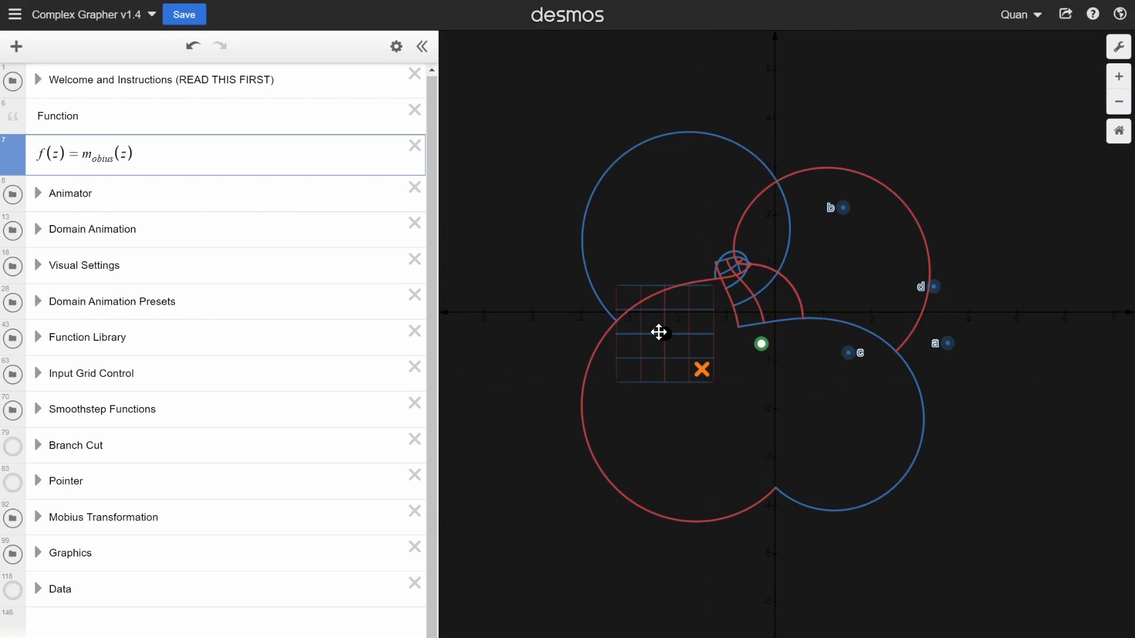
mouse_move(659, 331)
left_mouse_down()
mouse_move(712, 327)
mouse_move(702, 317)
left_mouse_up()
scroll(853, 334, "up", 2)
scroll(704, 342, "up", 3)
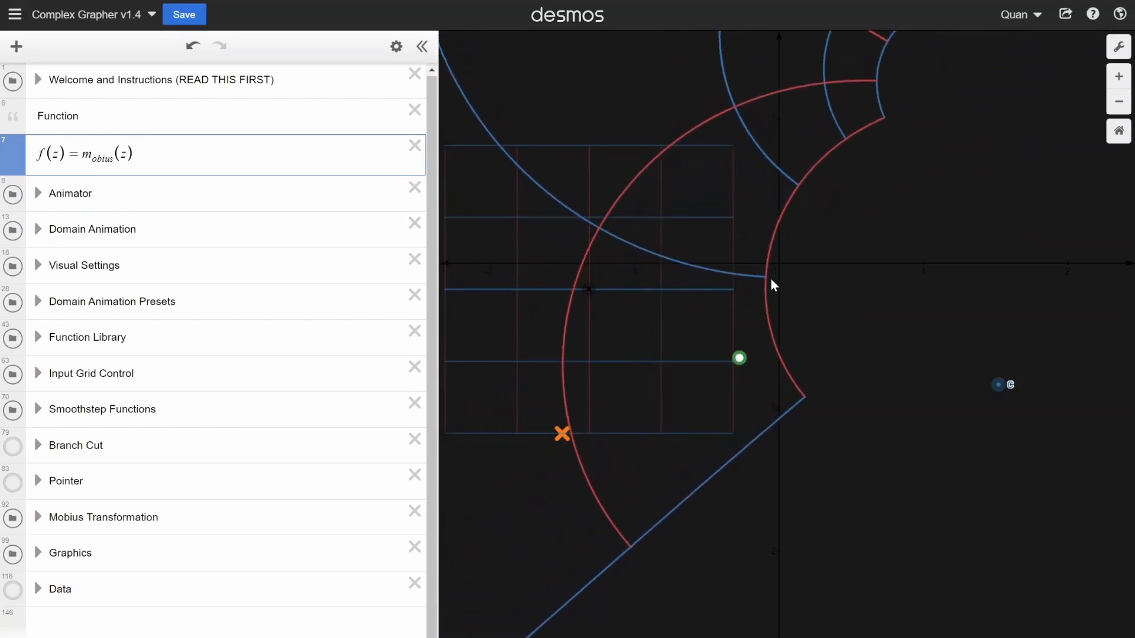
scroll(729, 304, "down", 5)
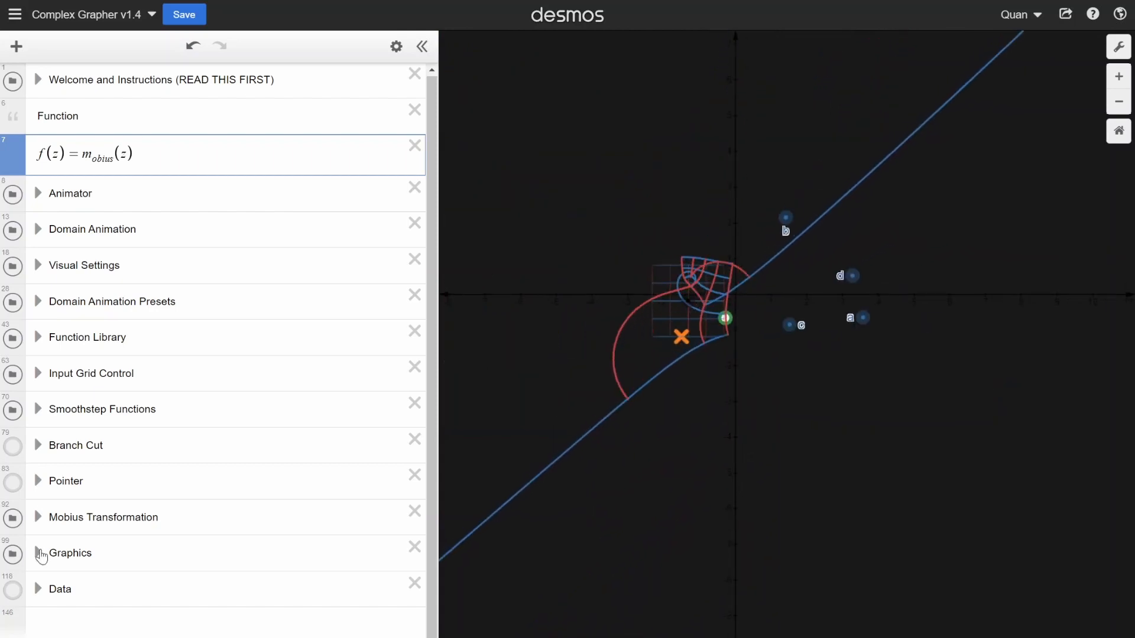
- Expand the Mobius Transformation folder, highlight the coordinates of point a, and collapse the folder again
left_click(37, 518)
scroll(212, 349, "down", 3)
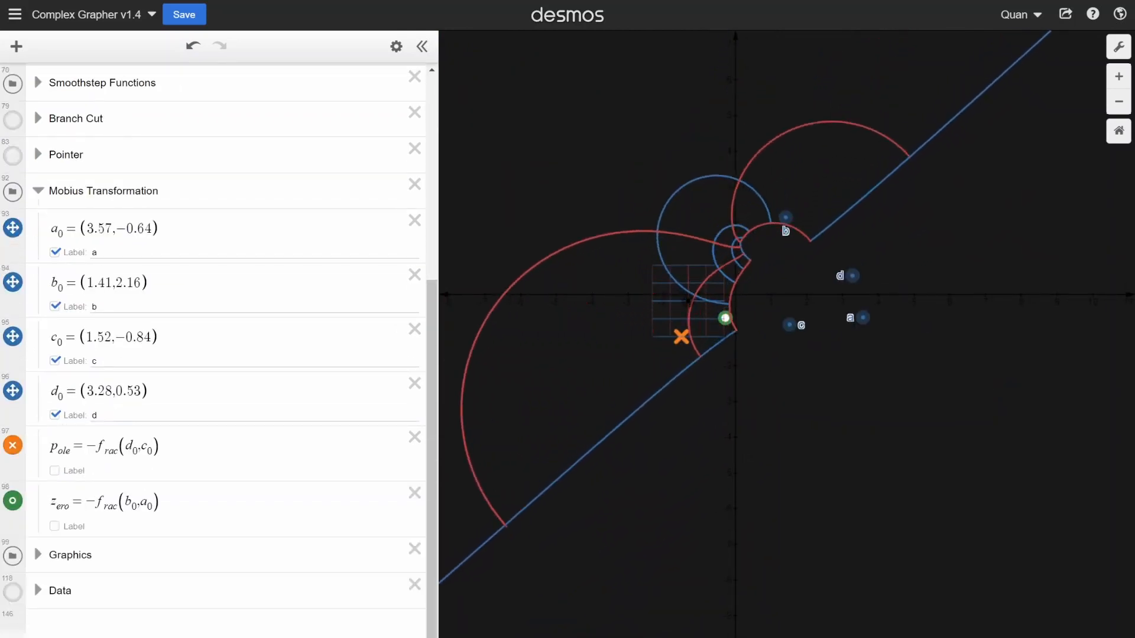
left_click_drag(153, 229, 87, 228)
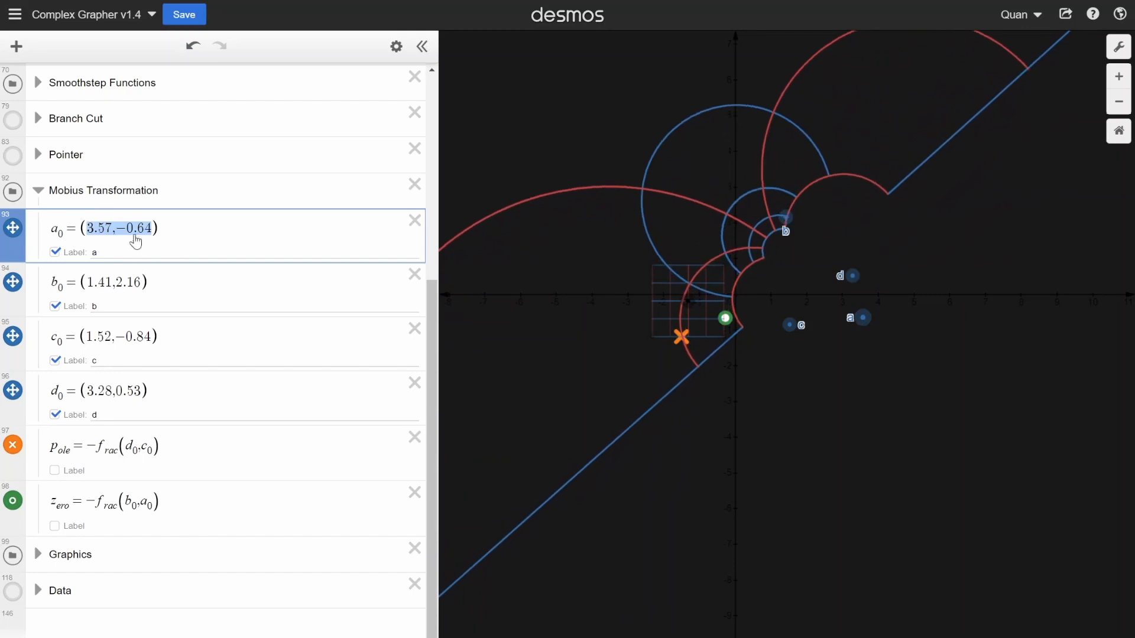
scroll(115, 332, "up", 1)
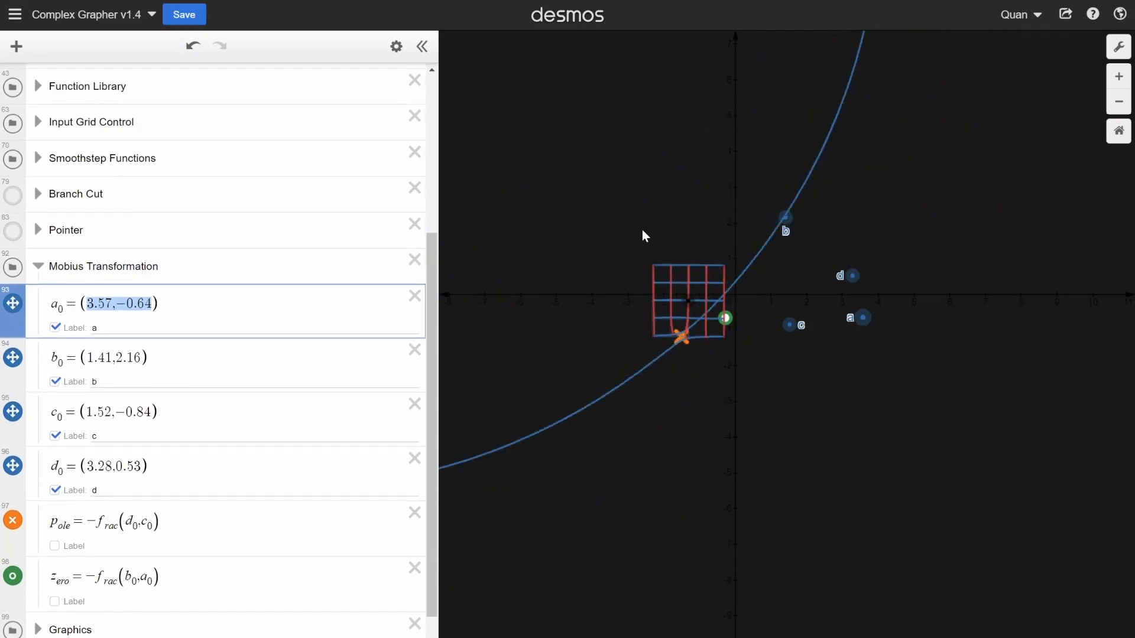
left_click(39, 271)
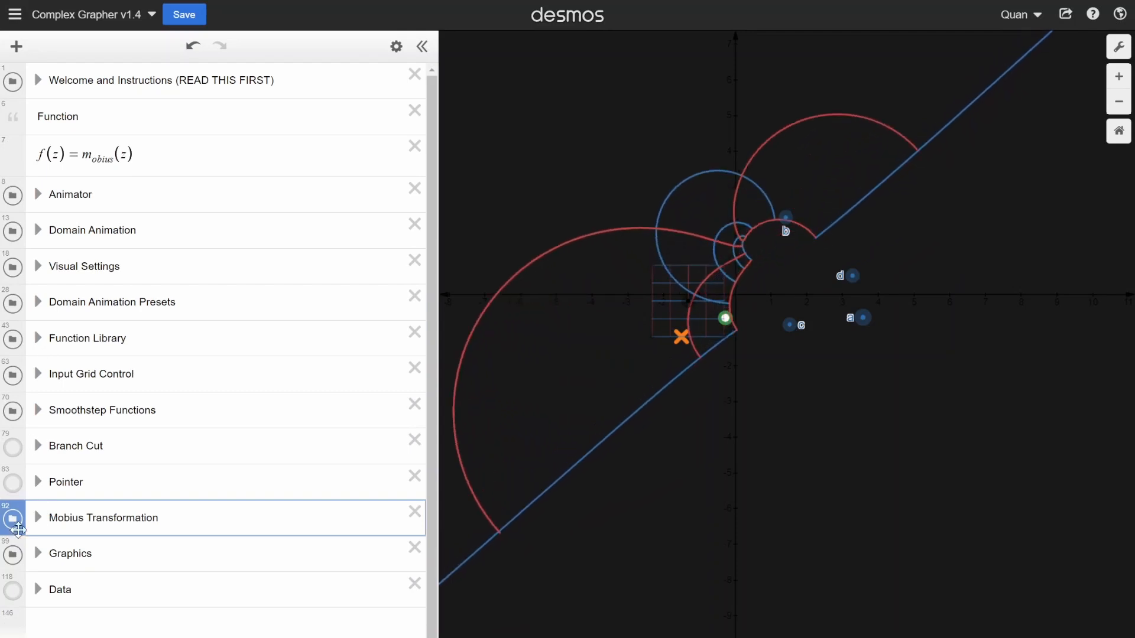
- Widen the graph area and pause the transformation with the Animator folder expanded
scroll(633, 473, "down", 3)
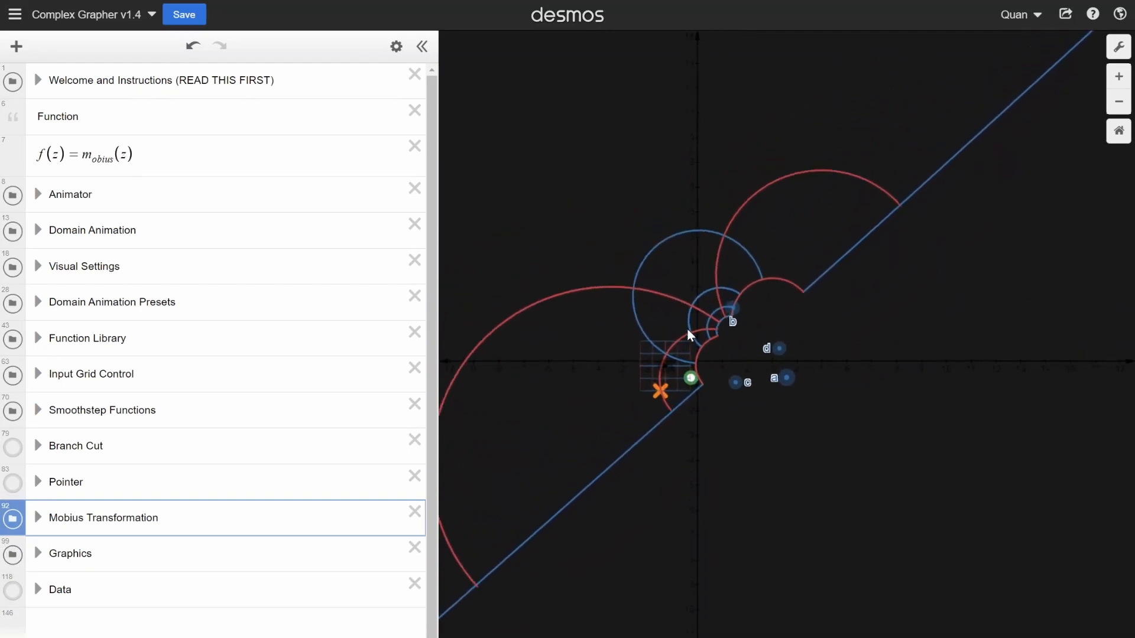
scroll(688, 343, "up", 3)
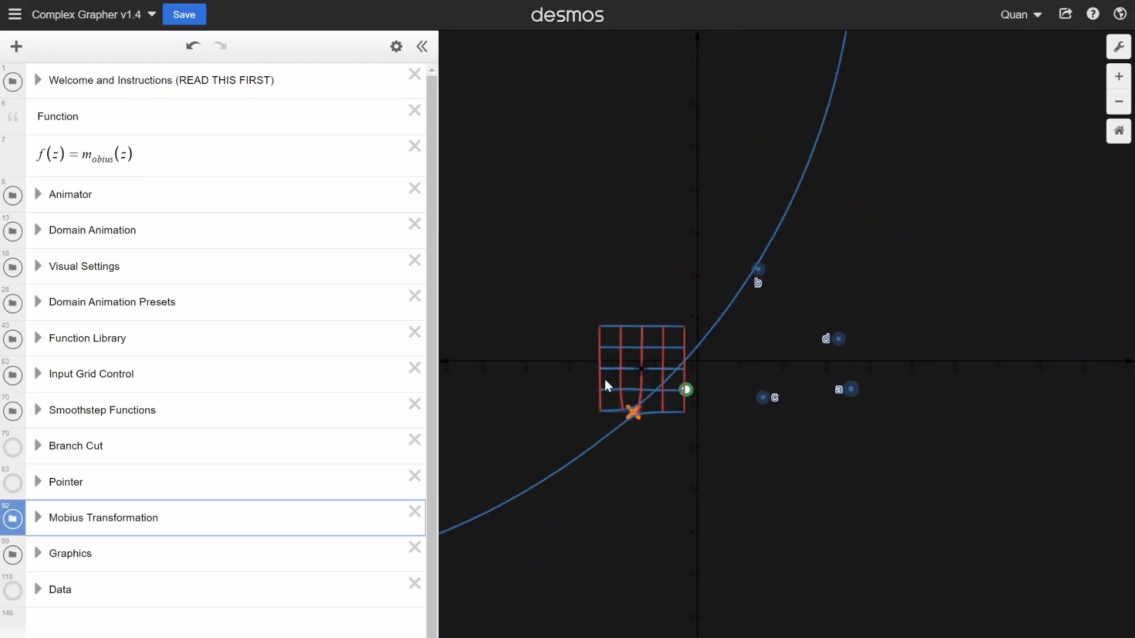
left_click_drag(440, 346, 374, 342)
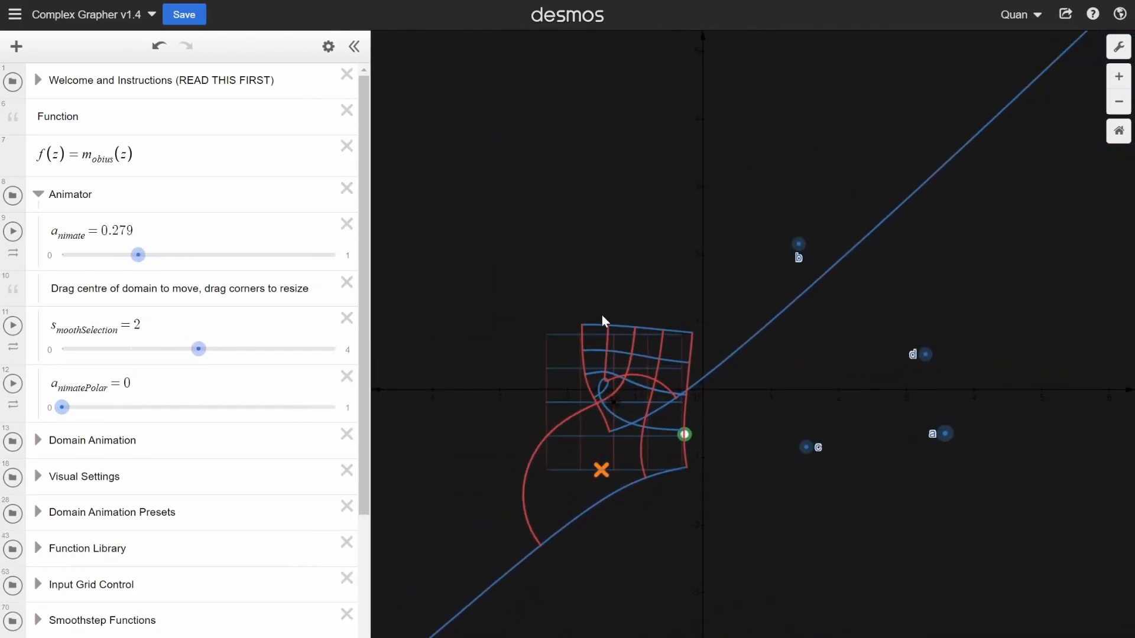
scroll(627, 283, "down", 5)
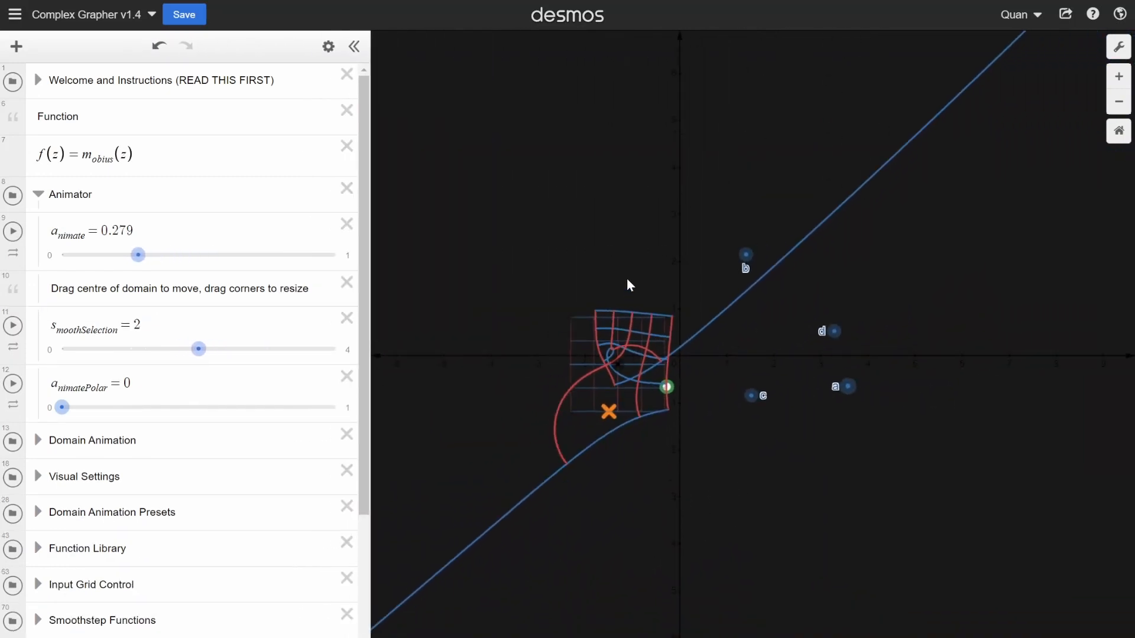
scroll(676, 392, "up", 5)
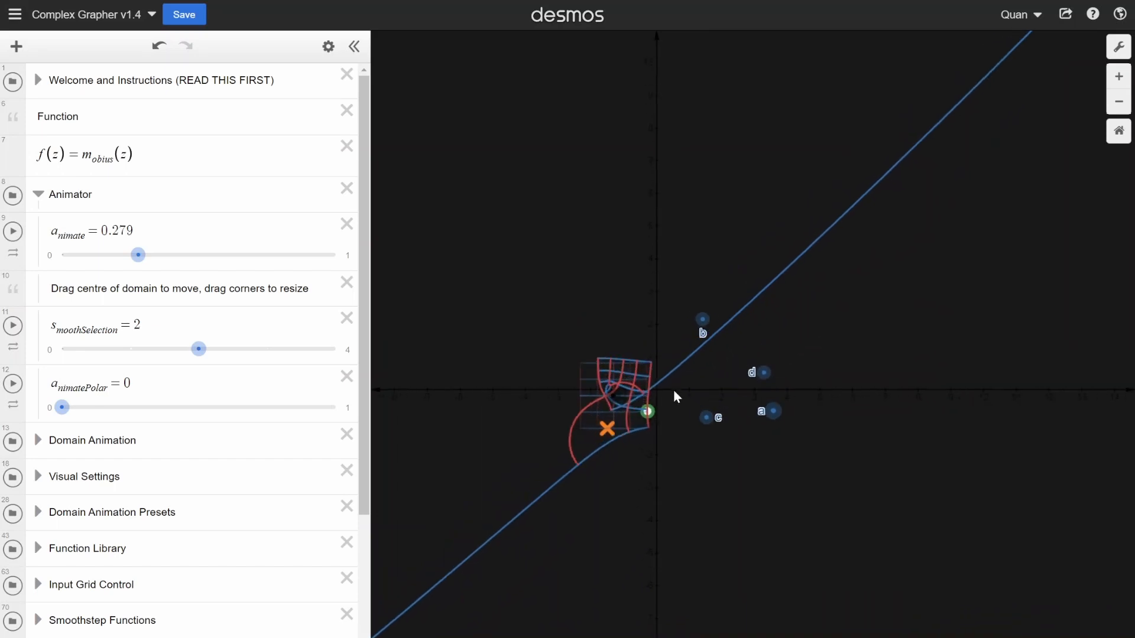
scroll(1049, 410, "down", 2)
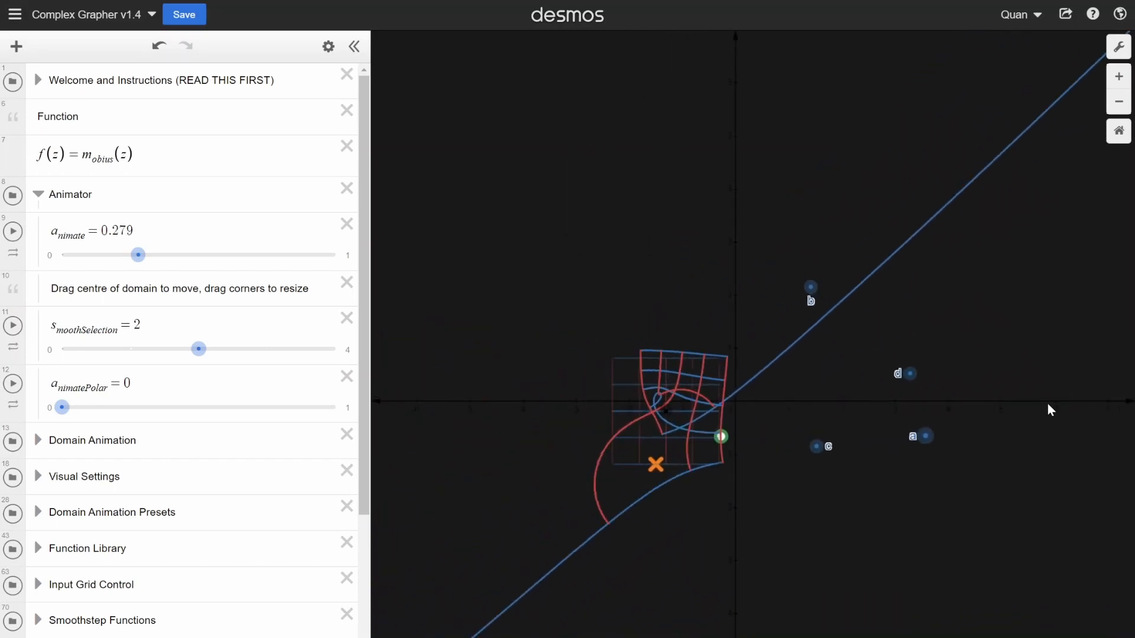
scroll(762, 331, "down", 2)
scroll(692, 322, "up", 4)
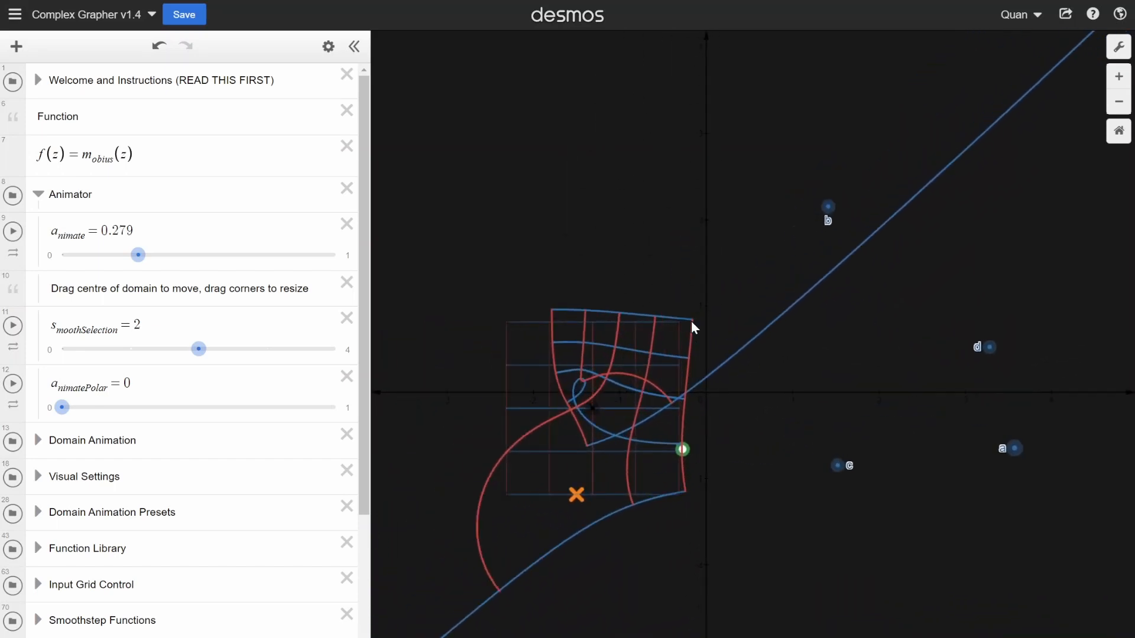
scroll(692, 322, "down", 2)
scroll(692, 323, "down", 2)
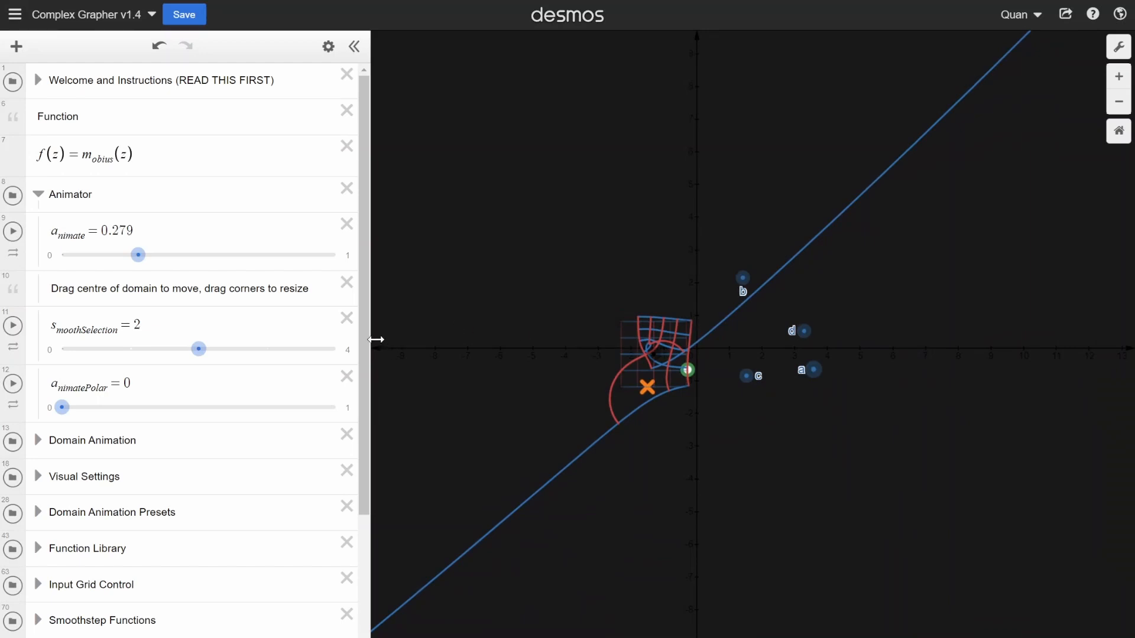
- Try a wider expression list, and settle on a narrower one that enlarges the graph area
left_click_drag(376, 339, 550, 322)
scroll(822, 307, "down", 3)
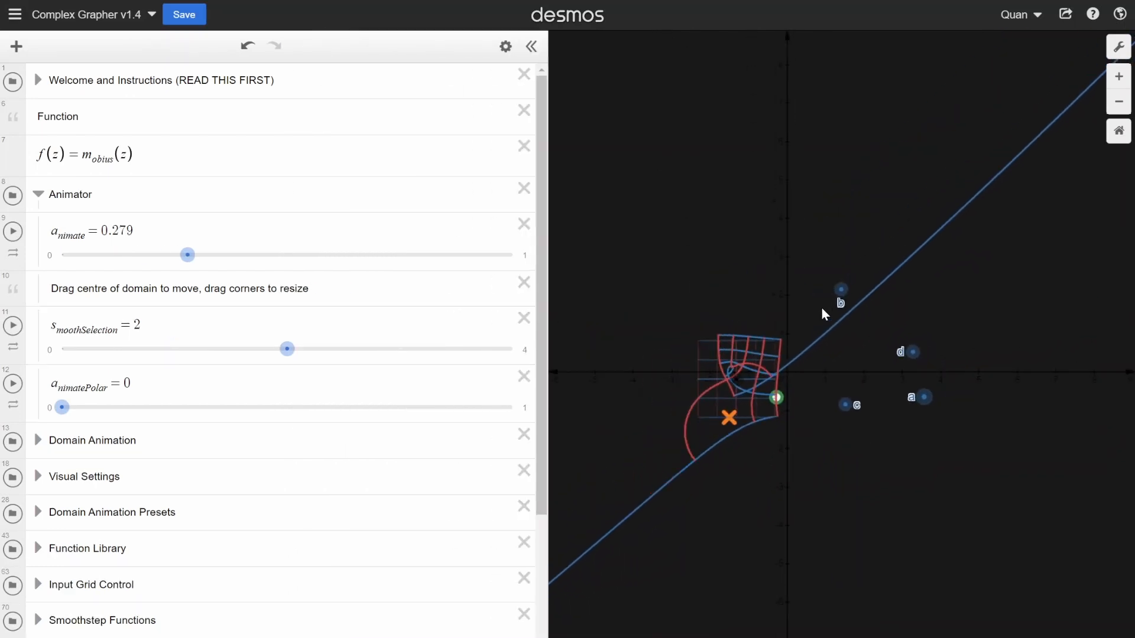
scroll(826, 314, "up", 3)
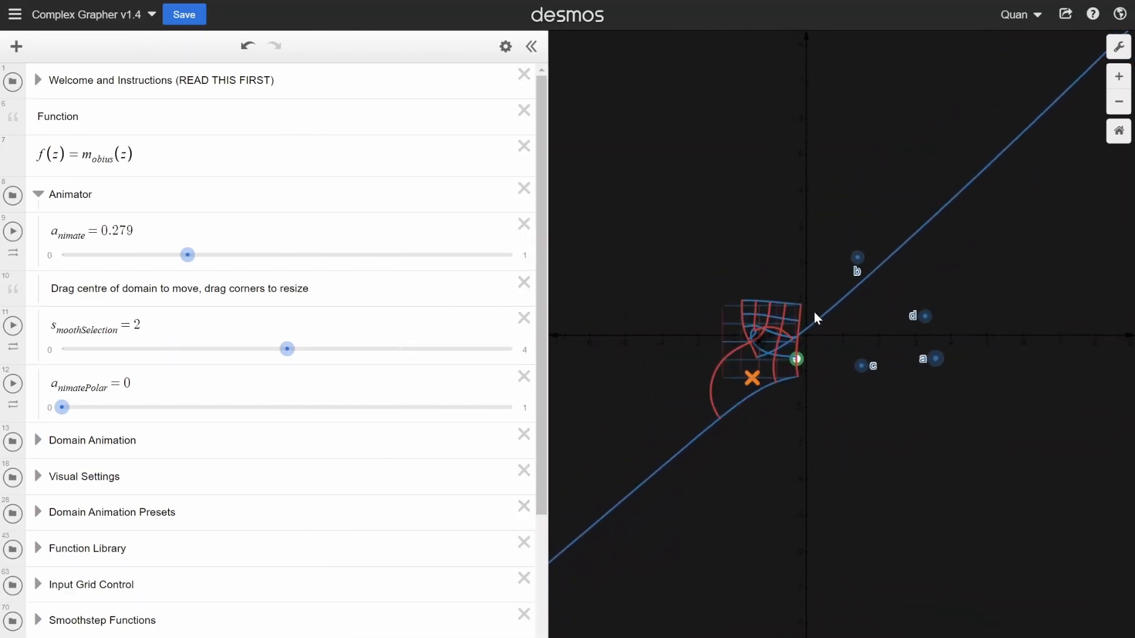
left_click_drag(547, 337, 325, 364)
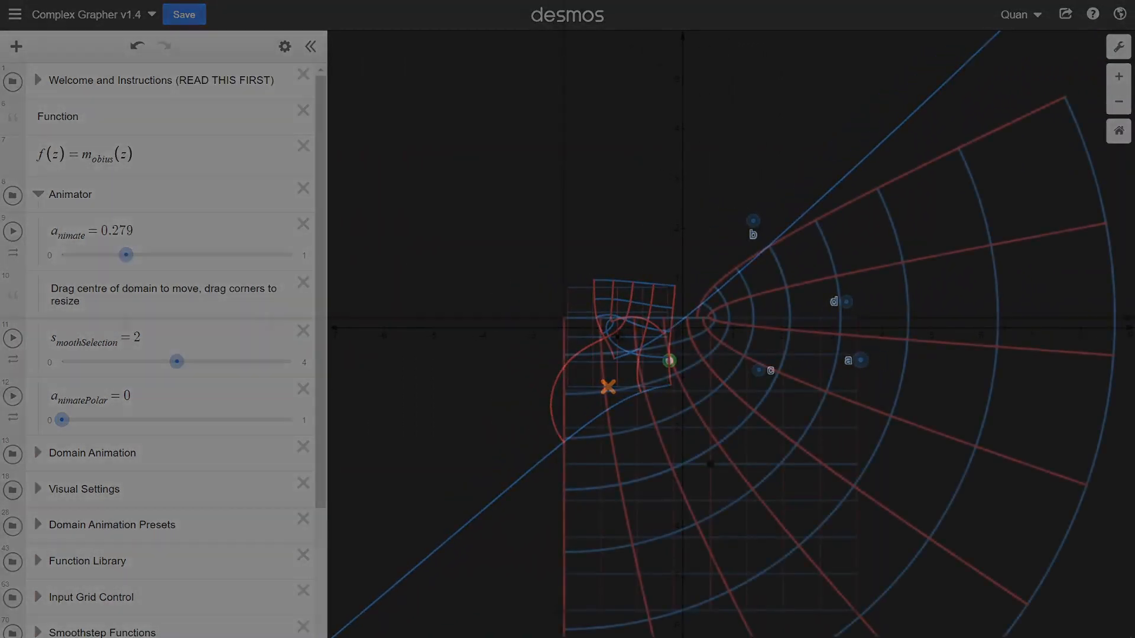